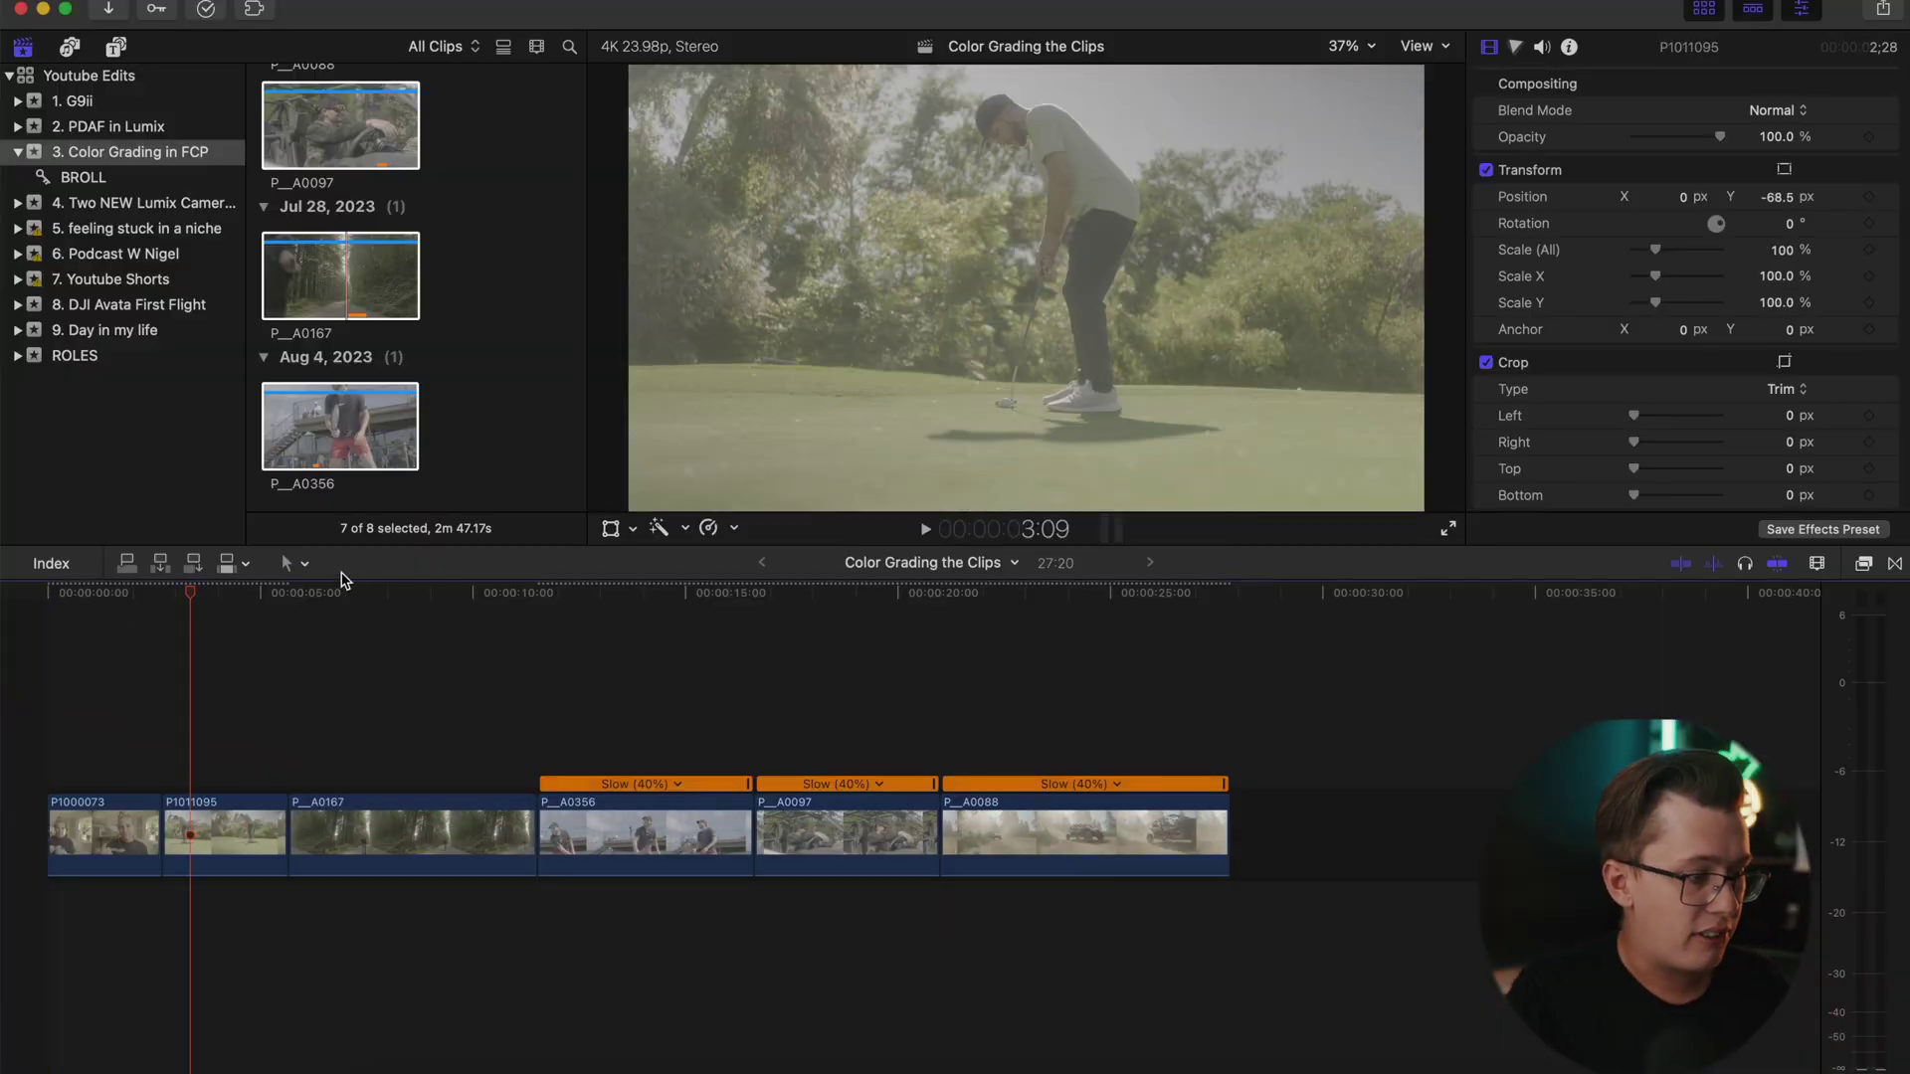
- Scrub through the clips along the timeline and return the playhead to the first clip
{"action": "left_click_drag", "start_coordinate": [341, 579], "coordinate": [612, 587]}
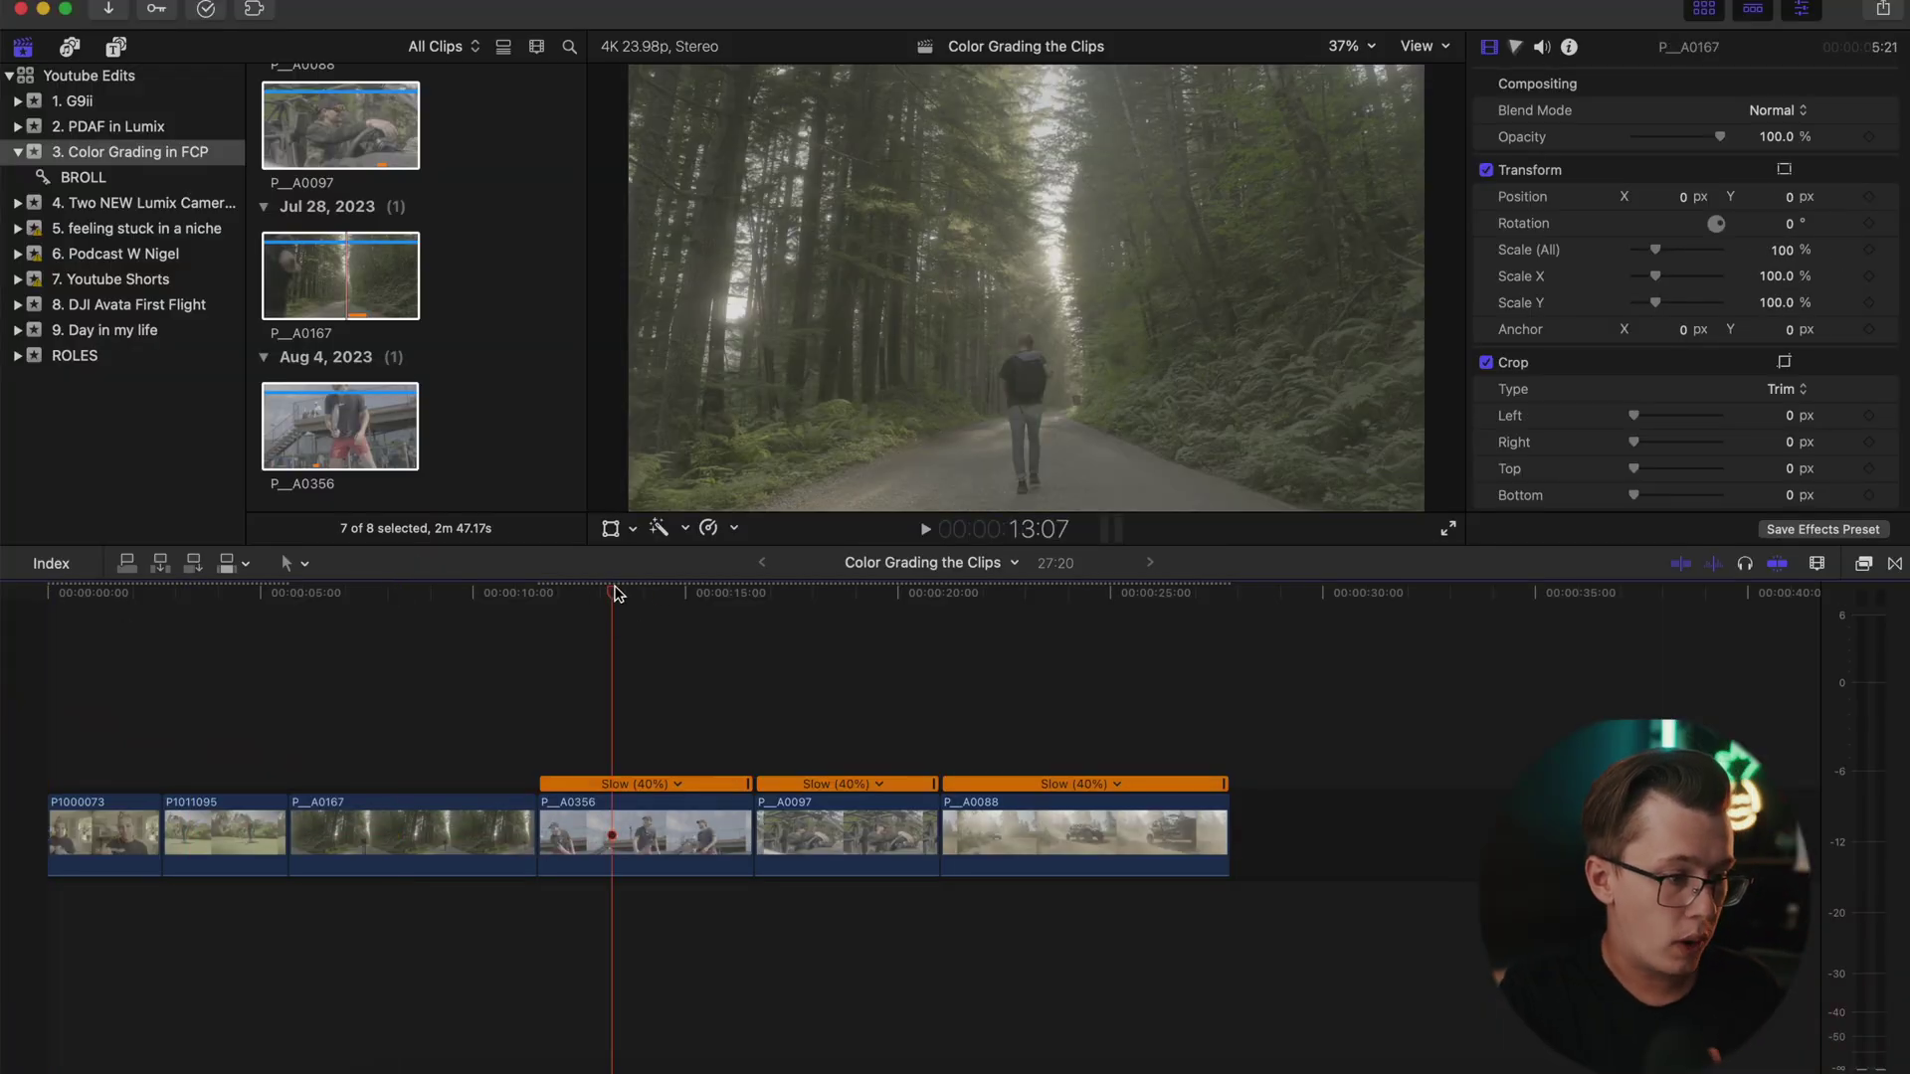
{"action": "left_click", "coordinate": [873, 594]}
{"action": "left_click_drag", "start_coordinate": [1024, 596], "coordinate": [5, 640]}
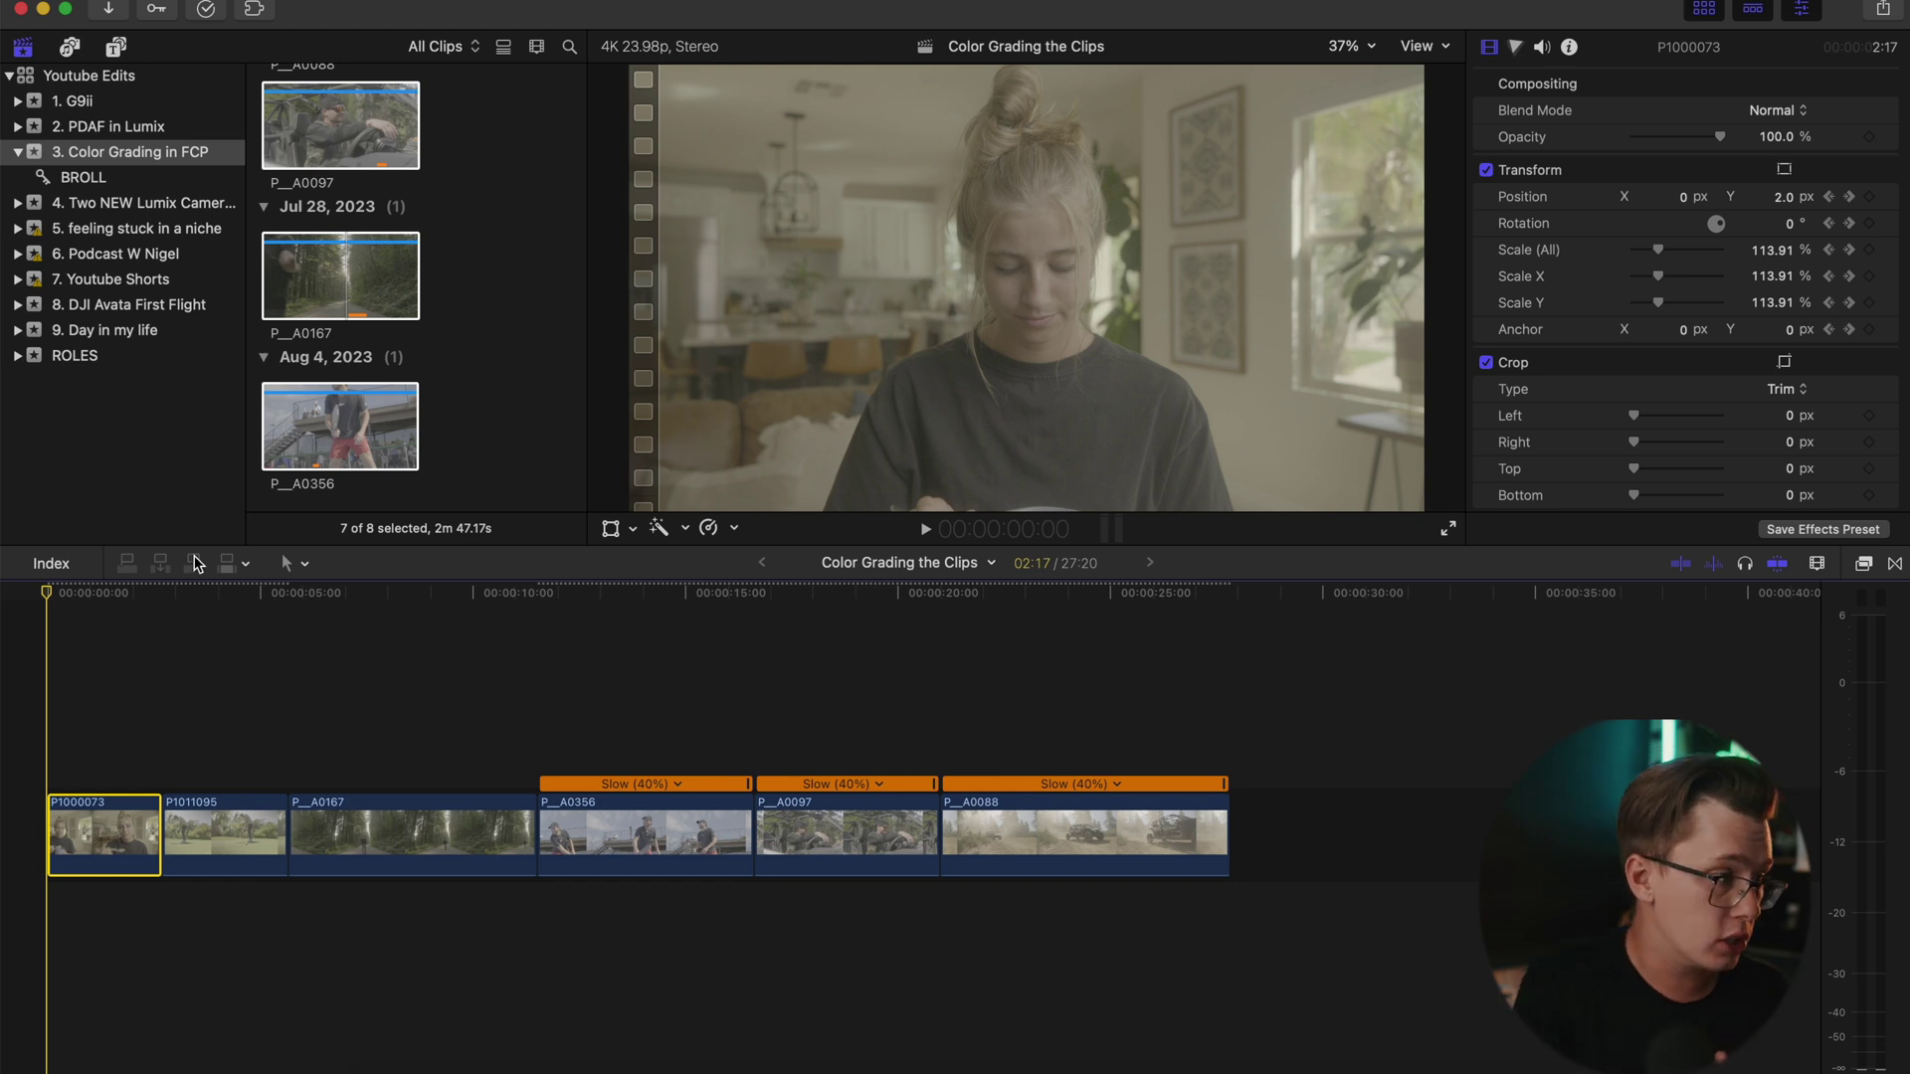
- Try placing the Long adjustment layer above the first clips, delete it, and reselect clip P1000073
{"action": "left_click", "coordinate": [117, 48]}
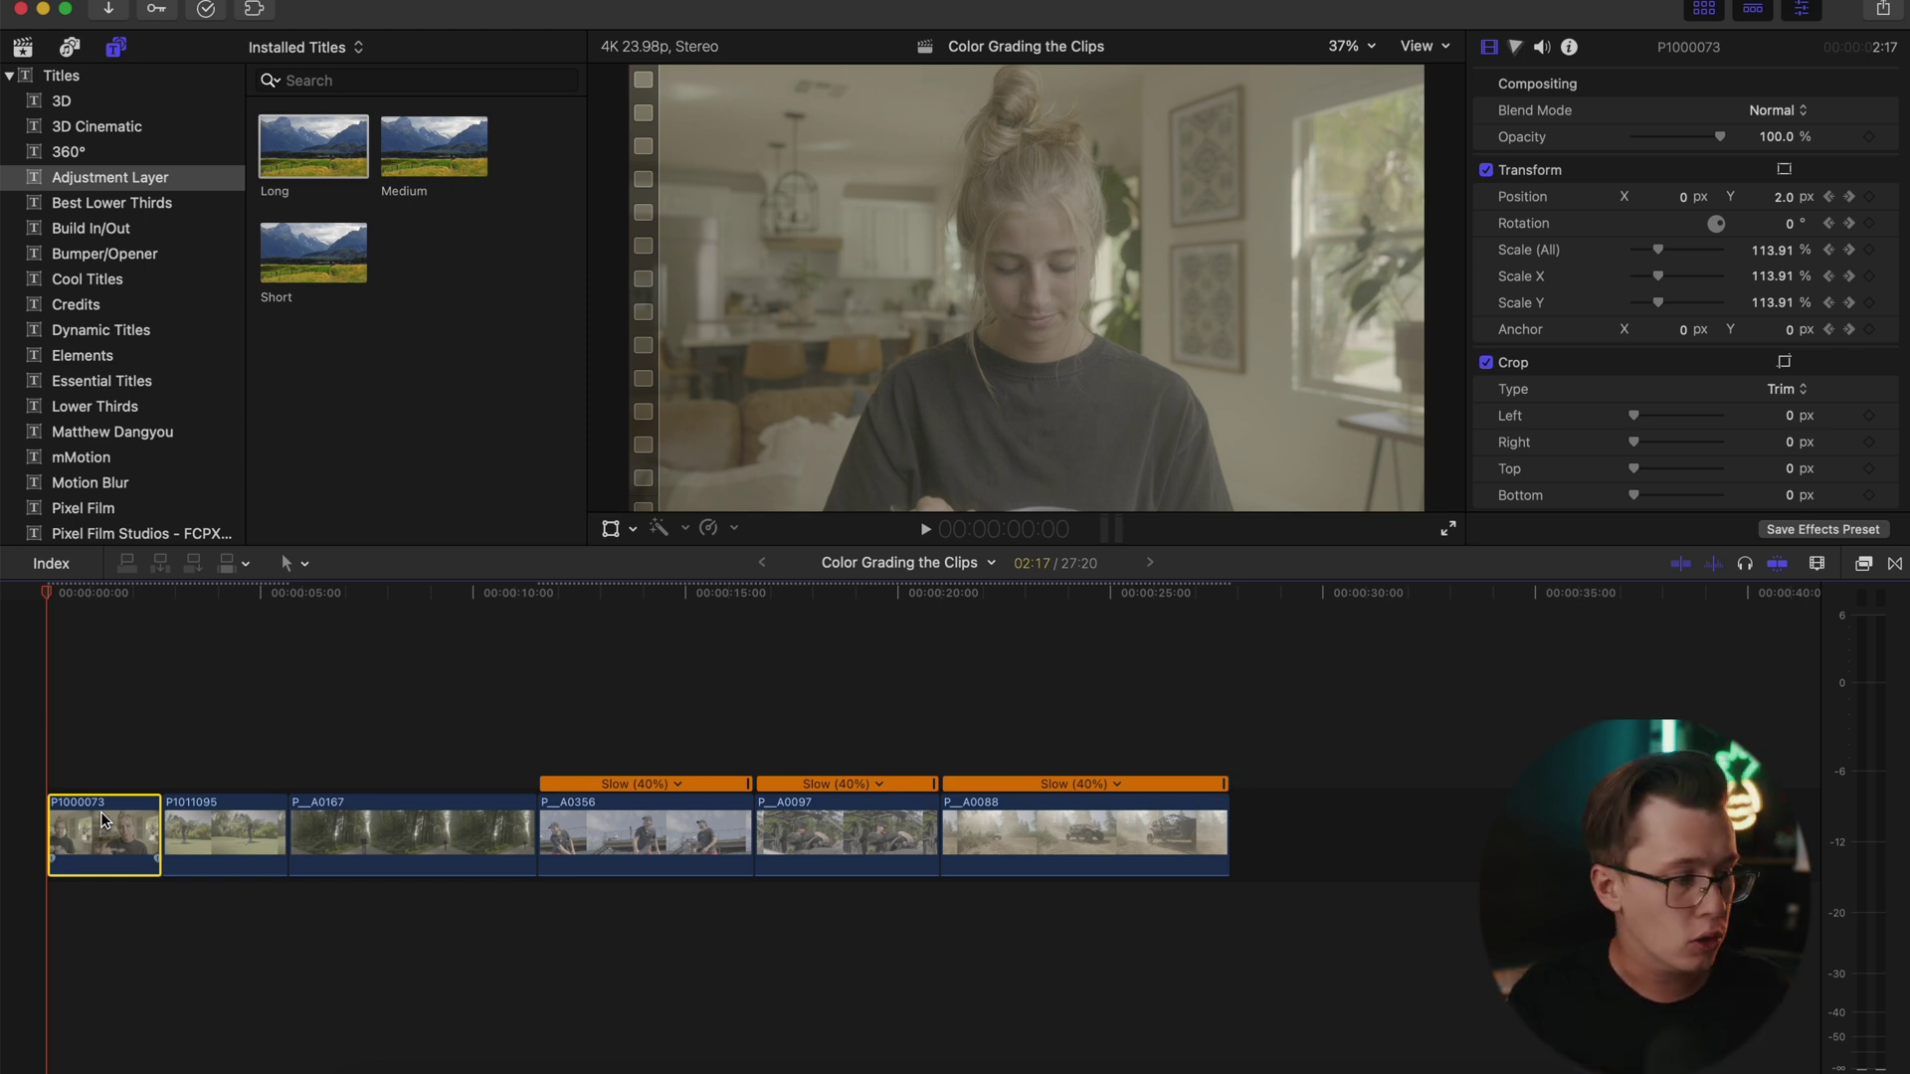
{"action": "left_click_drag", "start_coordinate": [309, 157], "coordinate": [26, 729]}
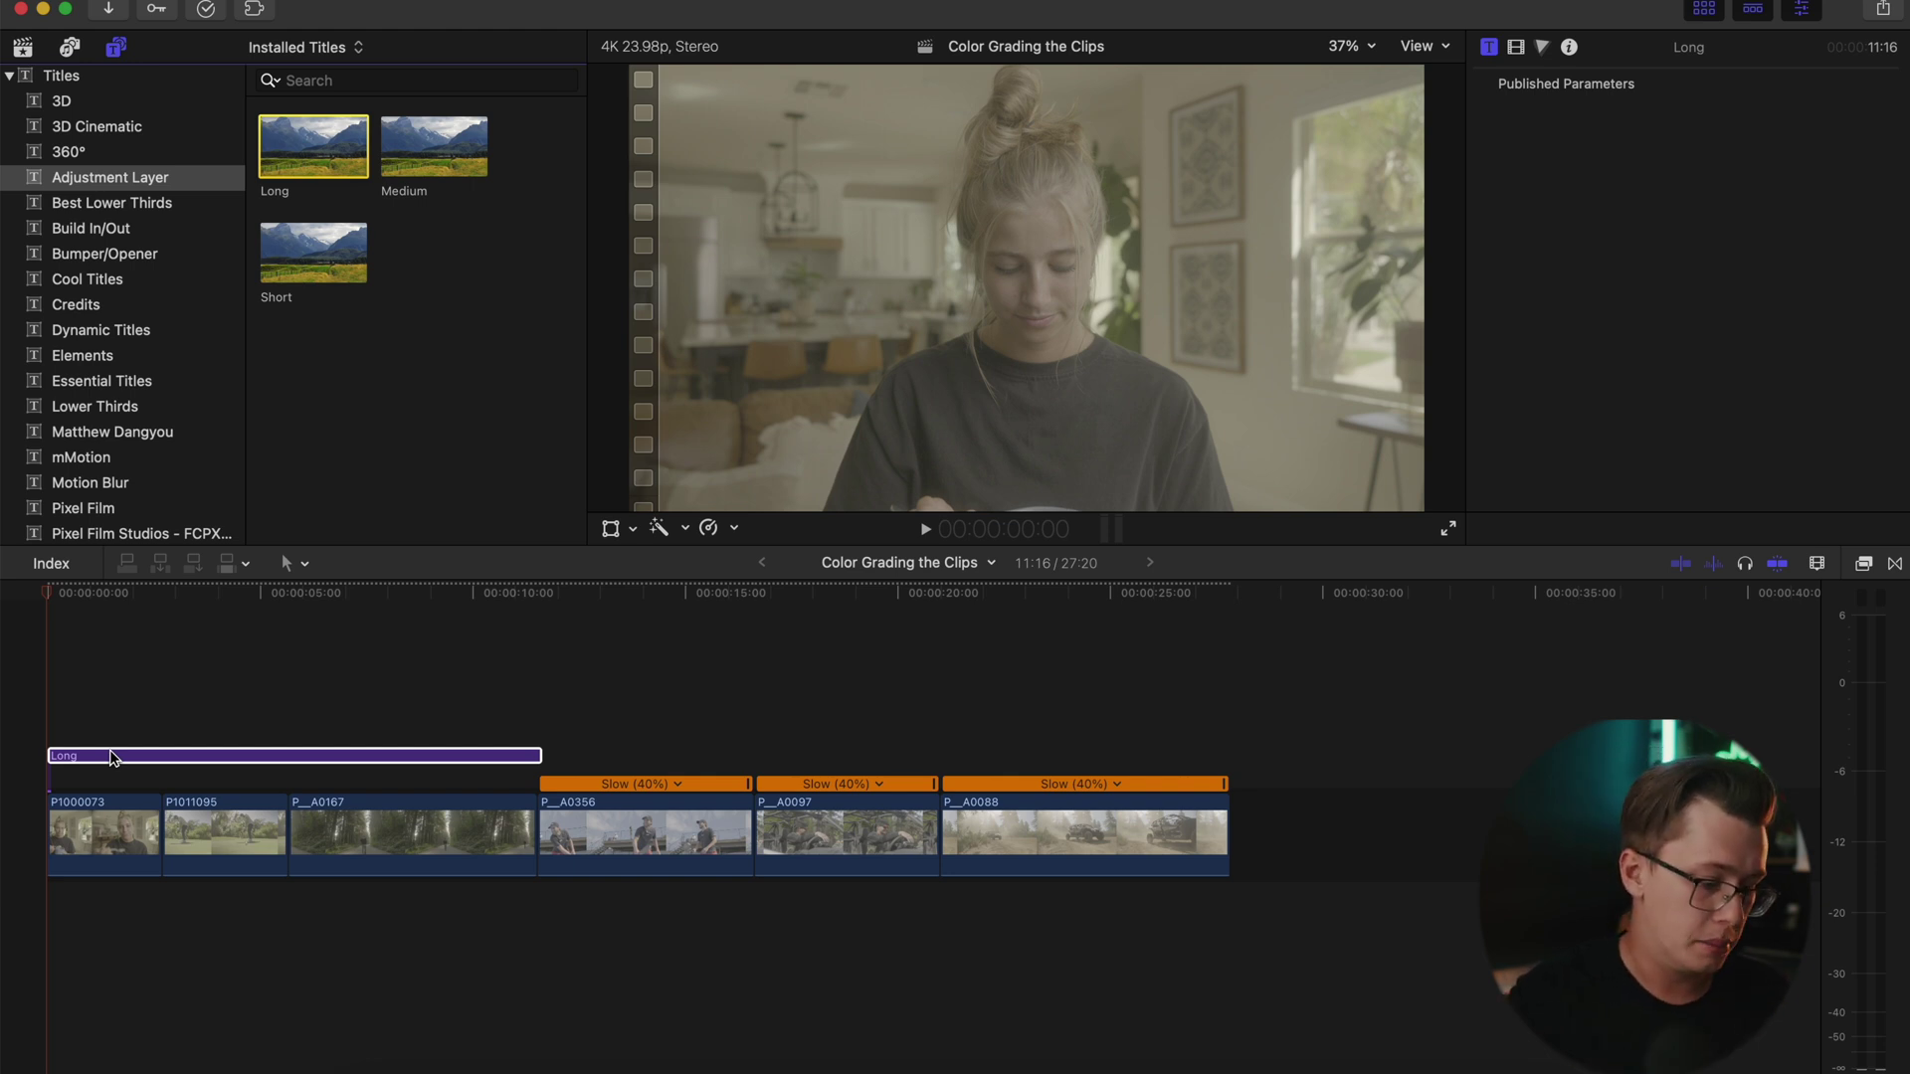
{"action": "key", "text": "Delete"}
{"action": "left_click", "coordinate": [99, 816]}
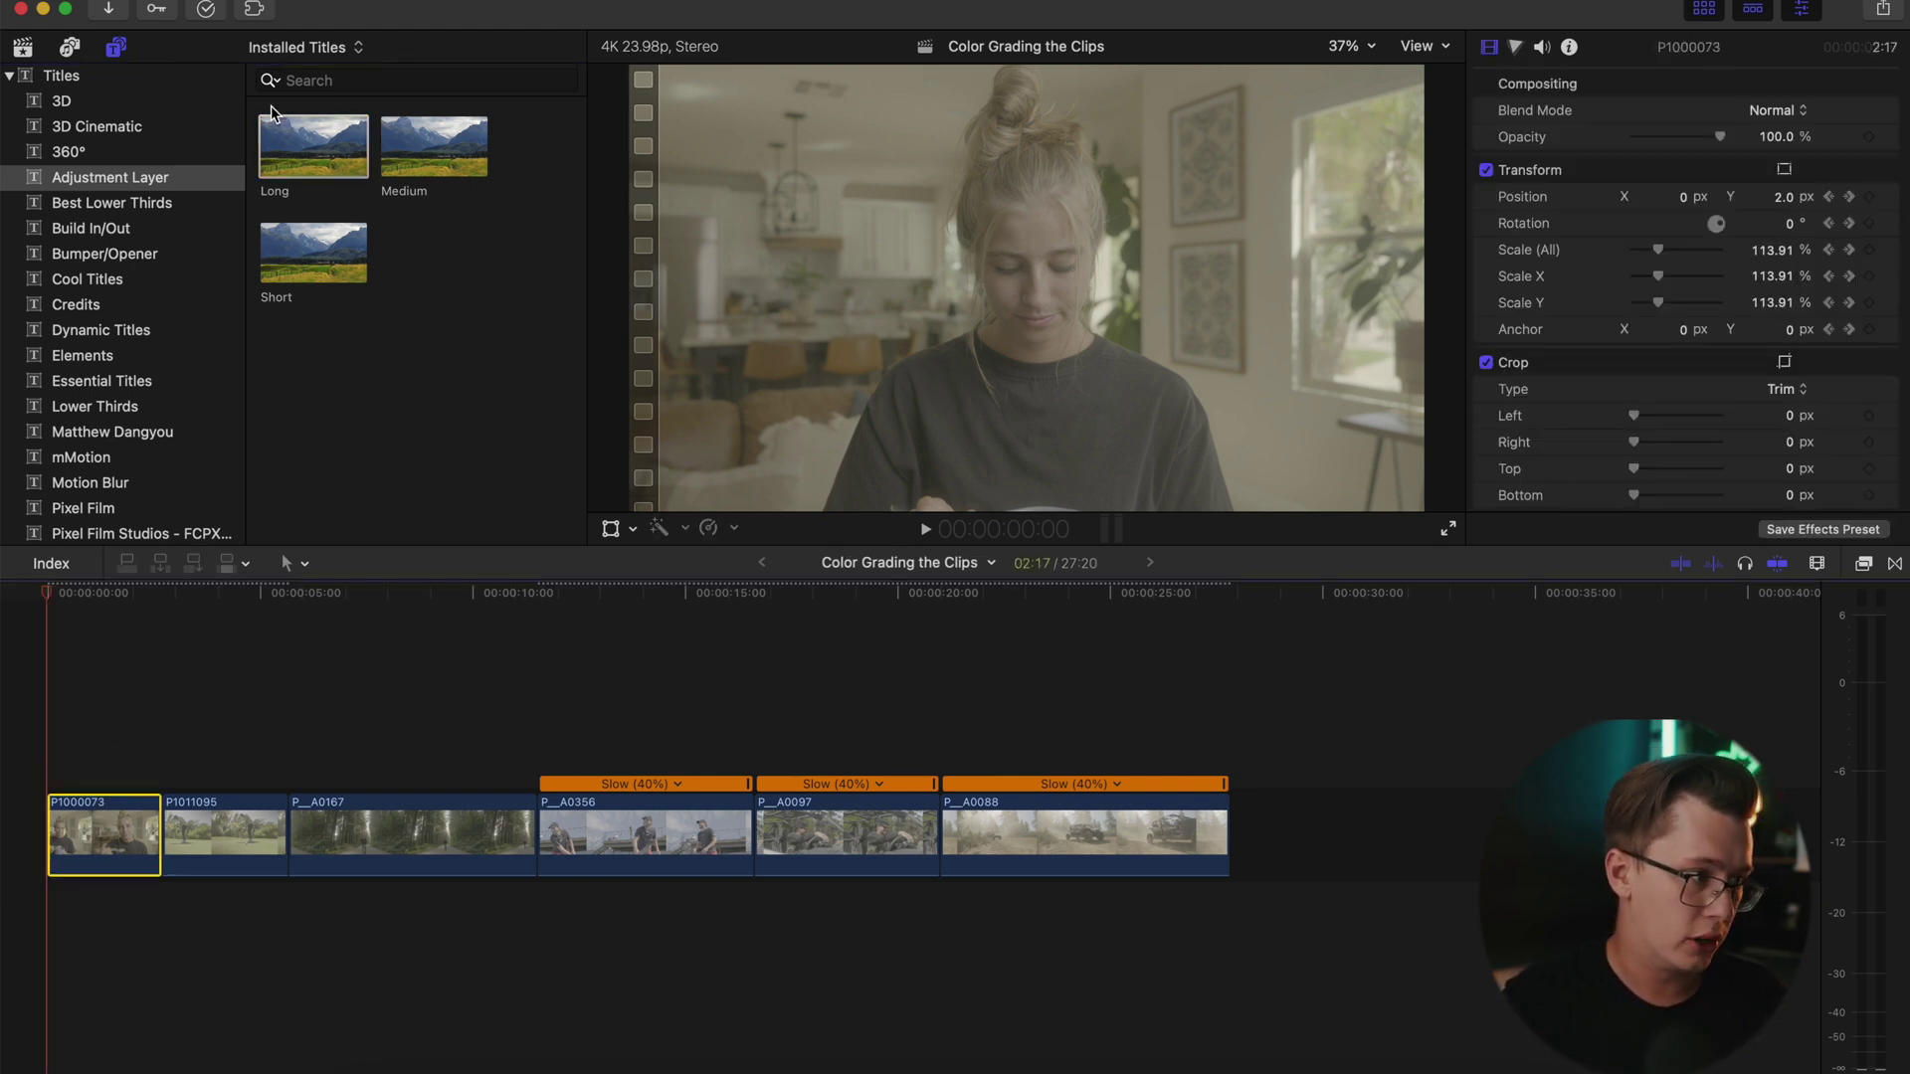
{"action": "left_click", "coordinate": [116, 47]}
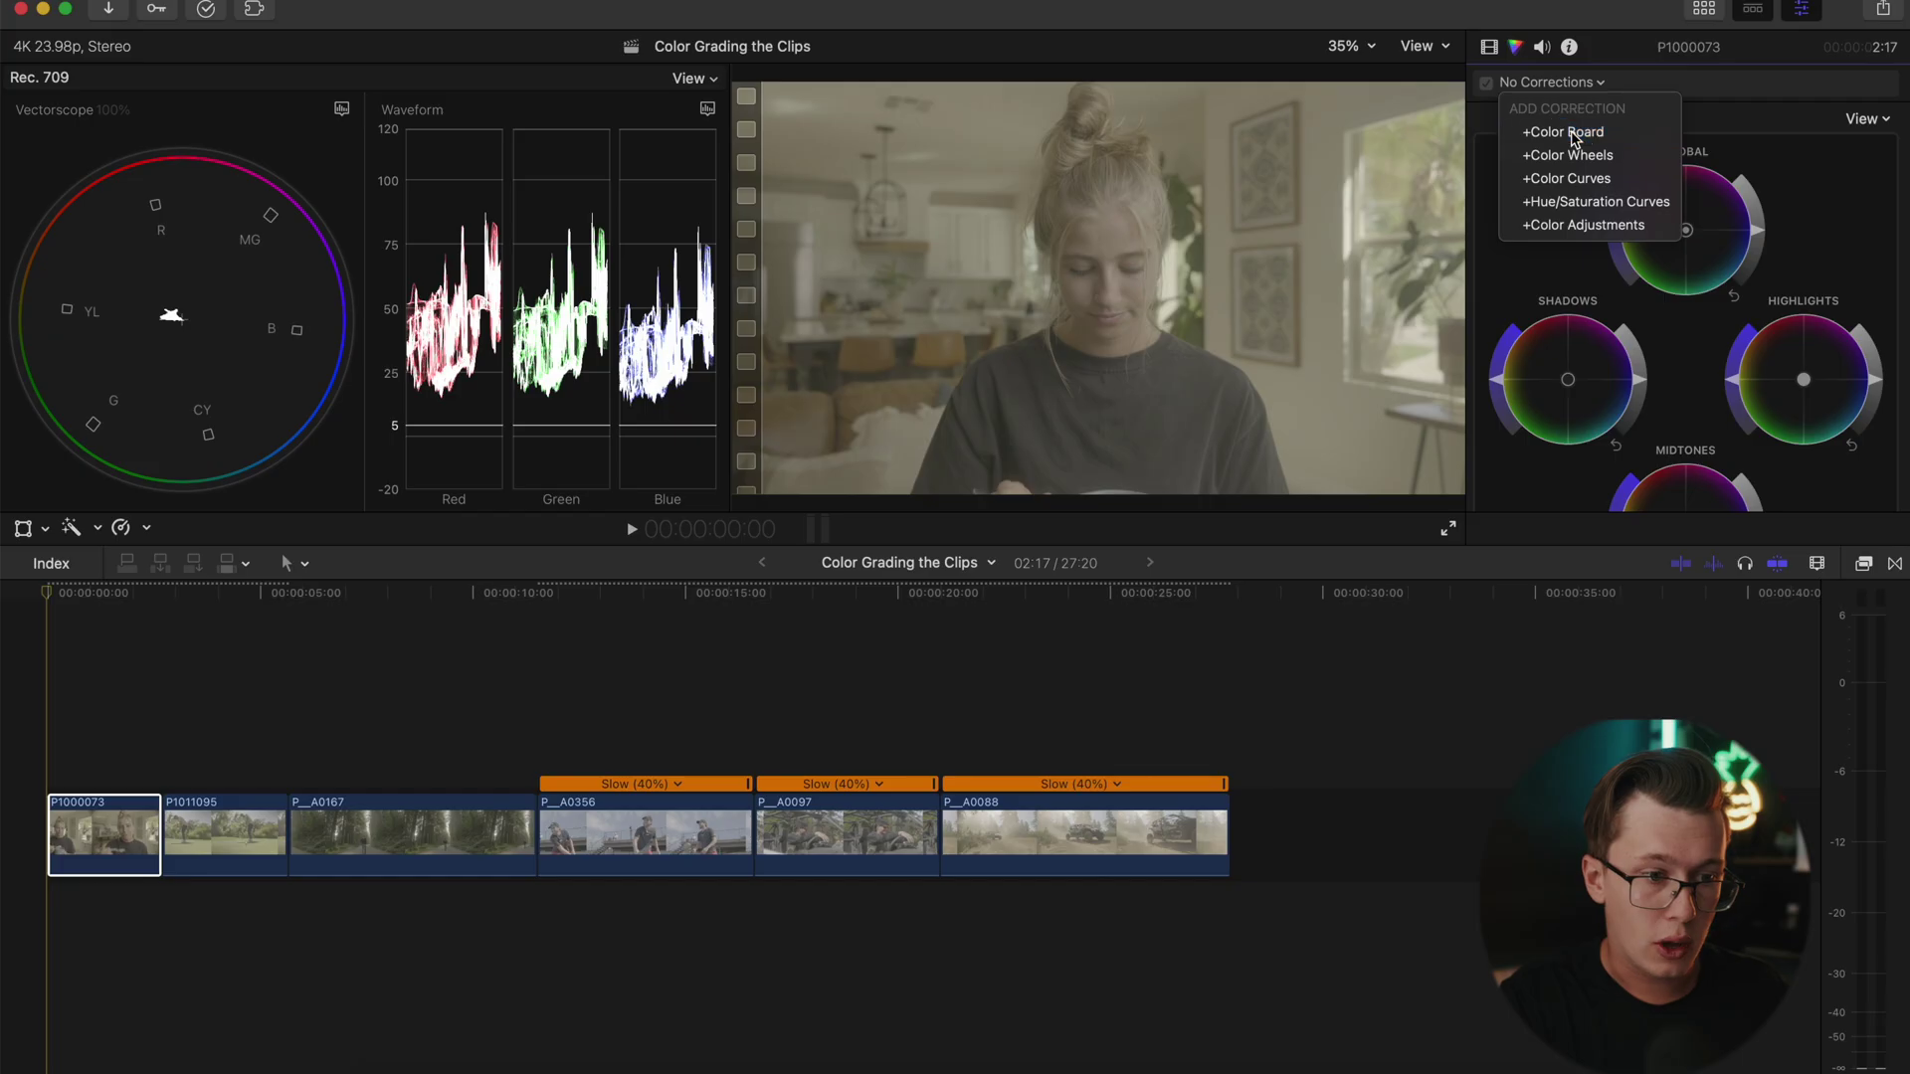
- Add a Color Board correction to clip P1000073 and open its controls from the clip's effects list
{"action": "left_click", "coordinate": [1587, 132]}
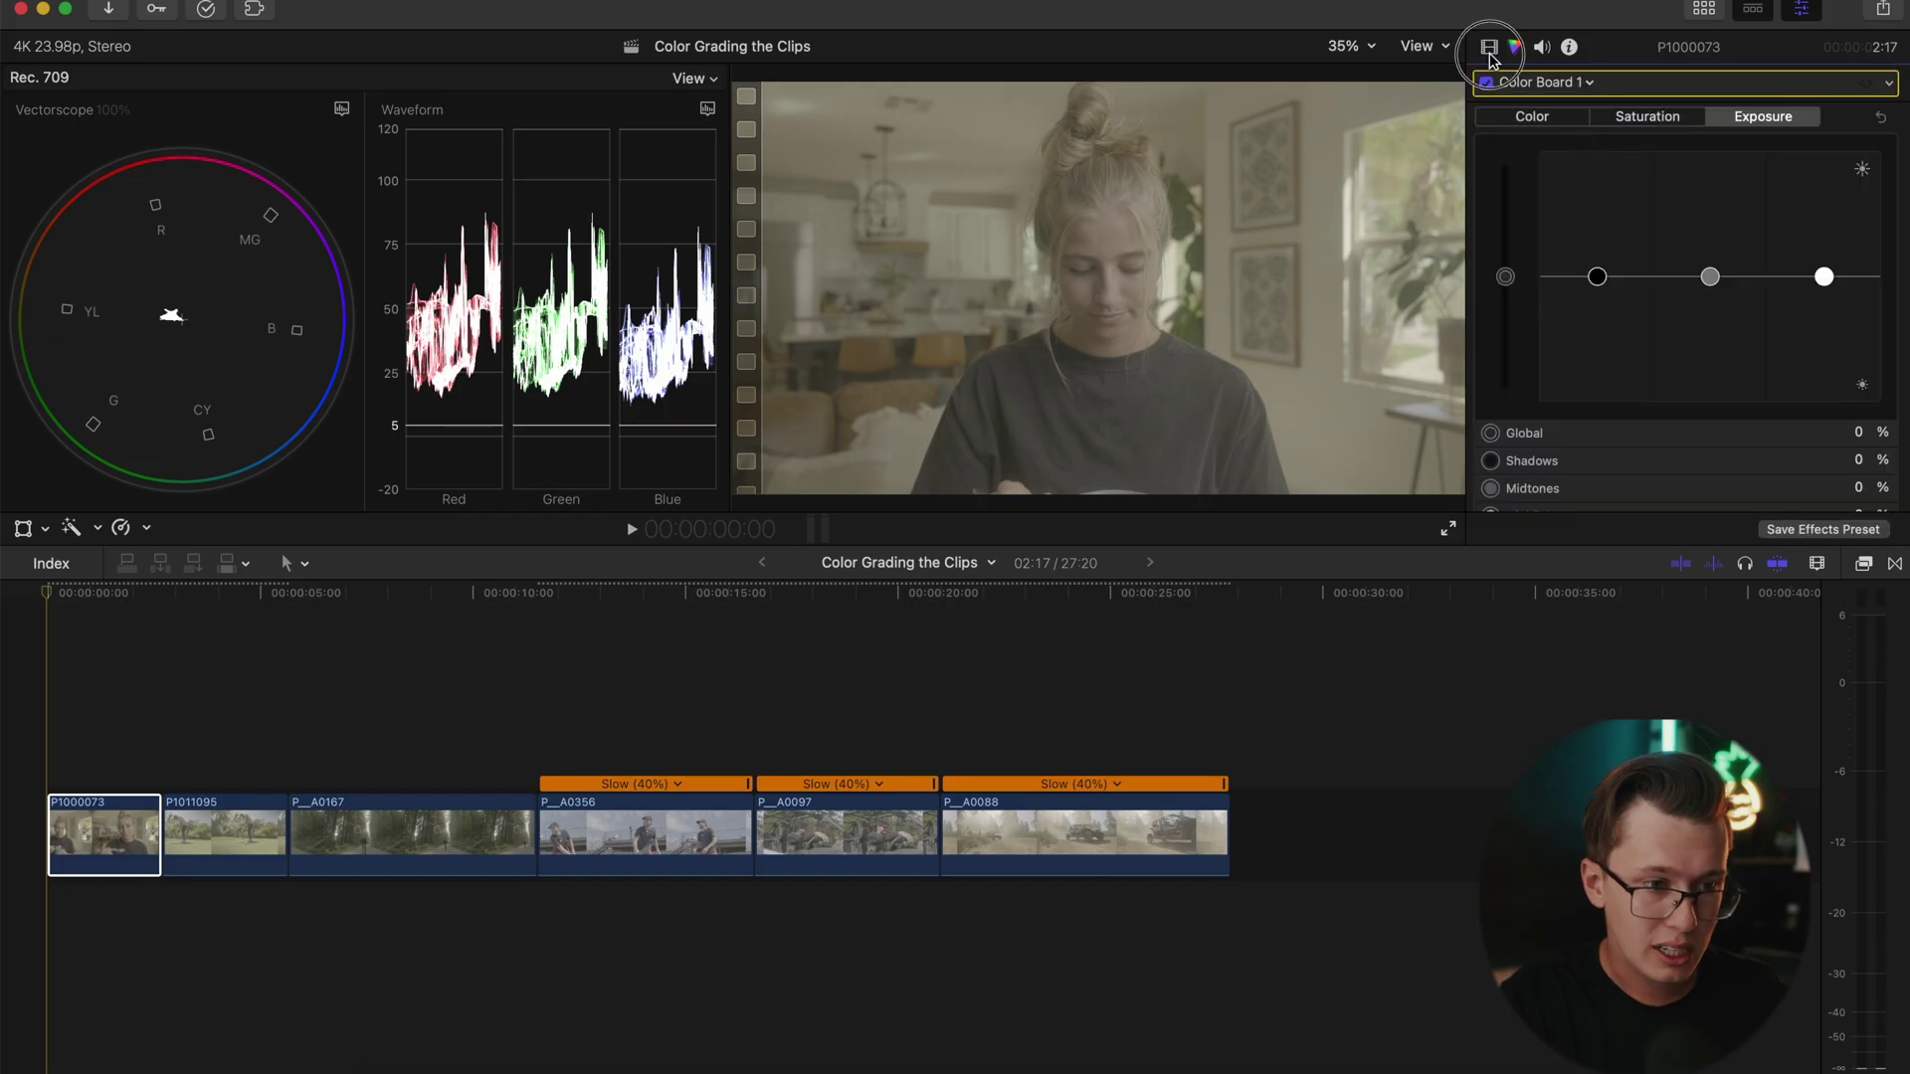
{"action": "left_click", "coordinate": [1488, 50]}
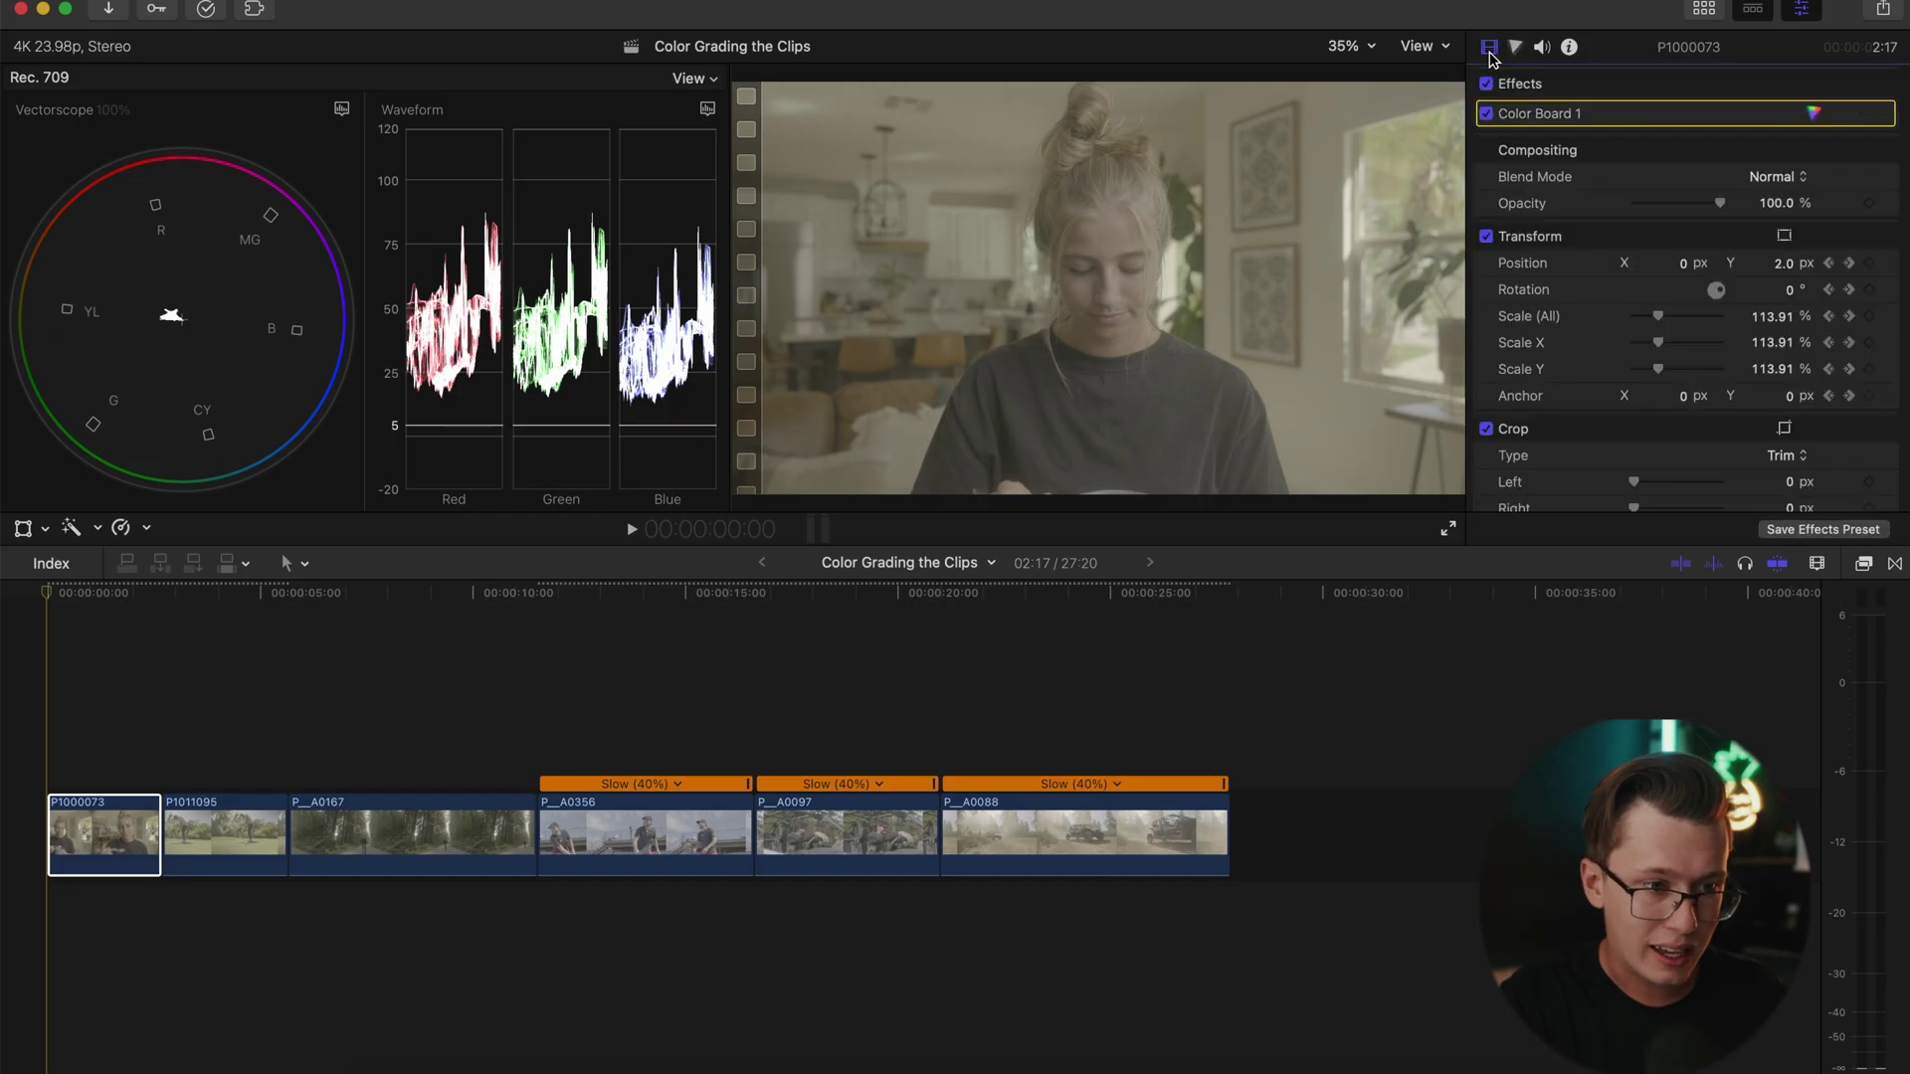
{"action": "left_click", "coordinate": [1813, 115]}
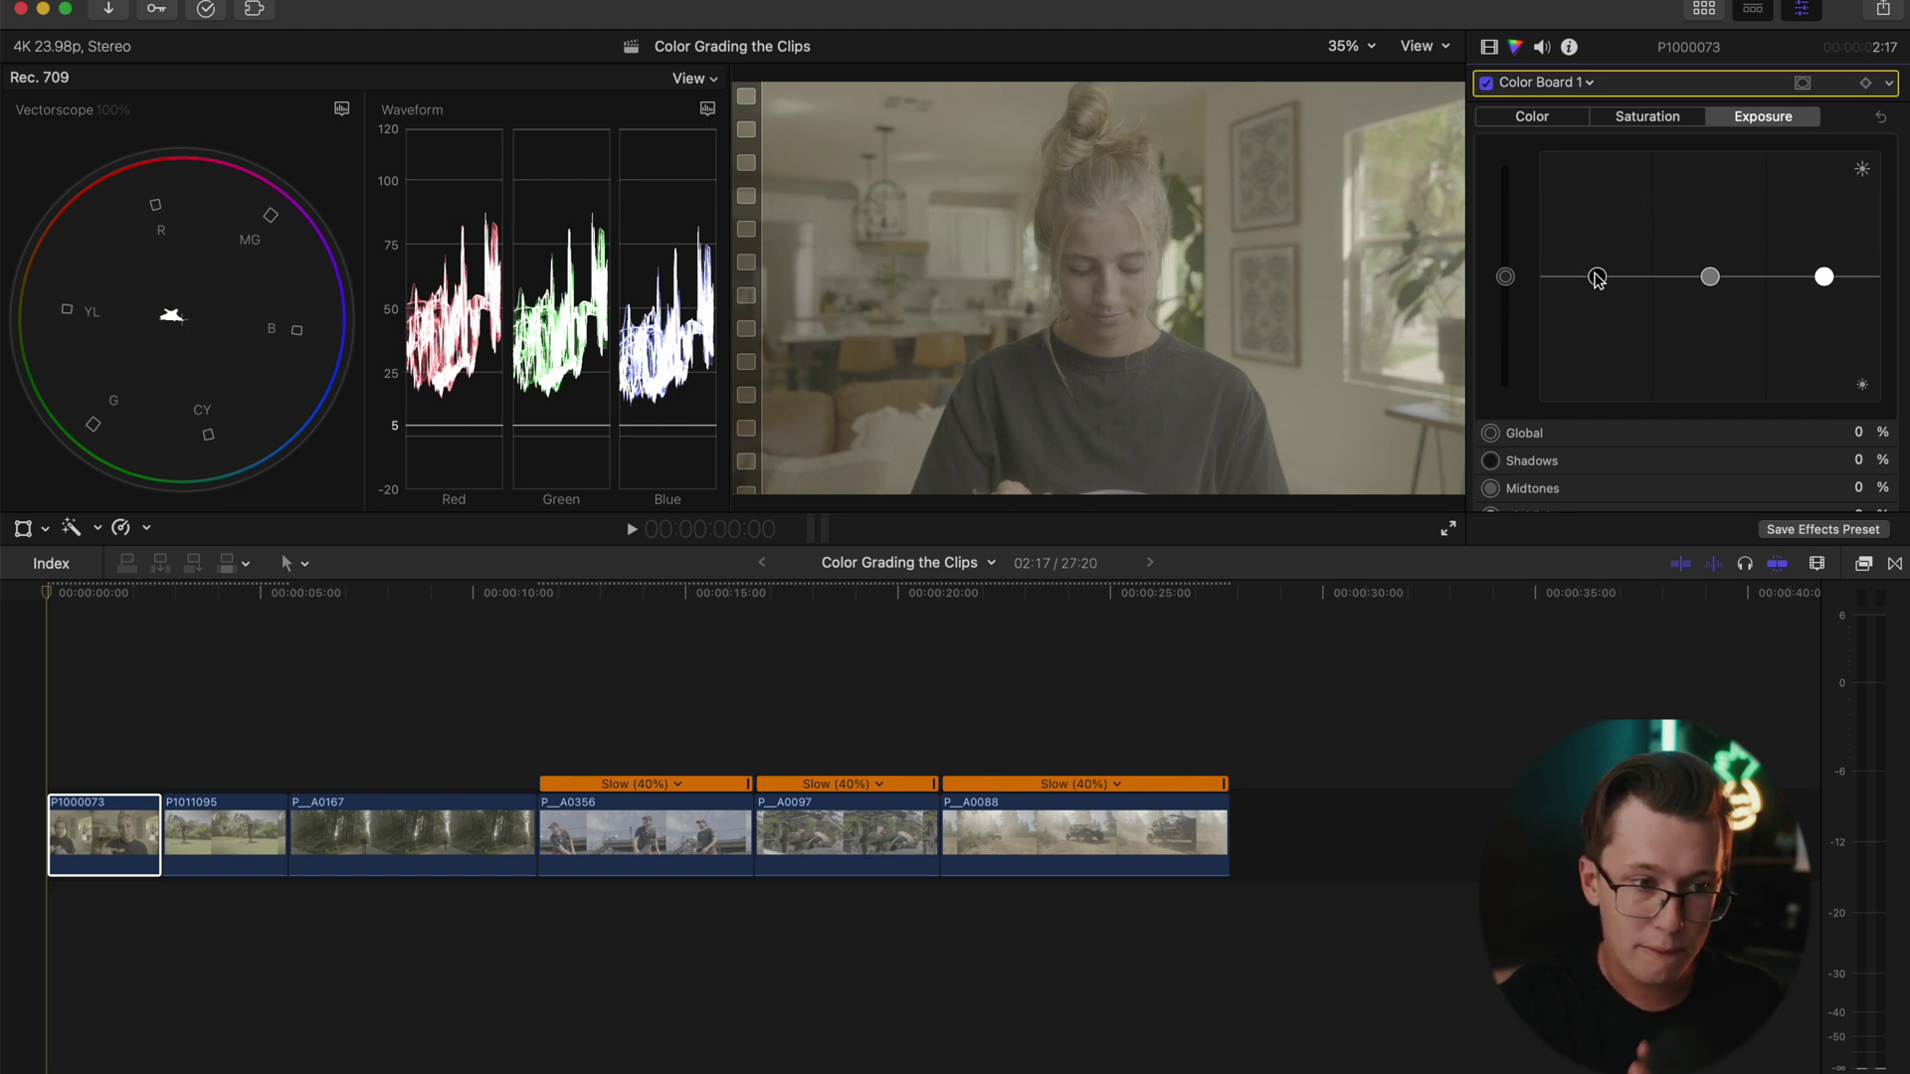
- Add Color Wheels and Color Curves corrections to clip P1000073 and show the clip's effects list
{"action": "left_click", "coordinate": [1575, 84]}
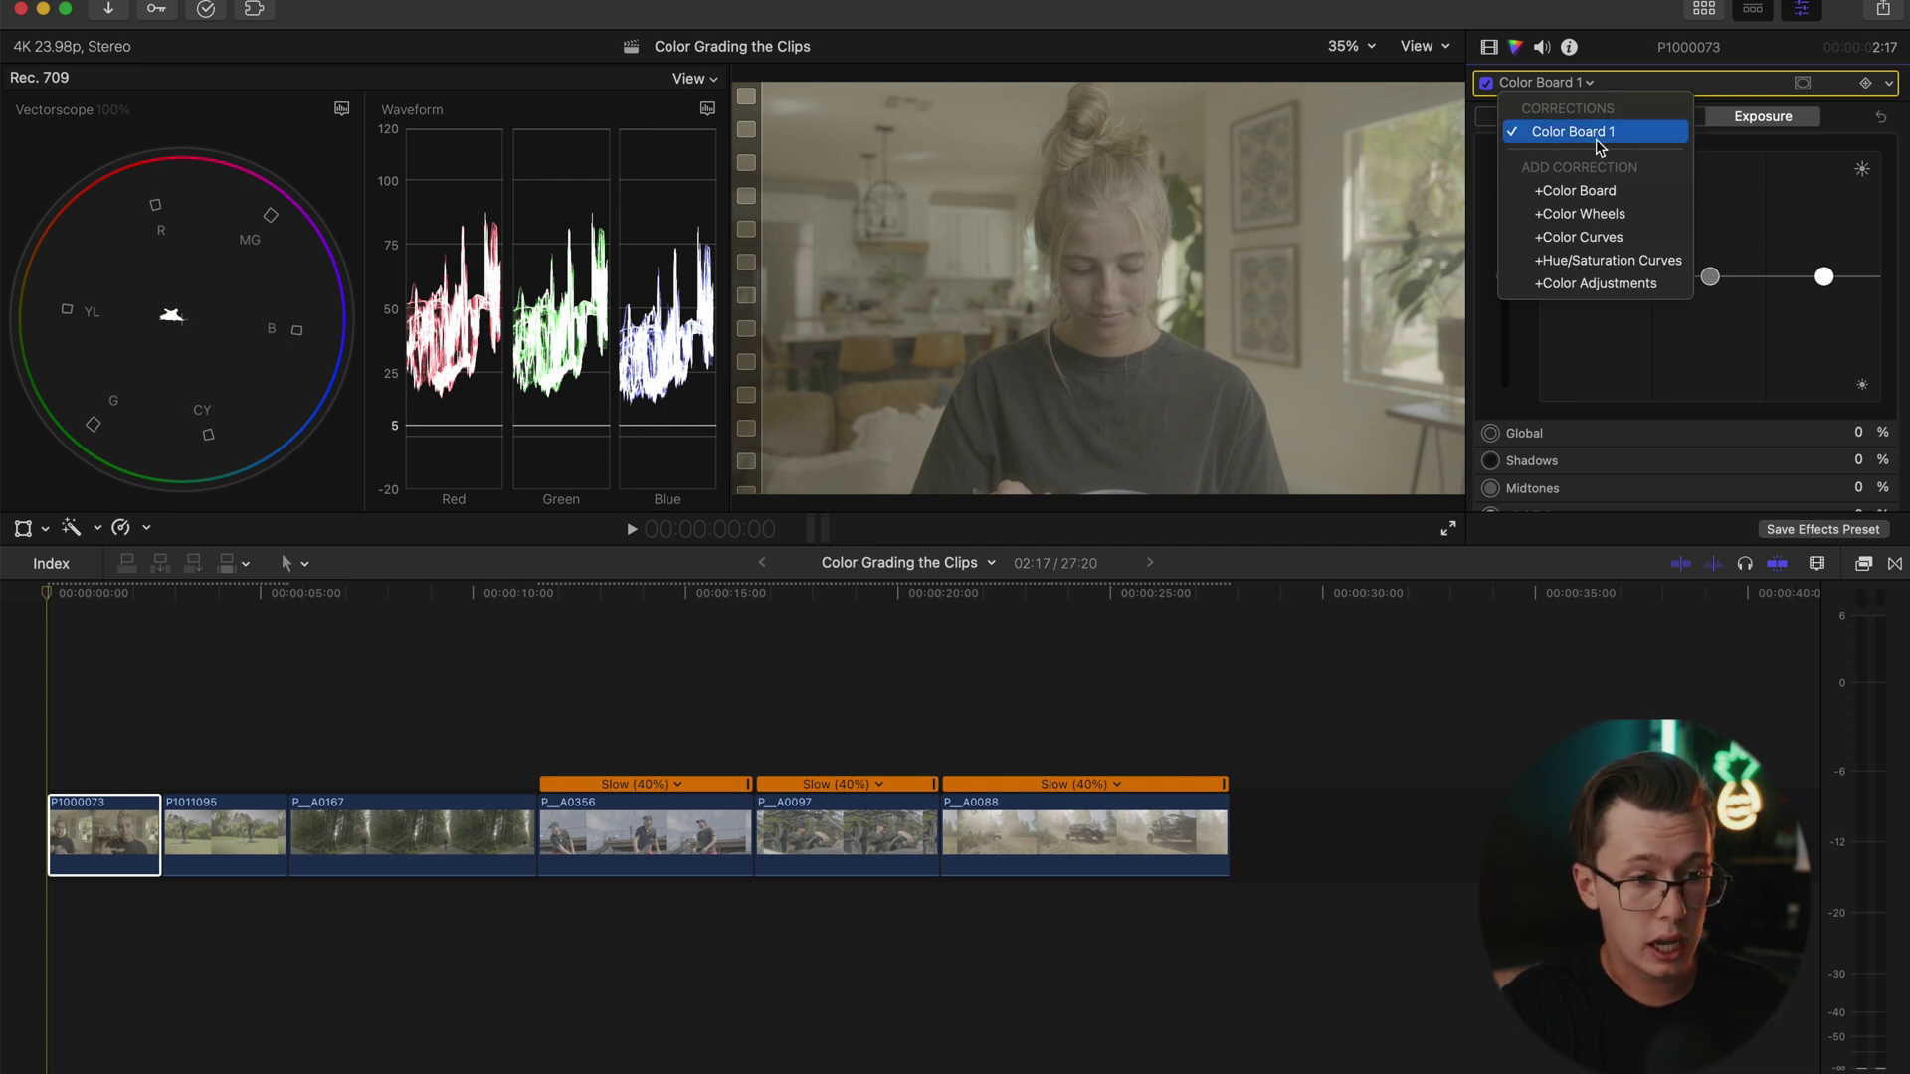
{"action": "left_click", "coordinate": [1591, 213]}
{"action": "left_click", "coordinate": [1594, 83]}
{"action": "left_click", "coordinate": [1623, 262]}
{"action": "left_click", "coordinate": [1488, 50]}
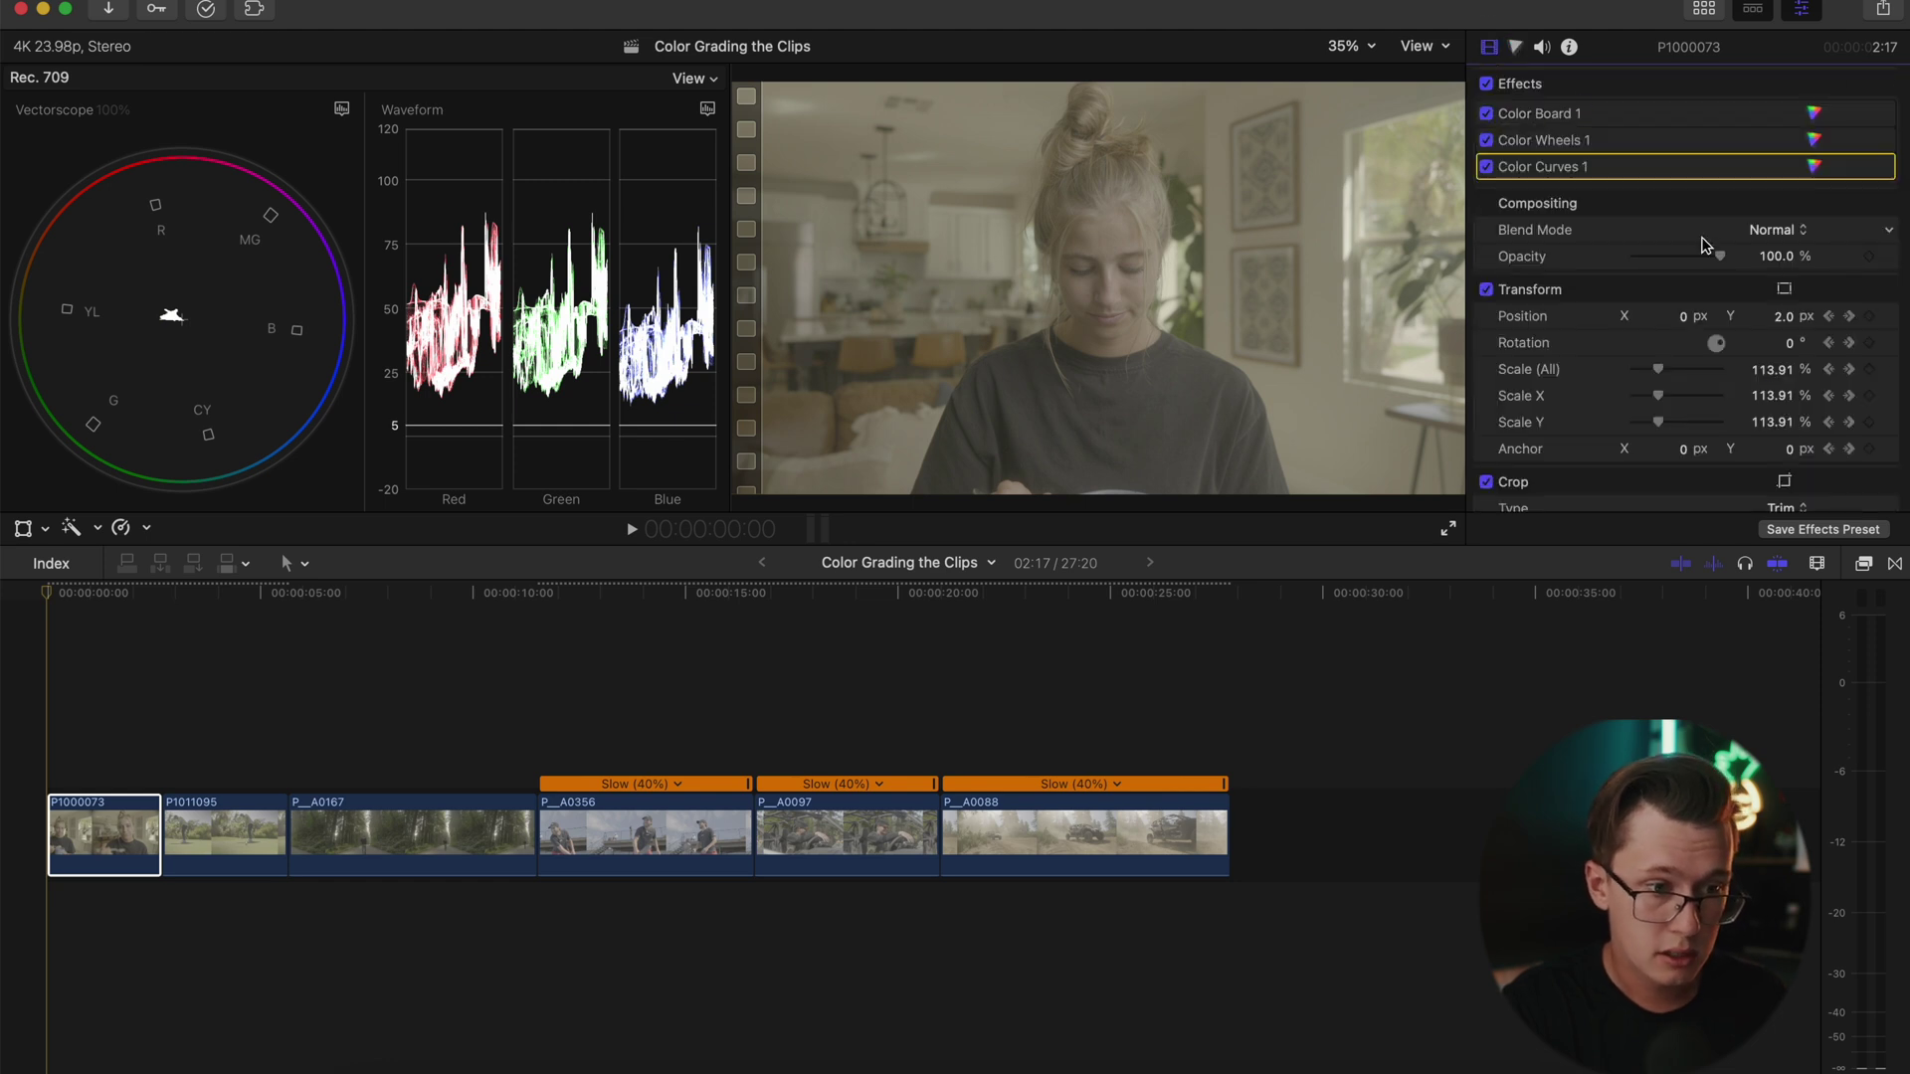
- Apply a Custom LUT effect to clip P1000073, followed by a Hue/Saturation Curves correction
{"action": "left_click", "coordinate": [1862, 564]}
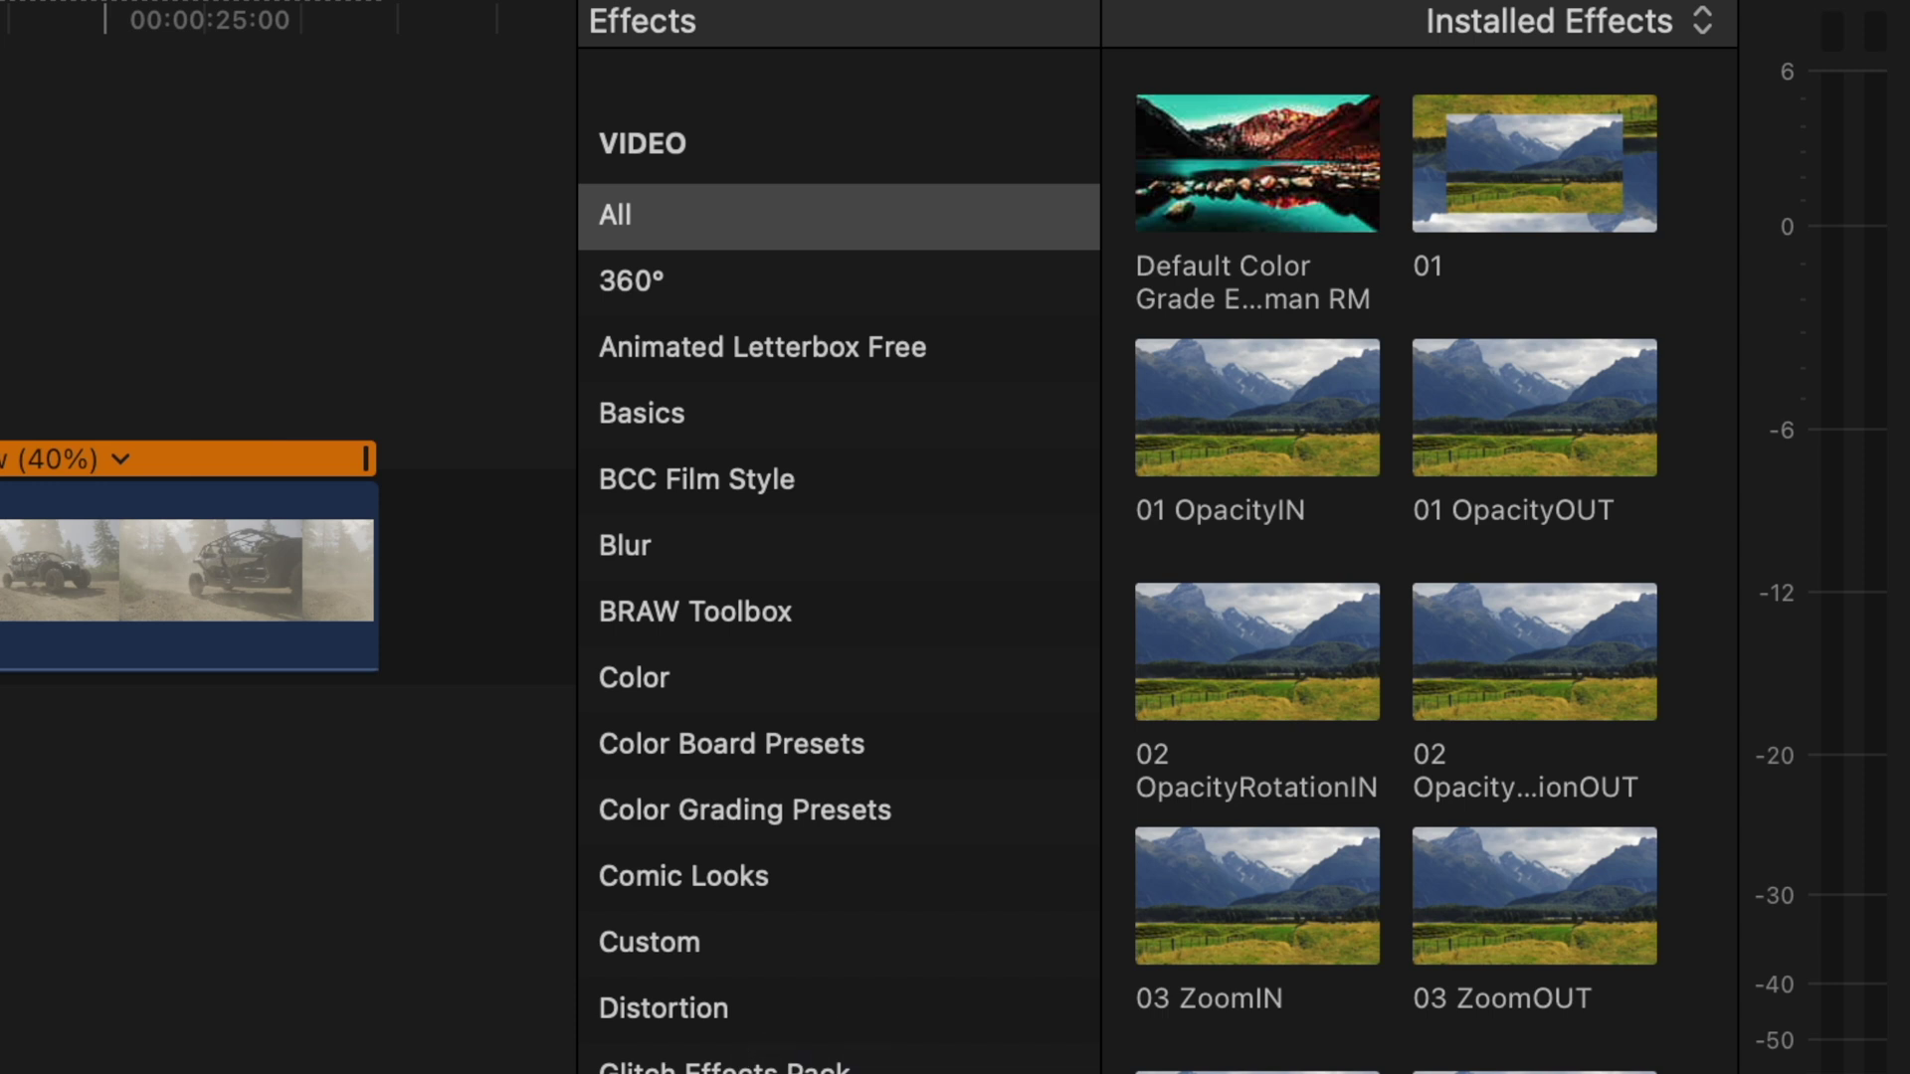
{"action": "scroll", "coordinate": [1413, 547], "scroll_direction": "down", "scroll_amount": 5}
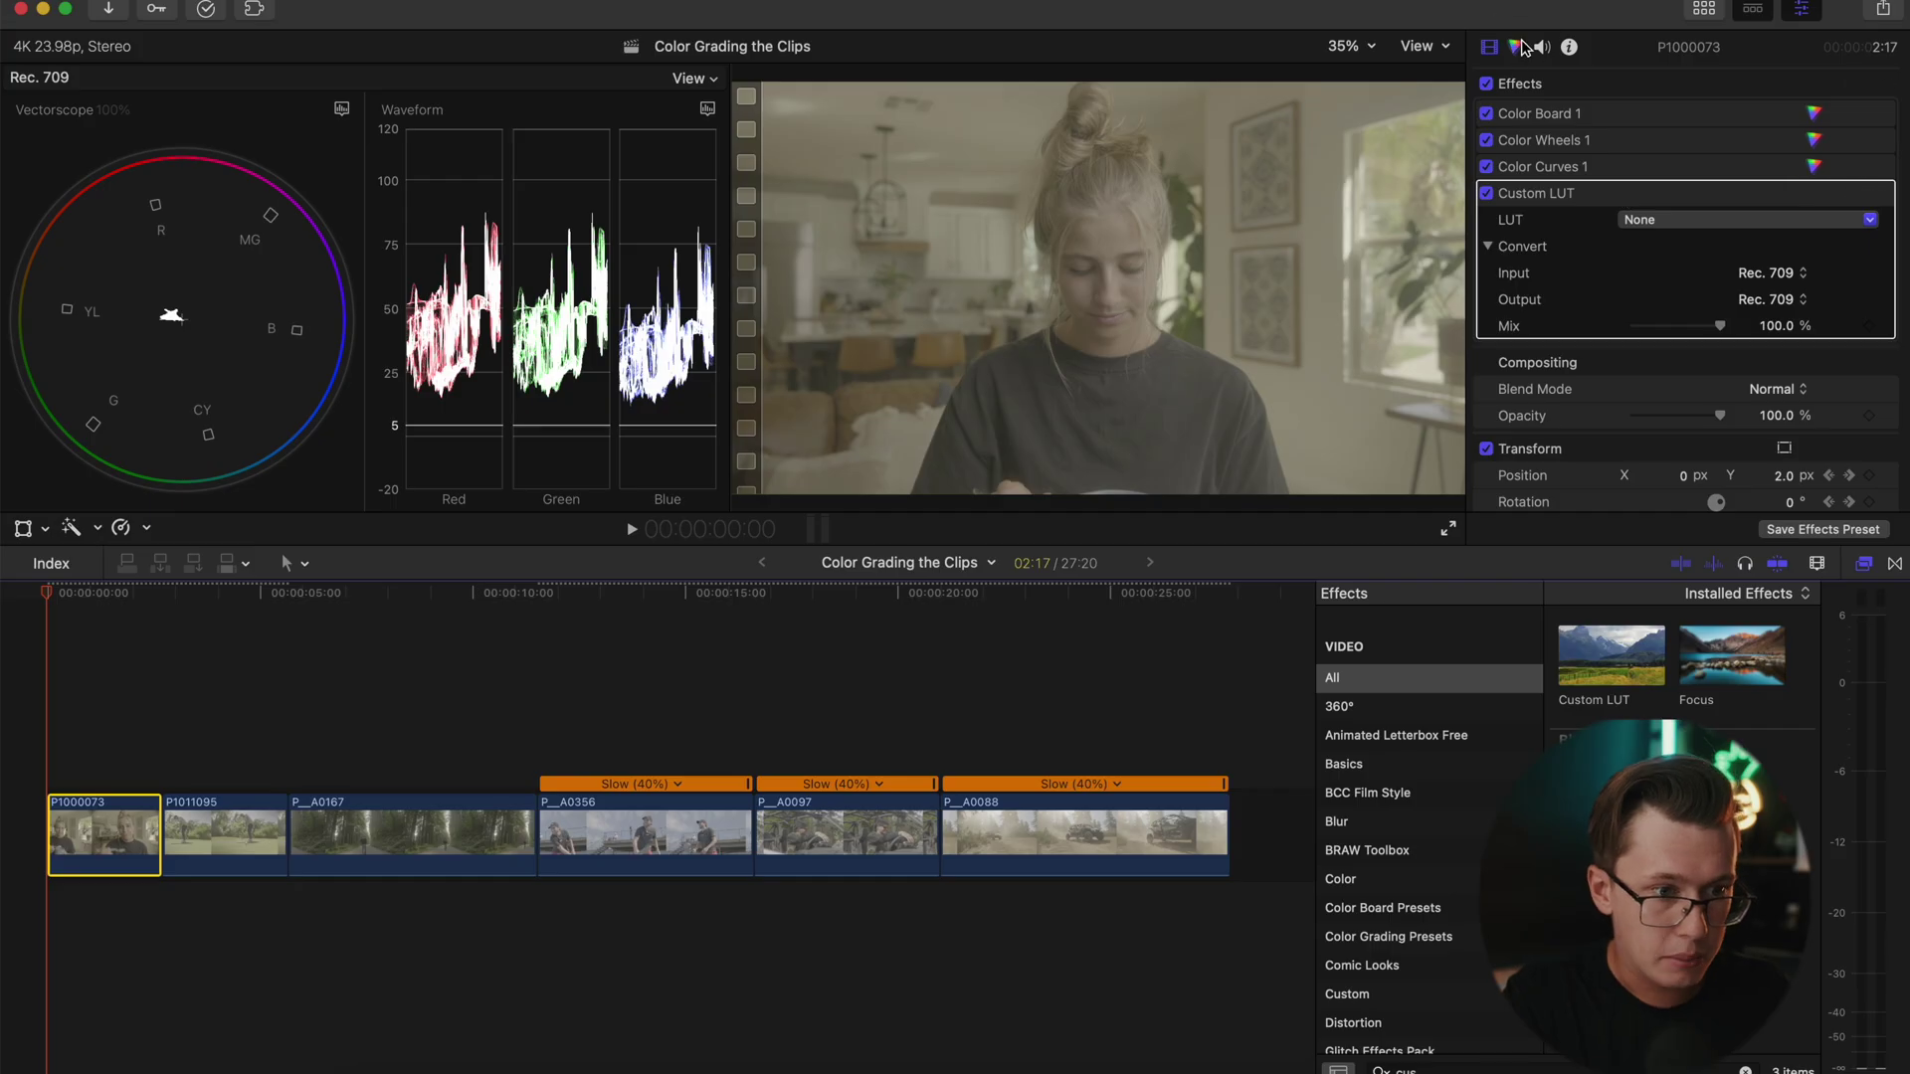
{"action": "left_click", "coordinate": [1518, 47]}
{"action": "left_click", "coordinate": [1549, 82]}
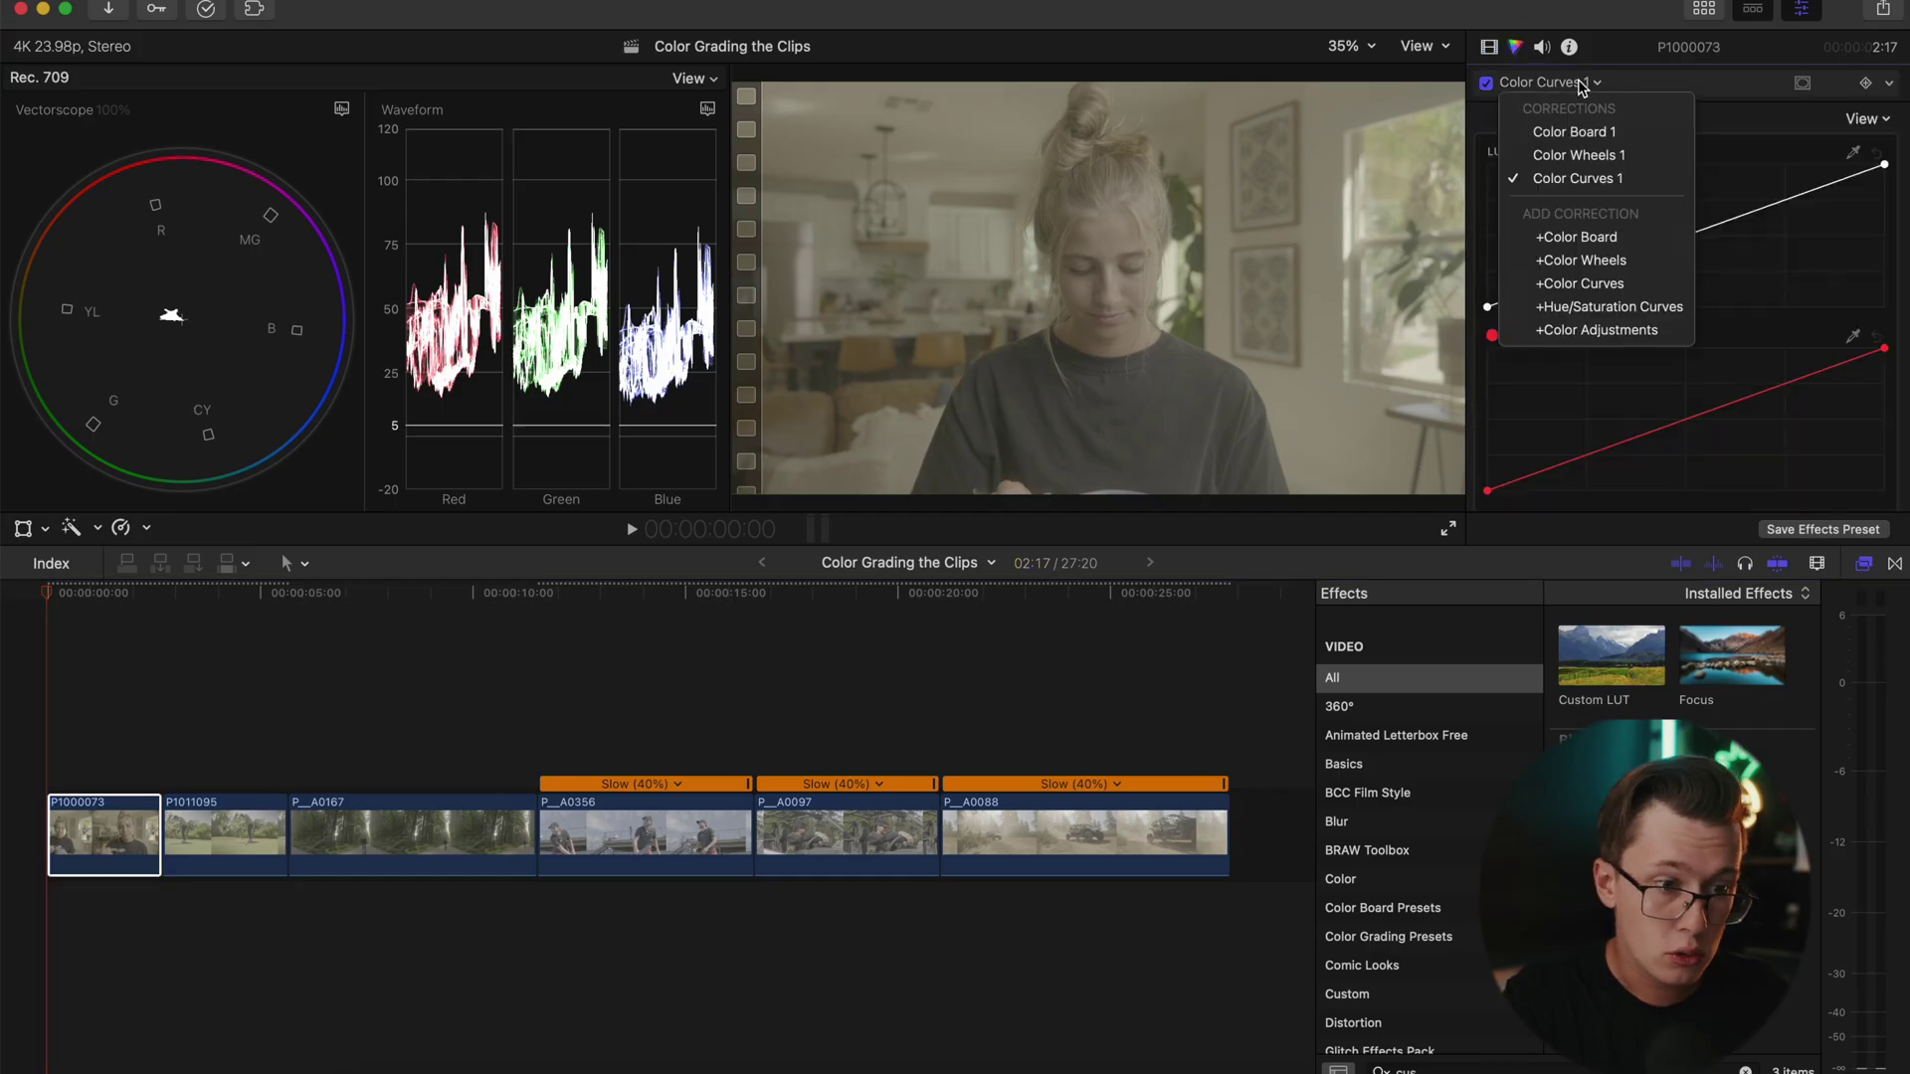
{"action": "left_click", "coordinate": [1610, 309]}
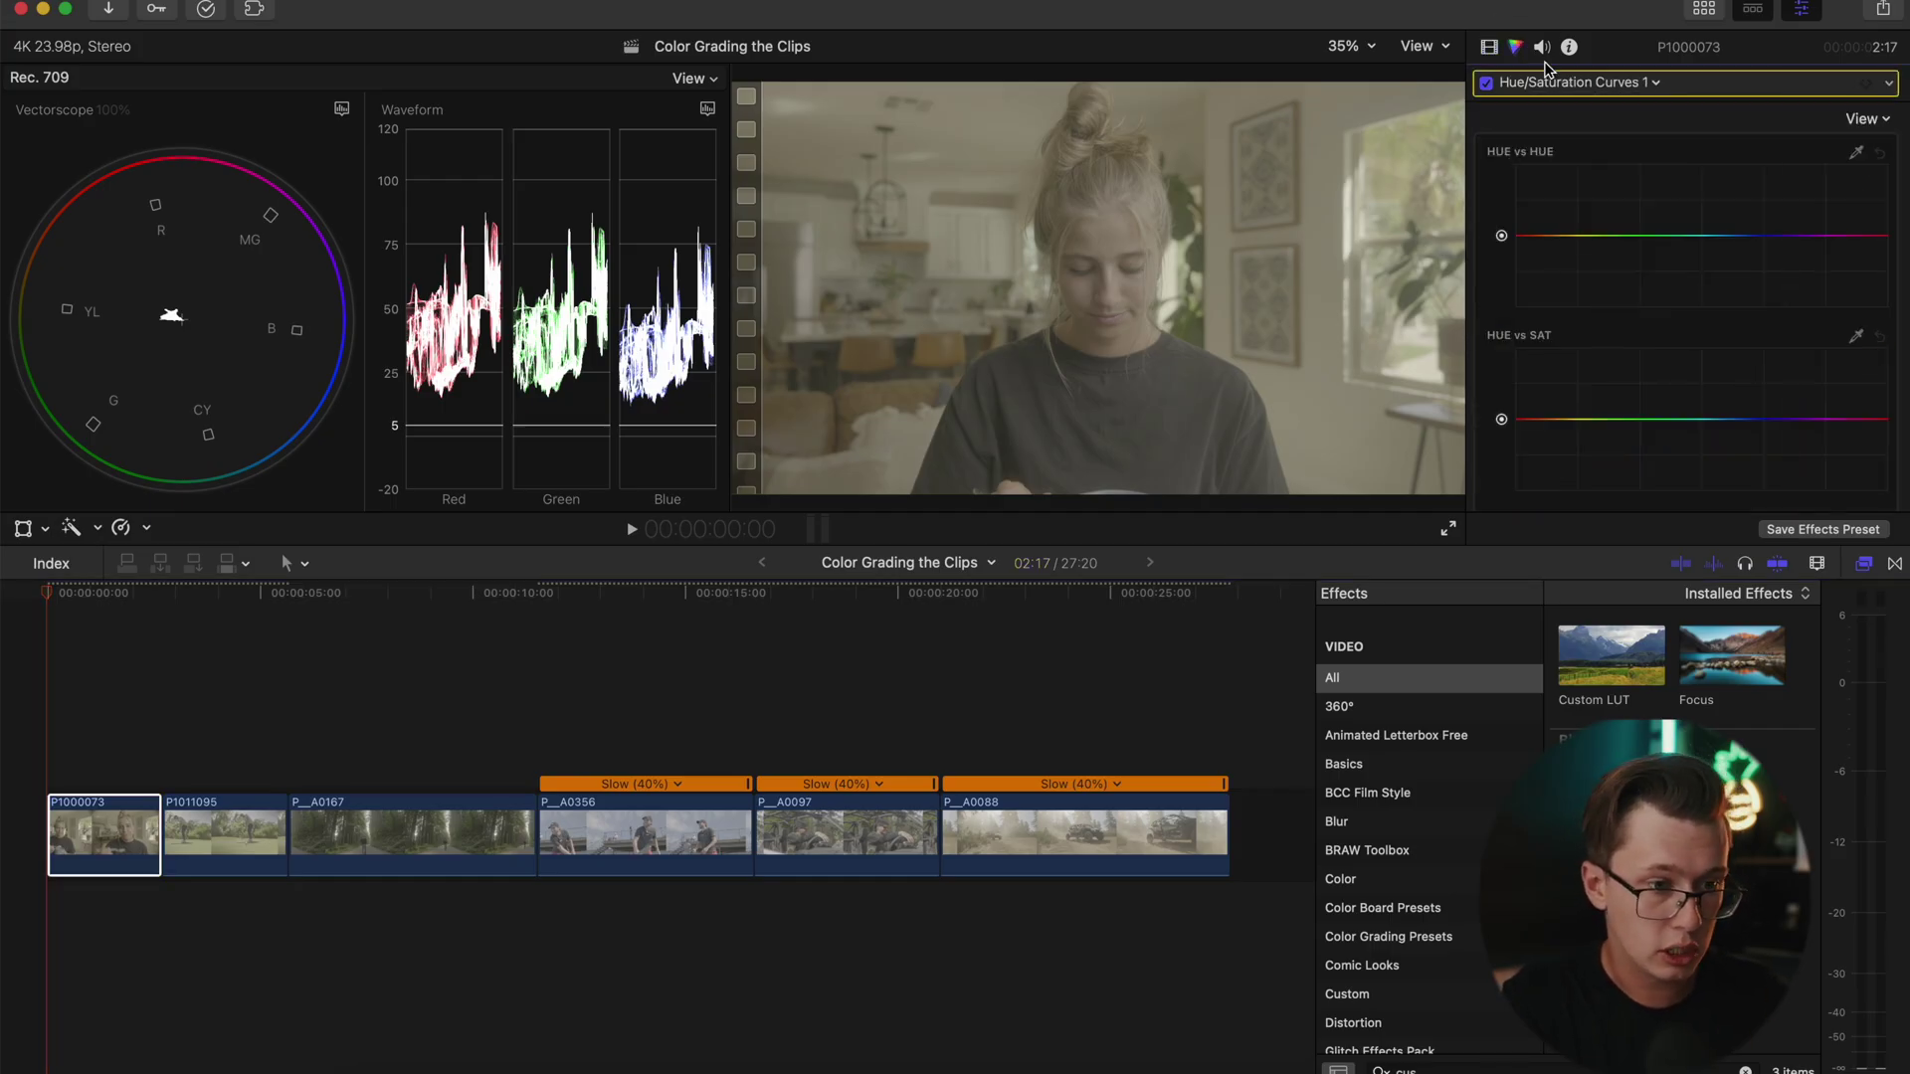
{"action": "left_click", "coordinate": [1492, 47]}
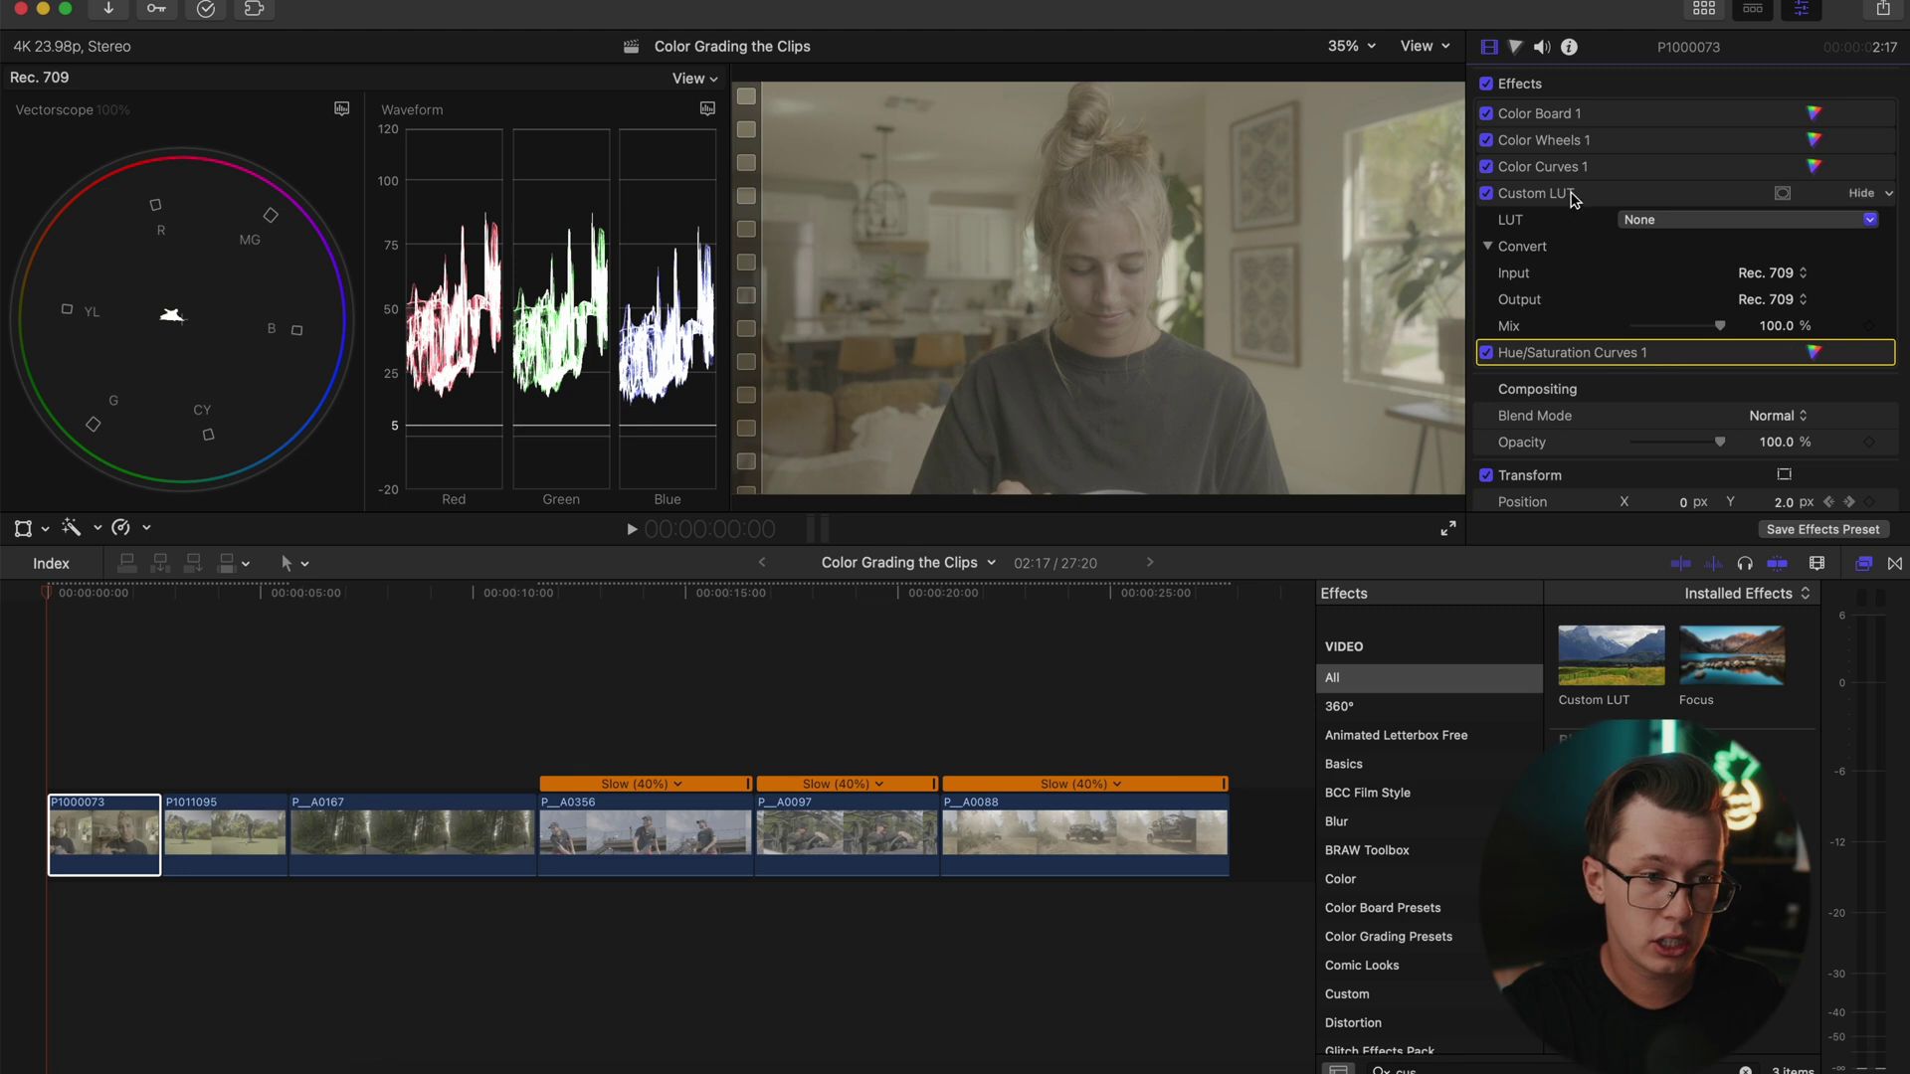
{"action": "left_click", "coordinate": [1516, 47]}
{"action": "left_click", "coordinate": [1581, 83]}
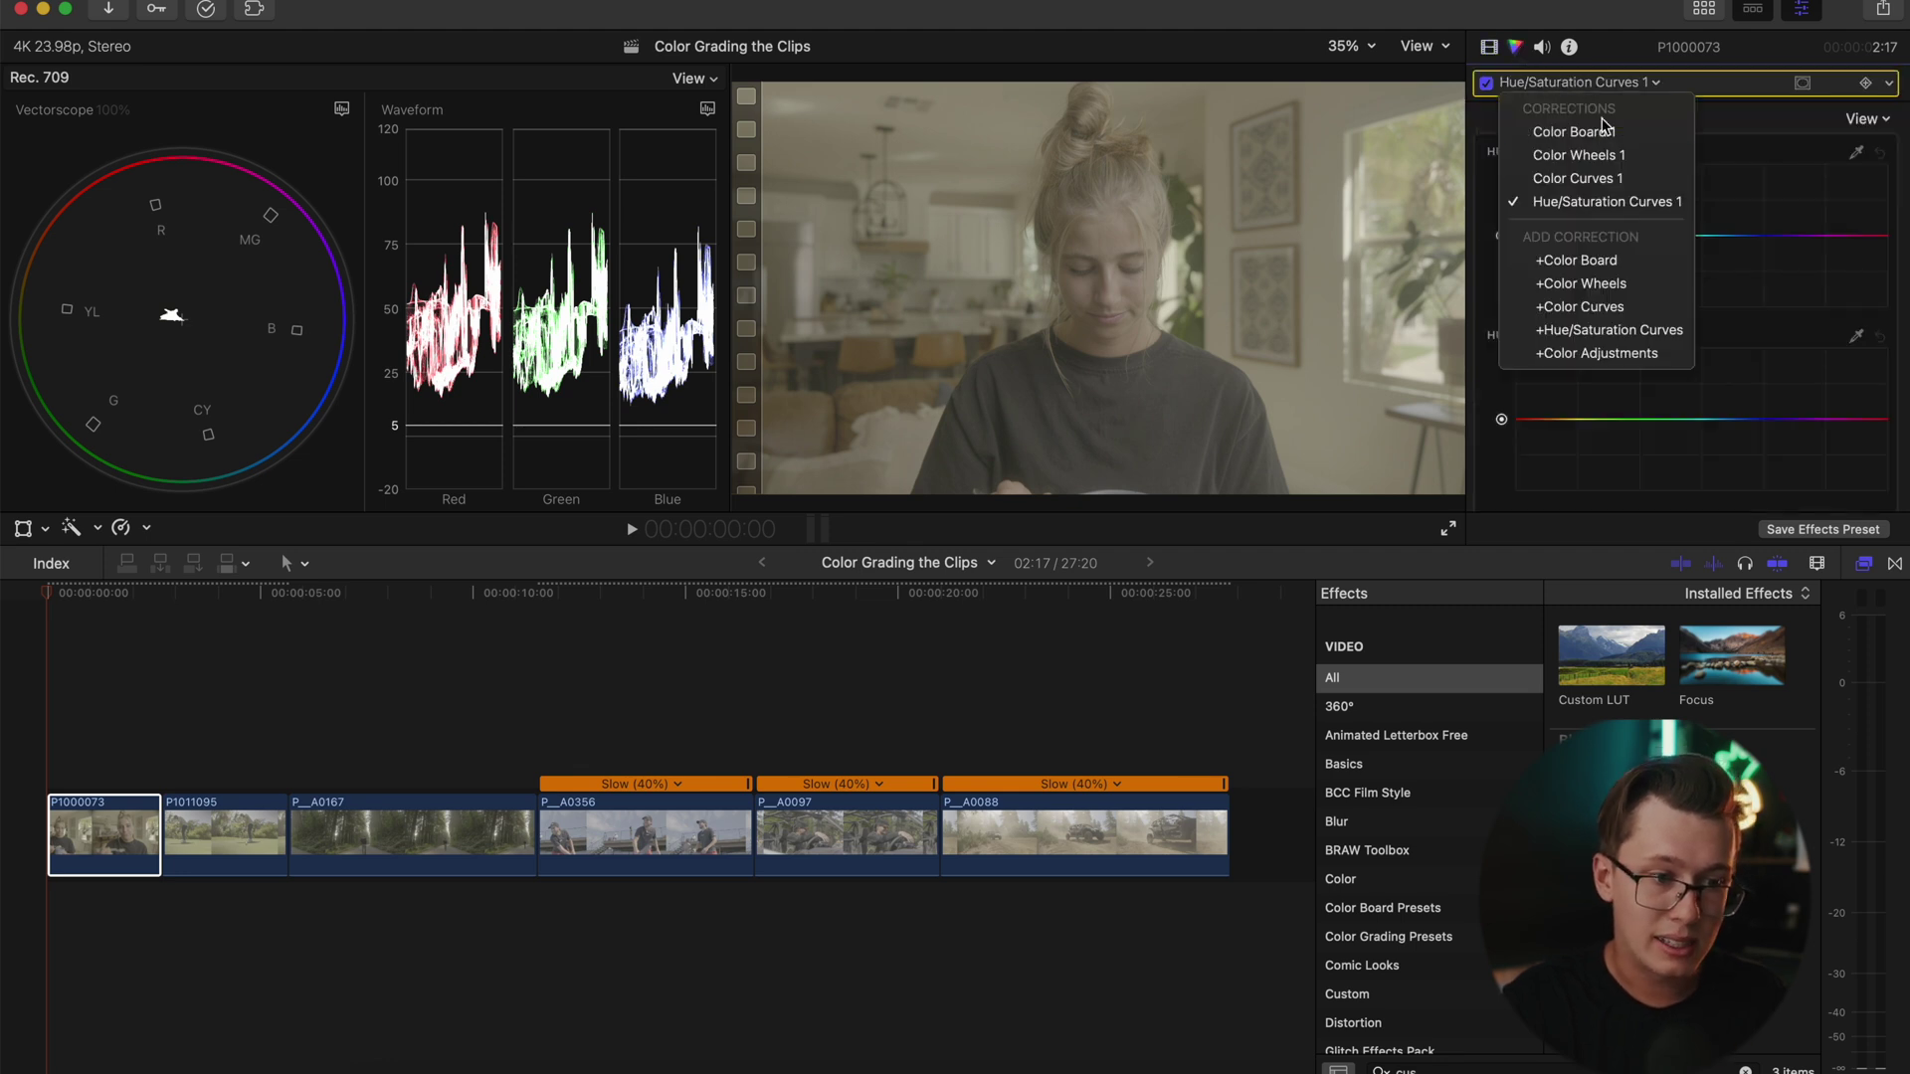
{"action": "left_click", "coordinate": [1488, 47]}
- Add a second Custom LUT effect to clip P1000073, set its LUT to Dangyou T&O, and compare with it off and on
{"action": "left_click_drag", "start_coordinate": [1611, 654], "coordinate": [127, 806]}
{"action": "scroll", "coordinate": [1619, 428], "scroll_direction": "down", "scroll_amount": 3}
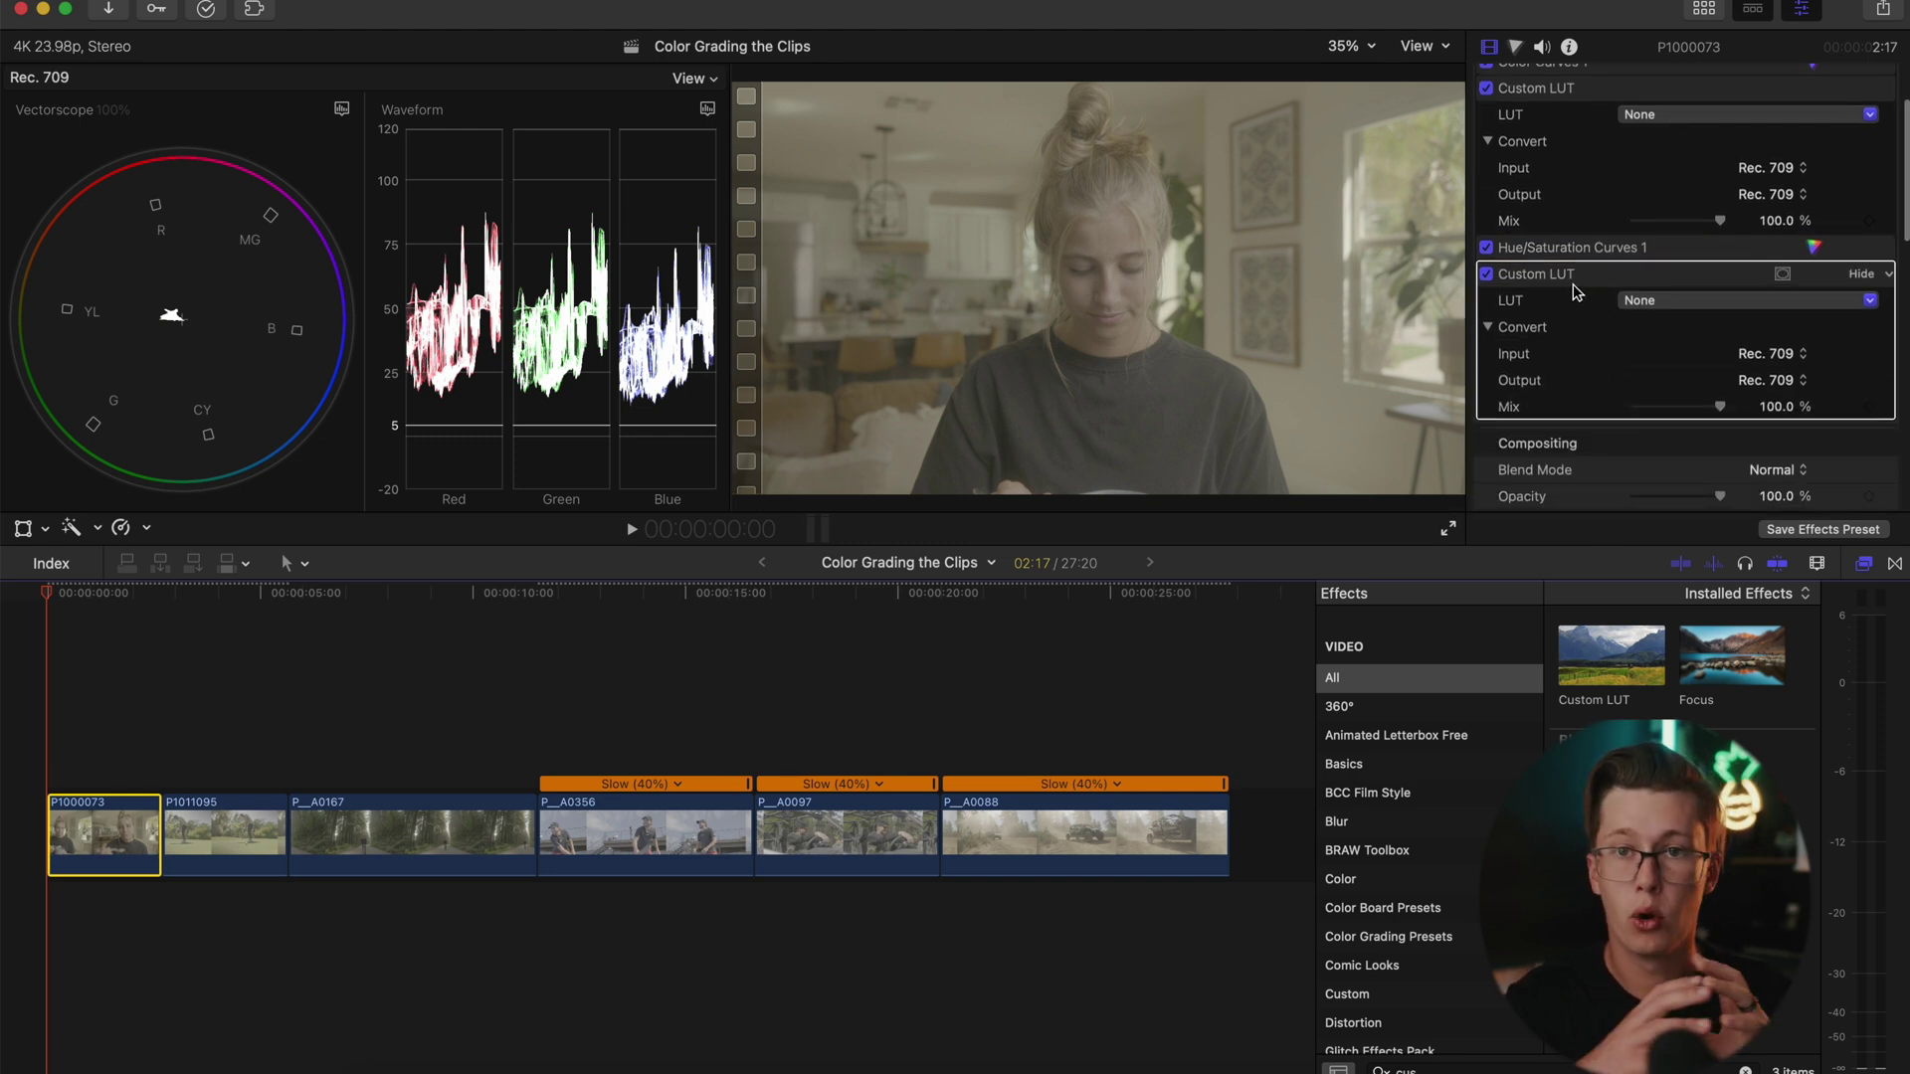
{"action": "left_click", "coordinate": [1636, 301]}
{"action": "mouse_move", "coordinate": [1669, 368]}
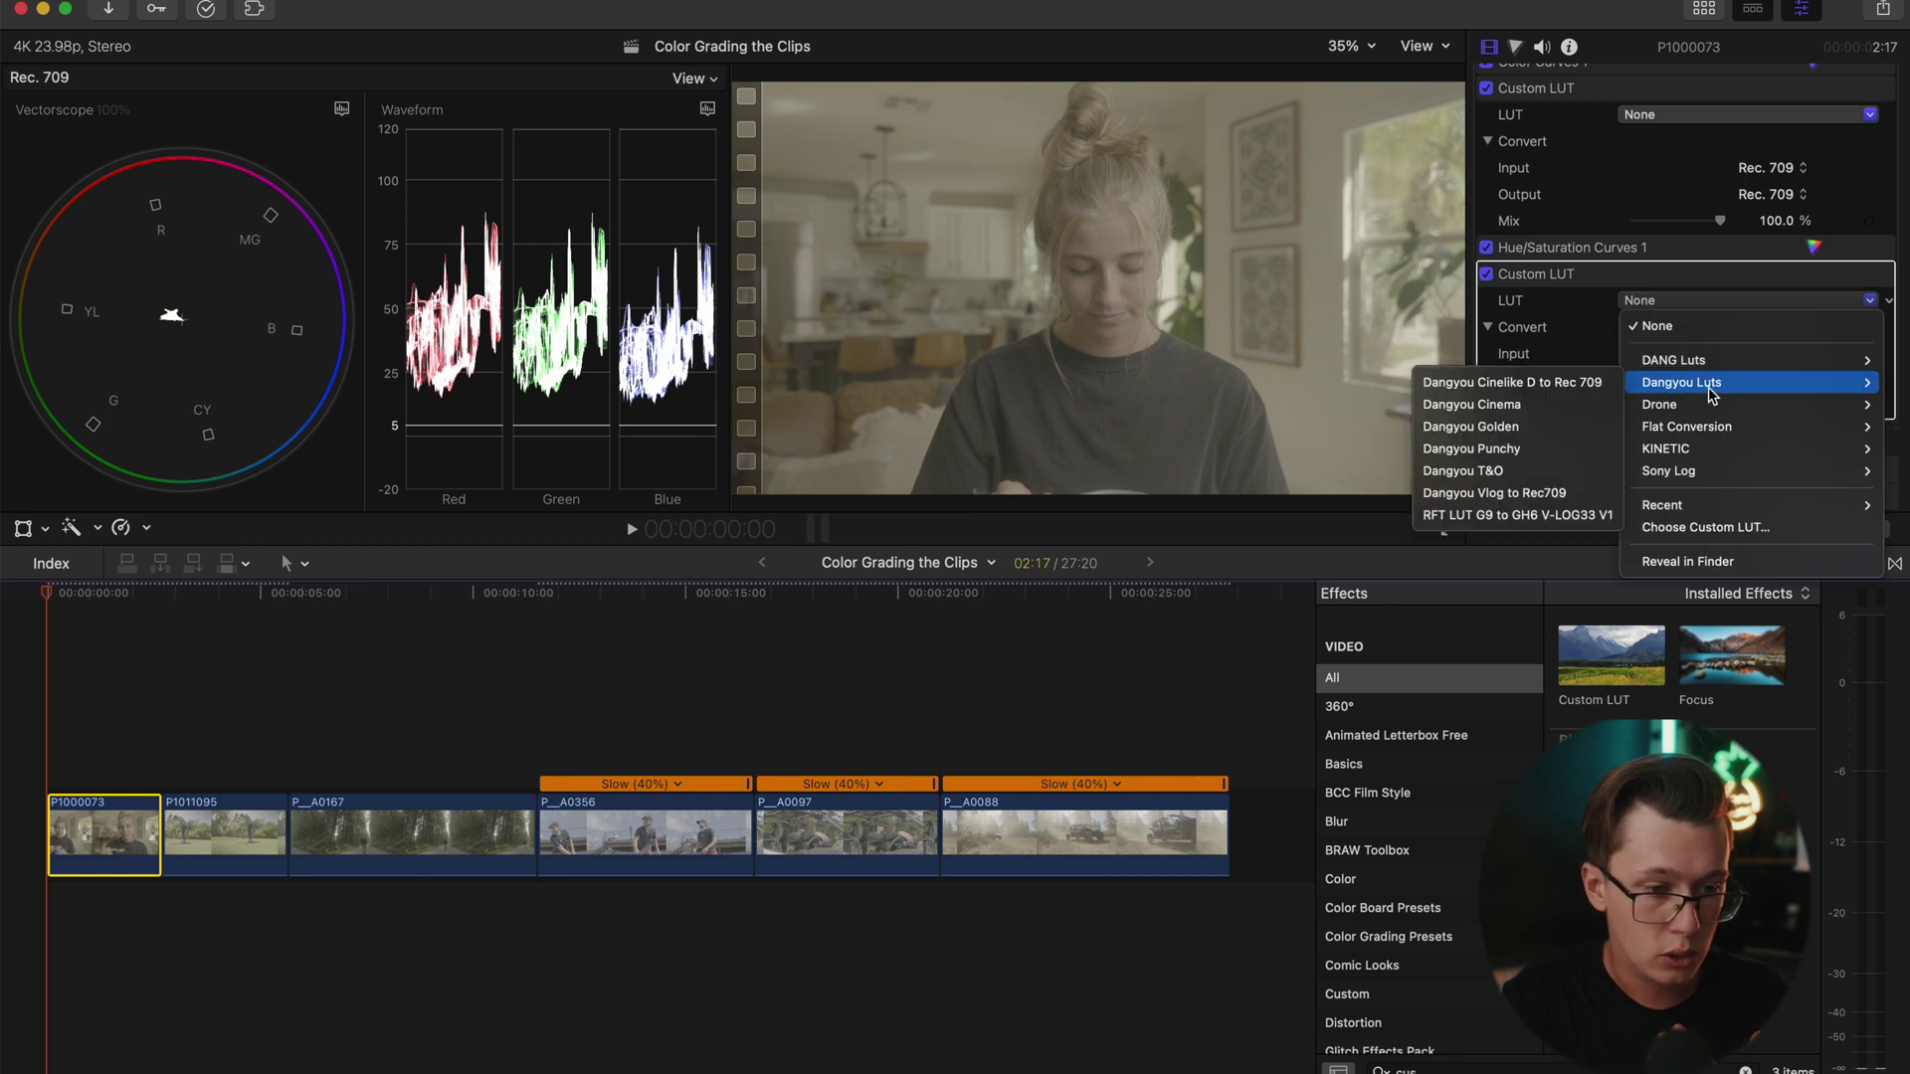
{"action": "left_click", "coordinate": [1542, 469]}
{"action": "left_click", "coordinate": [1486, 275]}
{"action": "left_click", "coordinate": [1486, 275]}
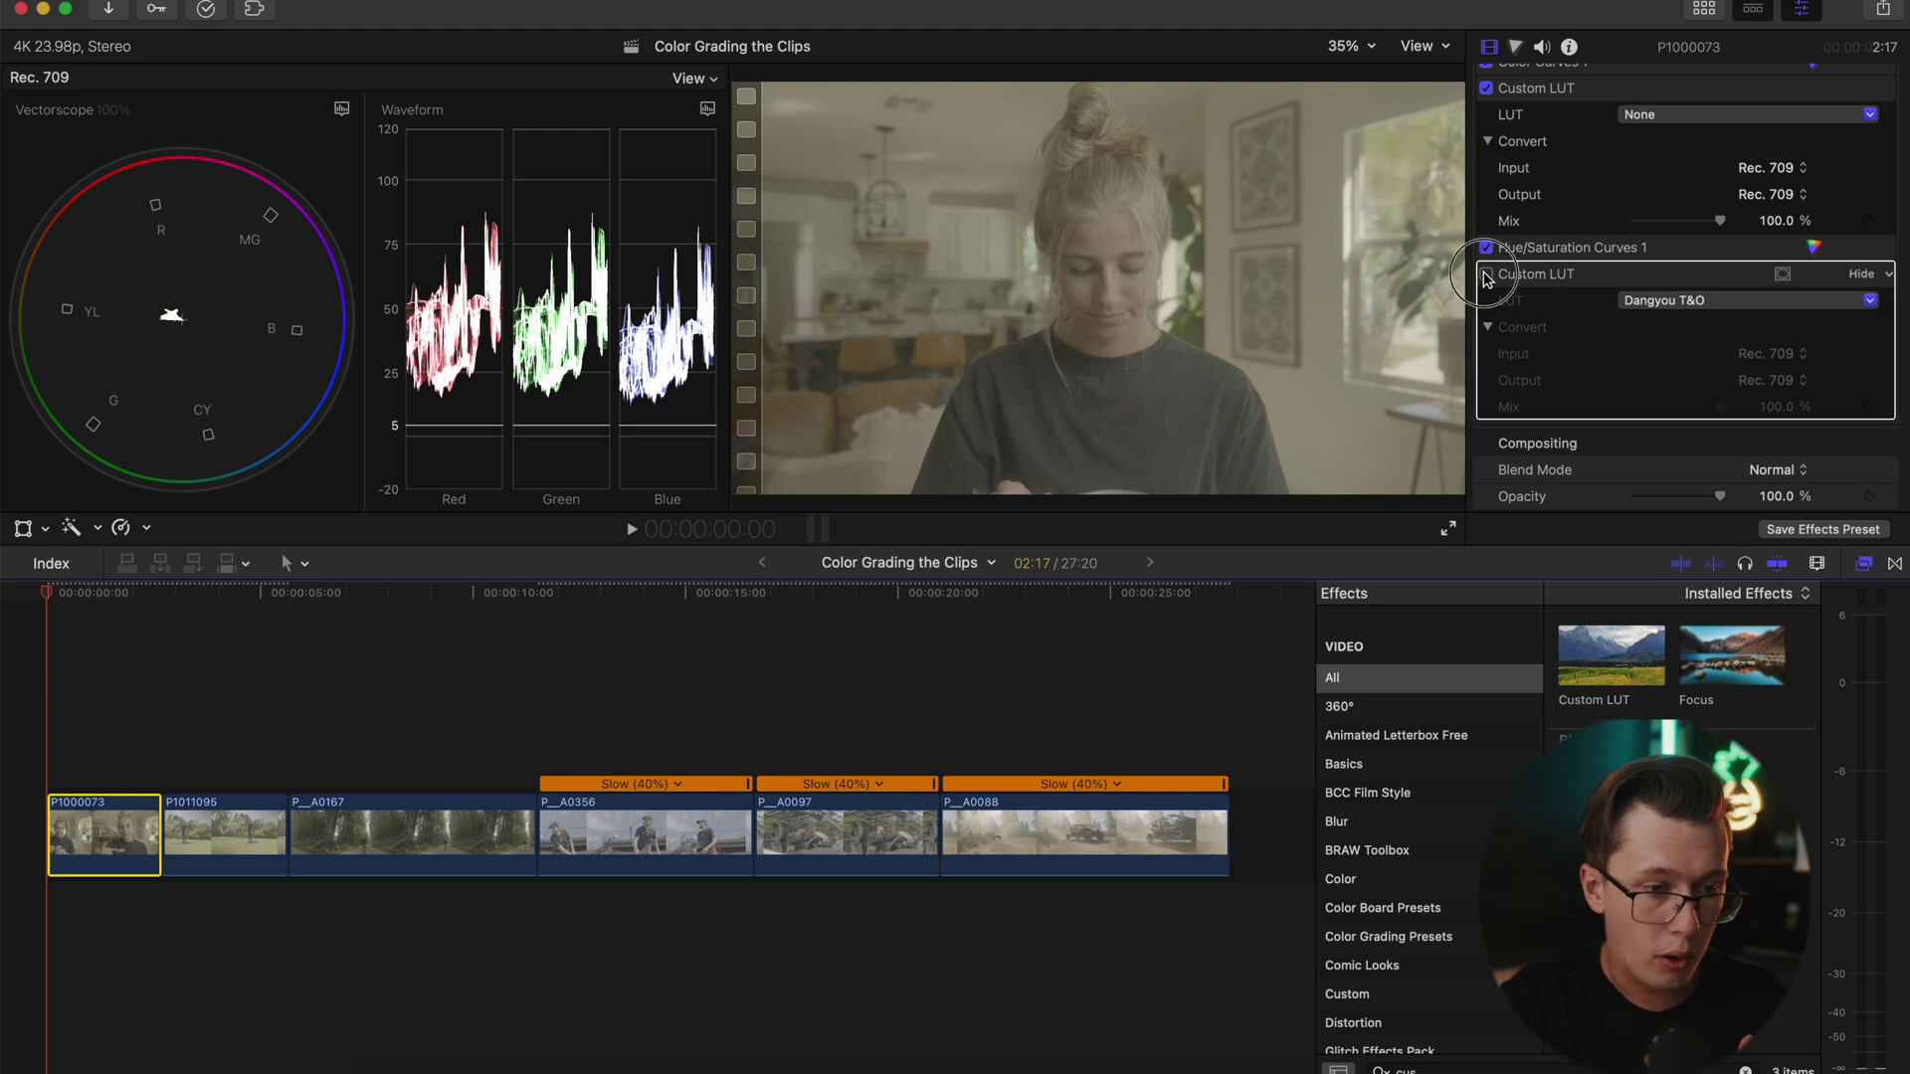
- Set the Mix of the Dangyou T&O Custom LUT to 30%
{"action": "left_click", "coordinate": [1777, 408]}
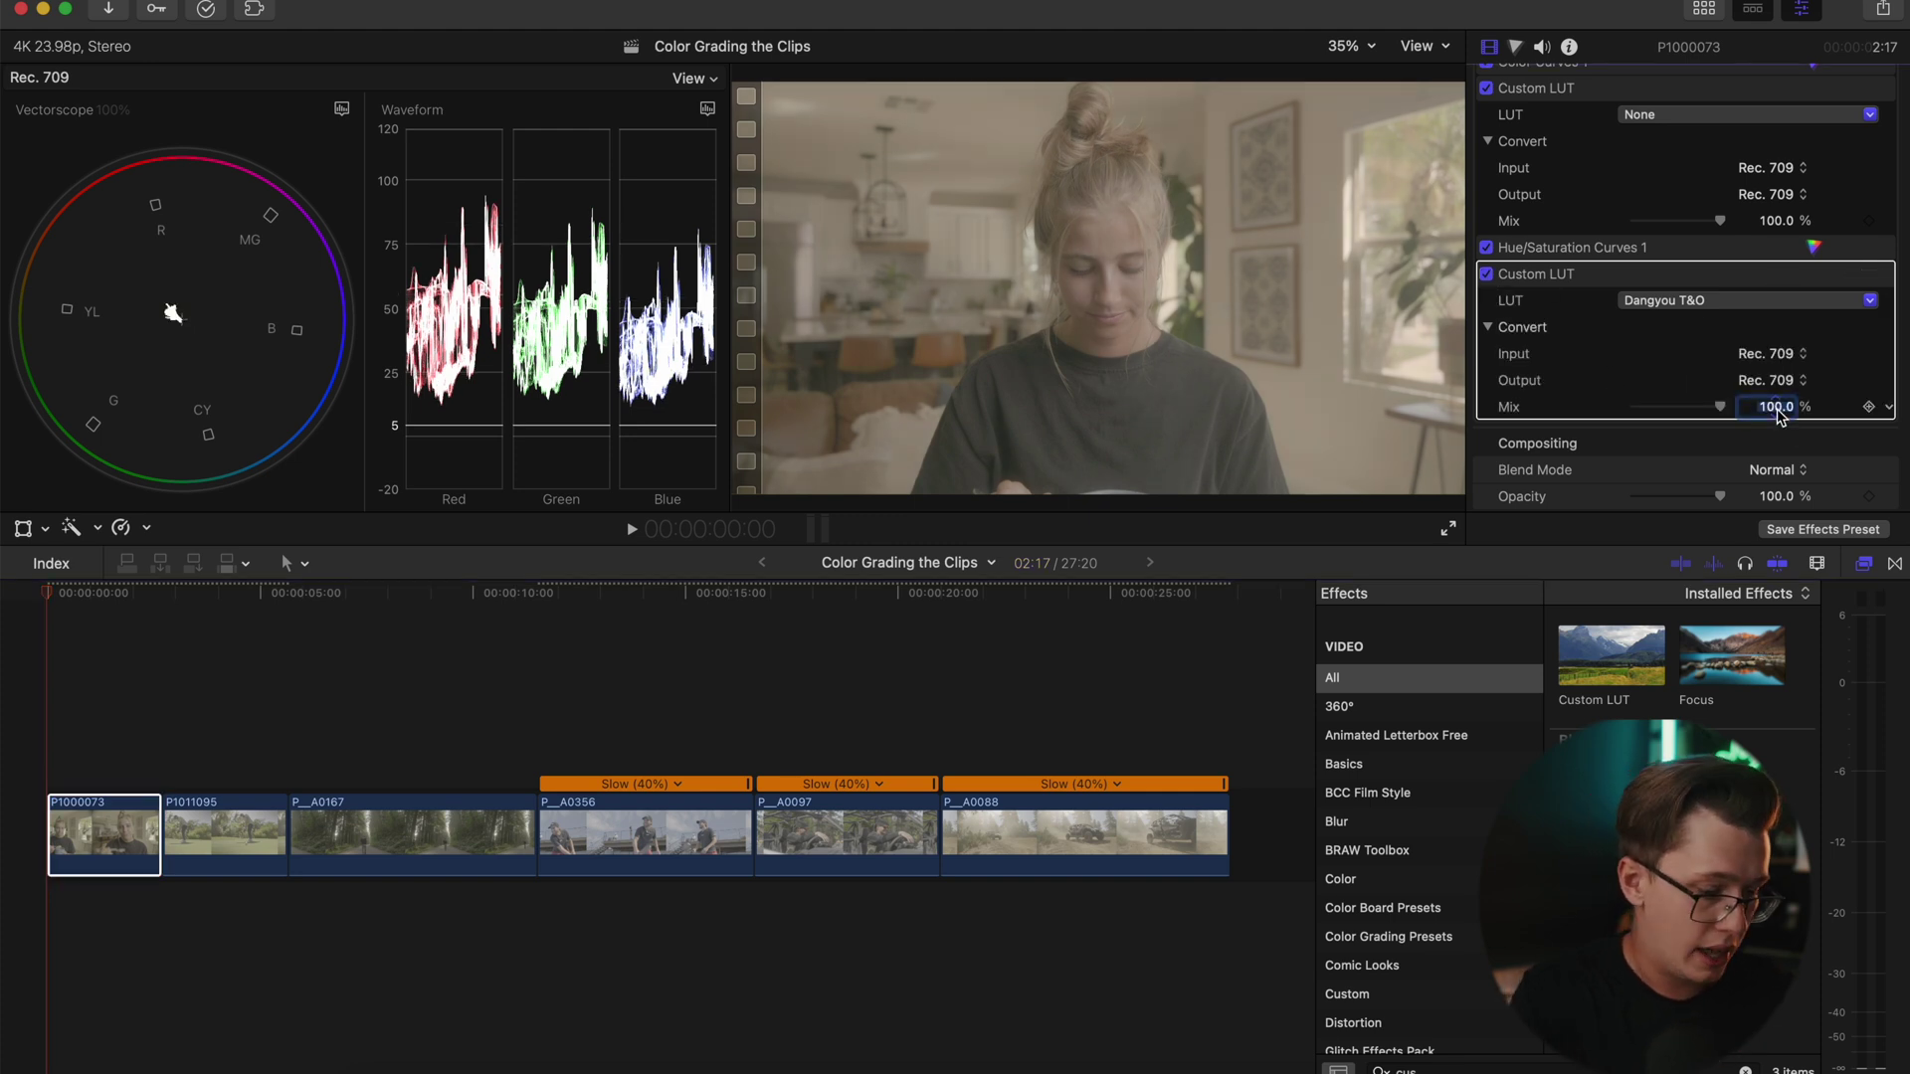
{"action": "type", "text": "30"}
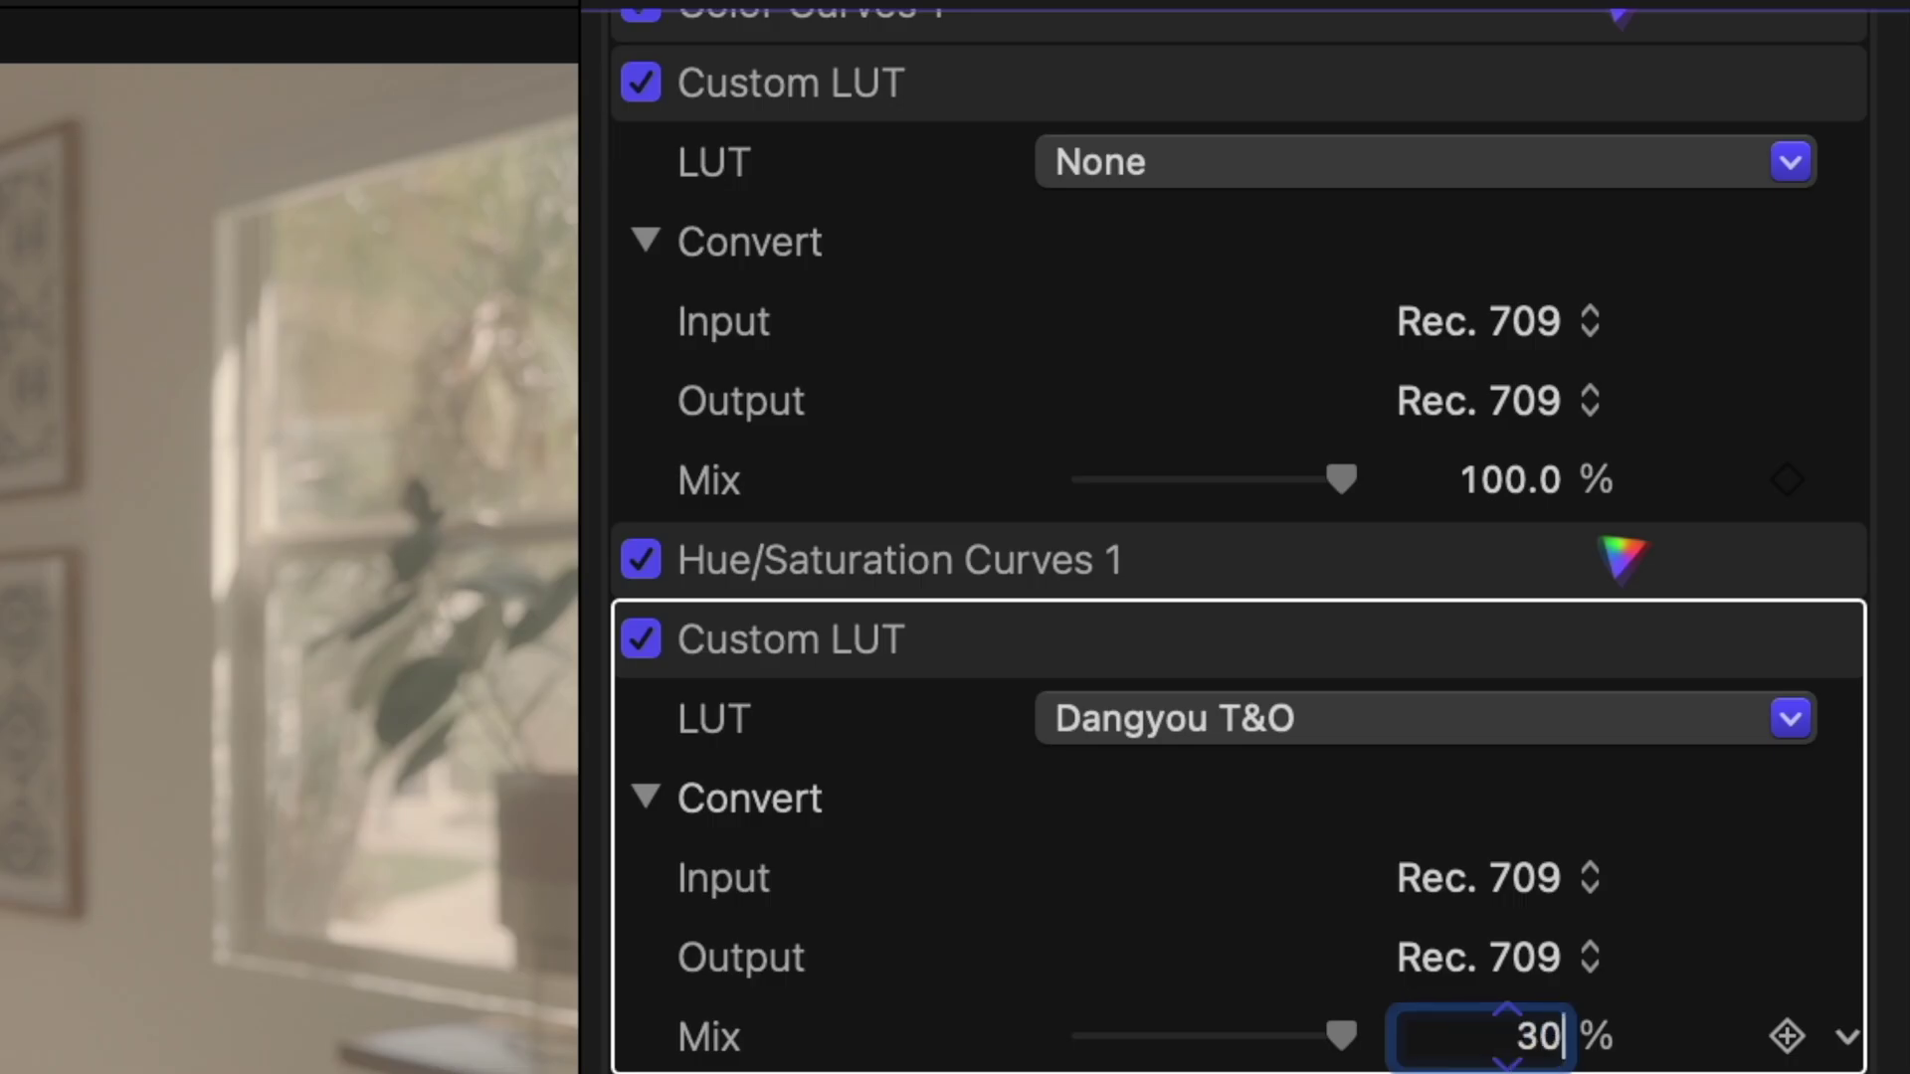
{"action": "key", "text": "Return"}
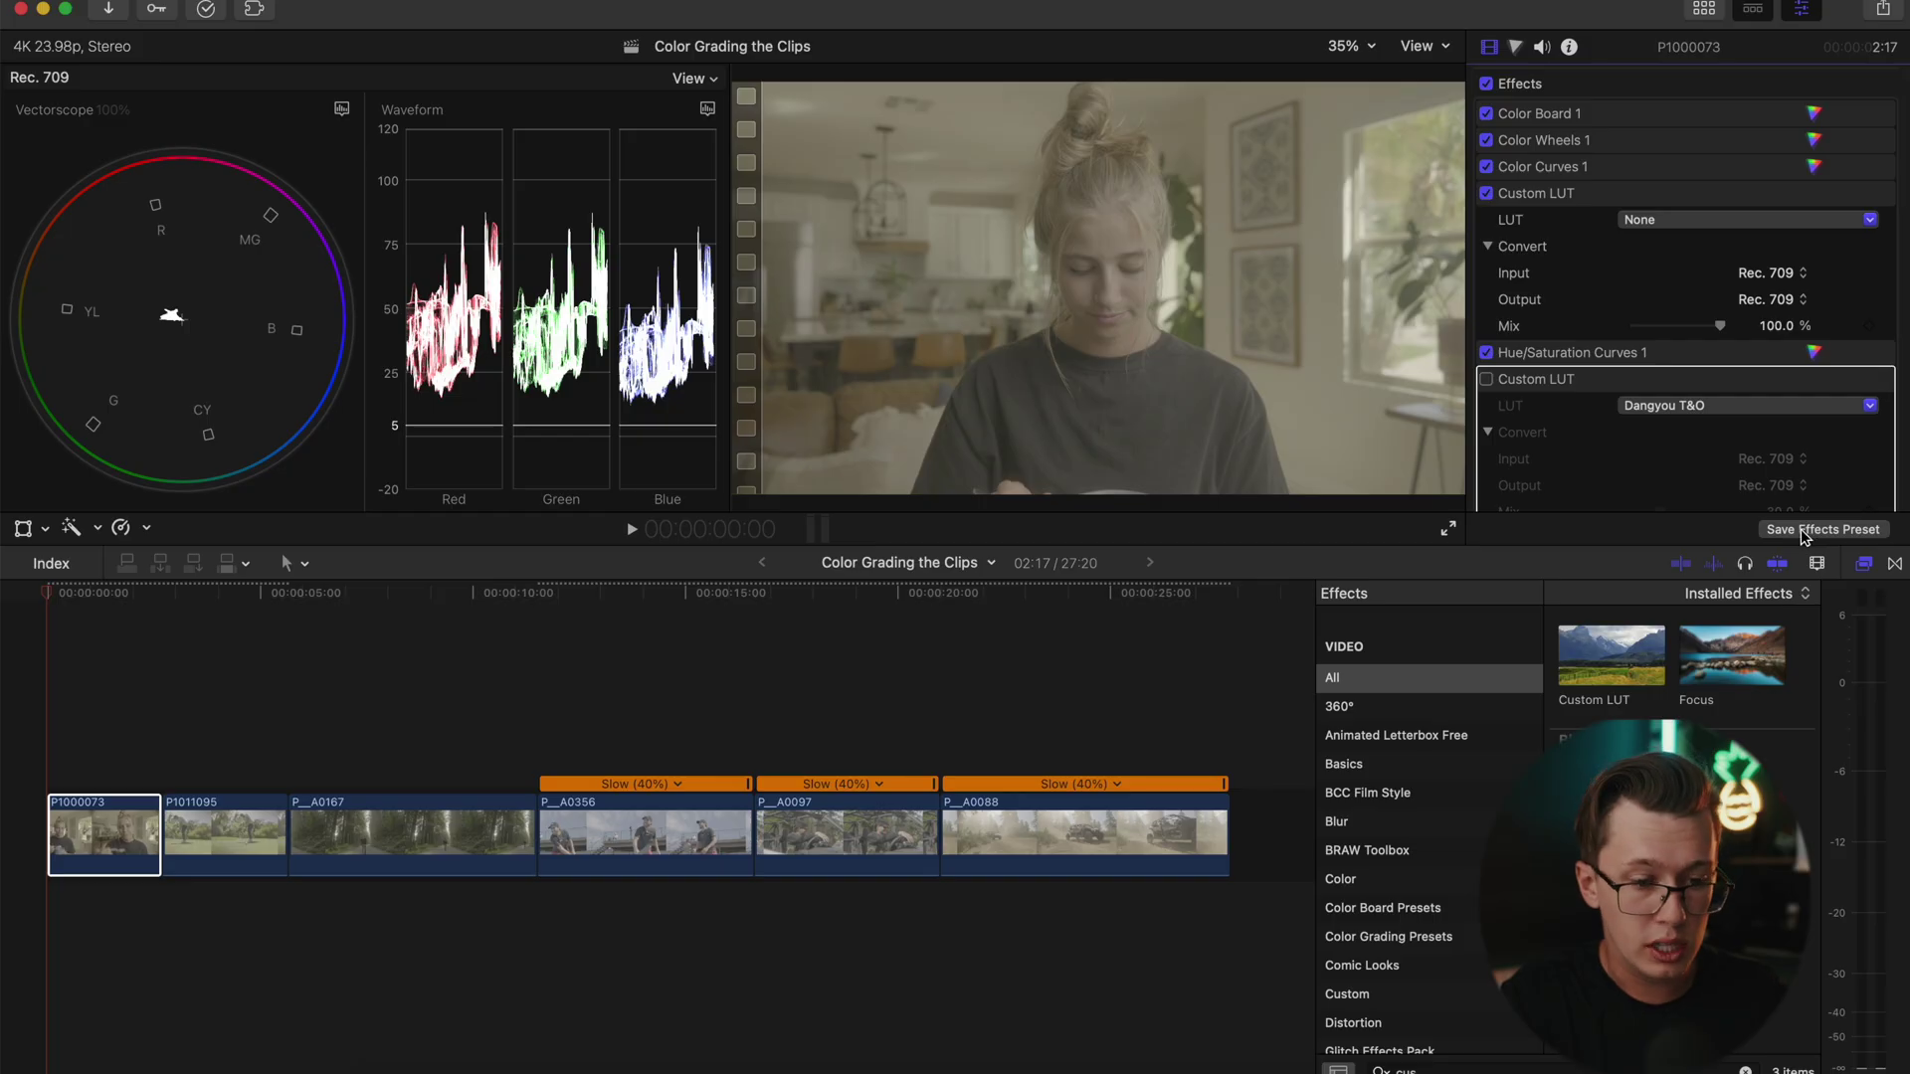
- Start saving an effects preset that includes only the color effects, excluding Transform, Crop, Distort, Spatial Conform and Compositing
{"action": "left_click", "coordinate": [1798, 531]}
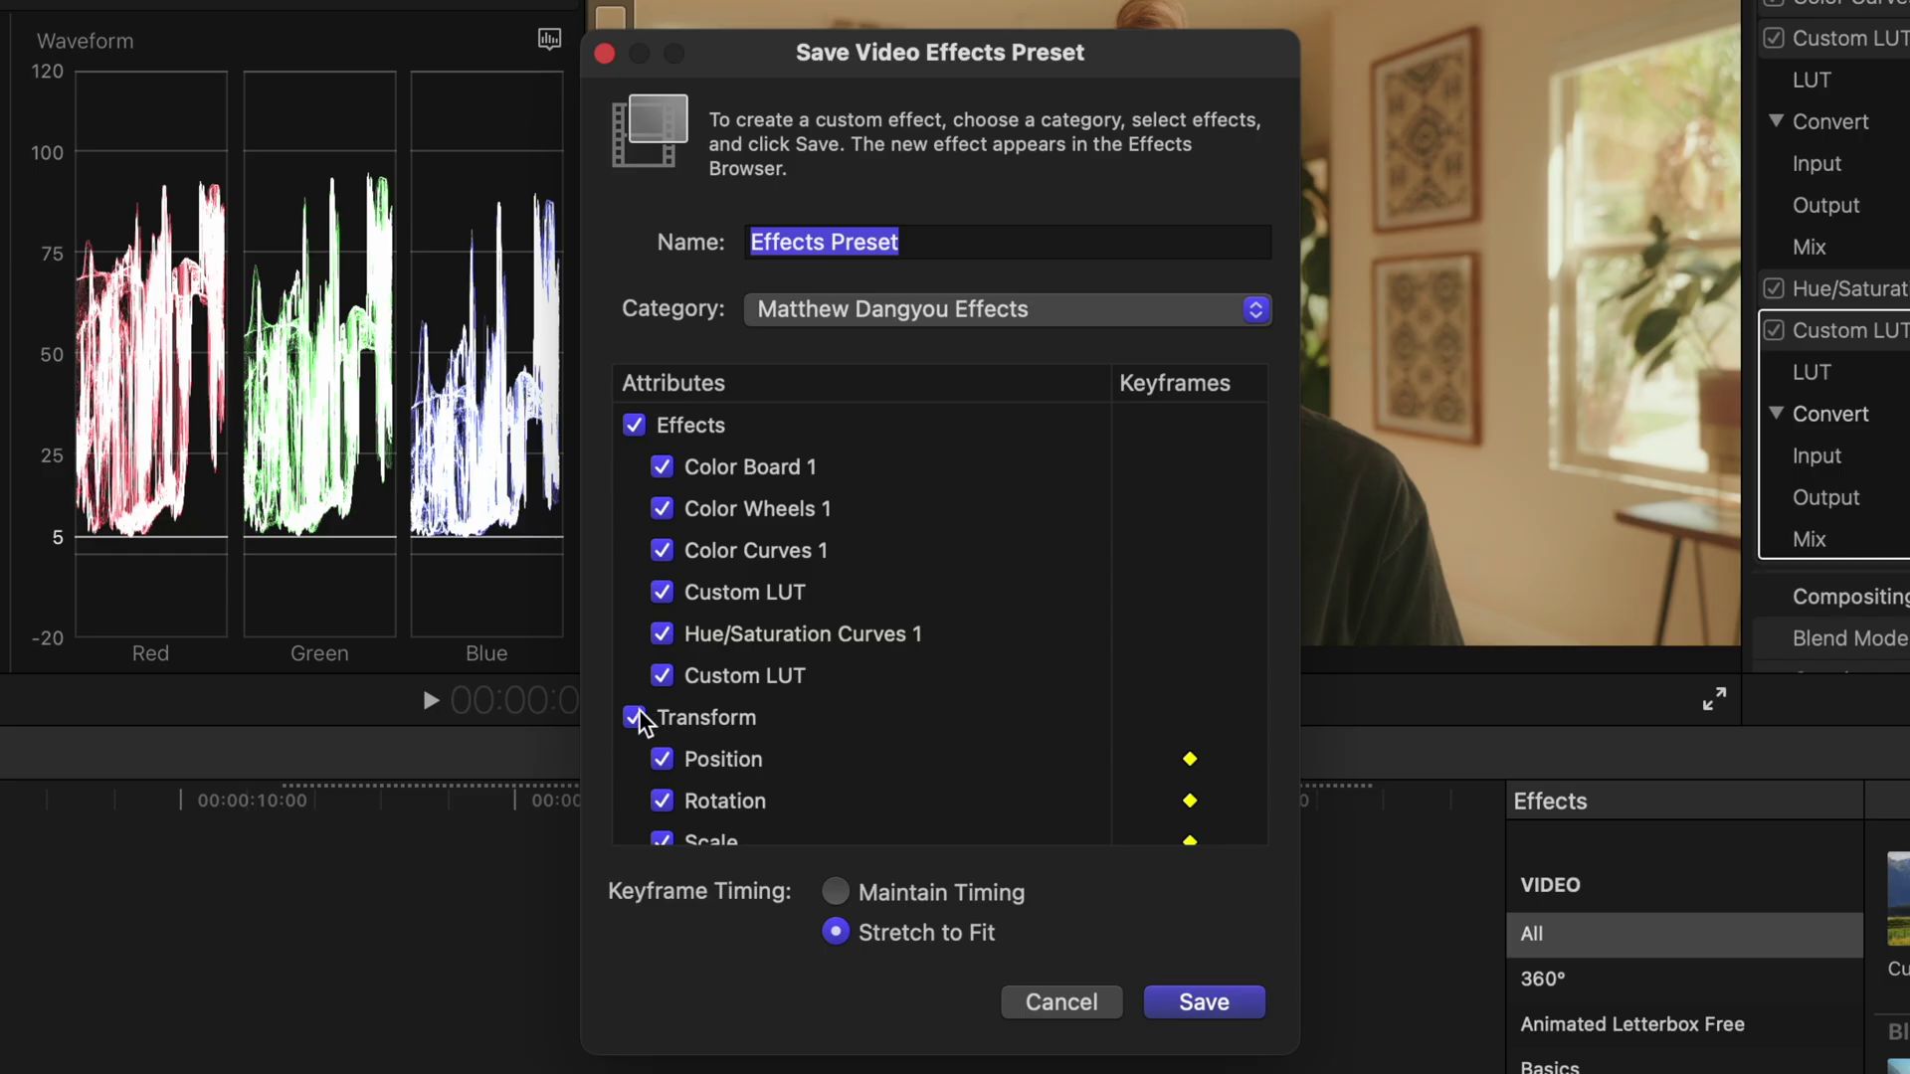
{"action": "left_click", "coordinate": [638, 711]}
{"action": "scroll", "coordinate": [636, 707], "scroll_direction": "down", "scroll_amount": 5}
{"action": "left_click", "coordinate": [633, 741]}
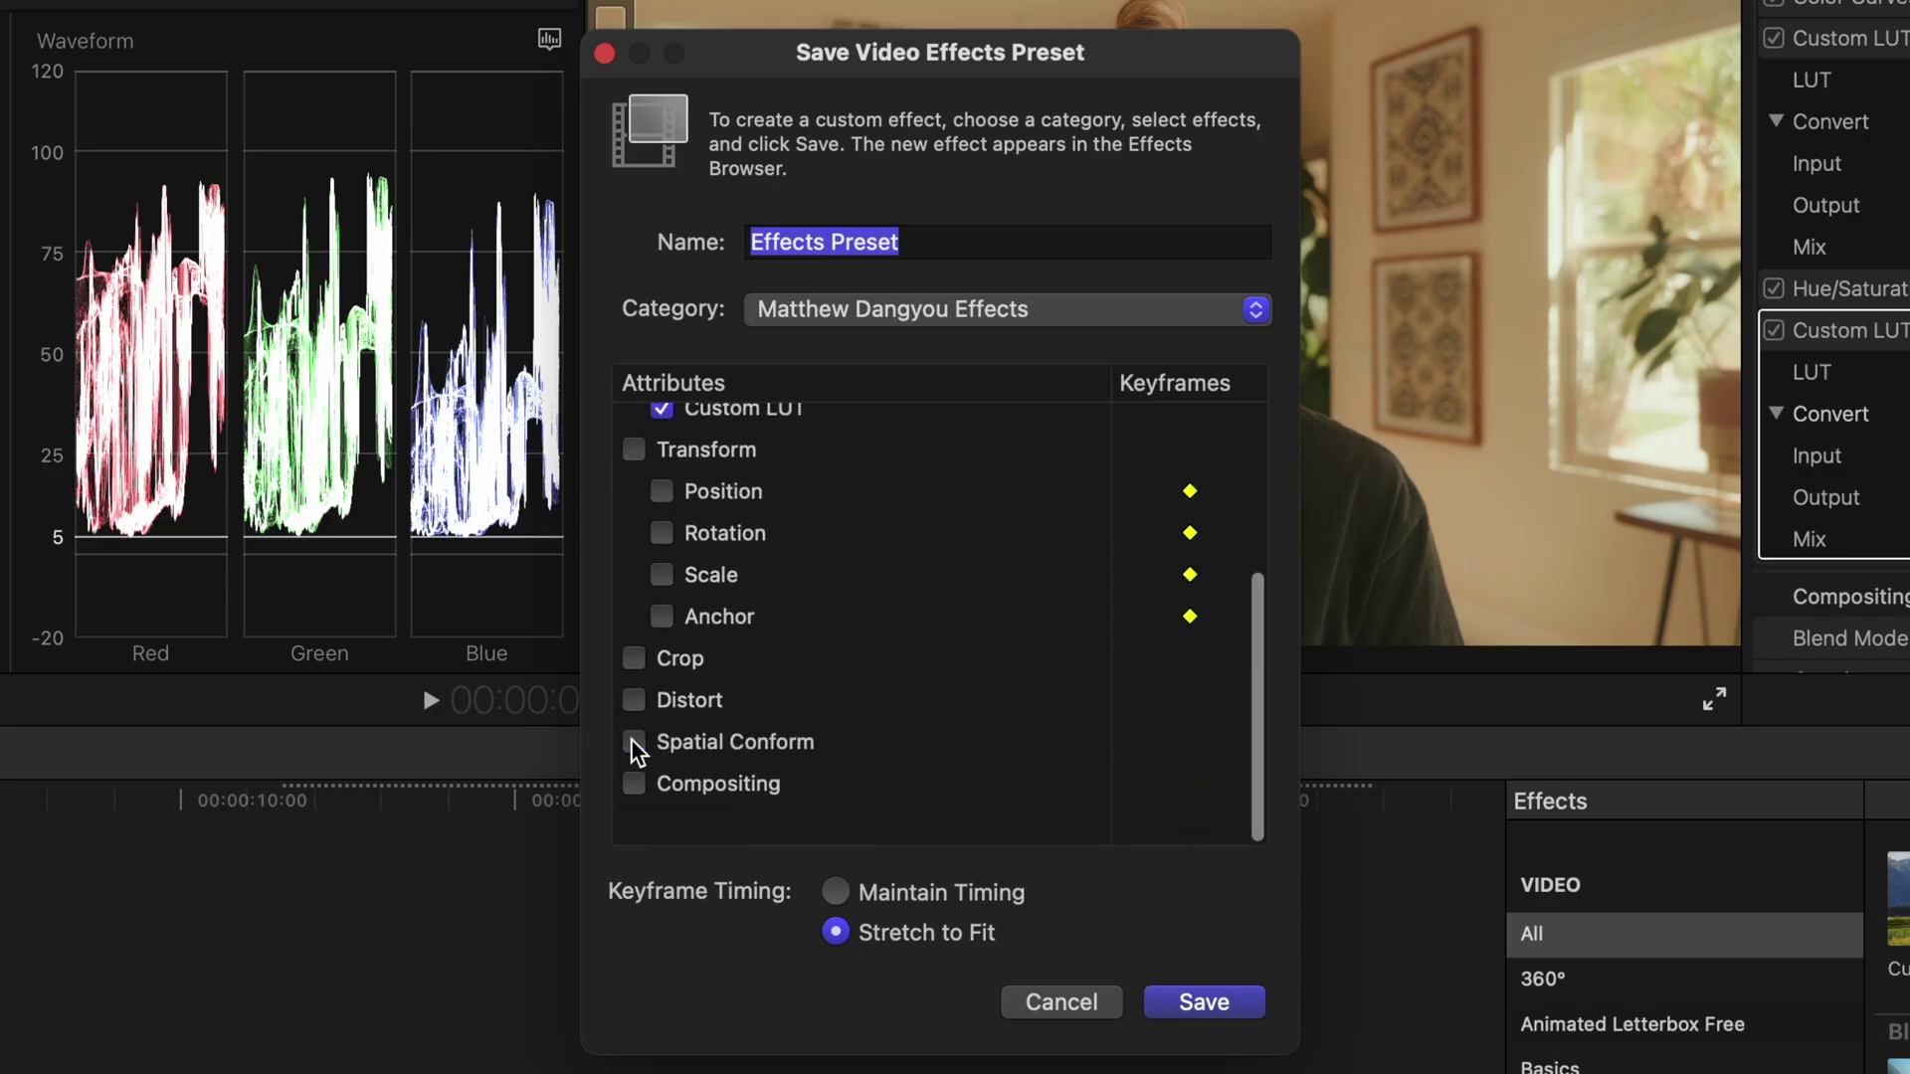
{"action": "scroll", "coordinate": [659, 756], "scroll_direction": "up", "scroll_amount": 5}
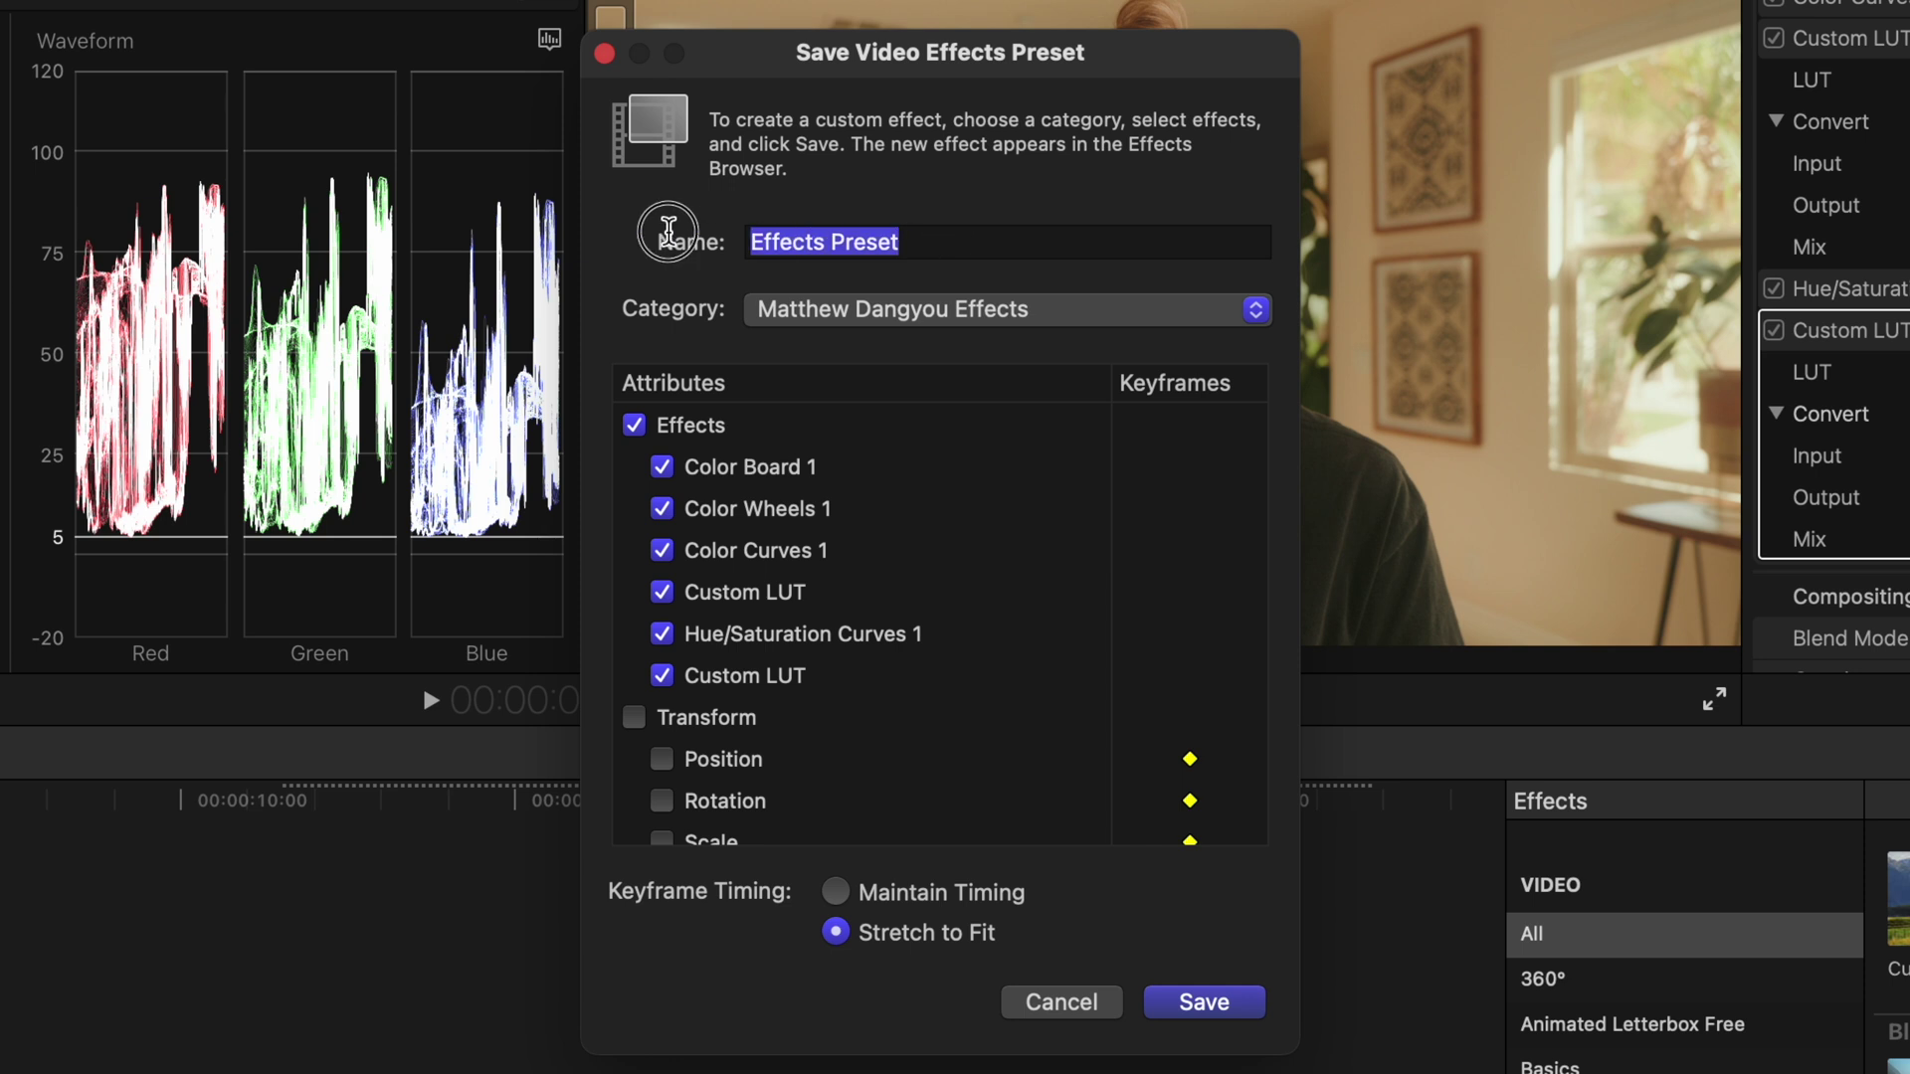
- Try Default Color and Color Grade as the preset name, clear the name, and keep the currently selected effects category
{"action": "type", "text": "Default"}
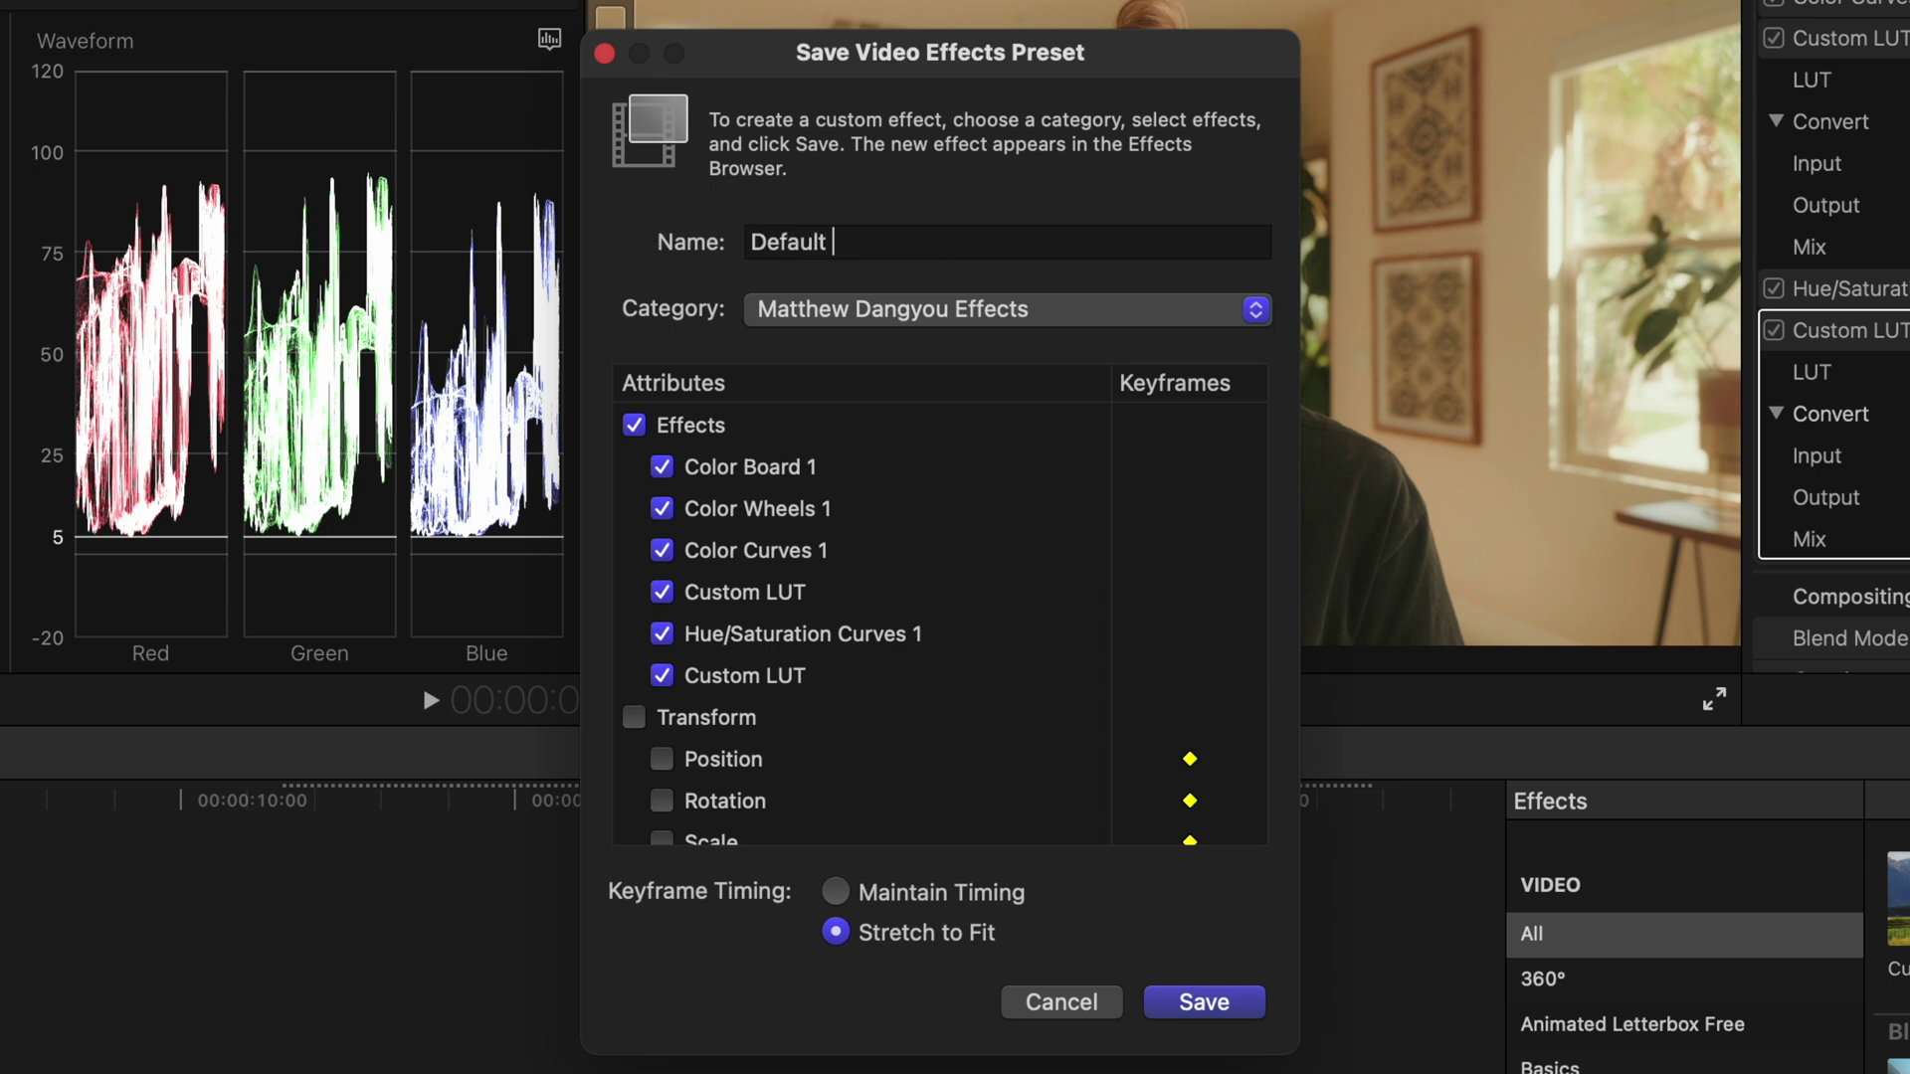
{"action": "type", "text": " Color"}
{"action": "key", "text": "super+a"}
{"action": "type", "text": "Color Grade"}
{"action": "key", "text": "super+a"}
{"action": "key", "text": "BackSpace"}
{"action": "left_click", "coordinate": [1084, 303]}
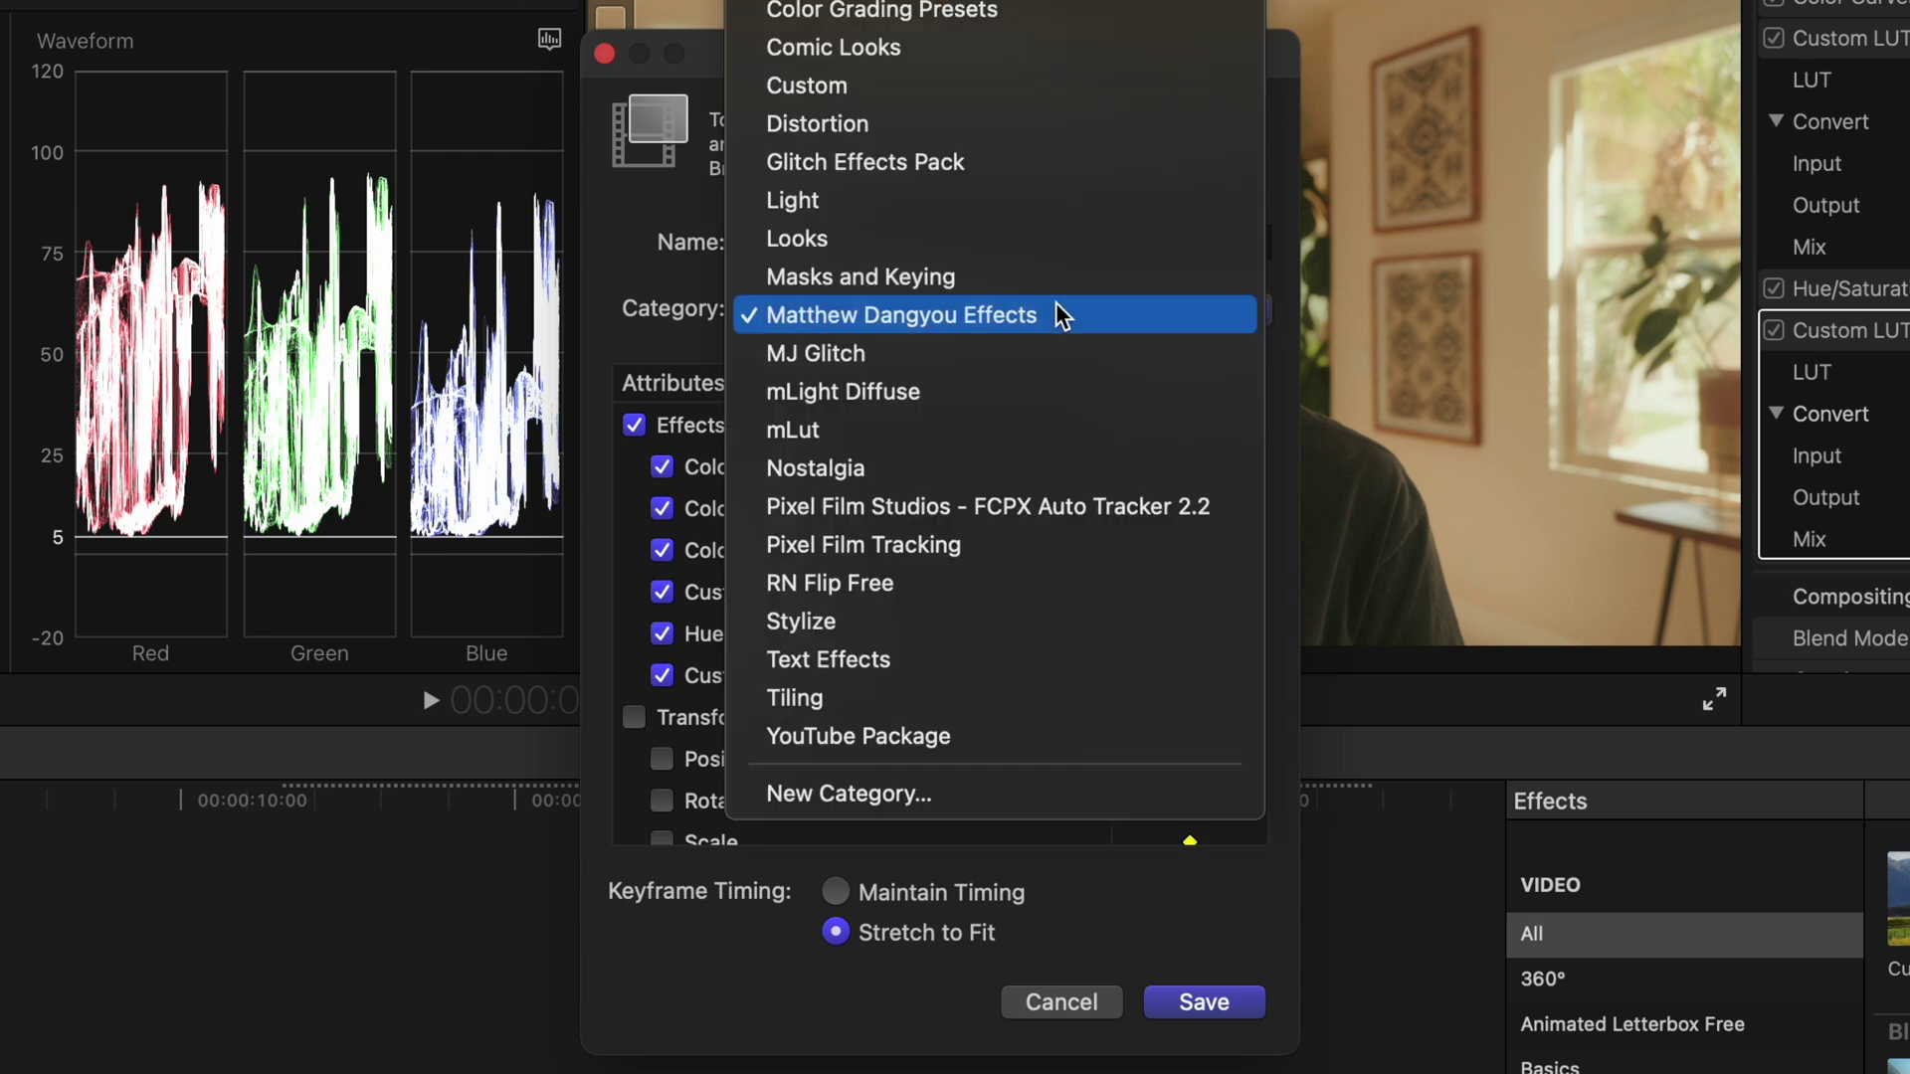
{"action": "left_click", "coordinate": [855, 316]}
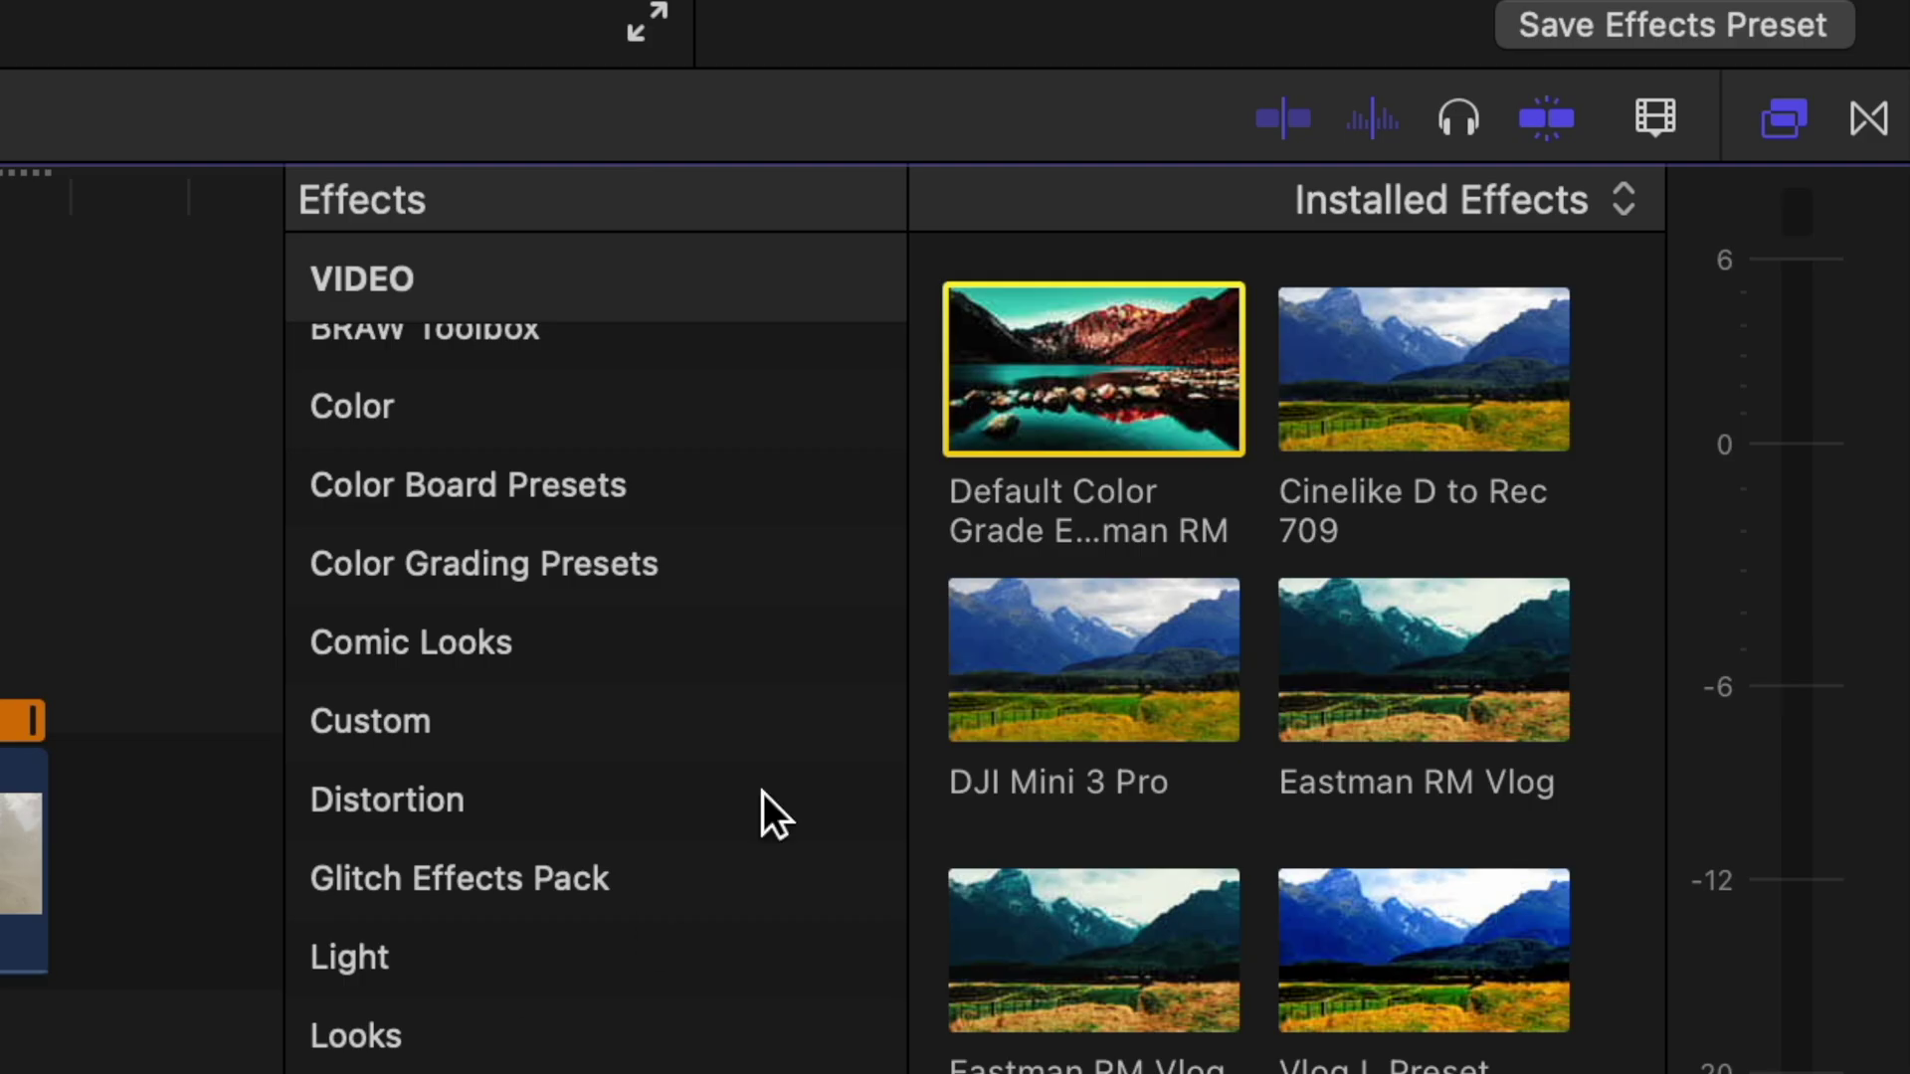
- Look at the option for making the Default Color Grade preset the default video effect, without changing anything
{"action": "scroll", "coordinate": [815, 707], "scroll_direction": "up", "scroll_amount": 3}
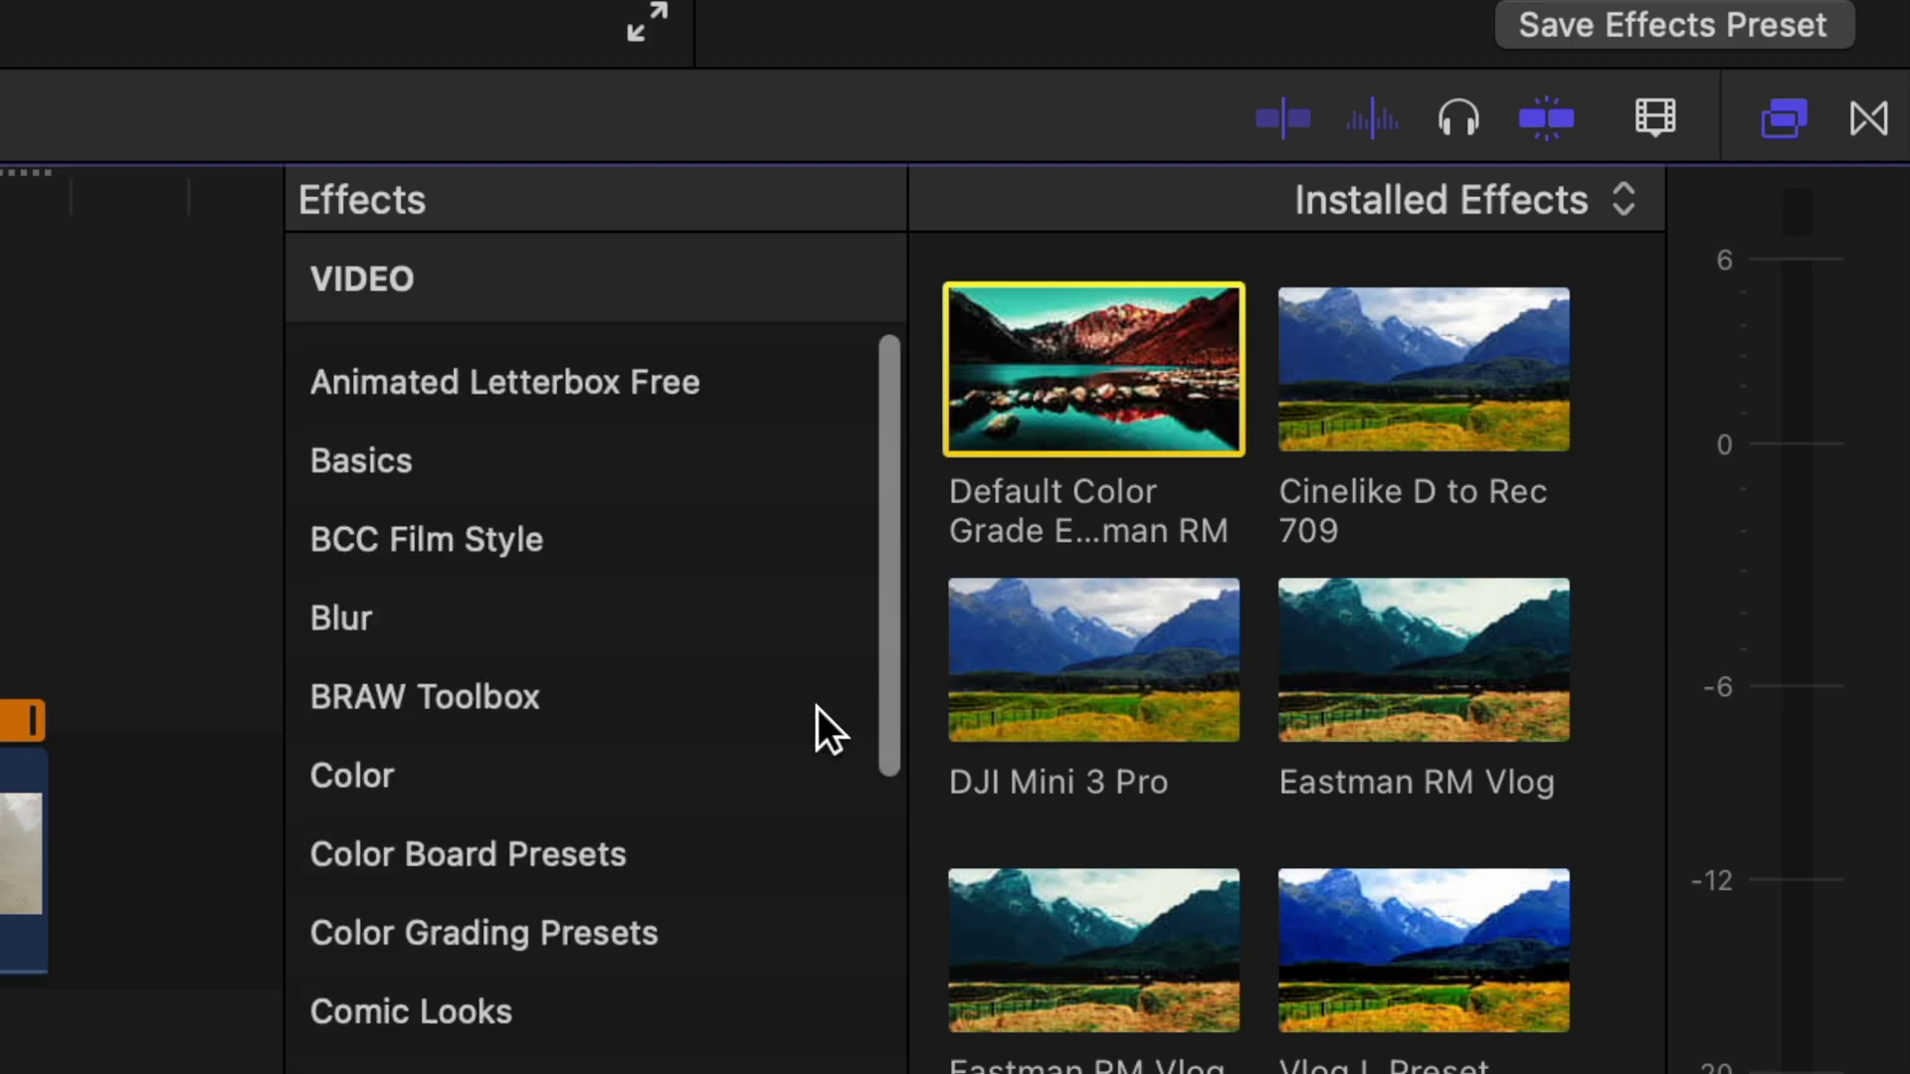
{"action": "scroll", "coordinate": [816, 707], "scroll_direction": "down", "scroll_amount": 5}
{"action": "right_click", "coordinate": [1086, 364]}
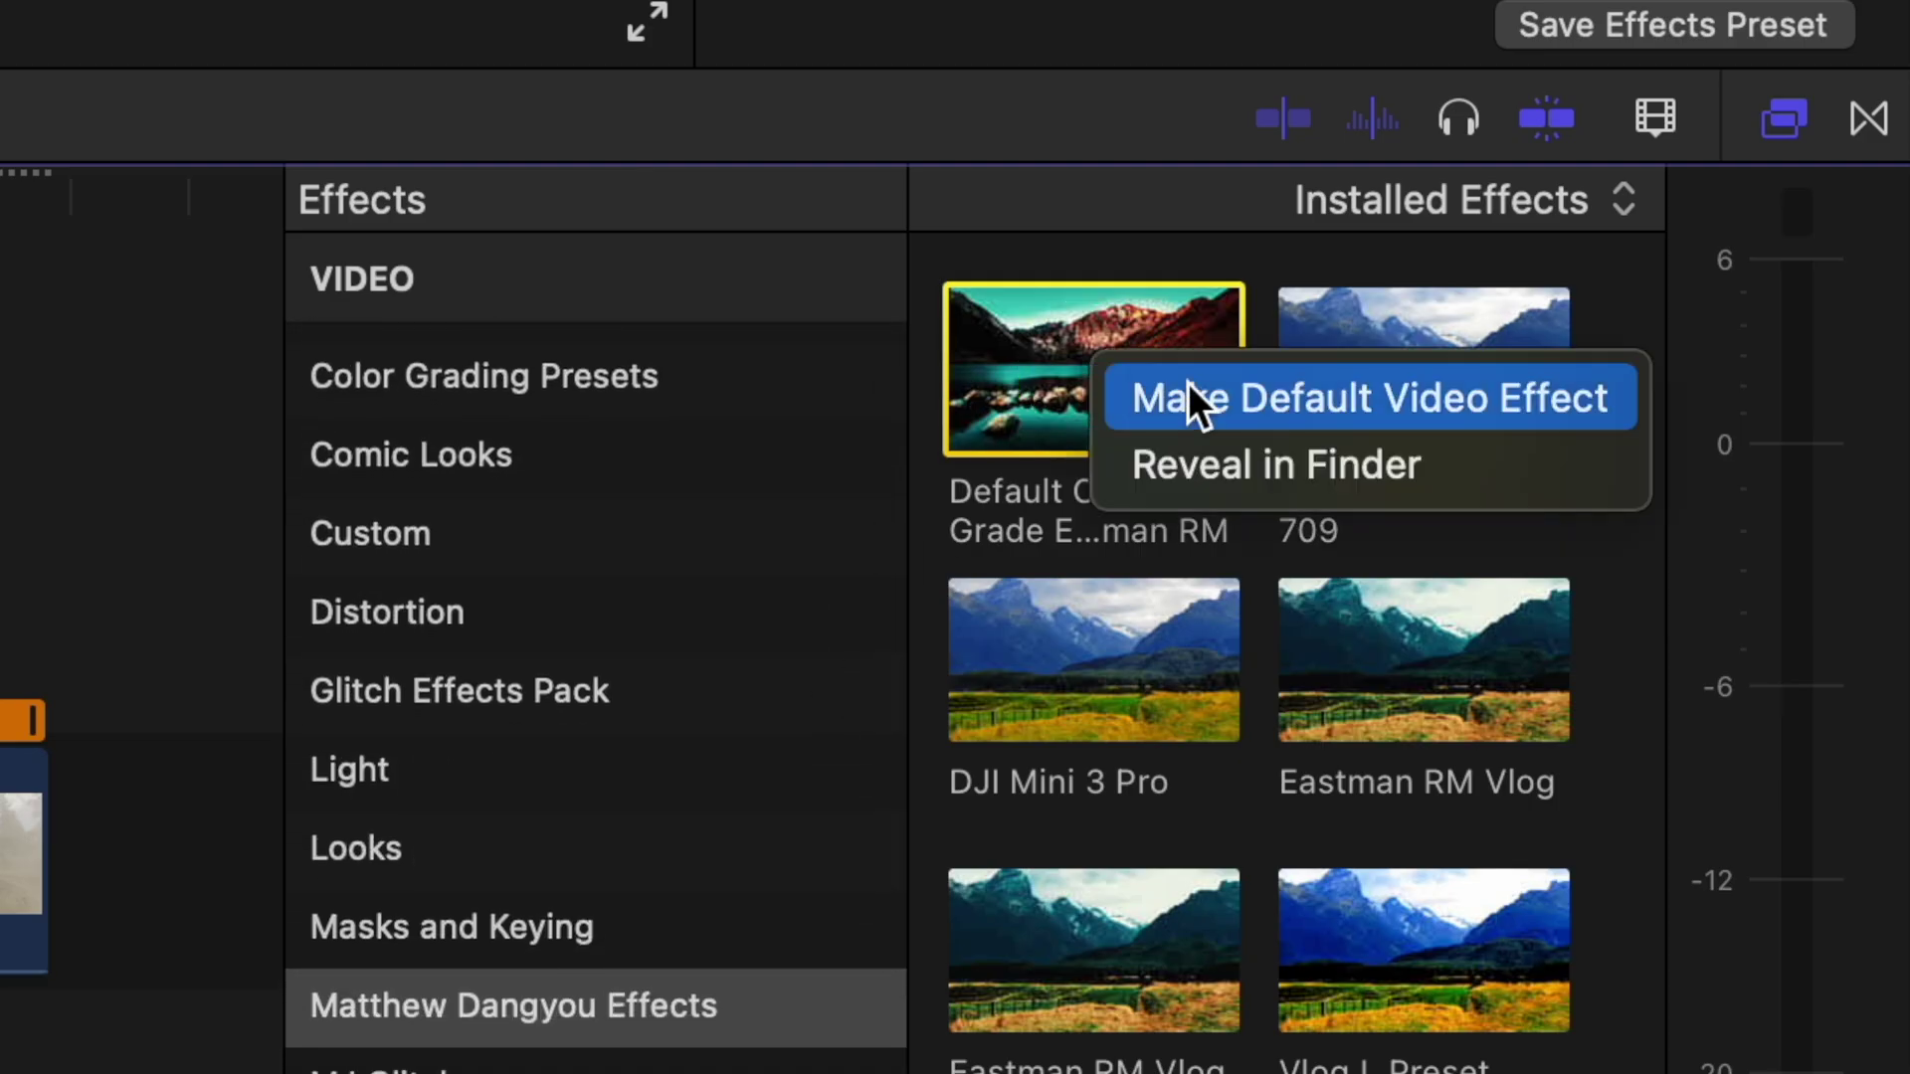
{"action": "left_click", "coordinate": [706, 437]}
{"action": "scroll", "coordinate": [1462, 684], "scroll_direction": "up", "scroll_amount": 5}
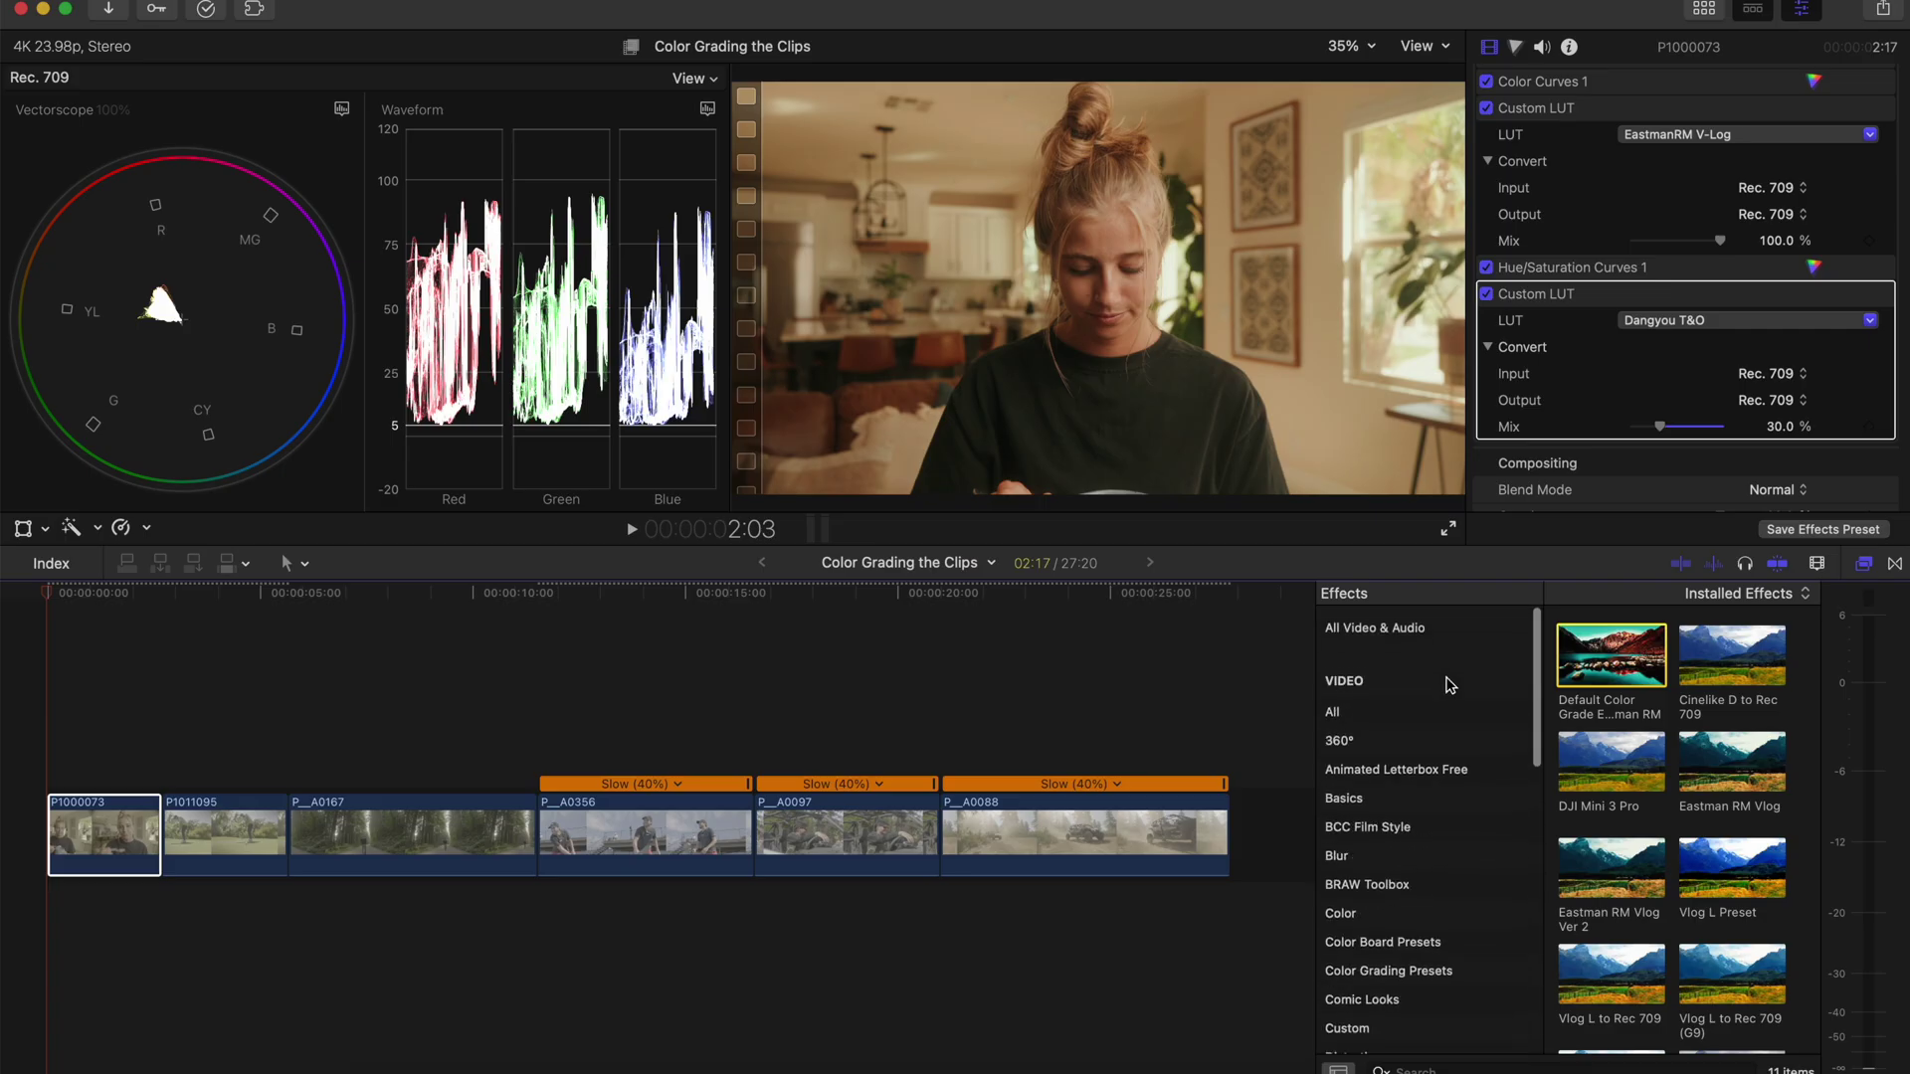
- Apply the Default Color Grade preset from all video effects to clip P1011095 and check the footage there and in clip P__A0167
{"action": "left_click", "coordinate": [1343, 703]}
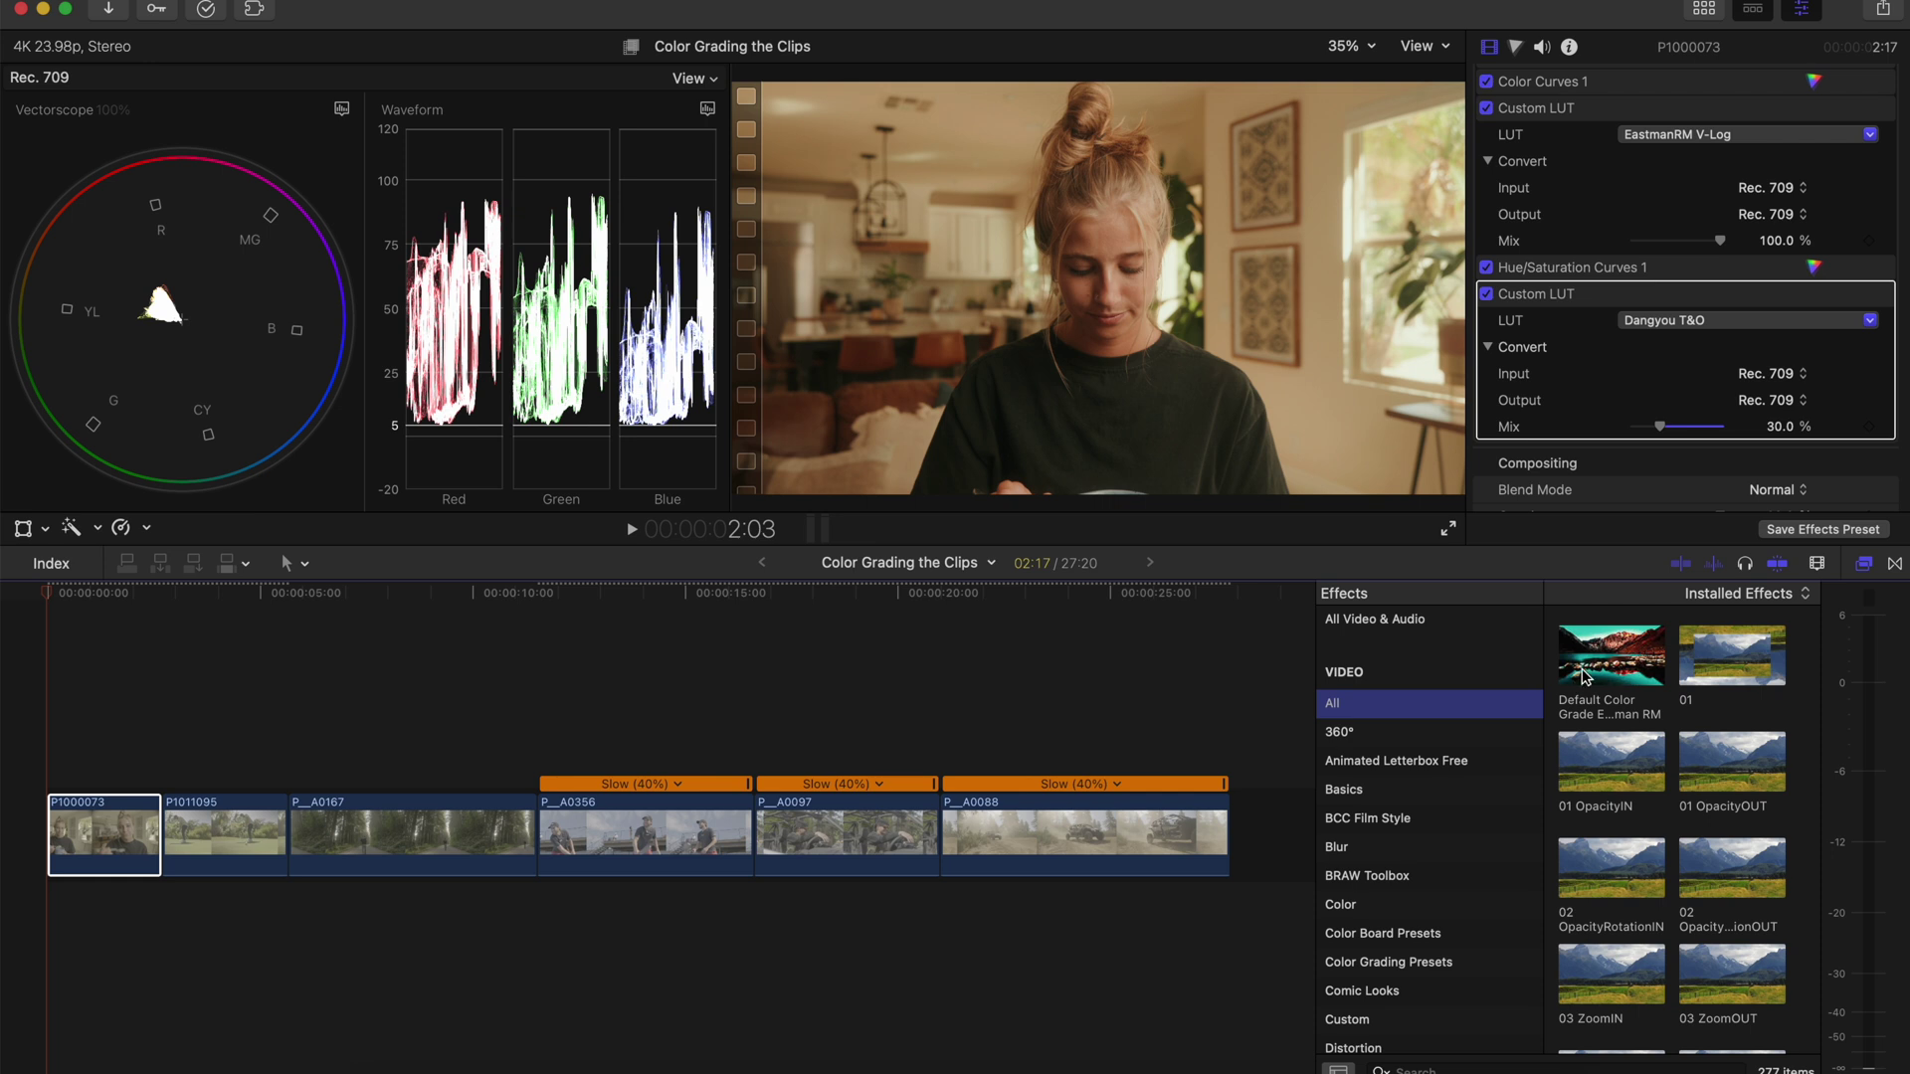
{"action": "left_click_drag", "start_coordinate": [1617, 657], "coordinate": [224, 841]}
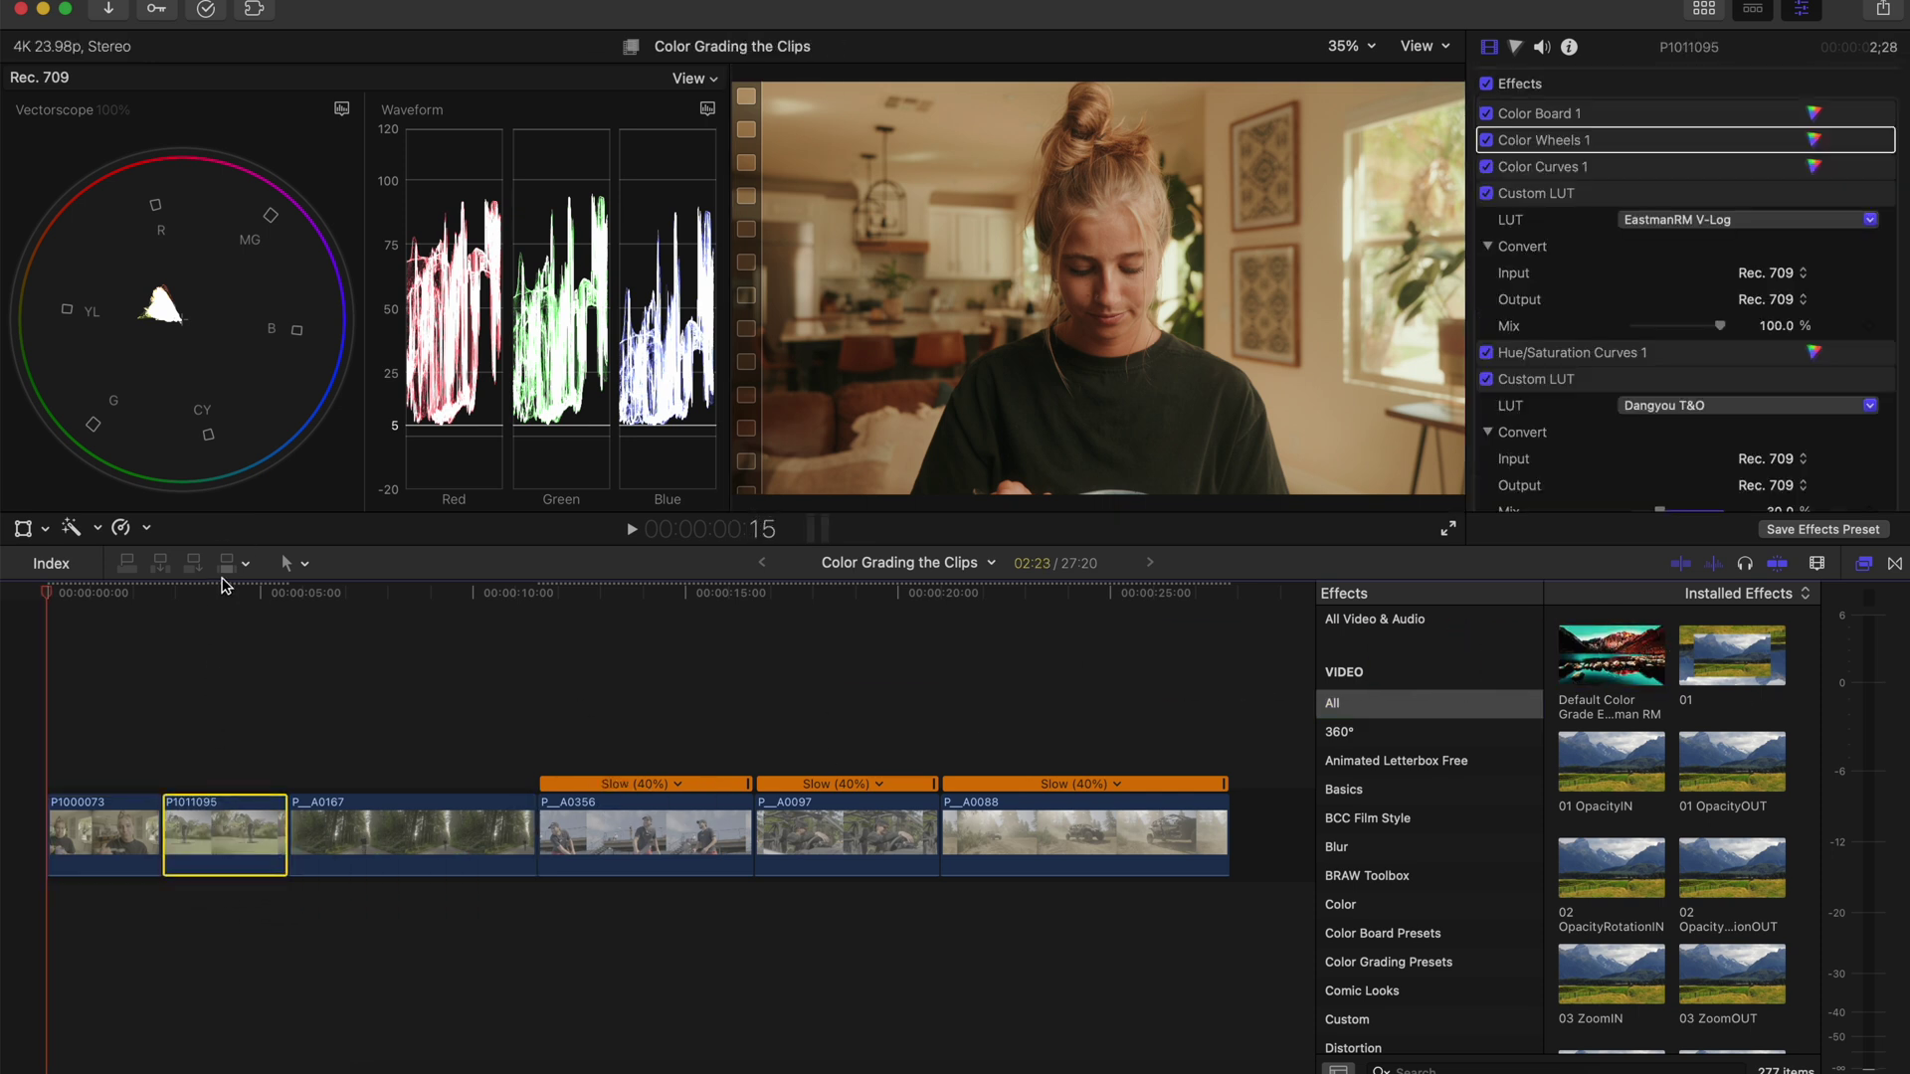
{"action": "left_click", "coordinate": [224, 593]}
{"action": "left_click", "coordinate": [453, 593]}
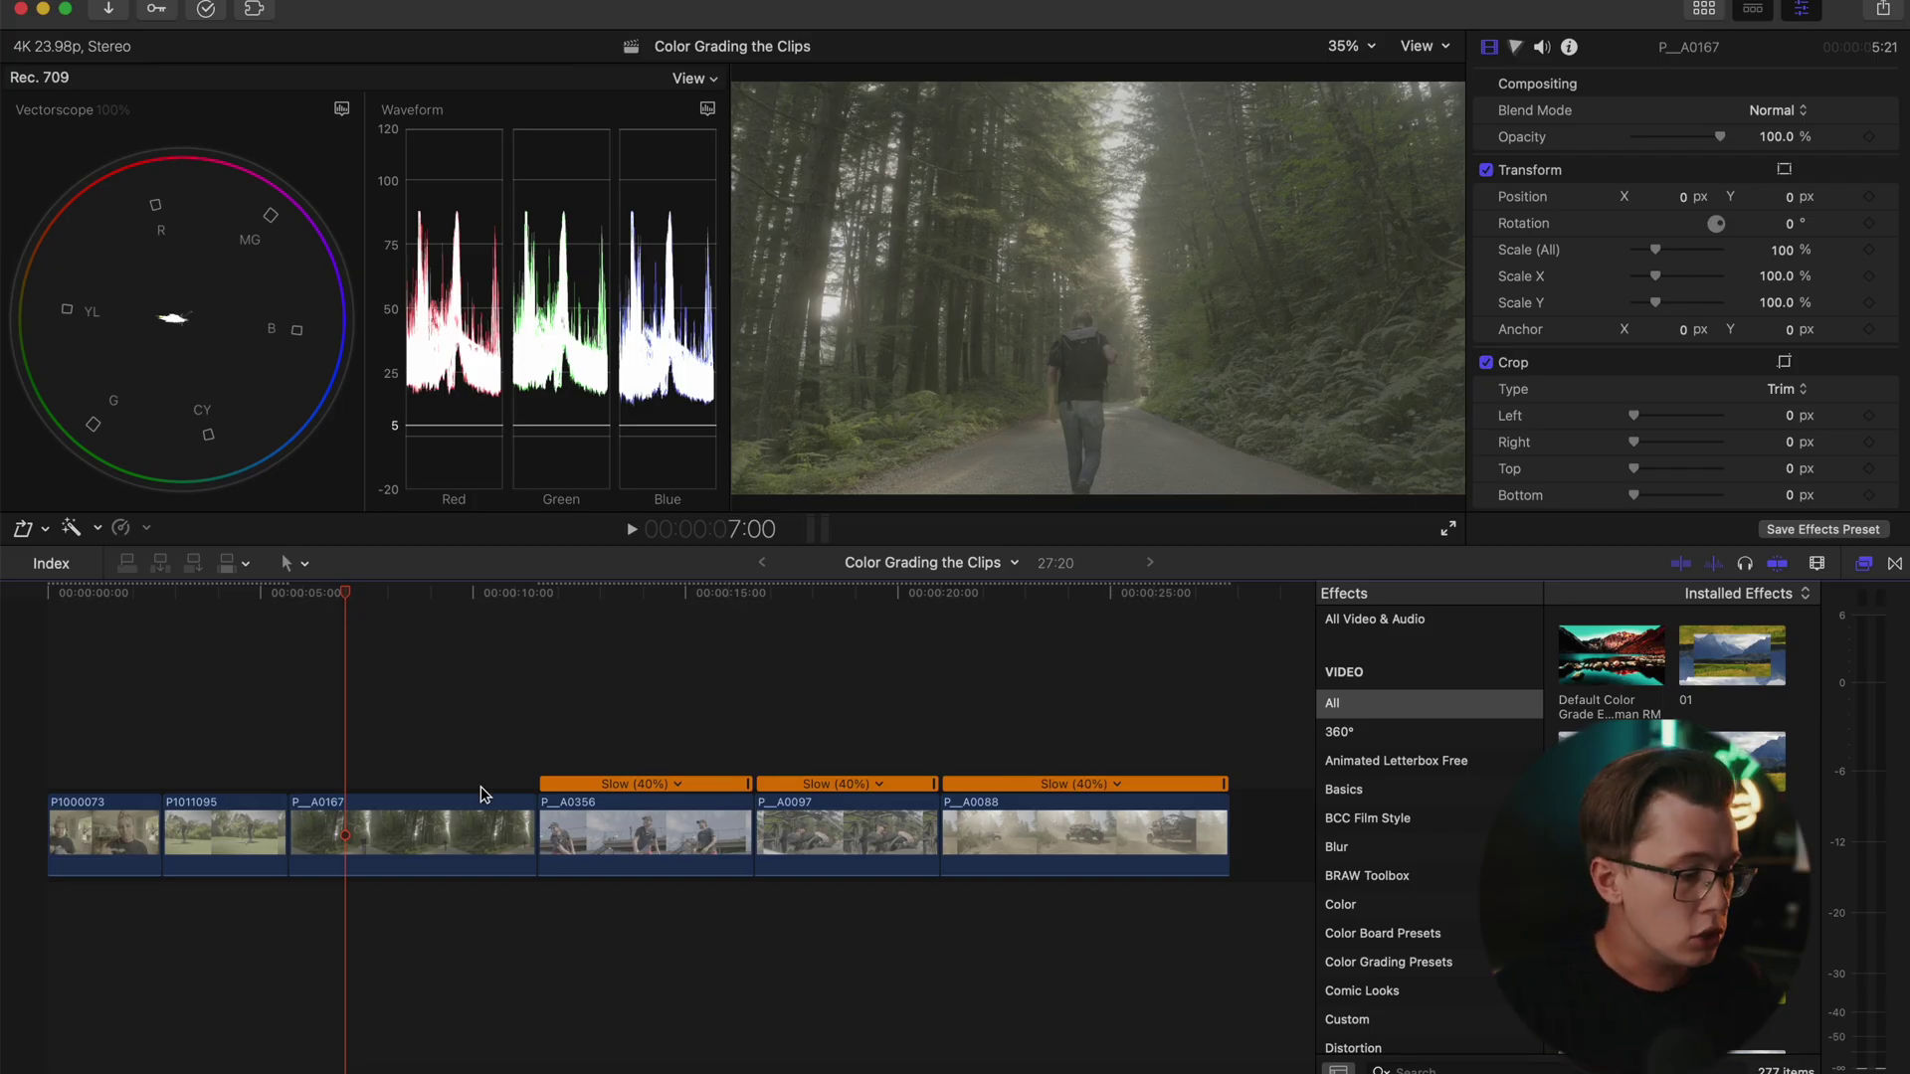
- Preview the Default Color Grade preset on clip P__A0167 and apply it there as the default video effect
{"action": "left_click", "coordinate": [451, 850]}
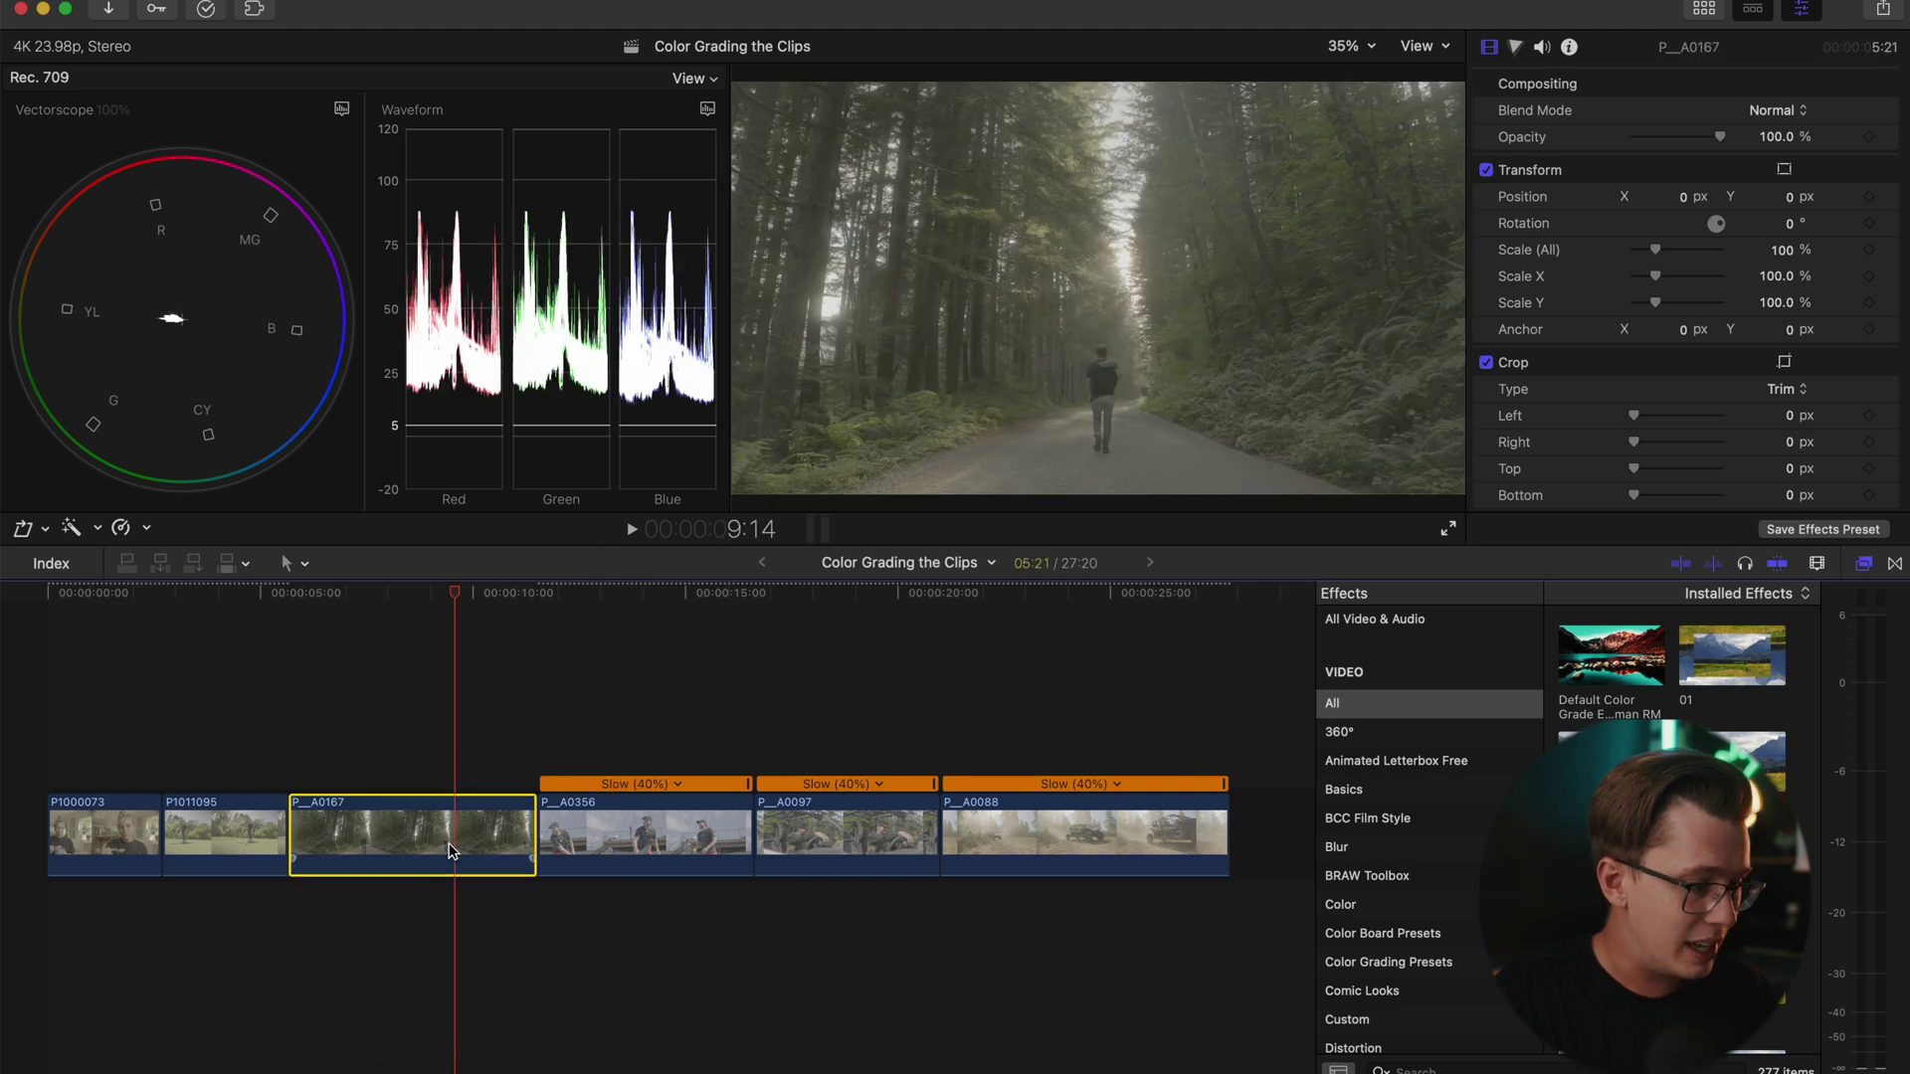
{"action": "left_click_drag", "start_coordinate": [1604, 652], "coordinate": [425, 816]}
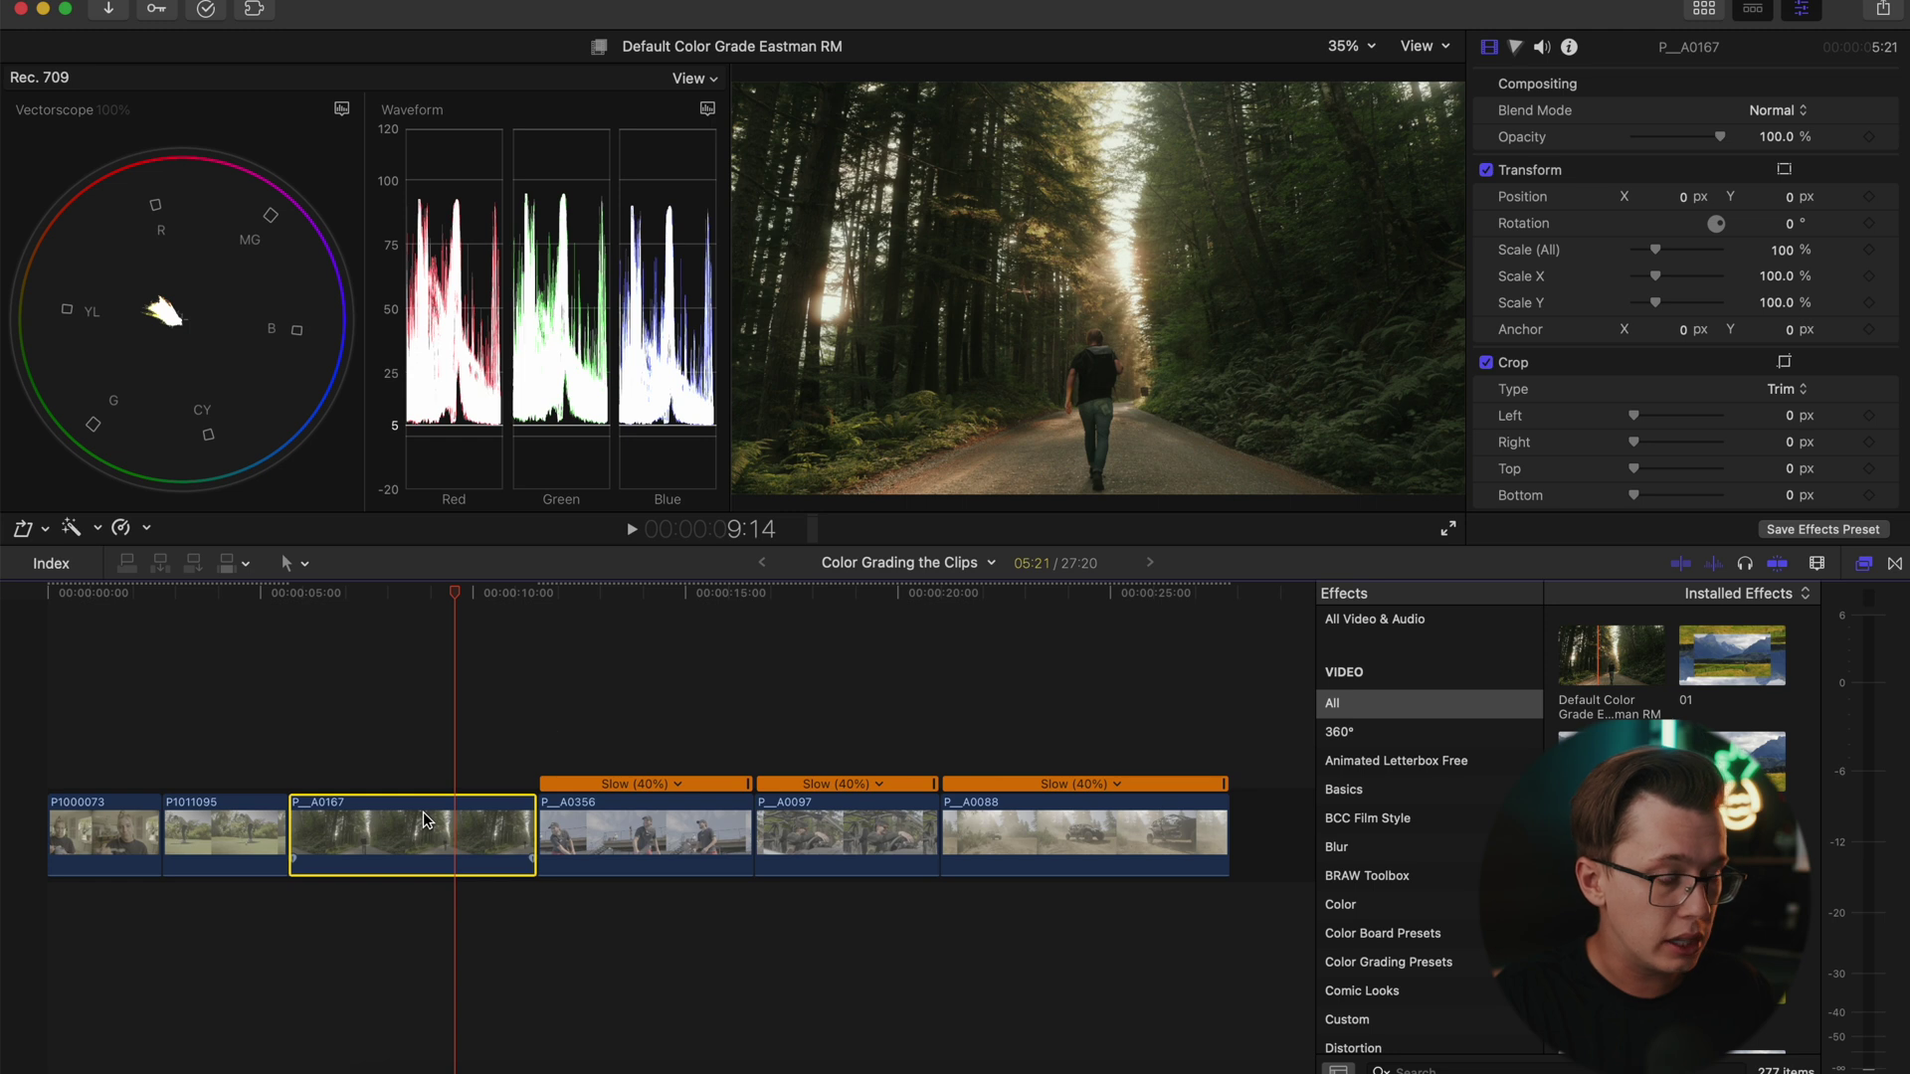
{"action": "key", "text": "alt+e"}
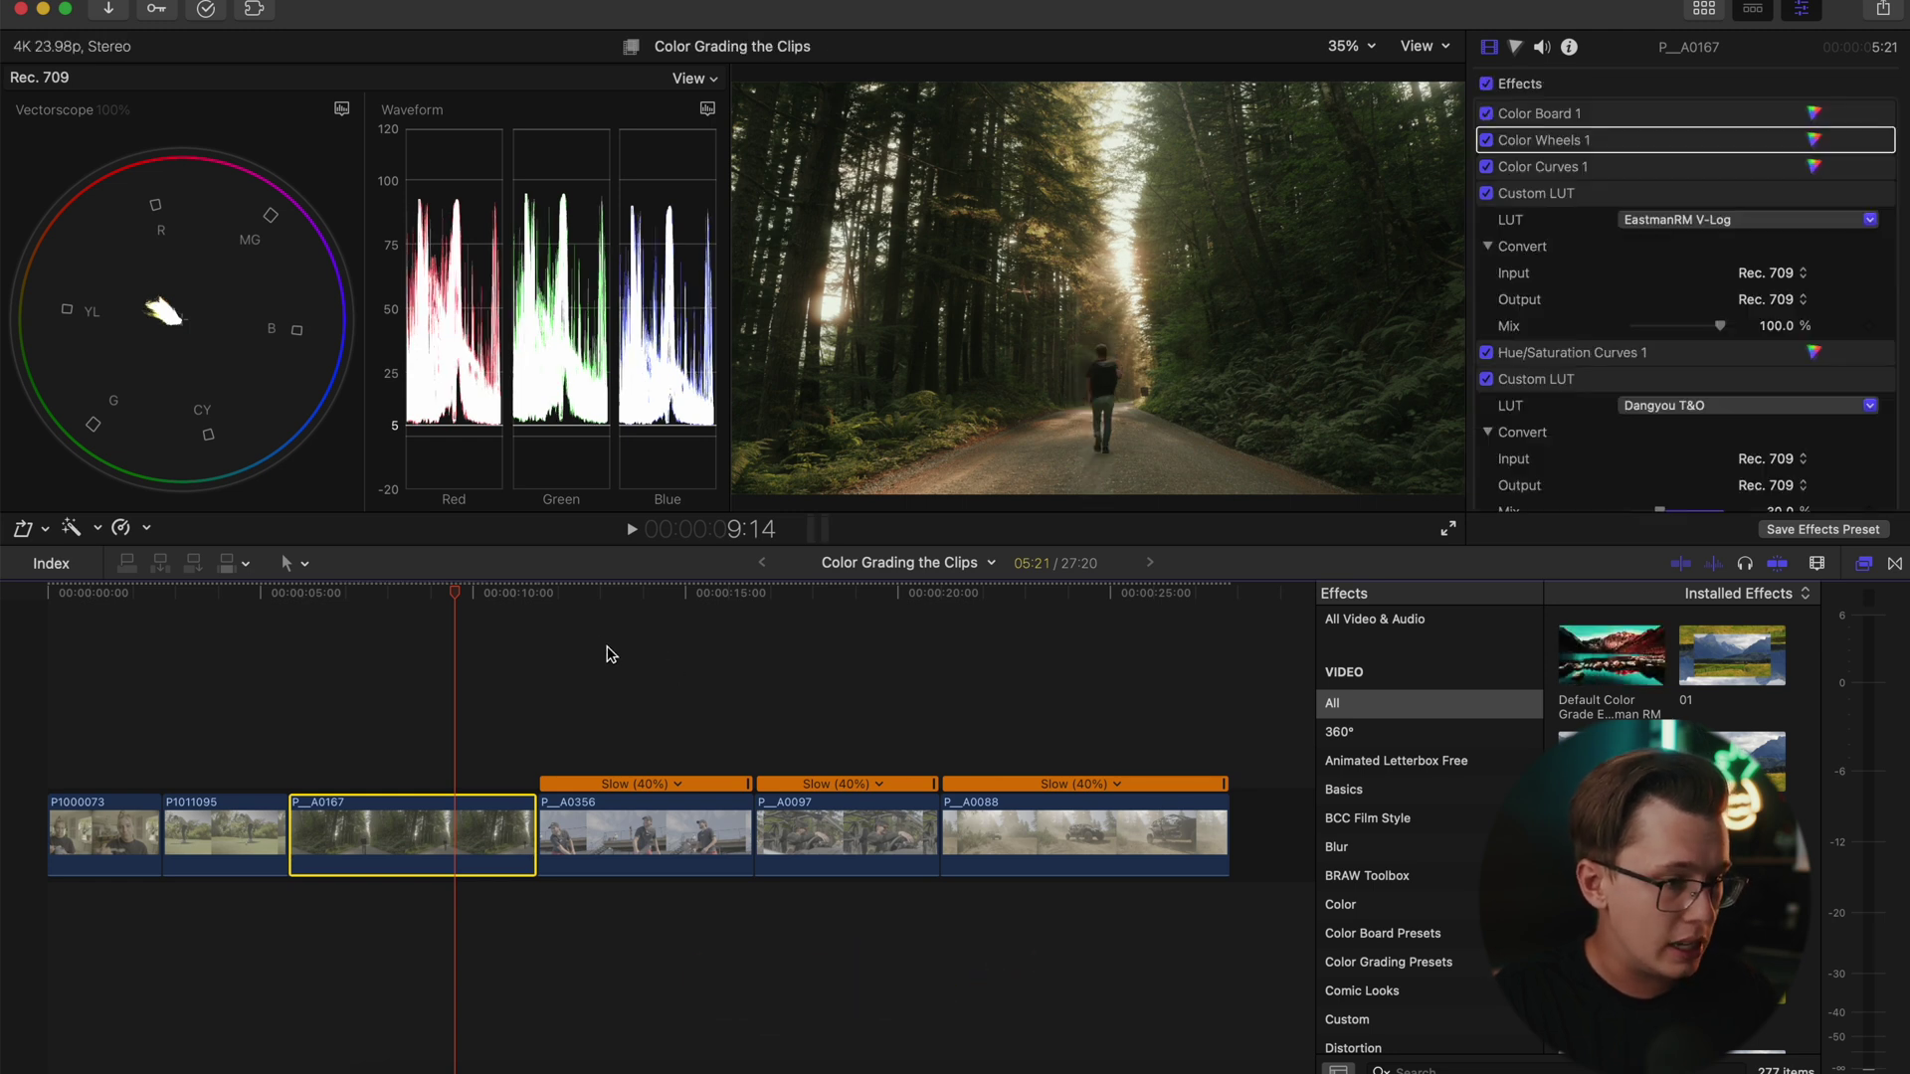
- Apply the default video effect to the three slow-motion clips P__A0356, P__A0097 and P__A0088
{"action": "left_click", "coordinate": [621, 599]}
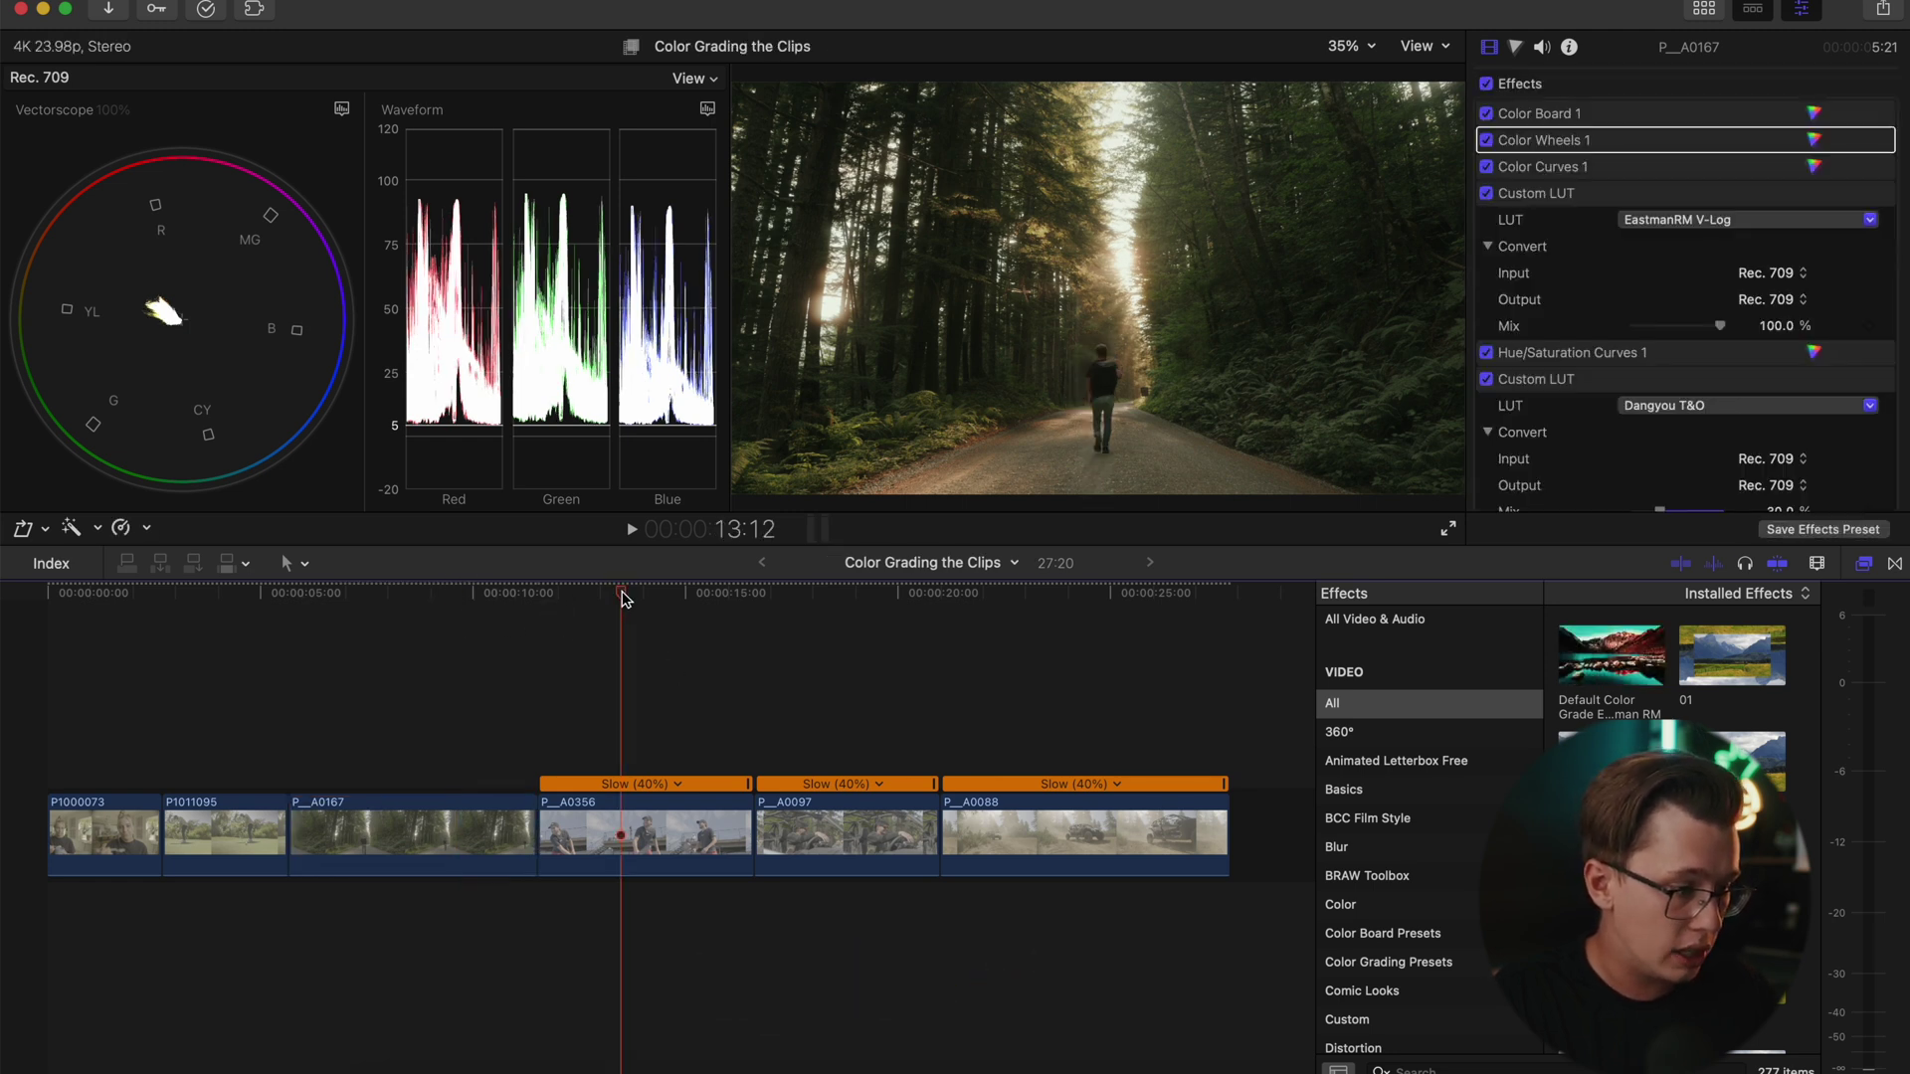
{"action": "left_click", "coordinate": [684, 808]}
{"action": "key", "text": "alt+e"}
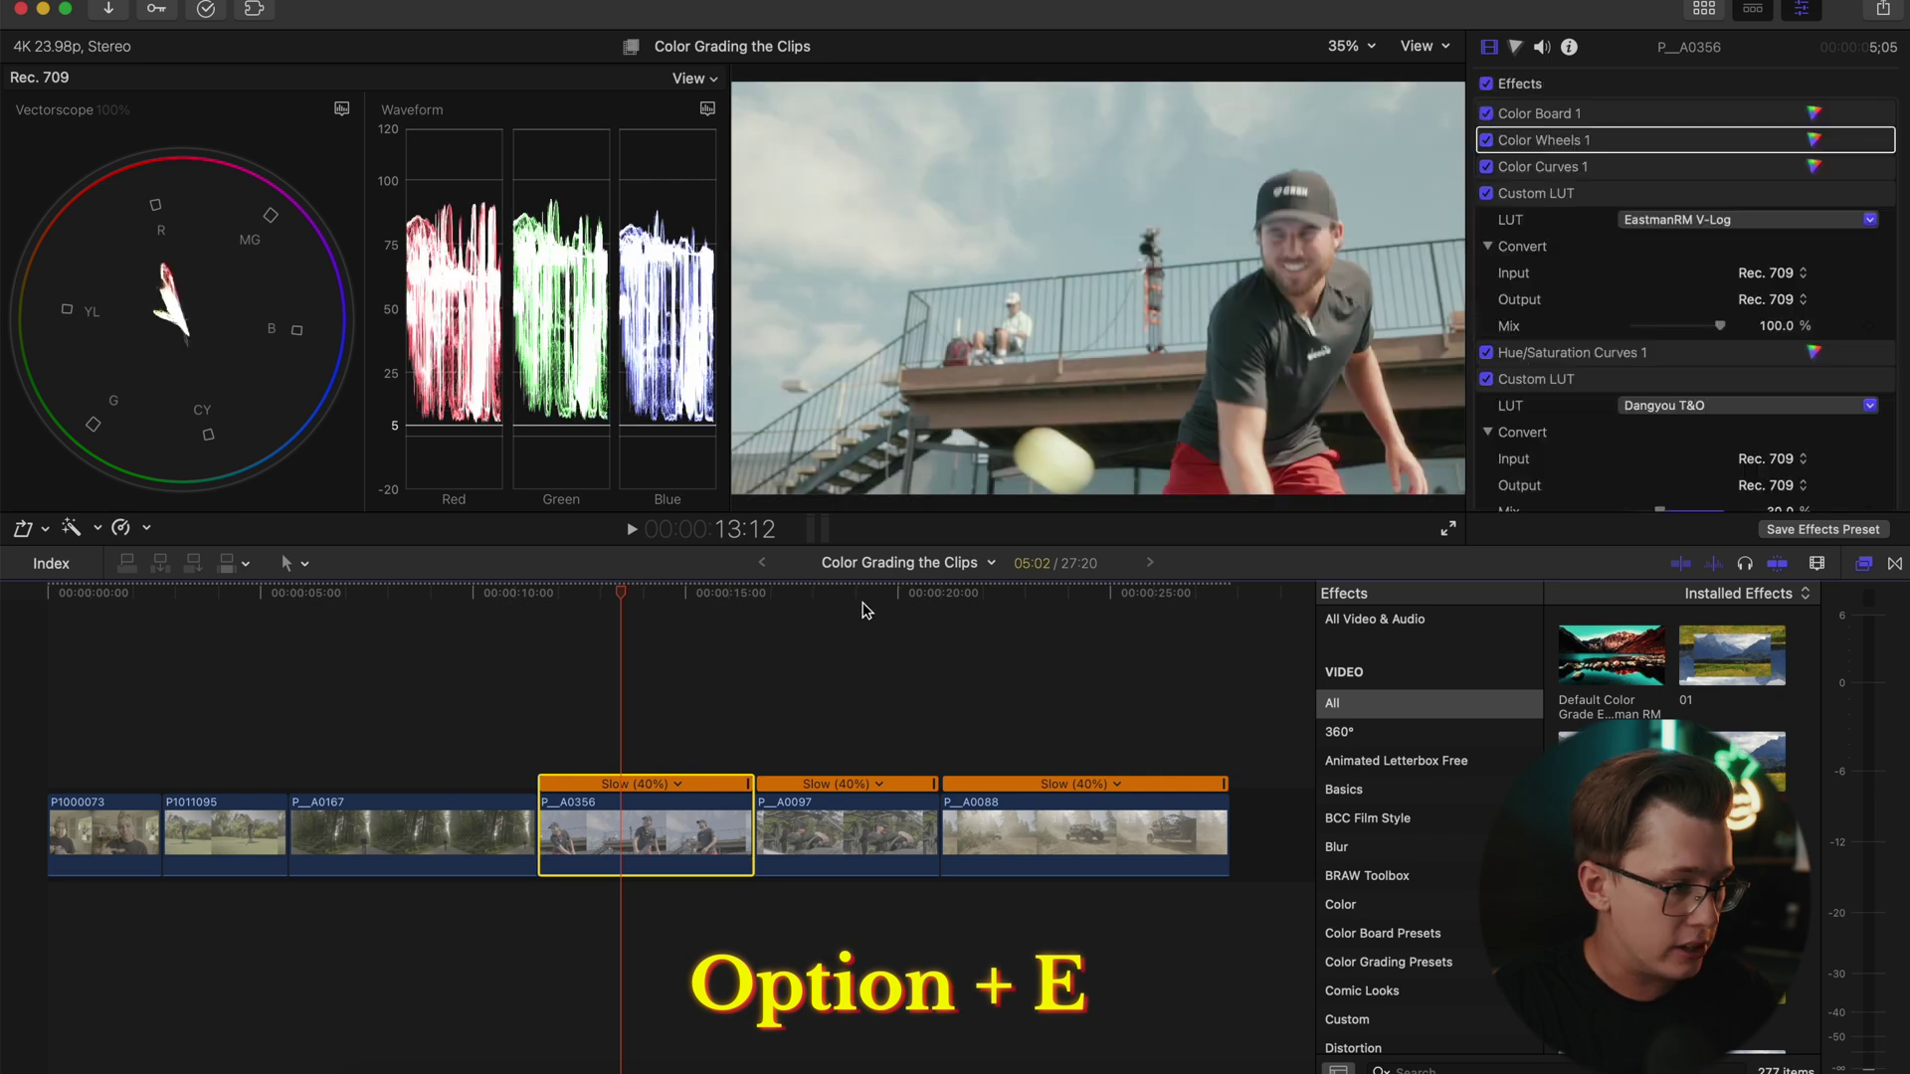
{"action": "left_click", "coordinate": [863, 593]}
{"action": "left_click", "coordinate": [865, 868]}
{"action": "key", "text": "alt+e"}
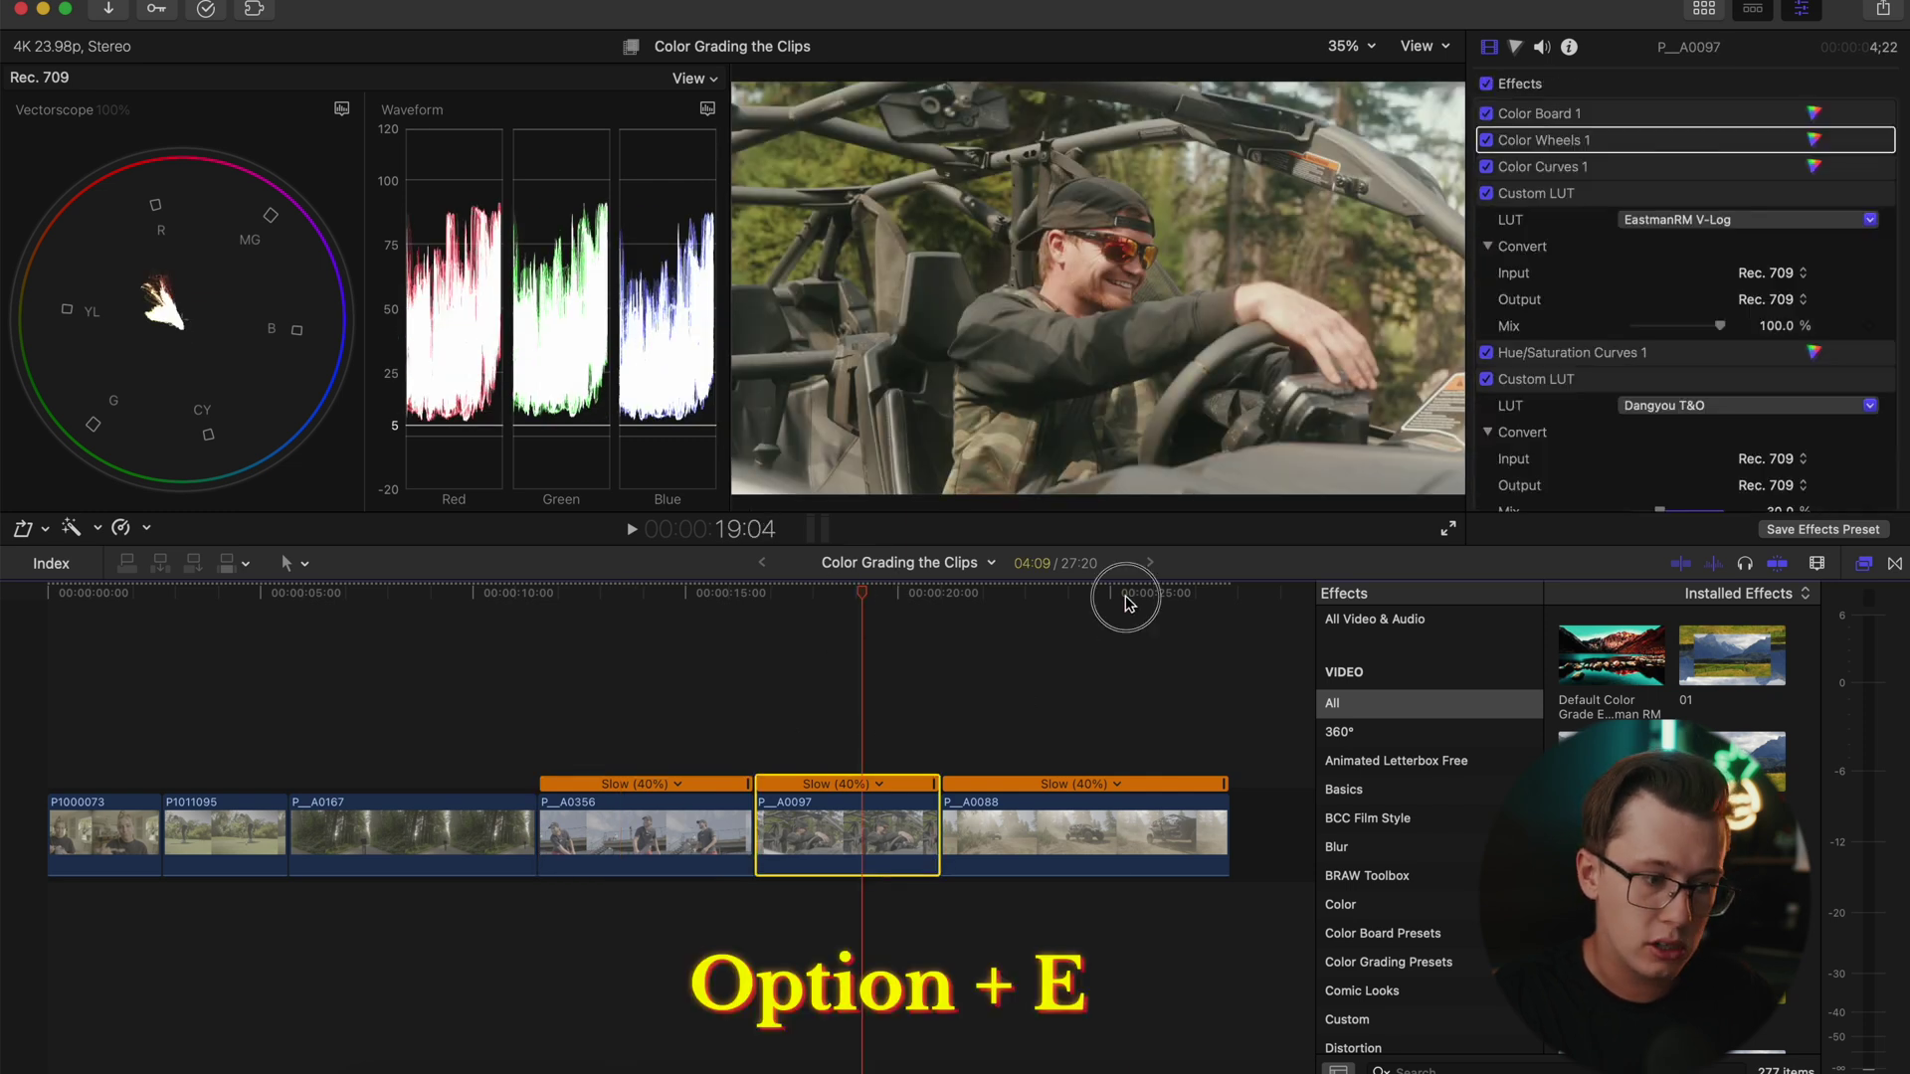
{"action": "left_click", "coordinate": [1124, 593]}
{"action": "left_click", "coordinate": [1130, 831]}
{"action": "key", "text": "alt+e"}
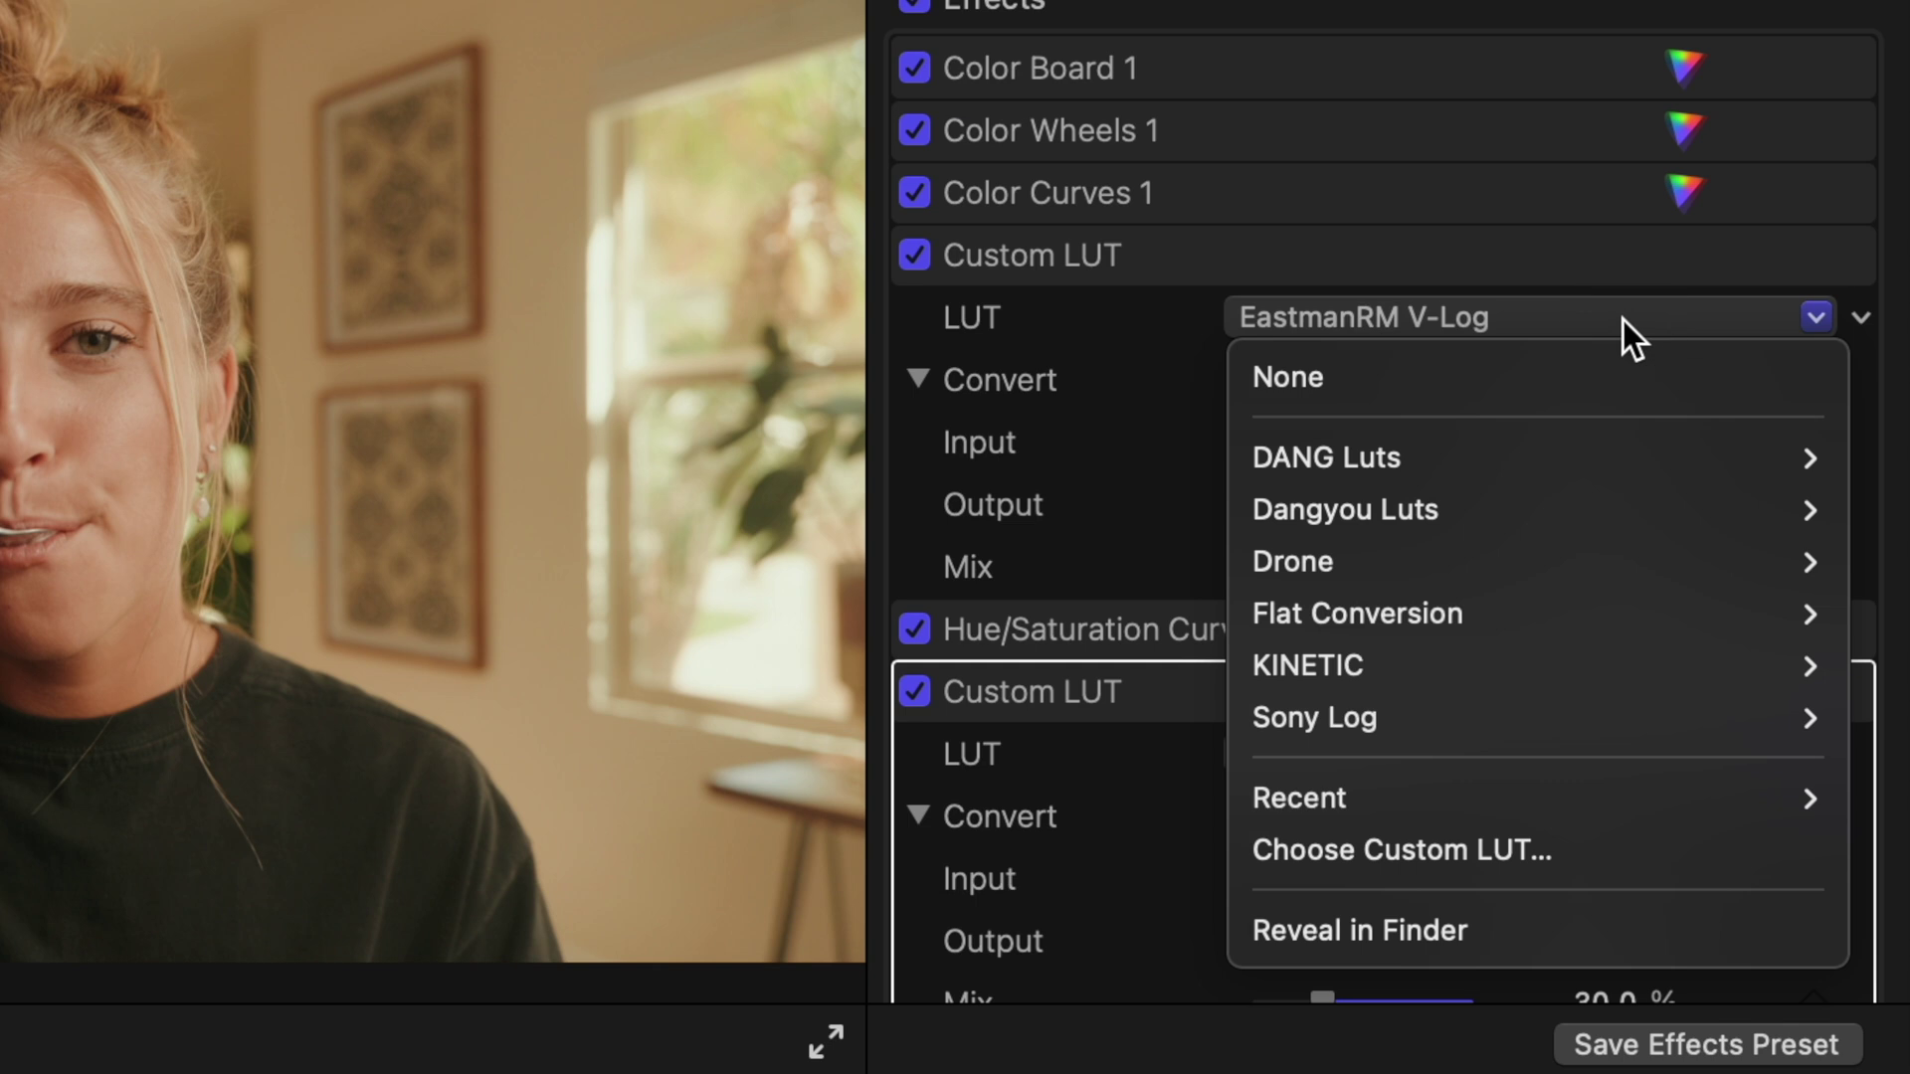
- Look through the LUT choices for the first Custom LUT on clip P1000073, including the DANG Luts group, without changing the LUT
{"action": "mouse_move", "coordinate": [1484, 456]}
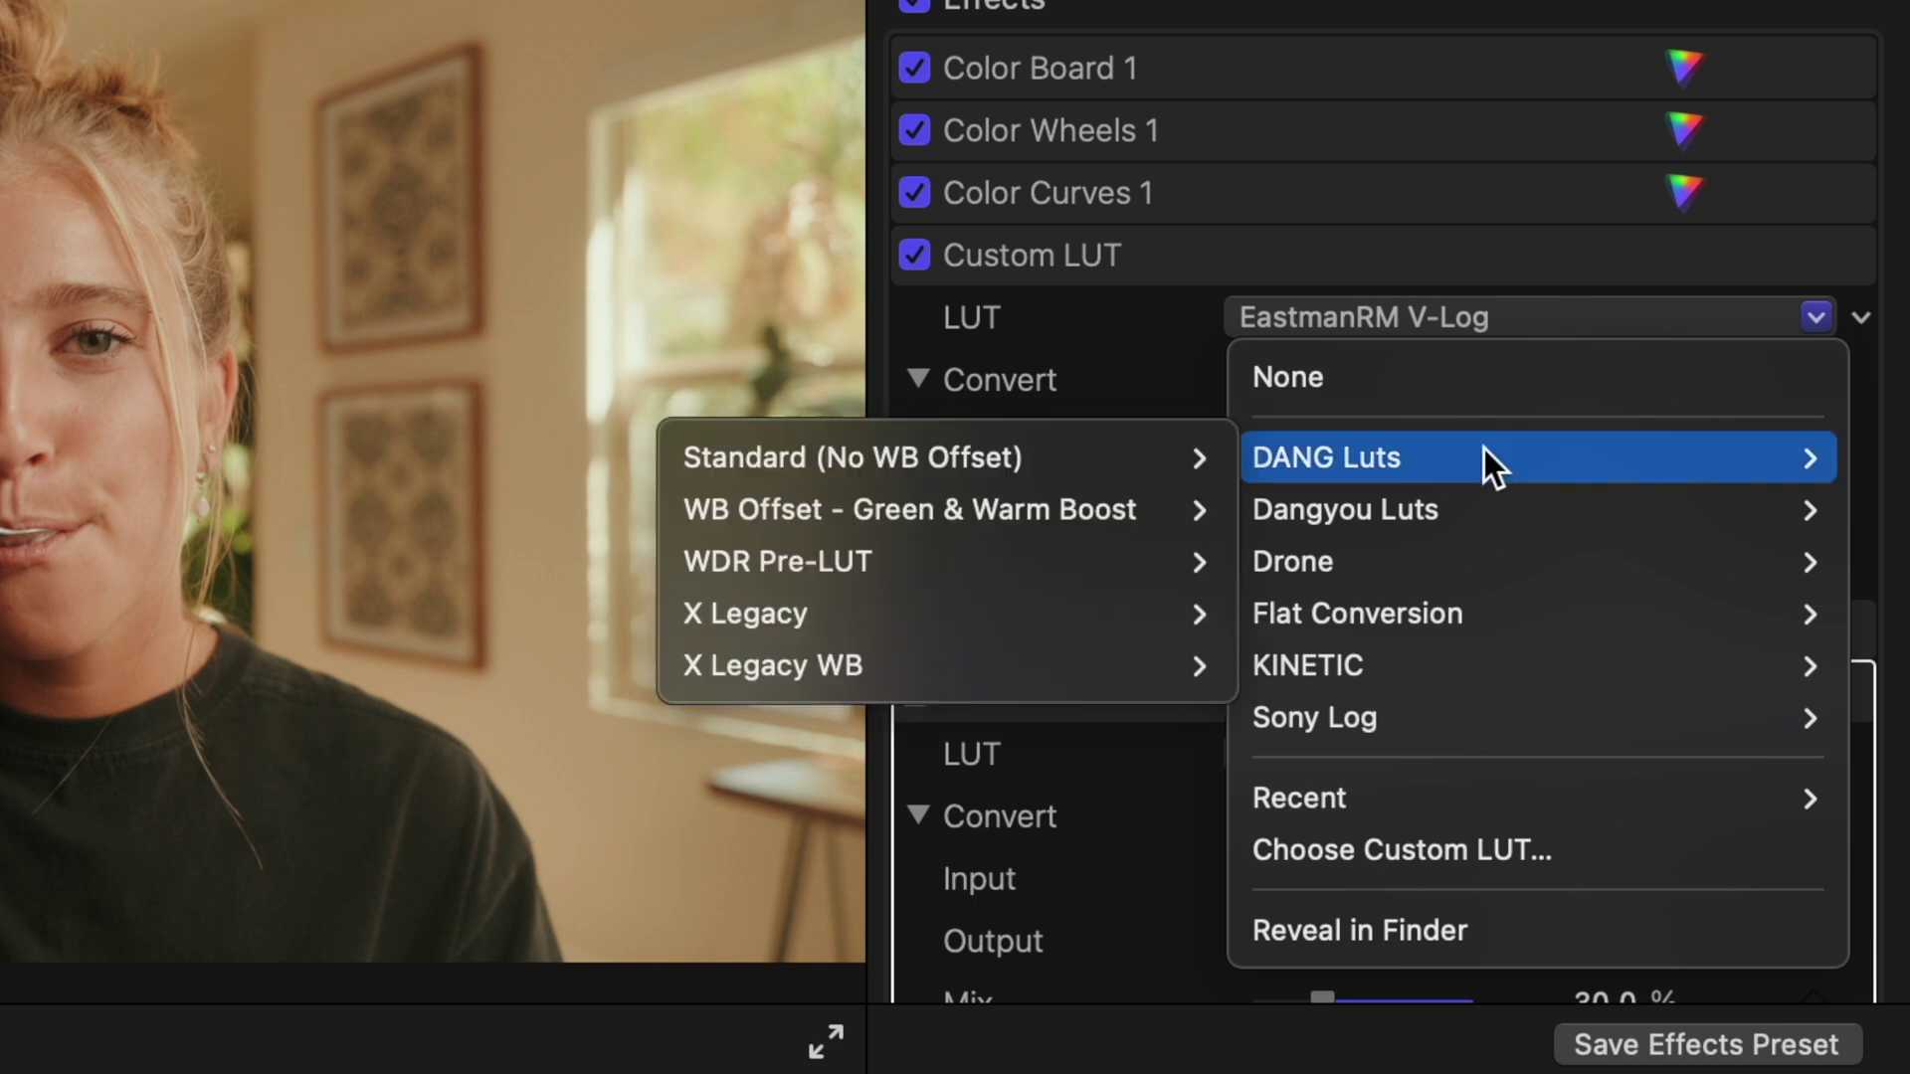
{"action": "mouse_move", "coordinate": [975, 443]}
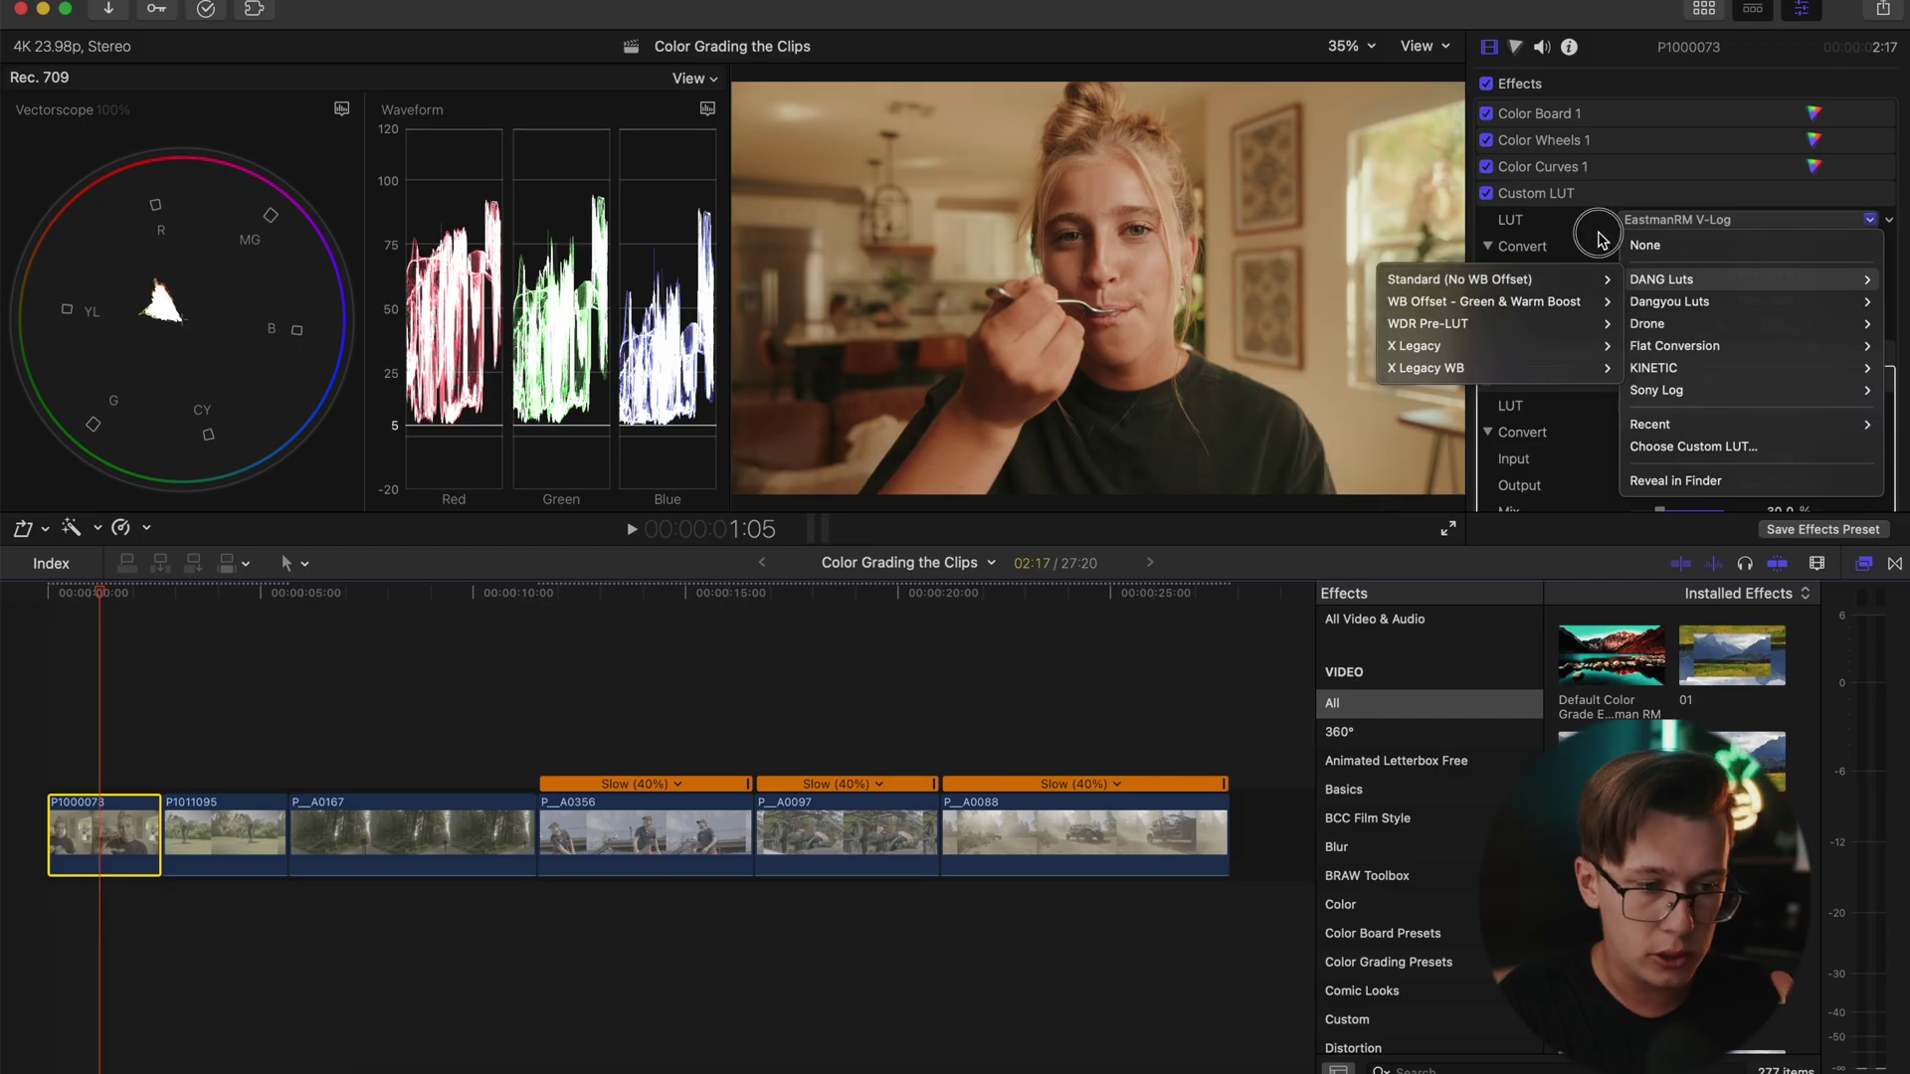
{"action": "left_click", "coordinate": [1598, 239]}
{"action": "left_click", "coordinate": [1656, 220]}
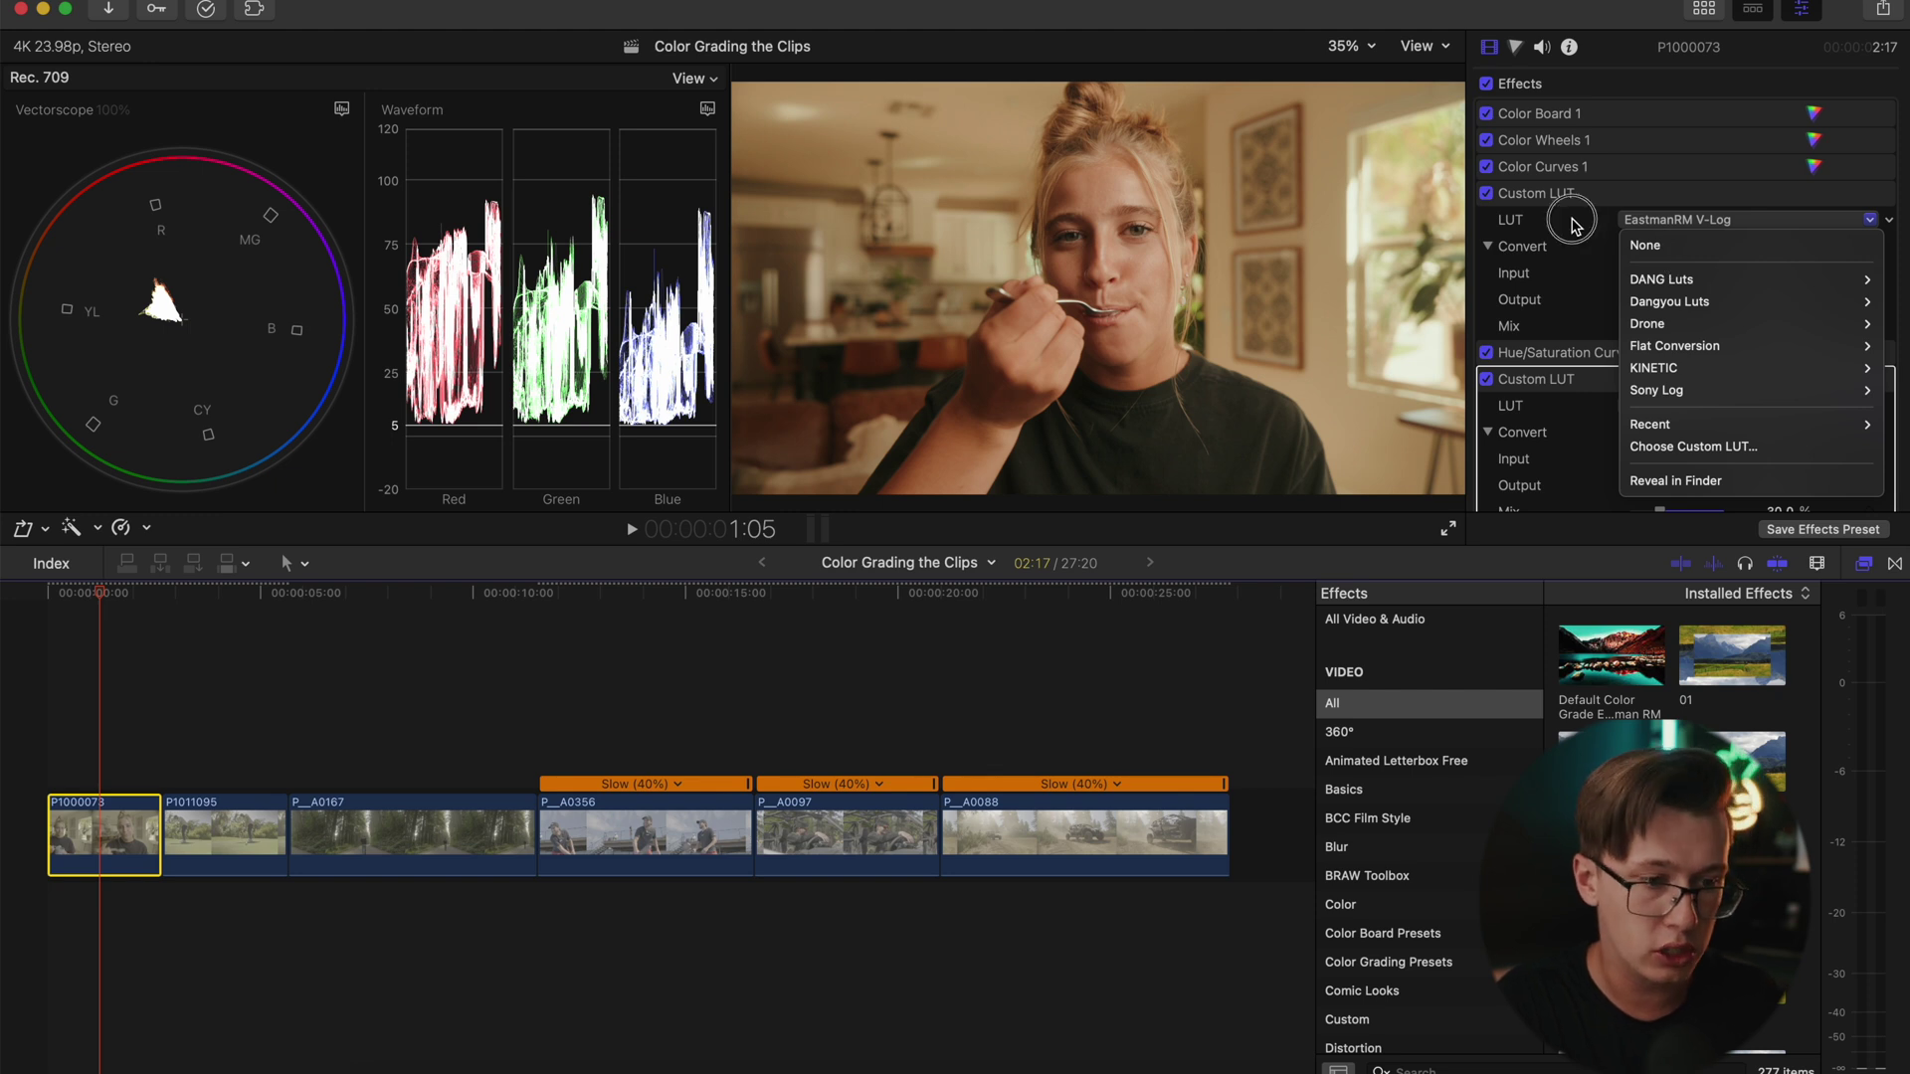
{"action": "key", "text": "Escape"}
- Fine-tune the highlights, midtones and shadows exposure of clip P1000073 in Color Board 1, raising the highlights slightly
{"action": "key", "text": "super+6"}
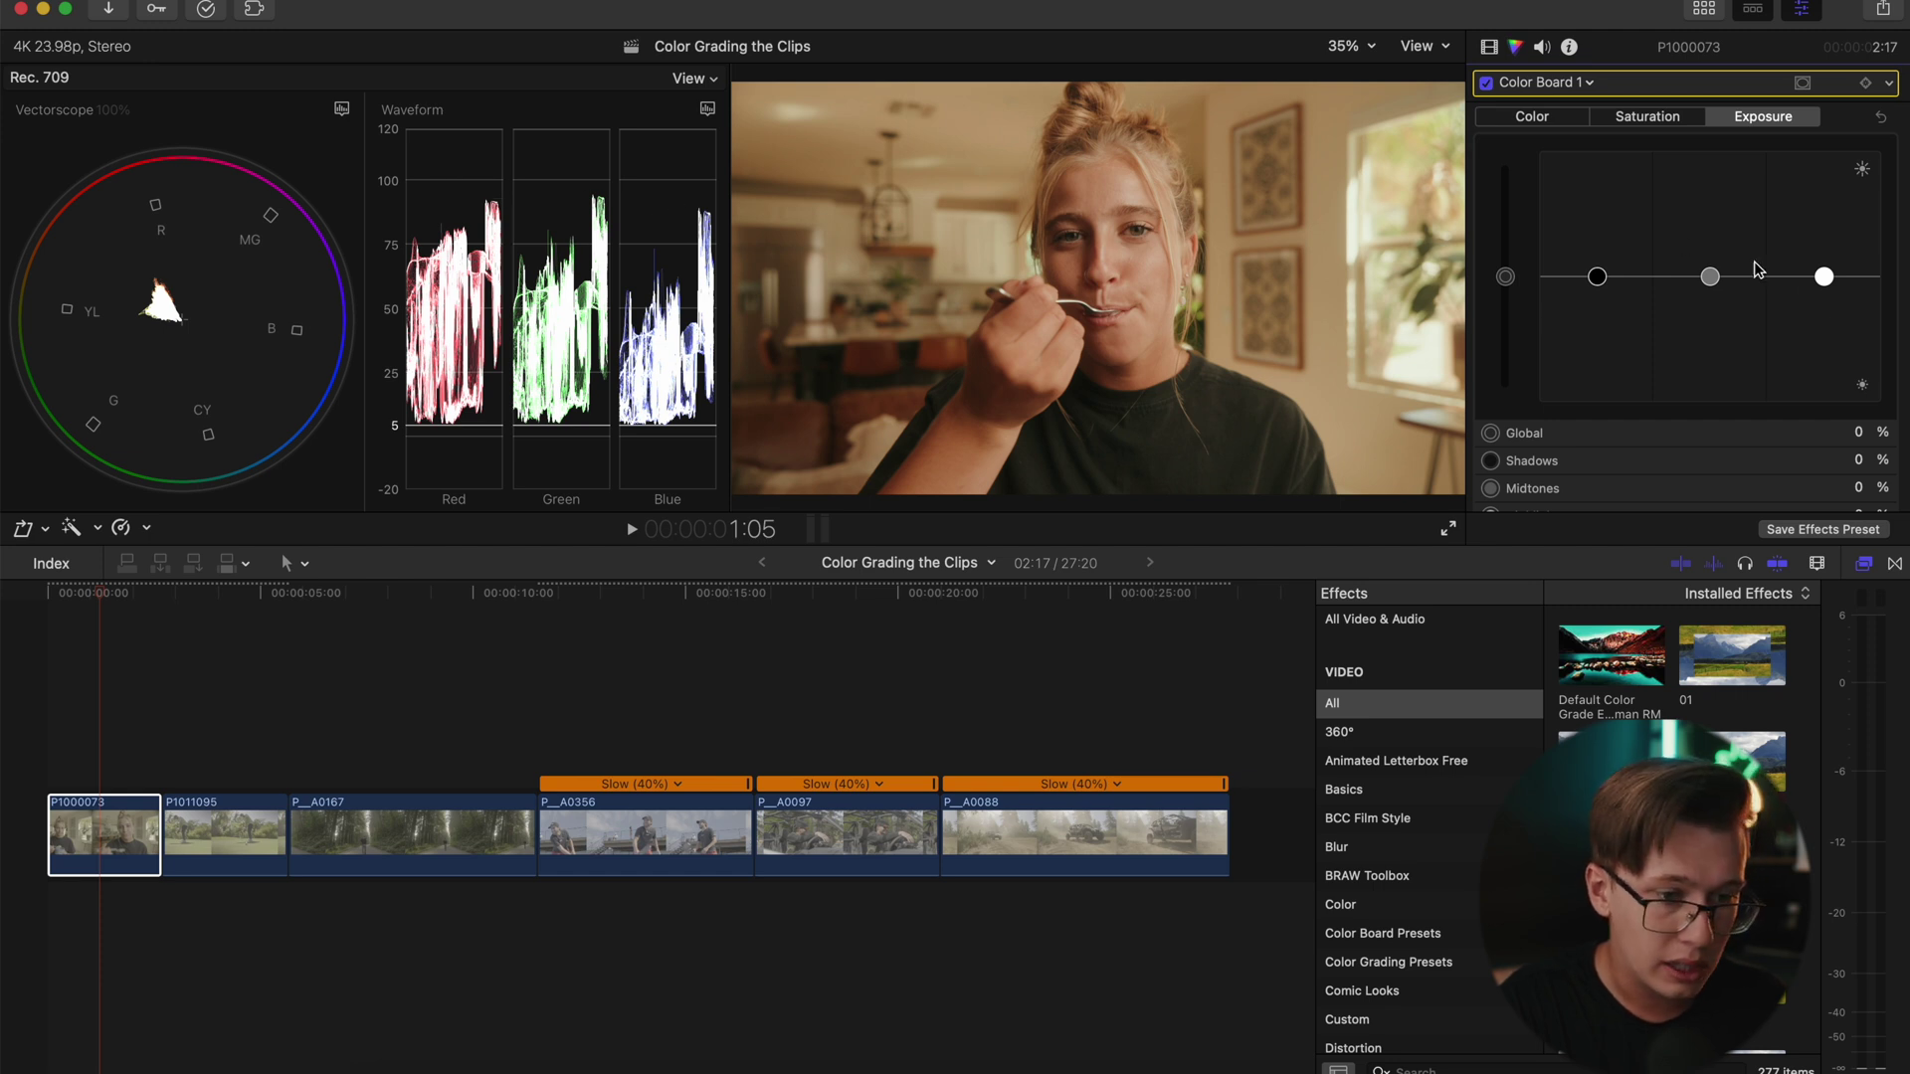
{"action": "left_click_drag", "start_coordinate": [1840, 292], "coordinate": [1843, 275]}
{"action": "left_click_drag", "start_coordinate": [1710, 278], "coordinate": [1713, 275]}
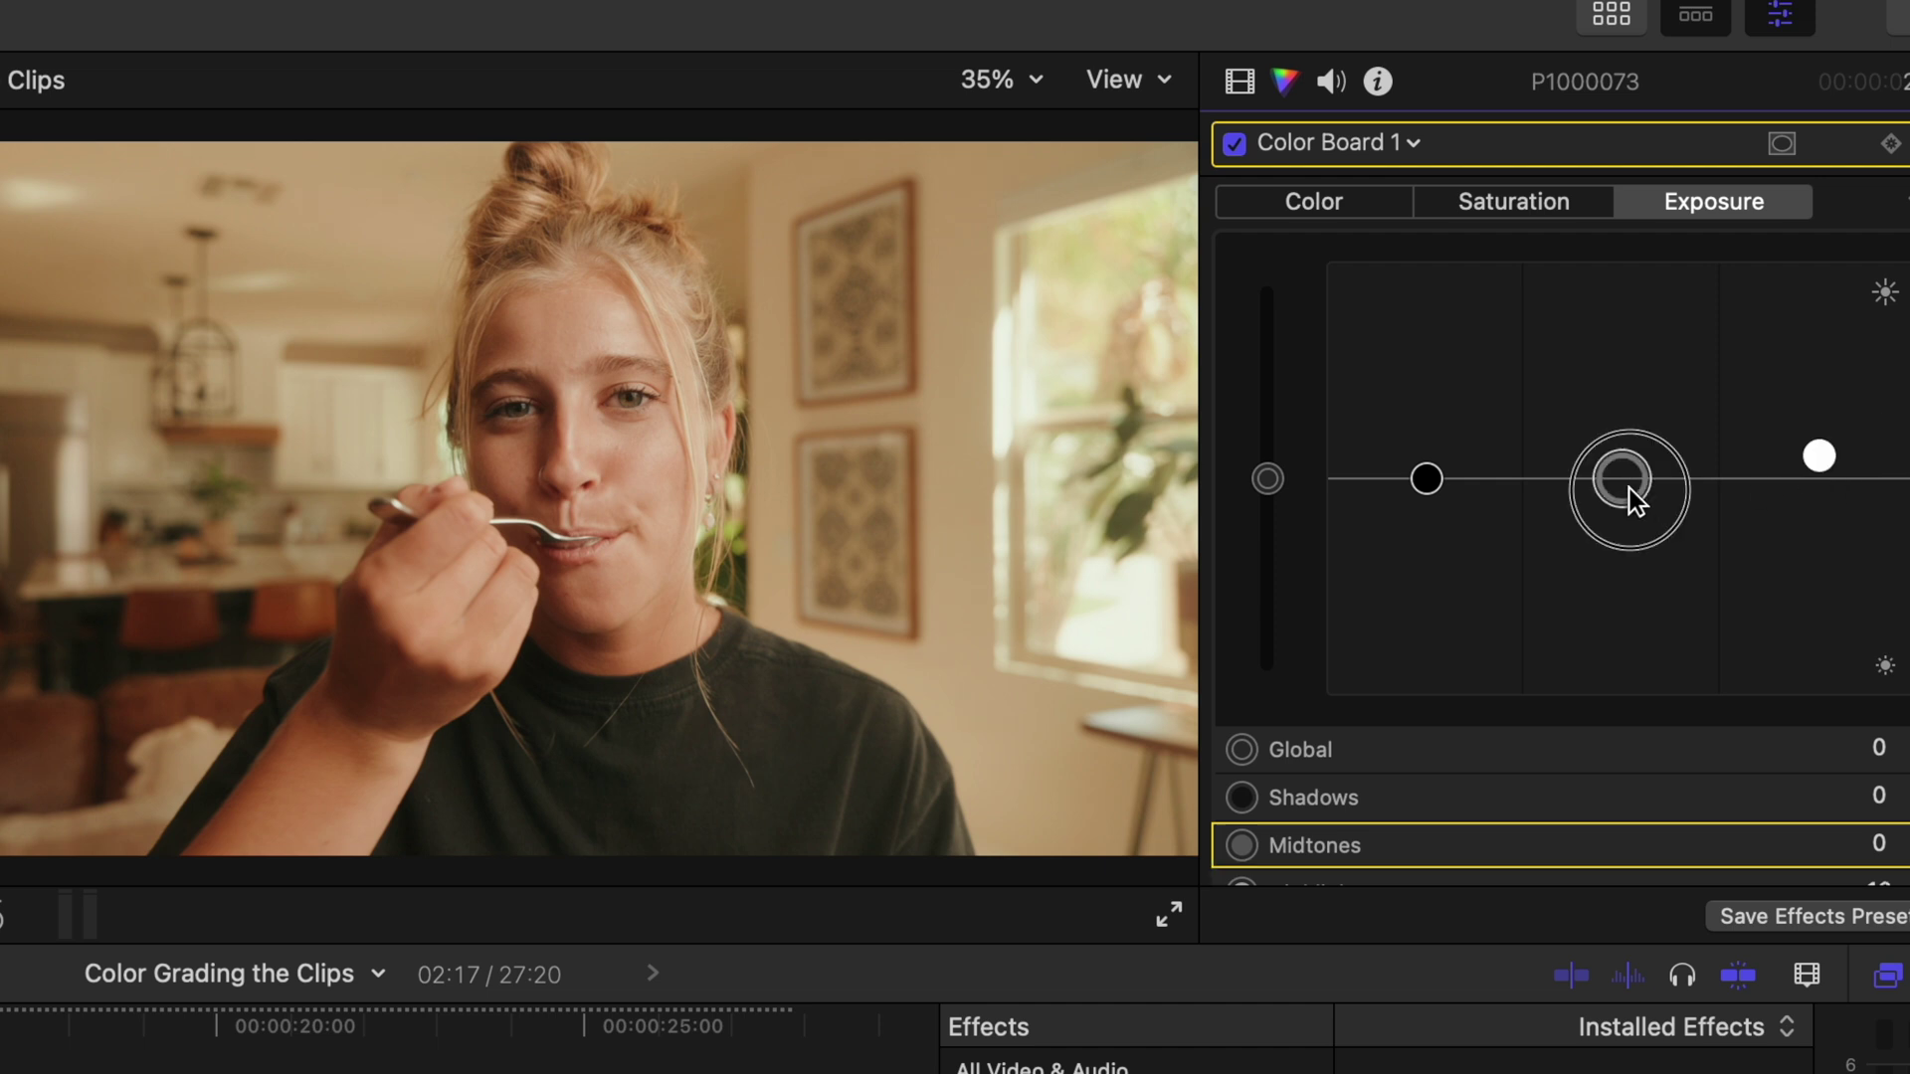
{"action": "left_click_drag", "start_coordinate": [1633, 480], "coordinate": [1626, 486]}
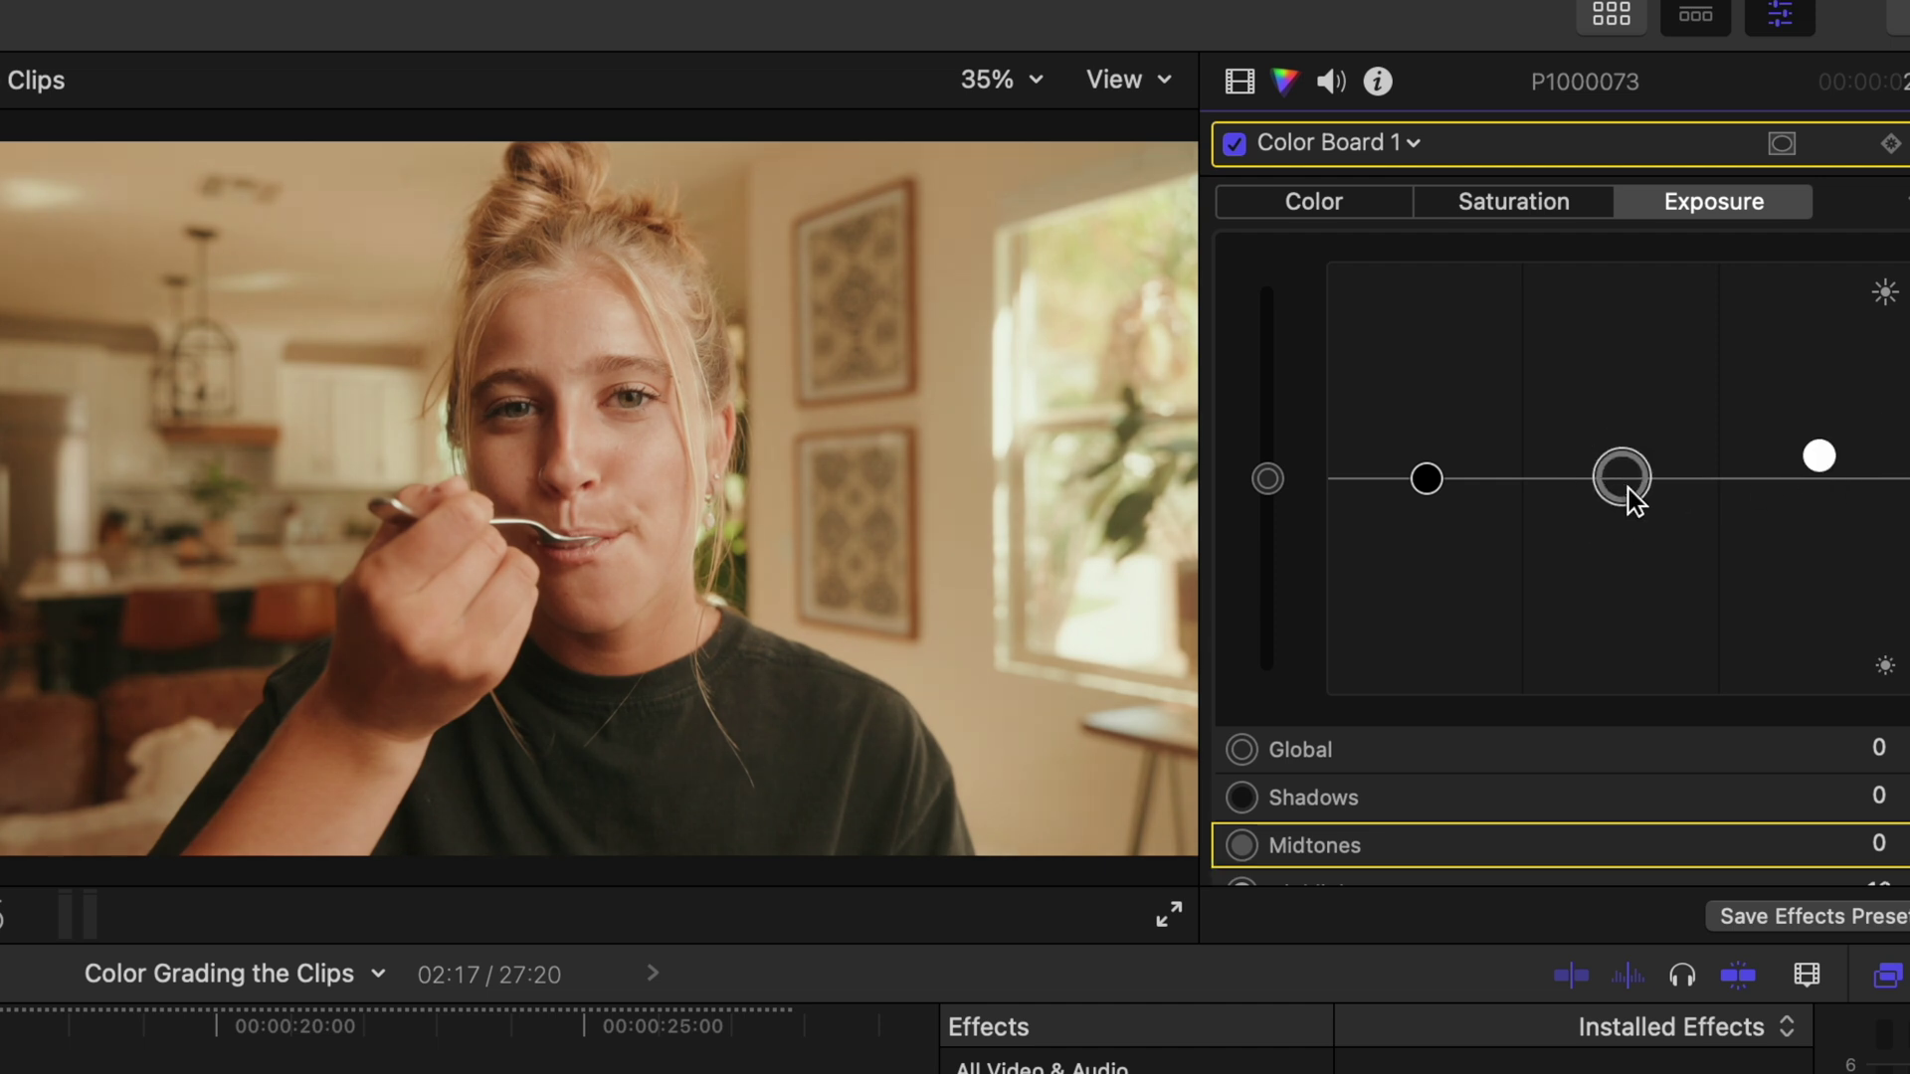
{"action": "left_click", "coordinate": [1435, 486]}
{"action": "left_click_drag", "start_coordinate": [1434, 485], "coordinate": [1435, 491]}
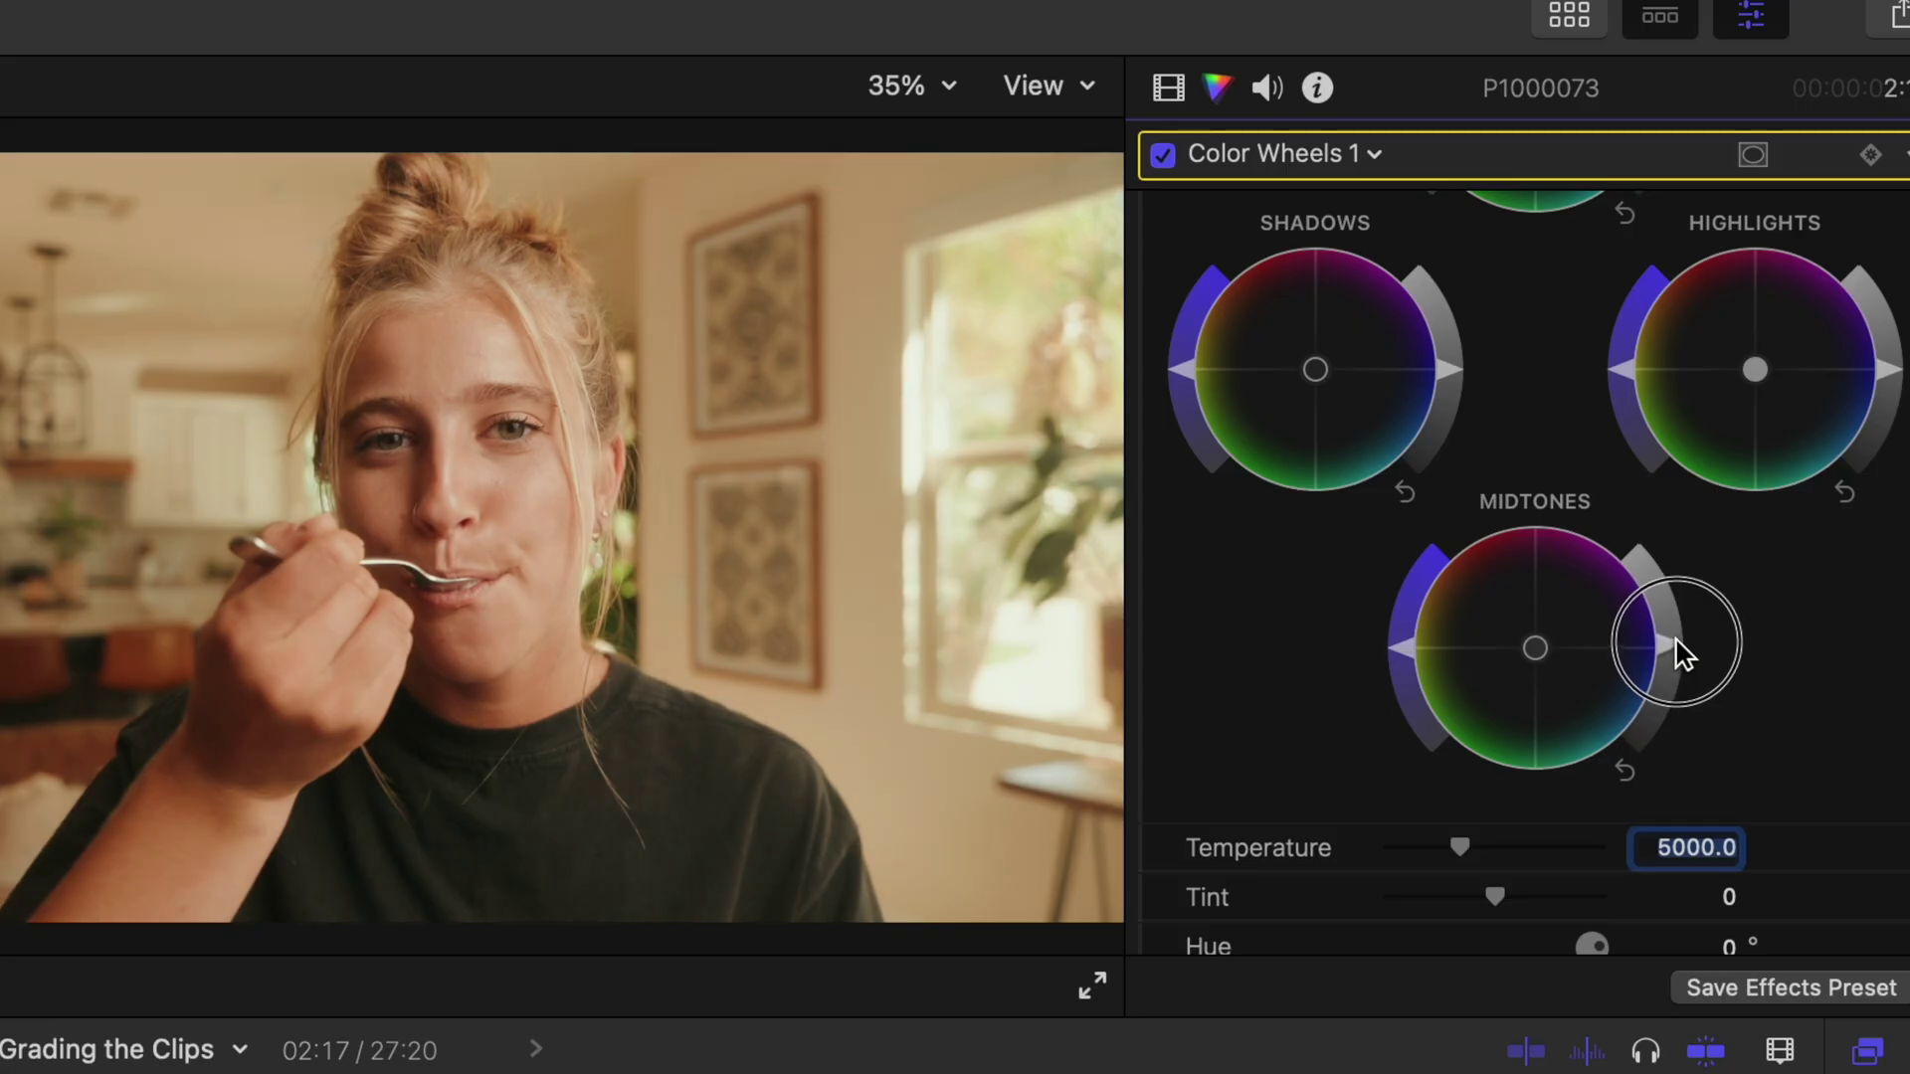
- In Color Wheels 1, raise the midtones slightly, lower the shadows slightly and set the temperature to 4480
{"action": "left_click_drag", "start_coordinate": [1681, 651], "coordinate": [1669, 634]}
{"action": "left_click_drag", "start_coordinate": [1455, 383], "coordinate": [1450, 377]}
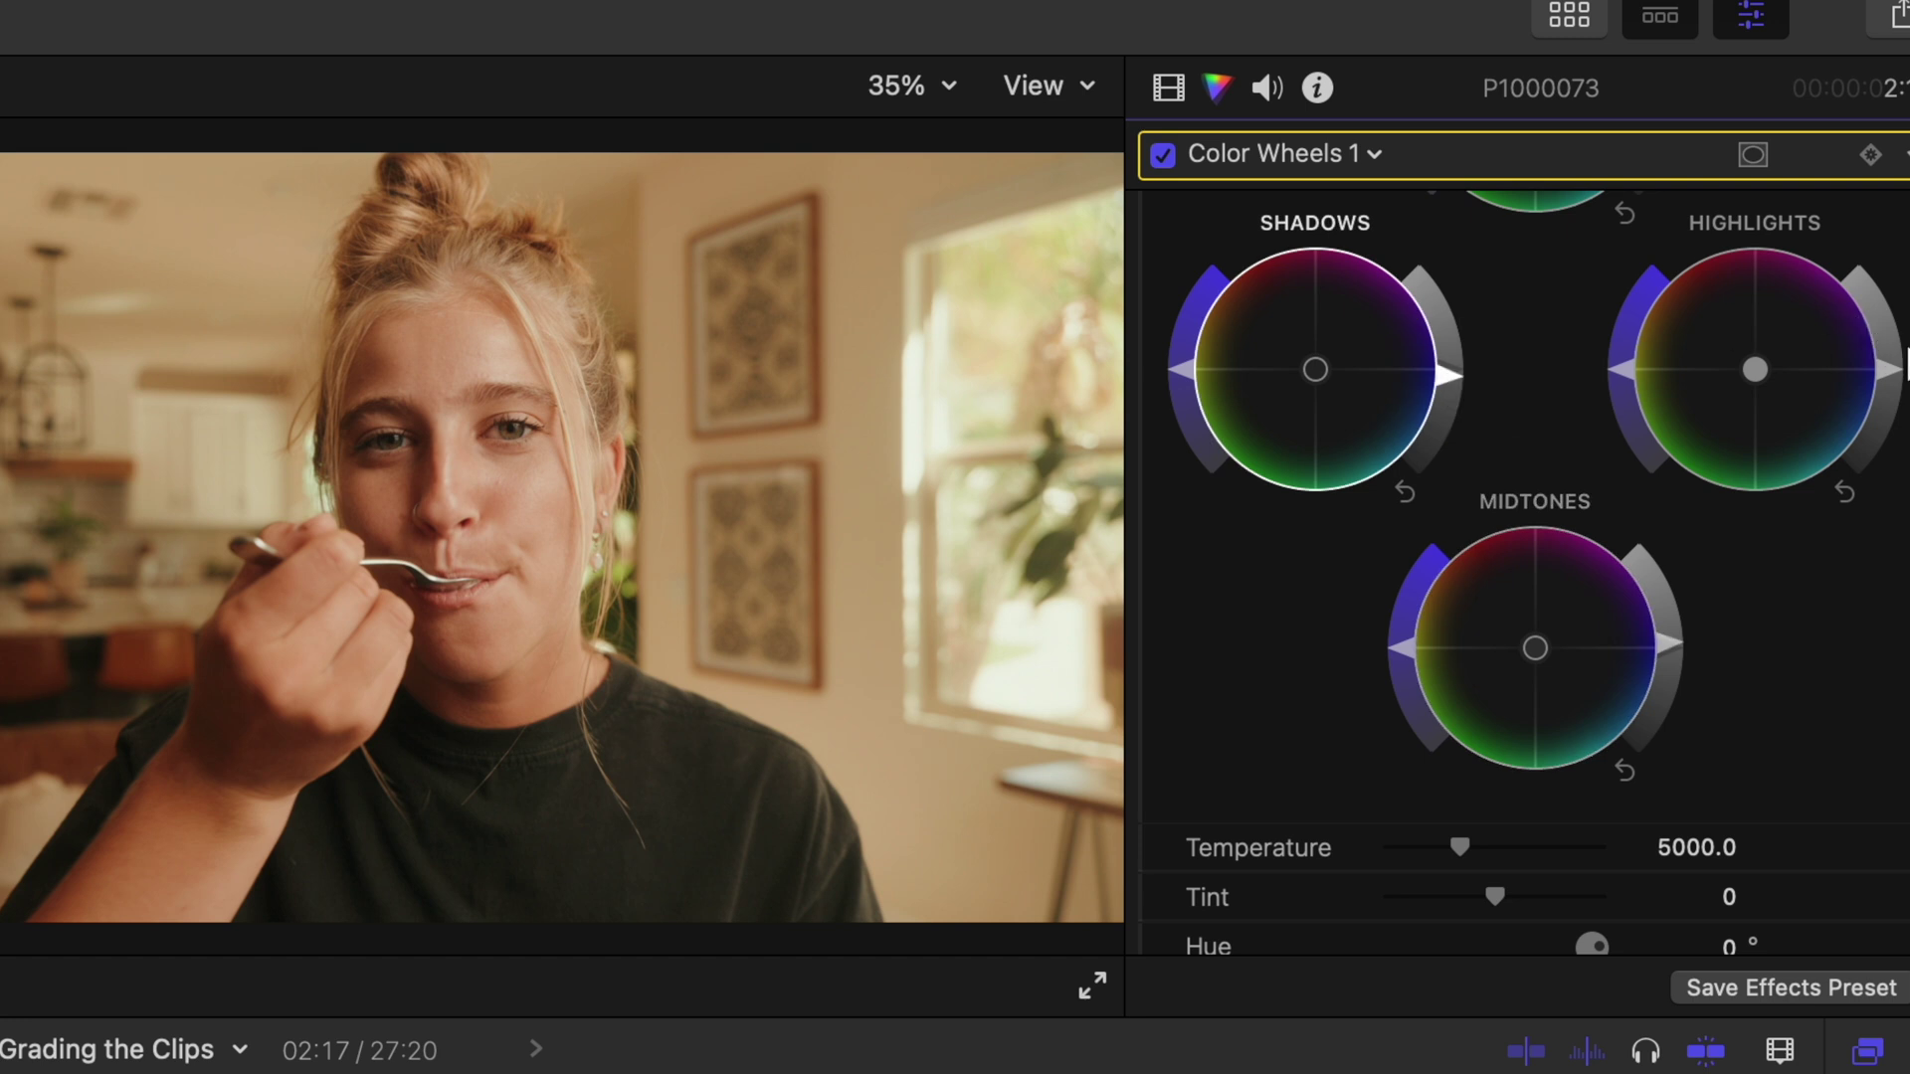
{"action": "scroll", "coordinate": [1467, 587], "scroll_direction": "down", "scroll_amount": 5}
{"action": "left_click_drag", "start_coordinate": [1461, 574], "coordinate": [1444, 572]}
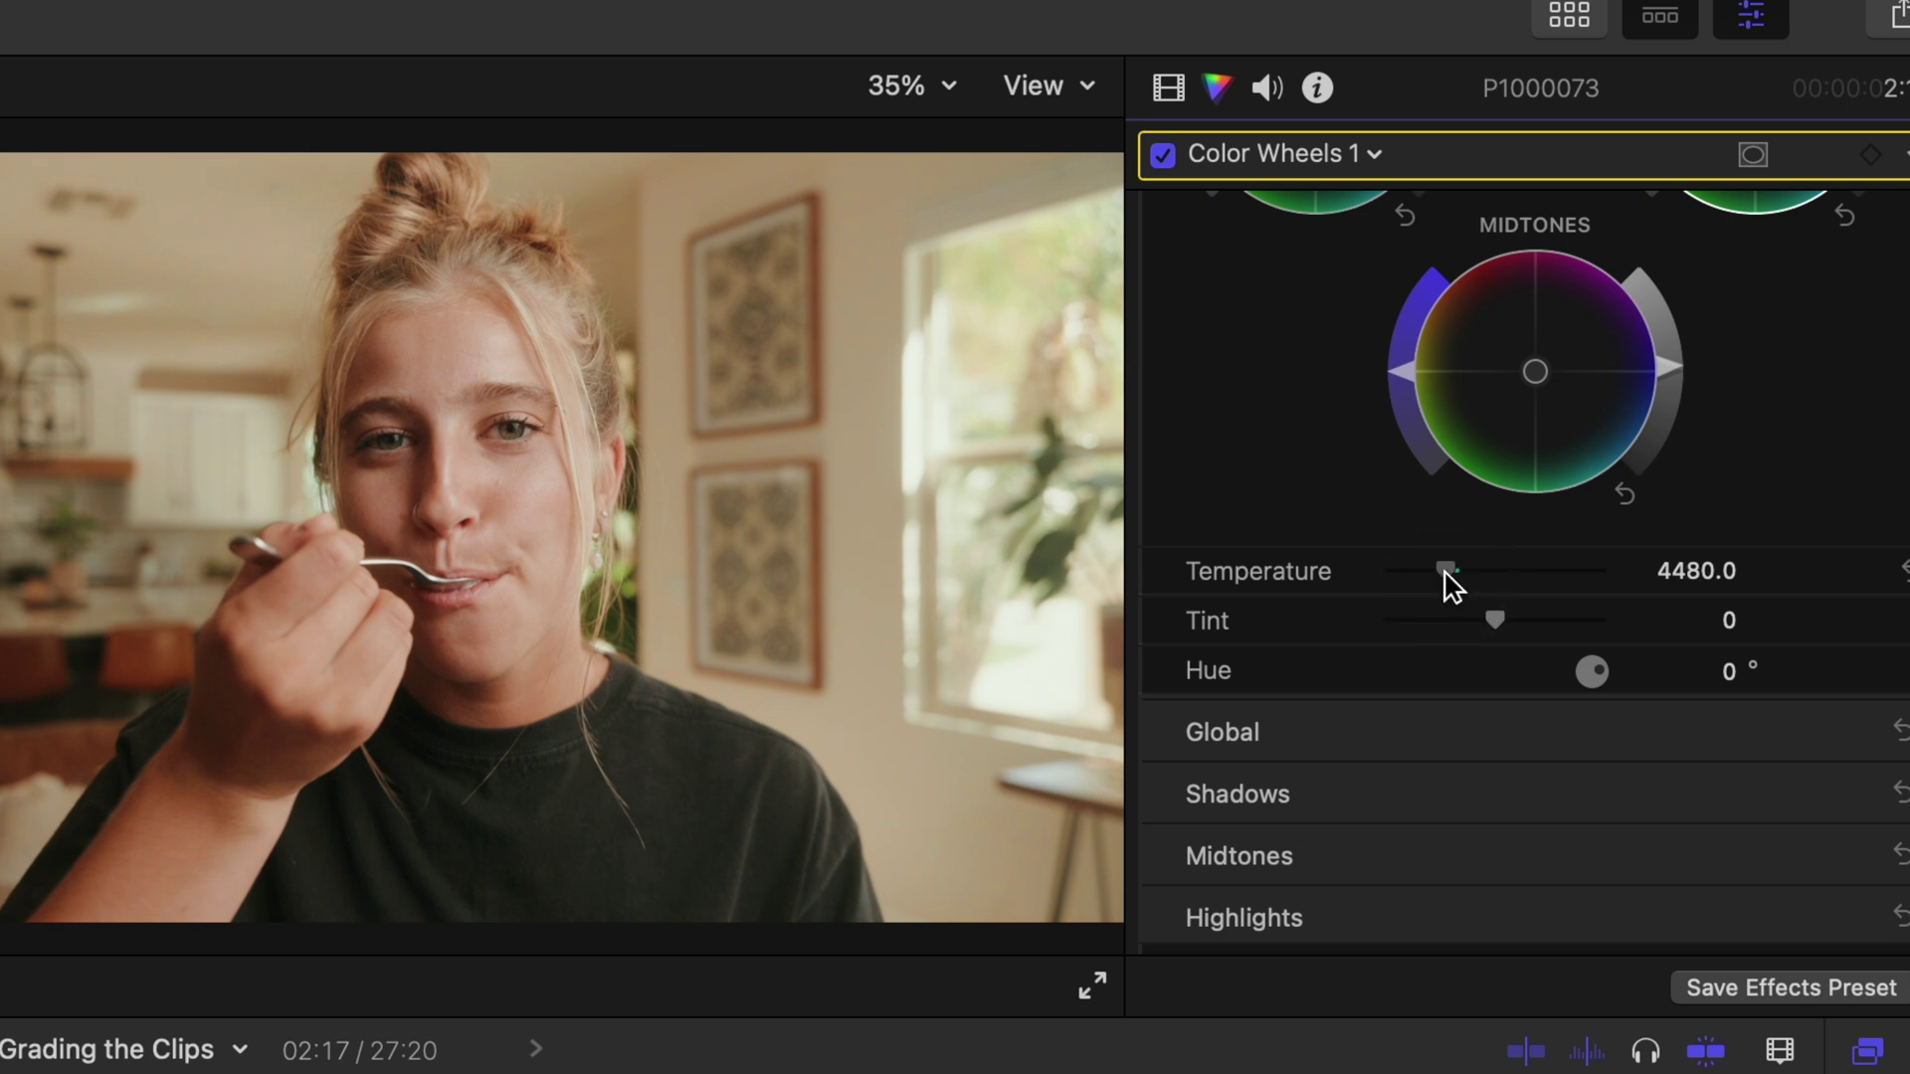
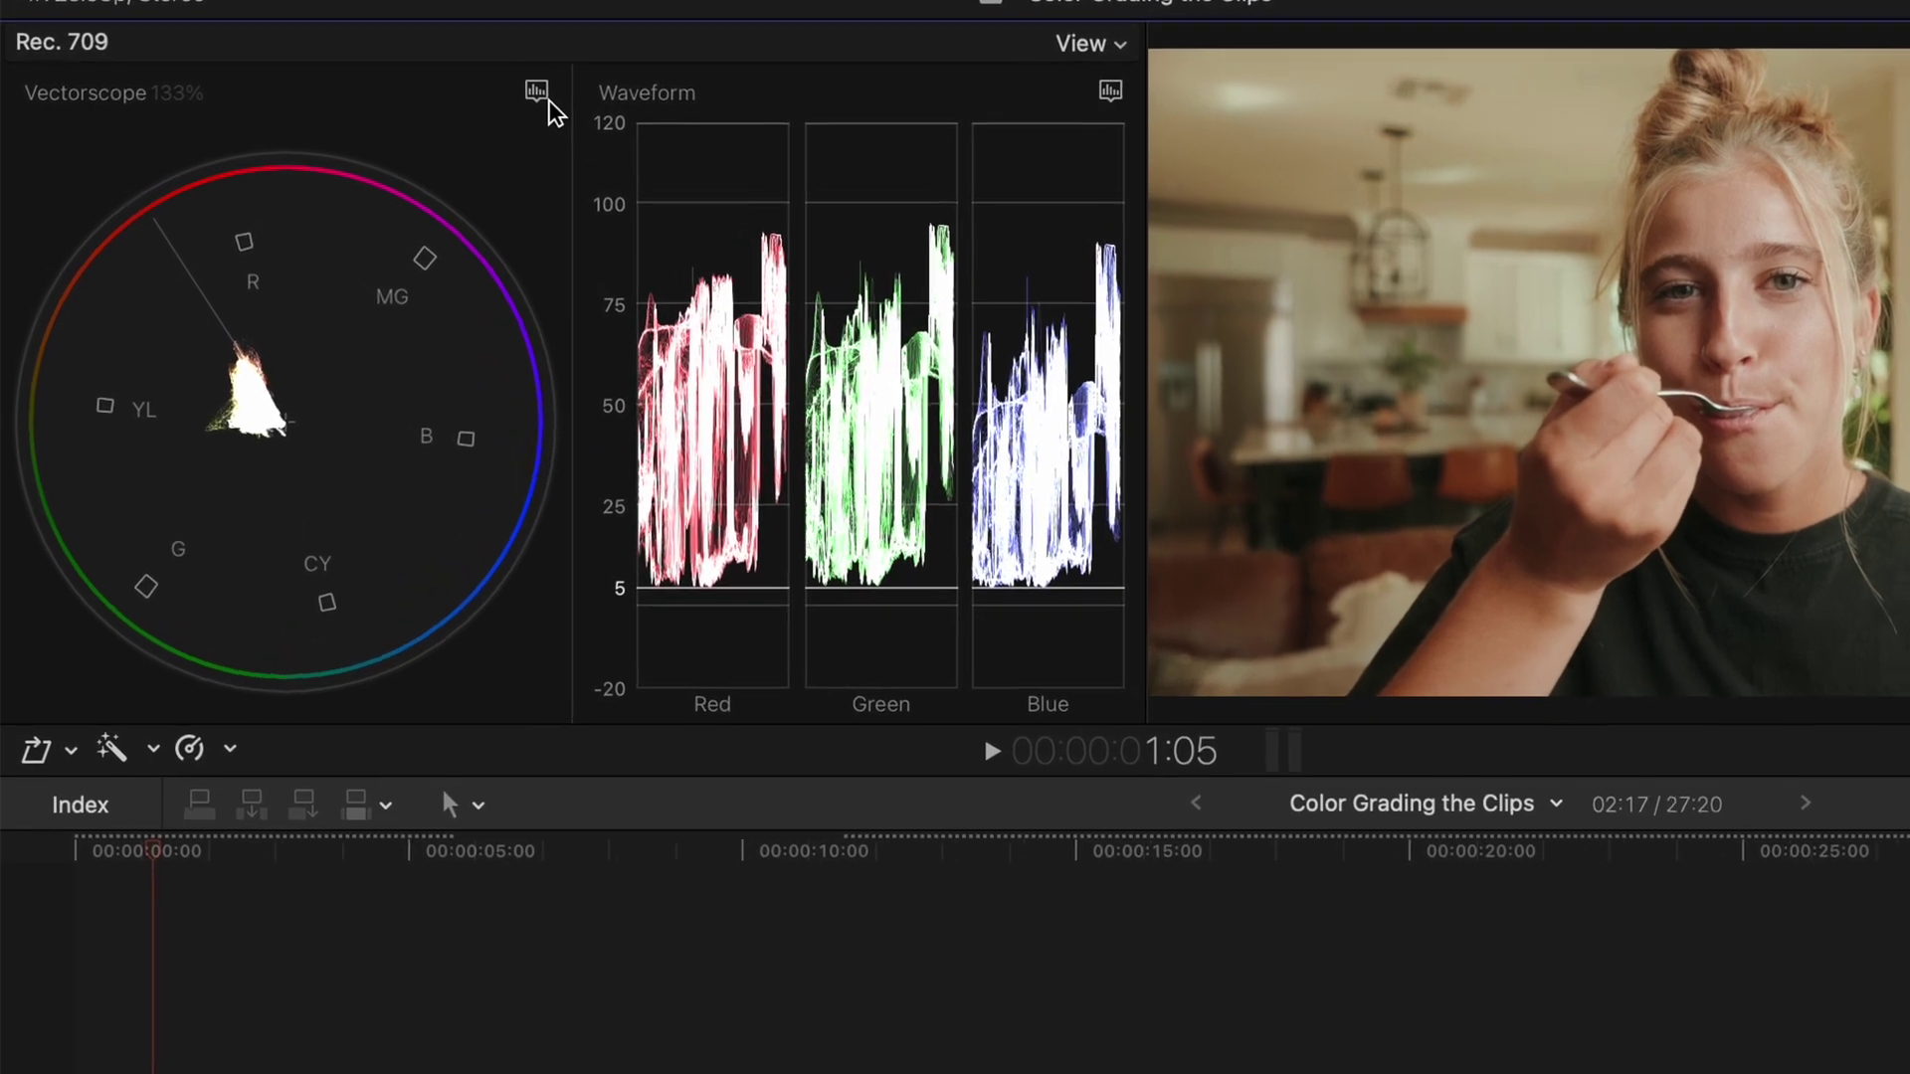
- Check the vectorscope's scale, phase and skin tone indicator options without changing them
{"action": "left_click", "coordinate": [470, 96]}
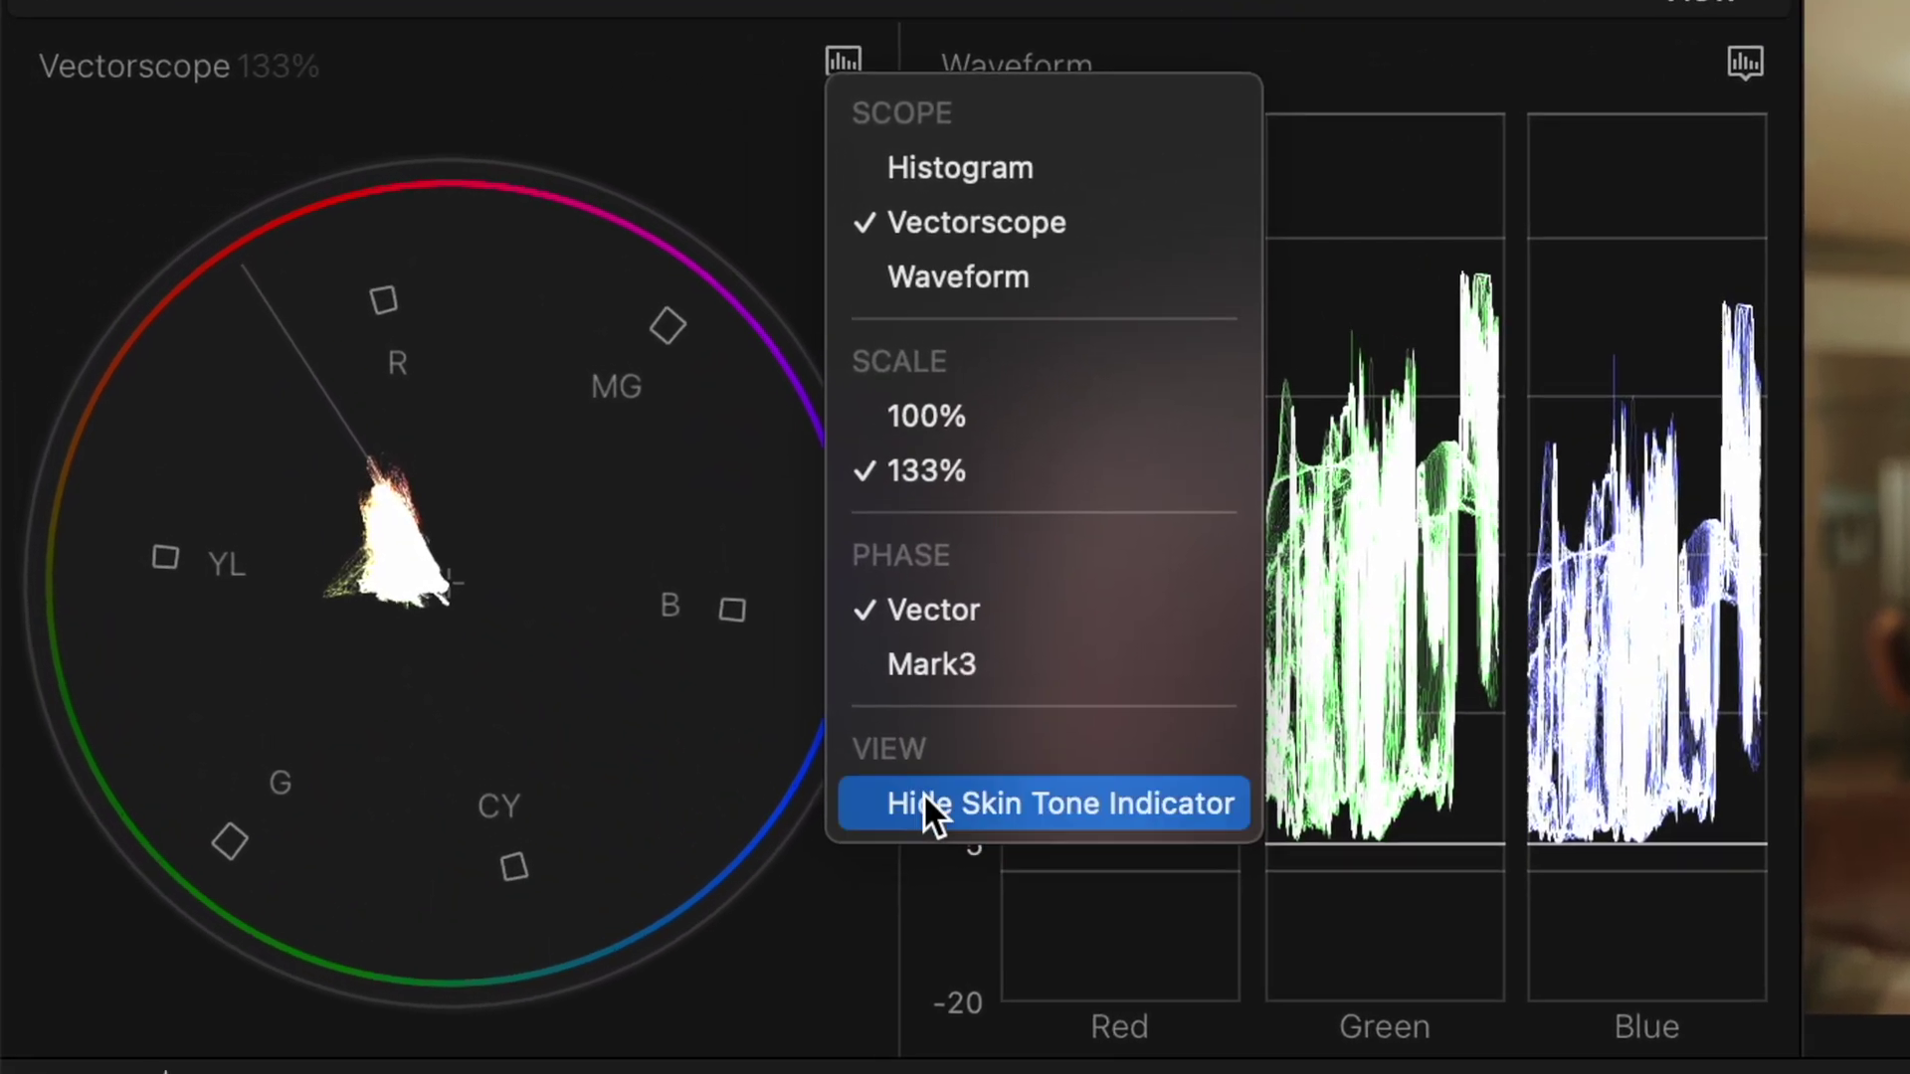
{"action": "left_click", "coordinate": [328, 483]}
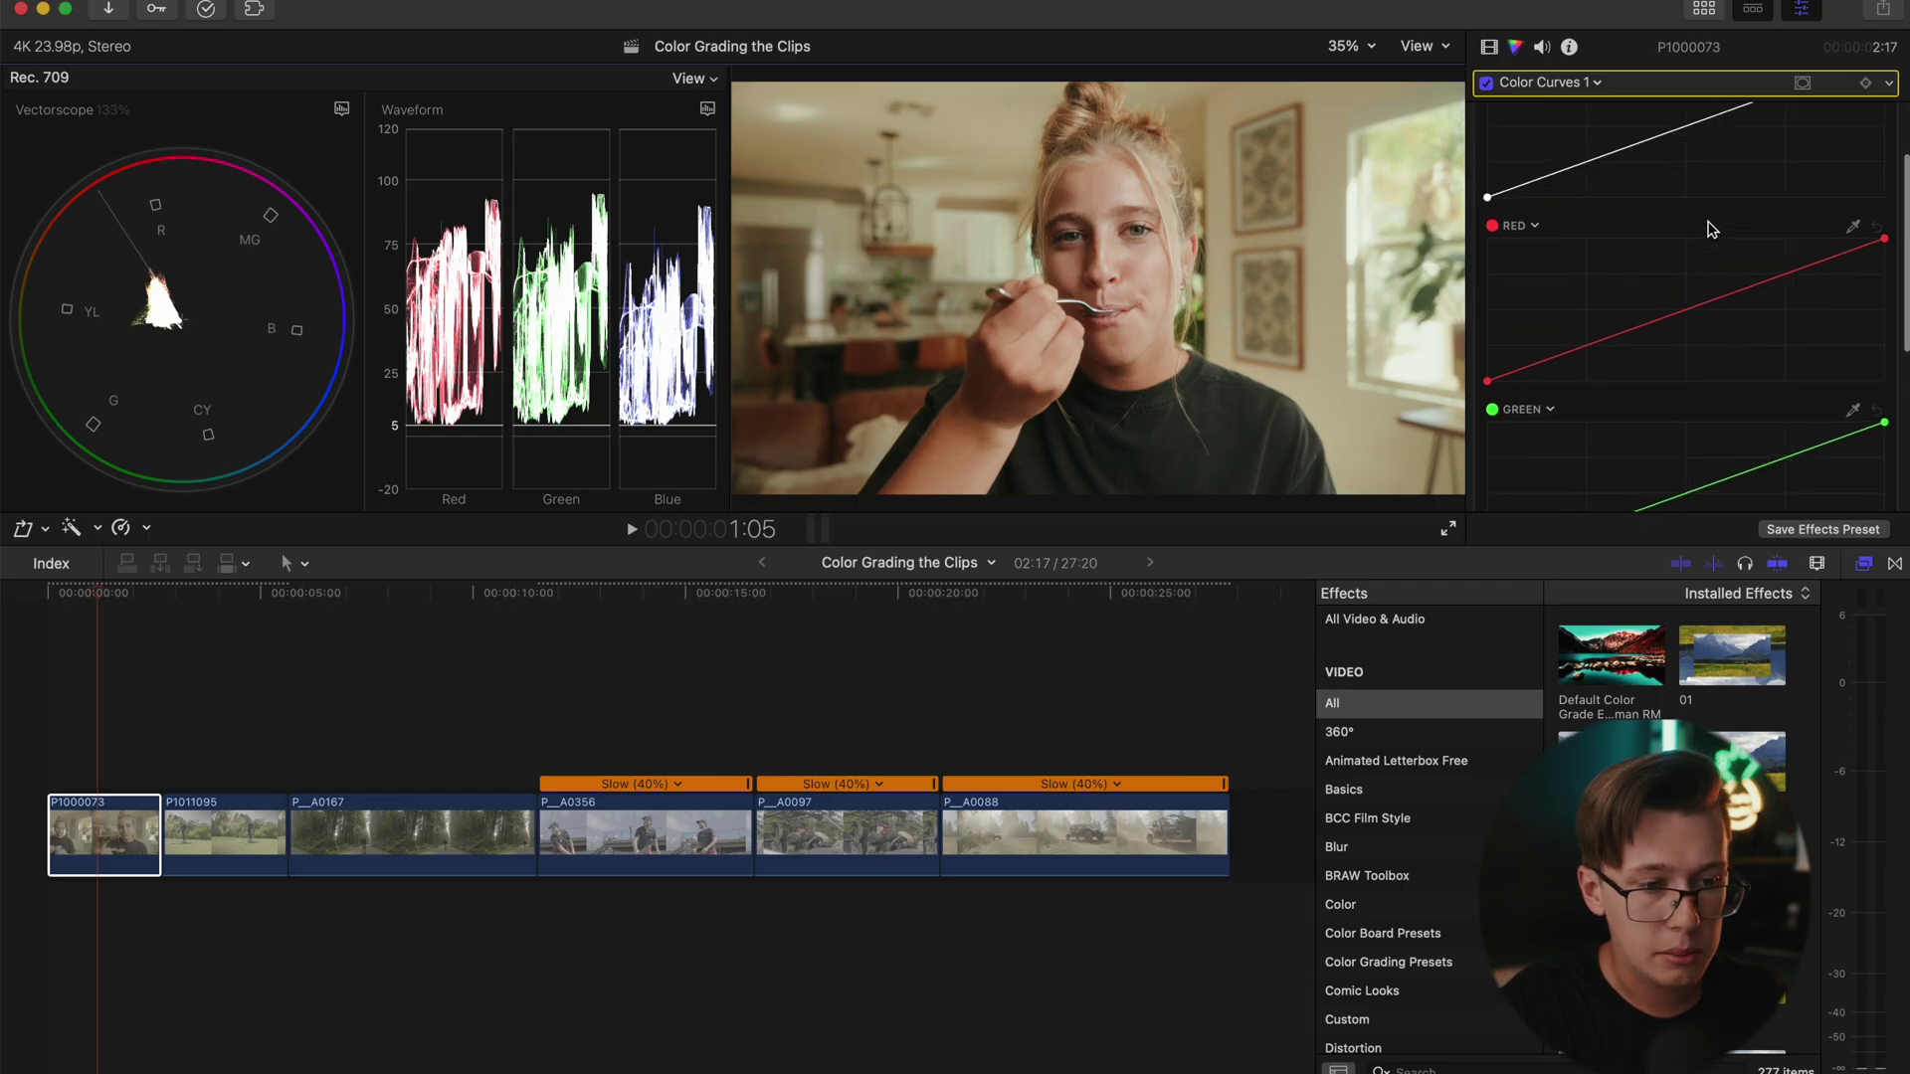
- Add control points to the luma curve of Color Curves 1 at the midpoint, the lower quarter and the upper quarter
{"action": "scroll", "coordinate": [1690, 239], "scroll_direction": "up", "scroll_amount": 3}
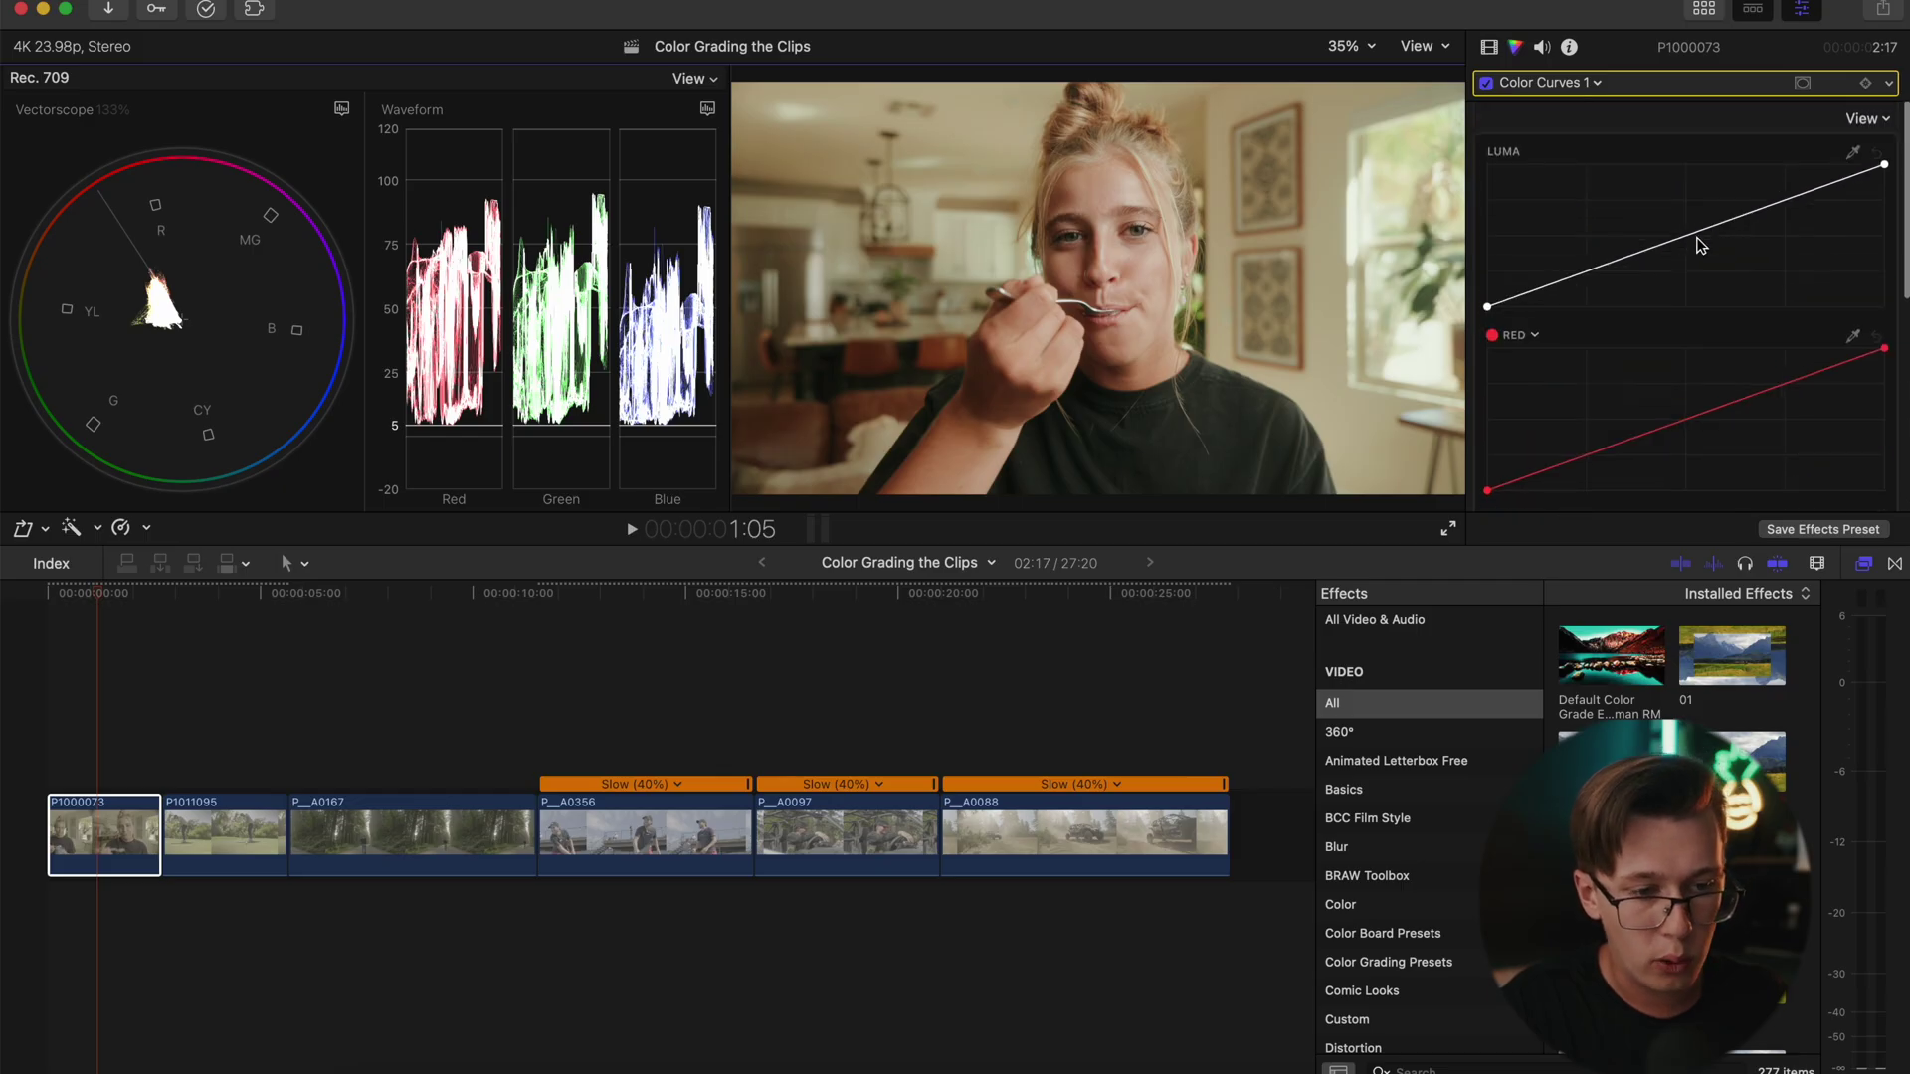
{"action": "left_click", "coordinate": [1586, 274]}
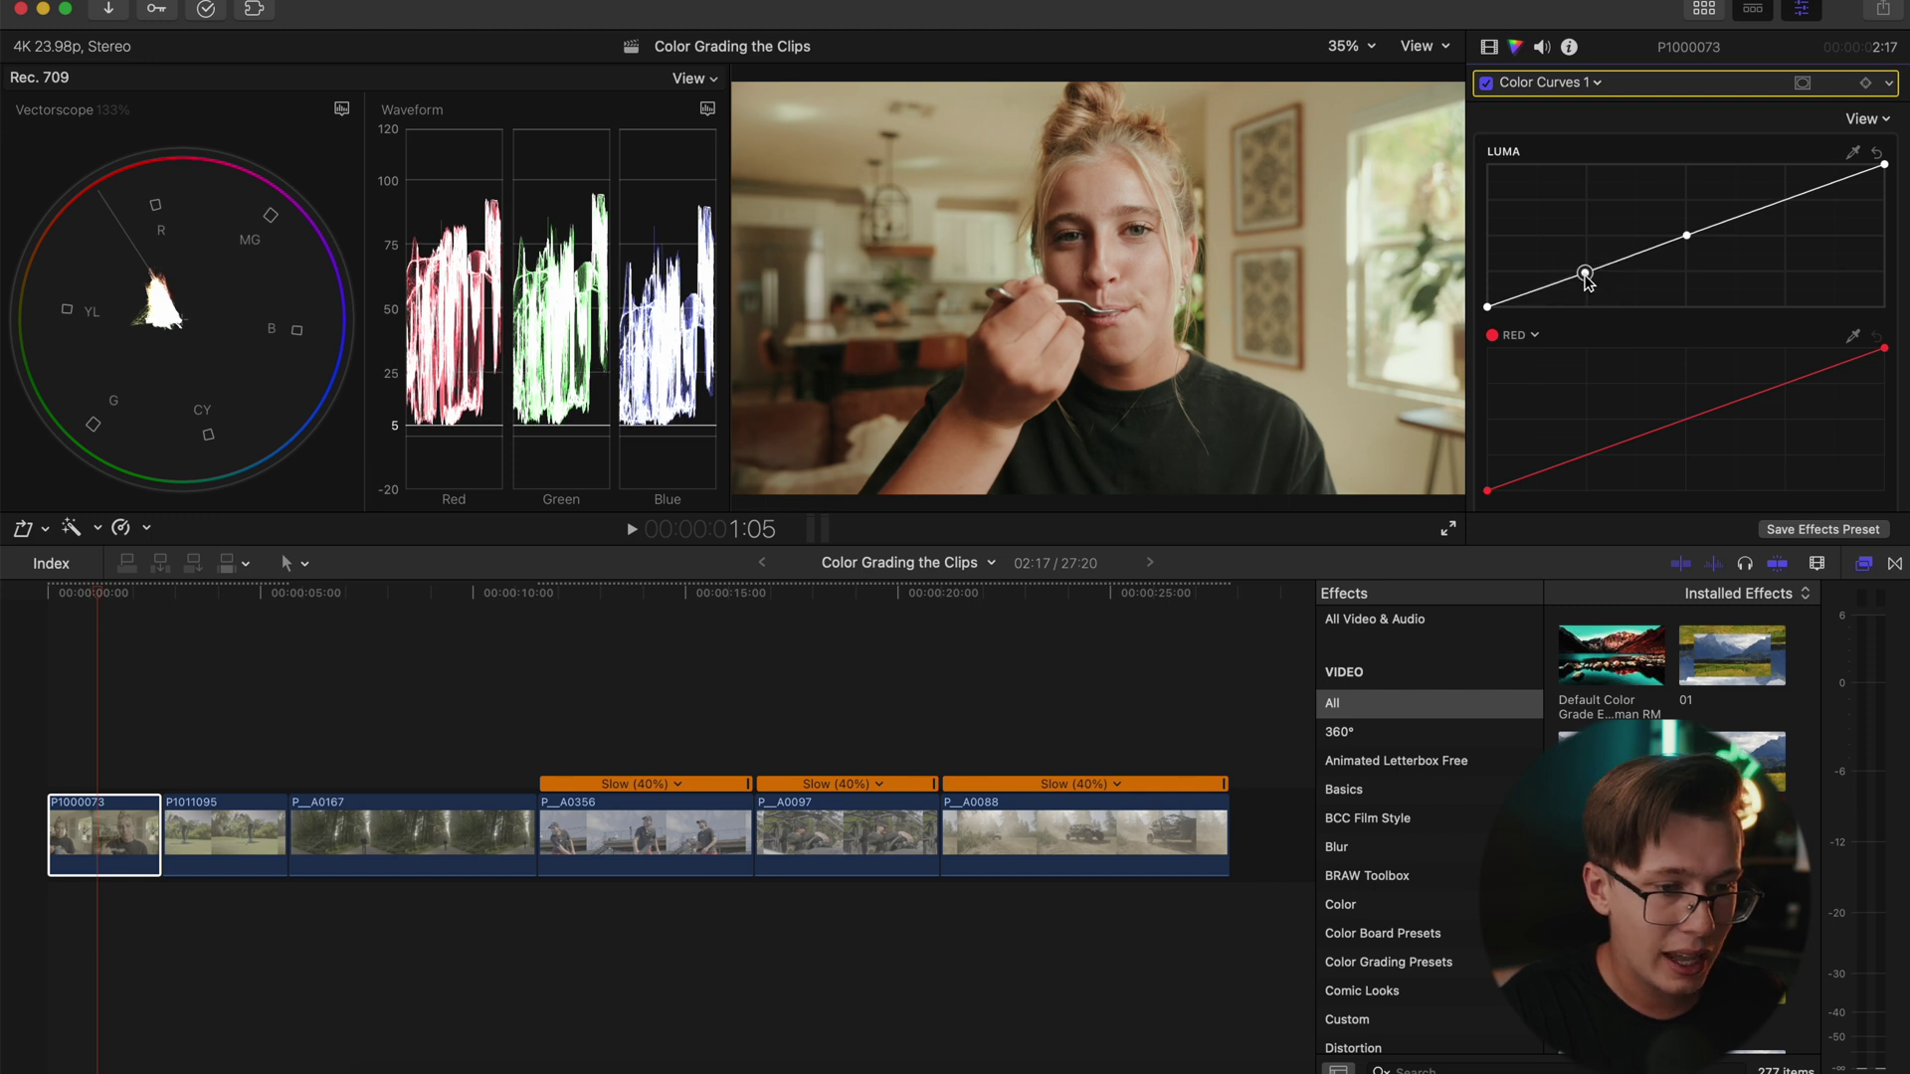
{"action": "left_click", "coordinate": [1791, 198]}
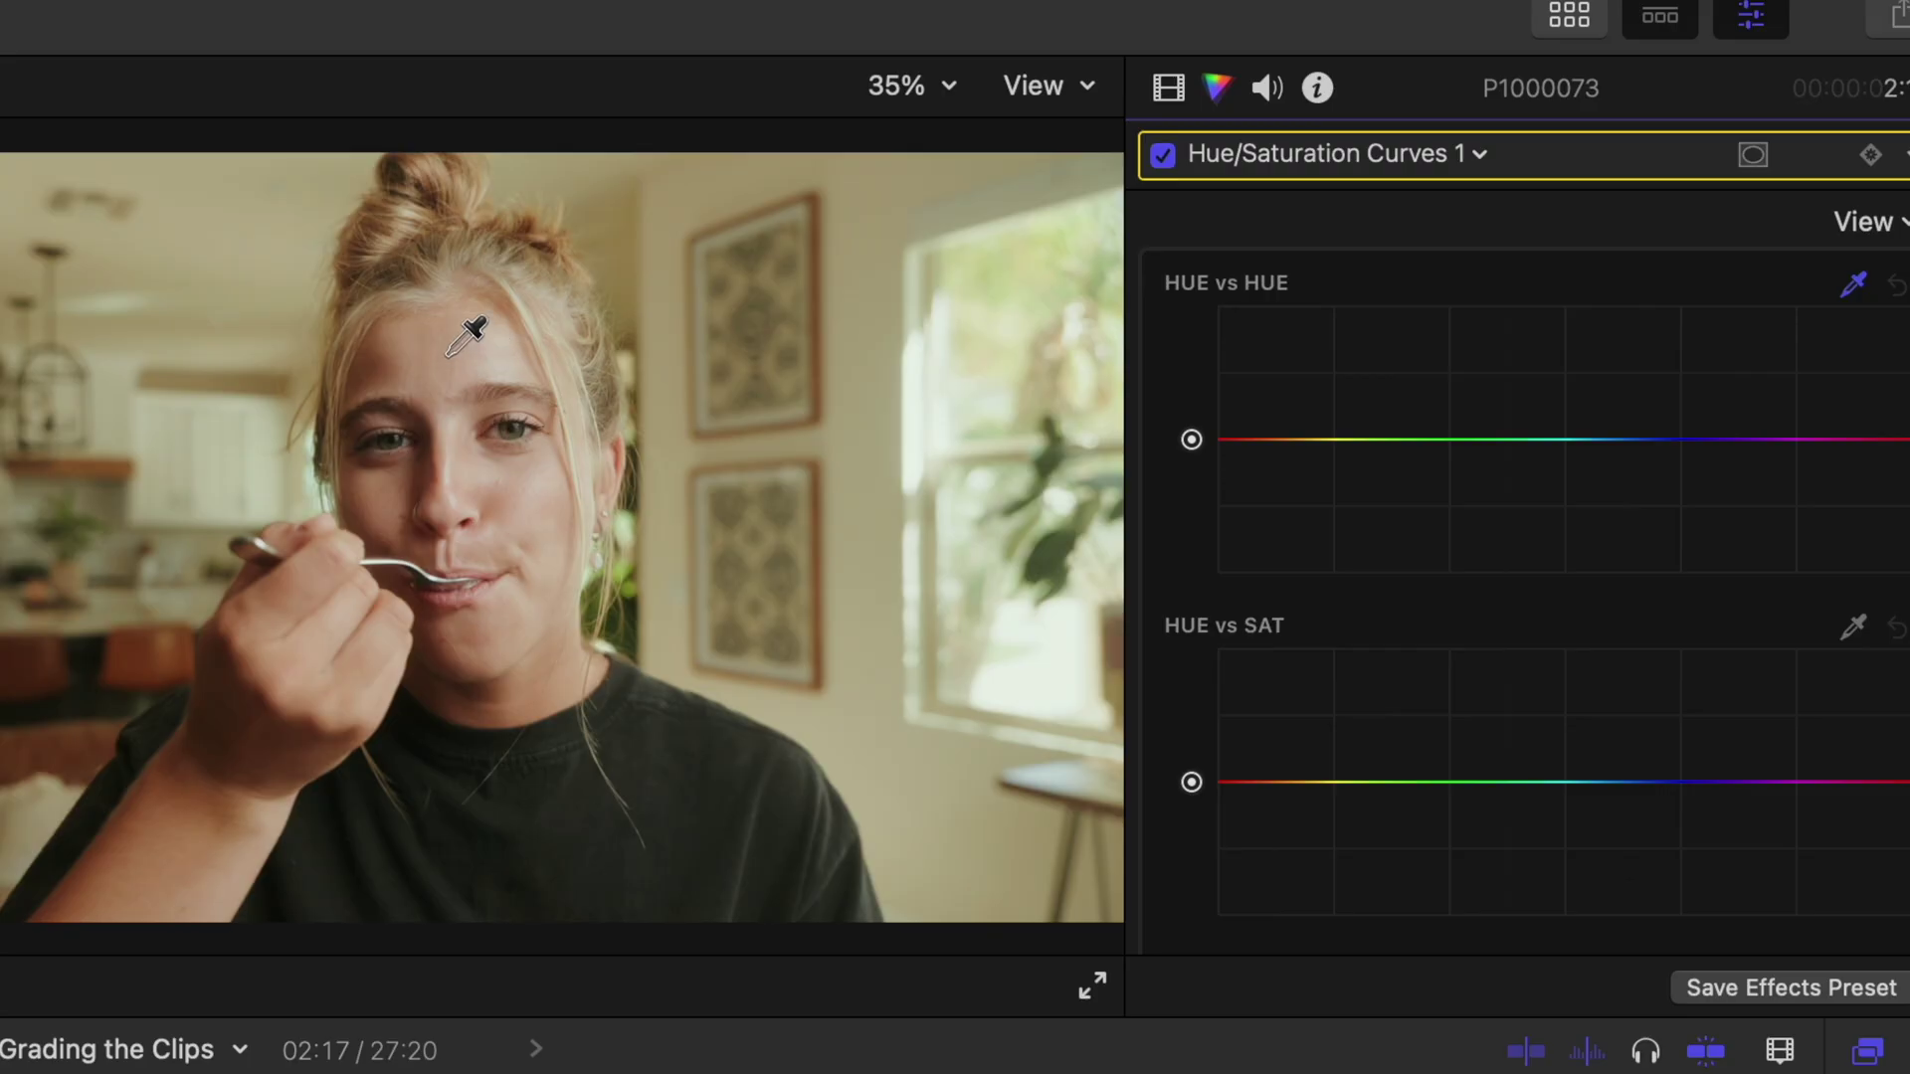
- Sample the forehead skin for the Hue vs Hue curve and add a color mask of that skin tone to Hue/Saturation Curves 1
{"action": "left_click", "coordinate": [493, 329]}
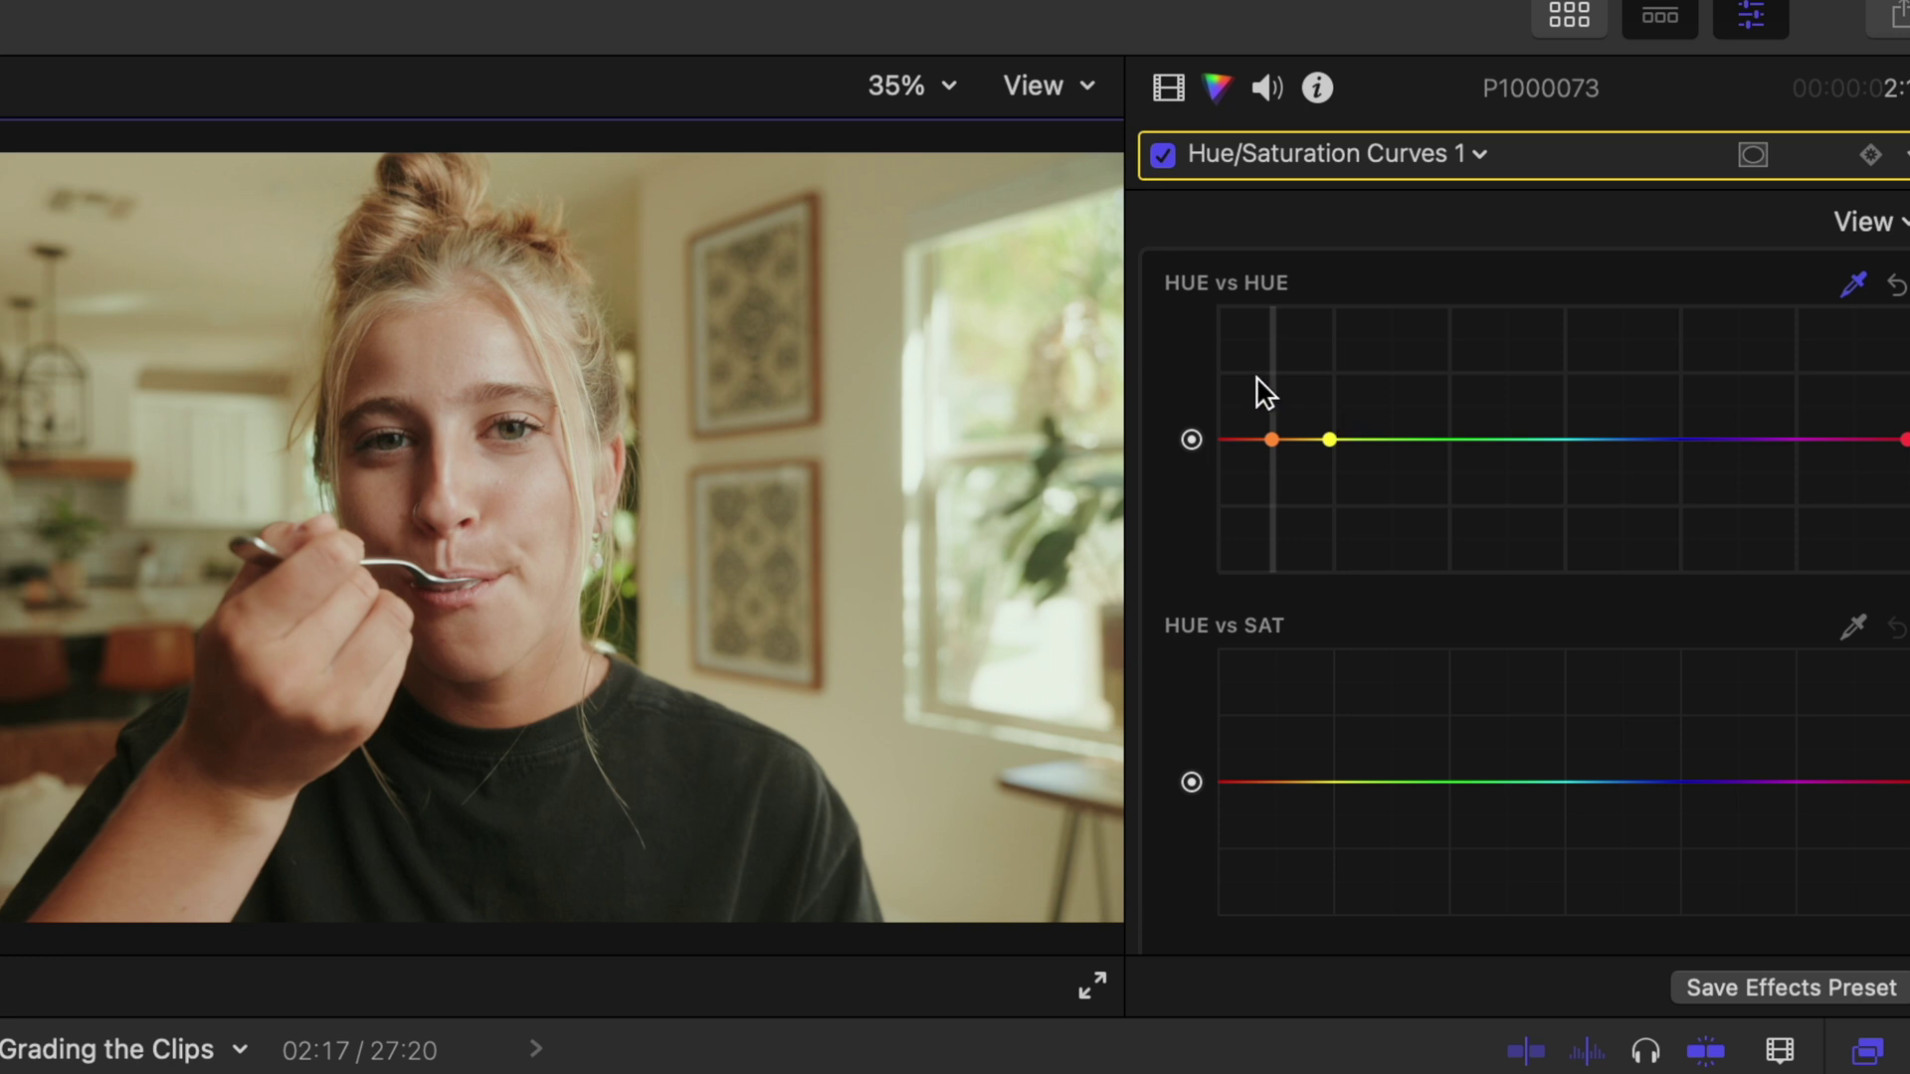
{"action": "left_click", "coordinate": [1753, 158]}
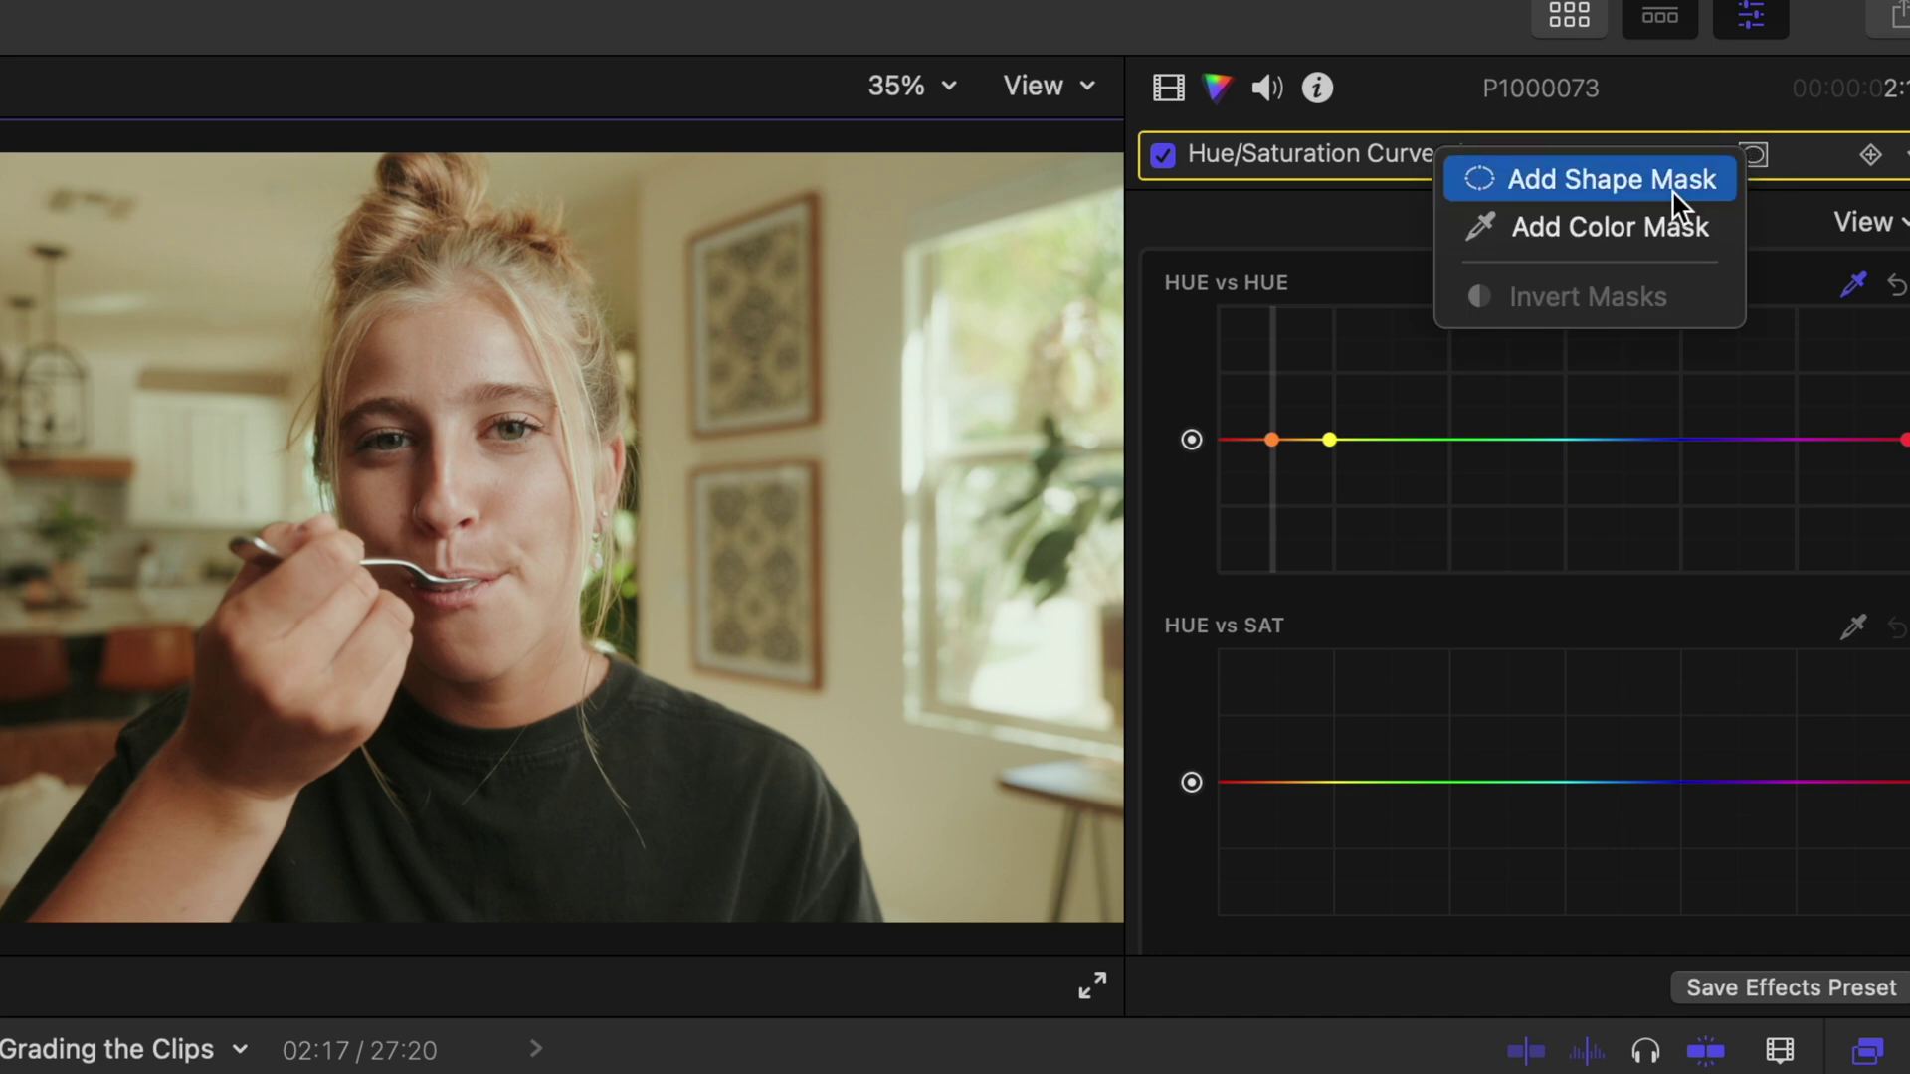
{"action": "left_click", "coordinate": [1641, 229]}
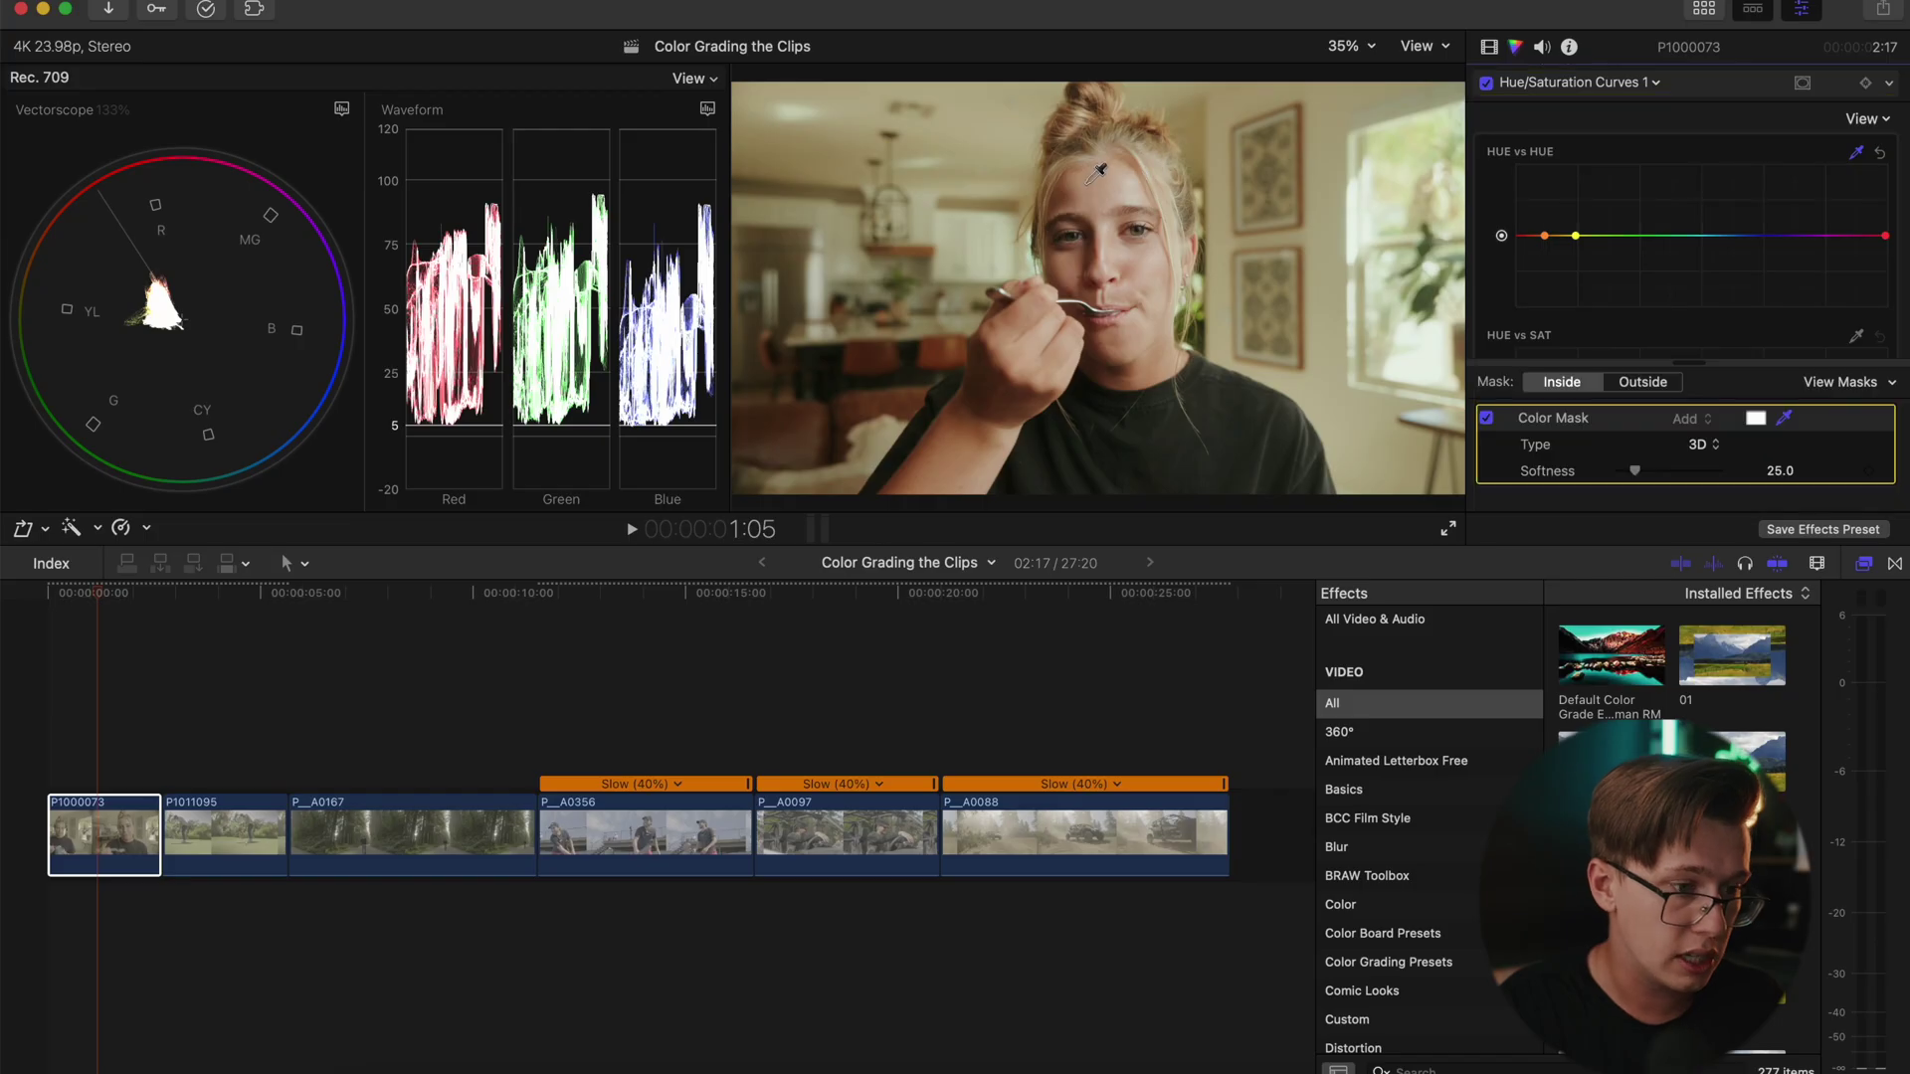
{"action": "left_click_drag", "start_coordinate": [1098, 177], "coordinate": [1102, 190]}
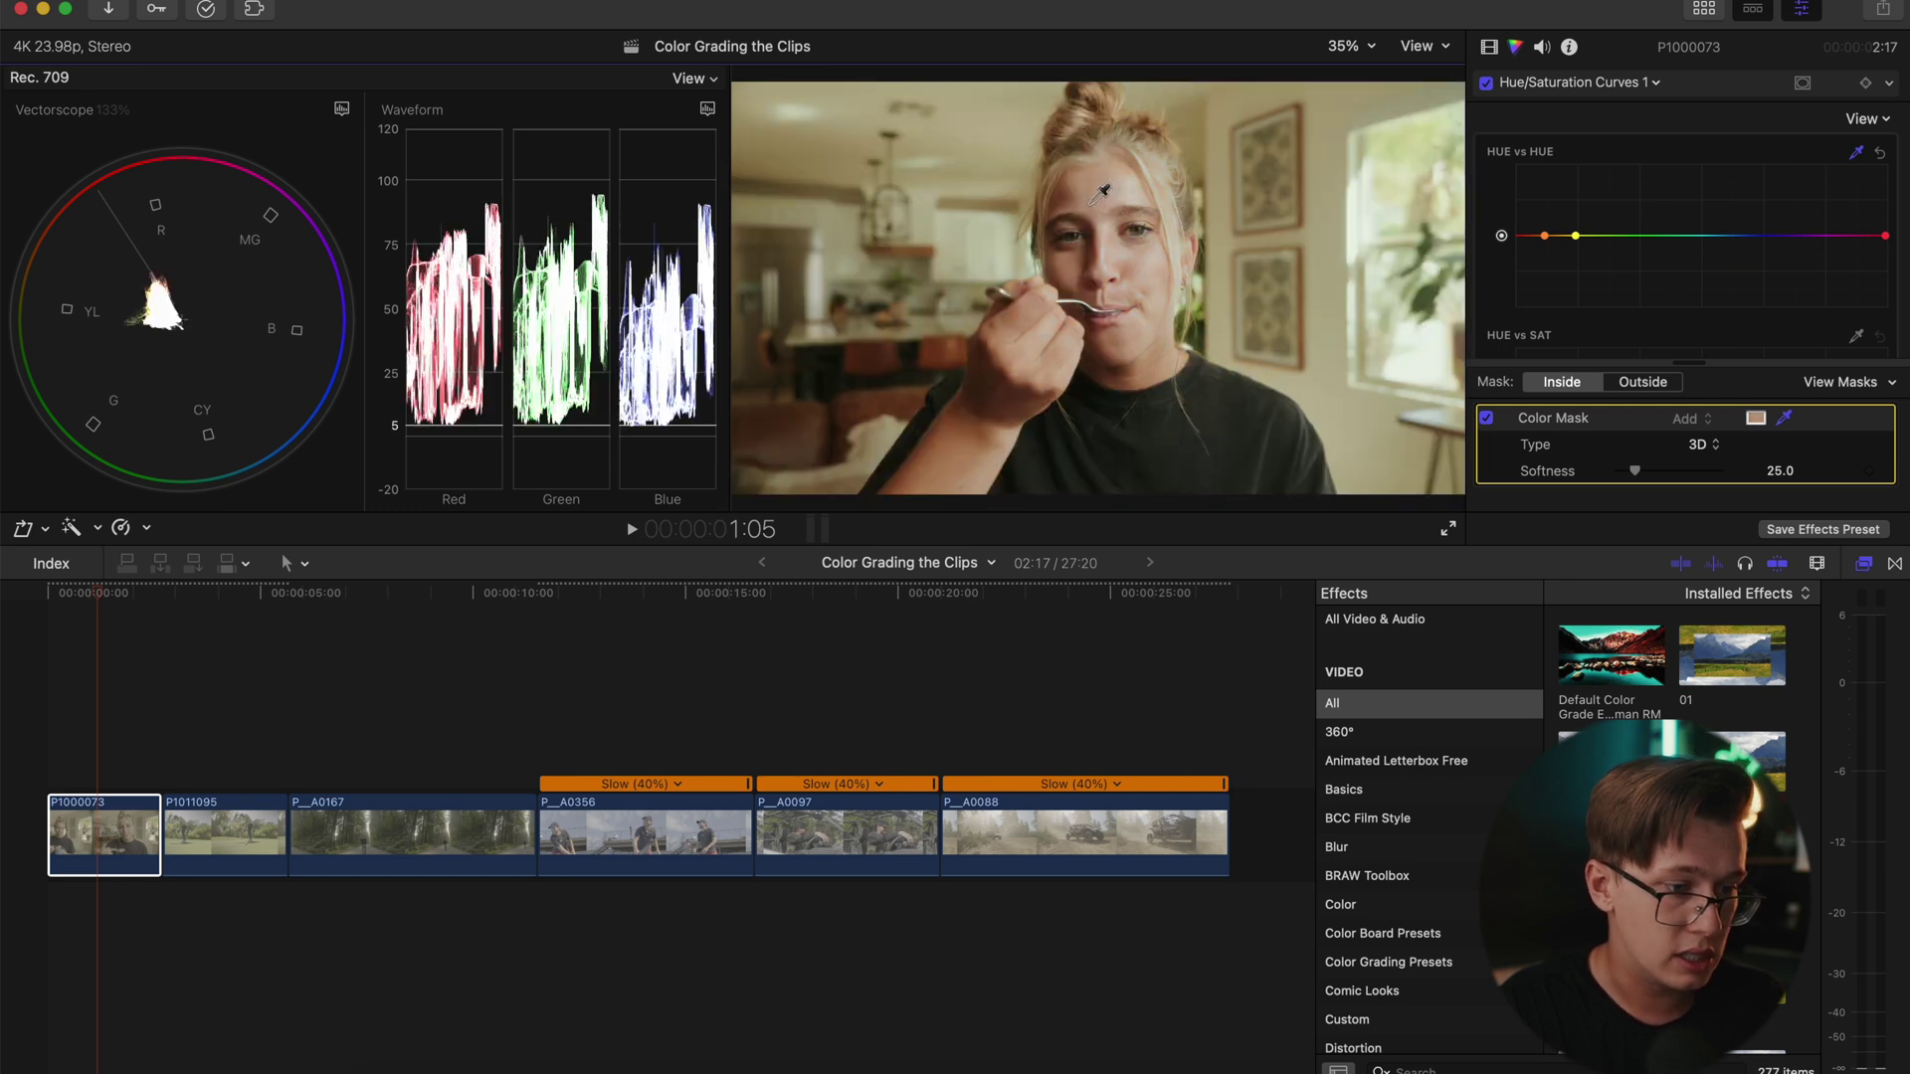
{"action": "left_click", "coordinate": [1853, 384]}
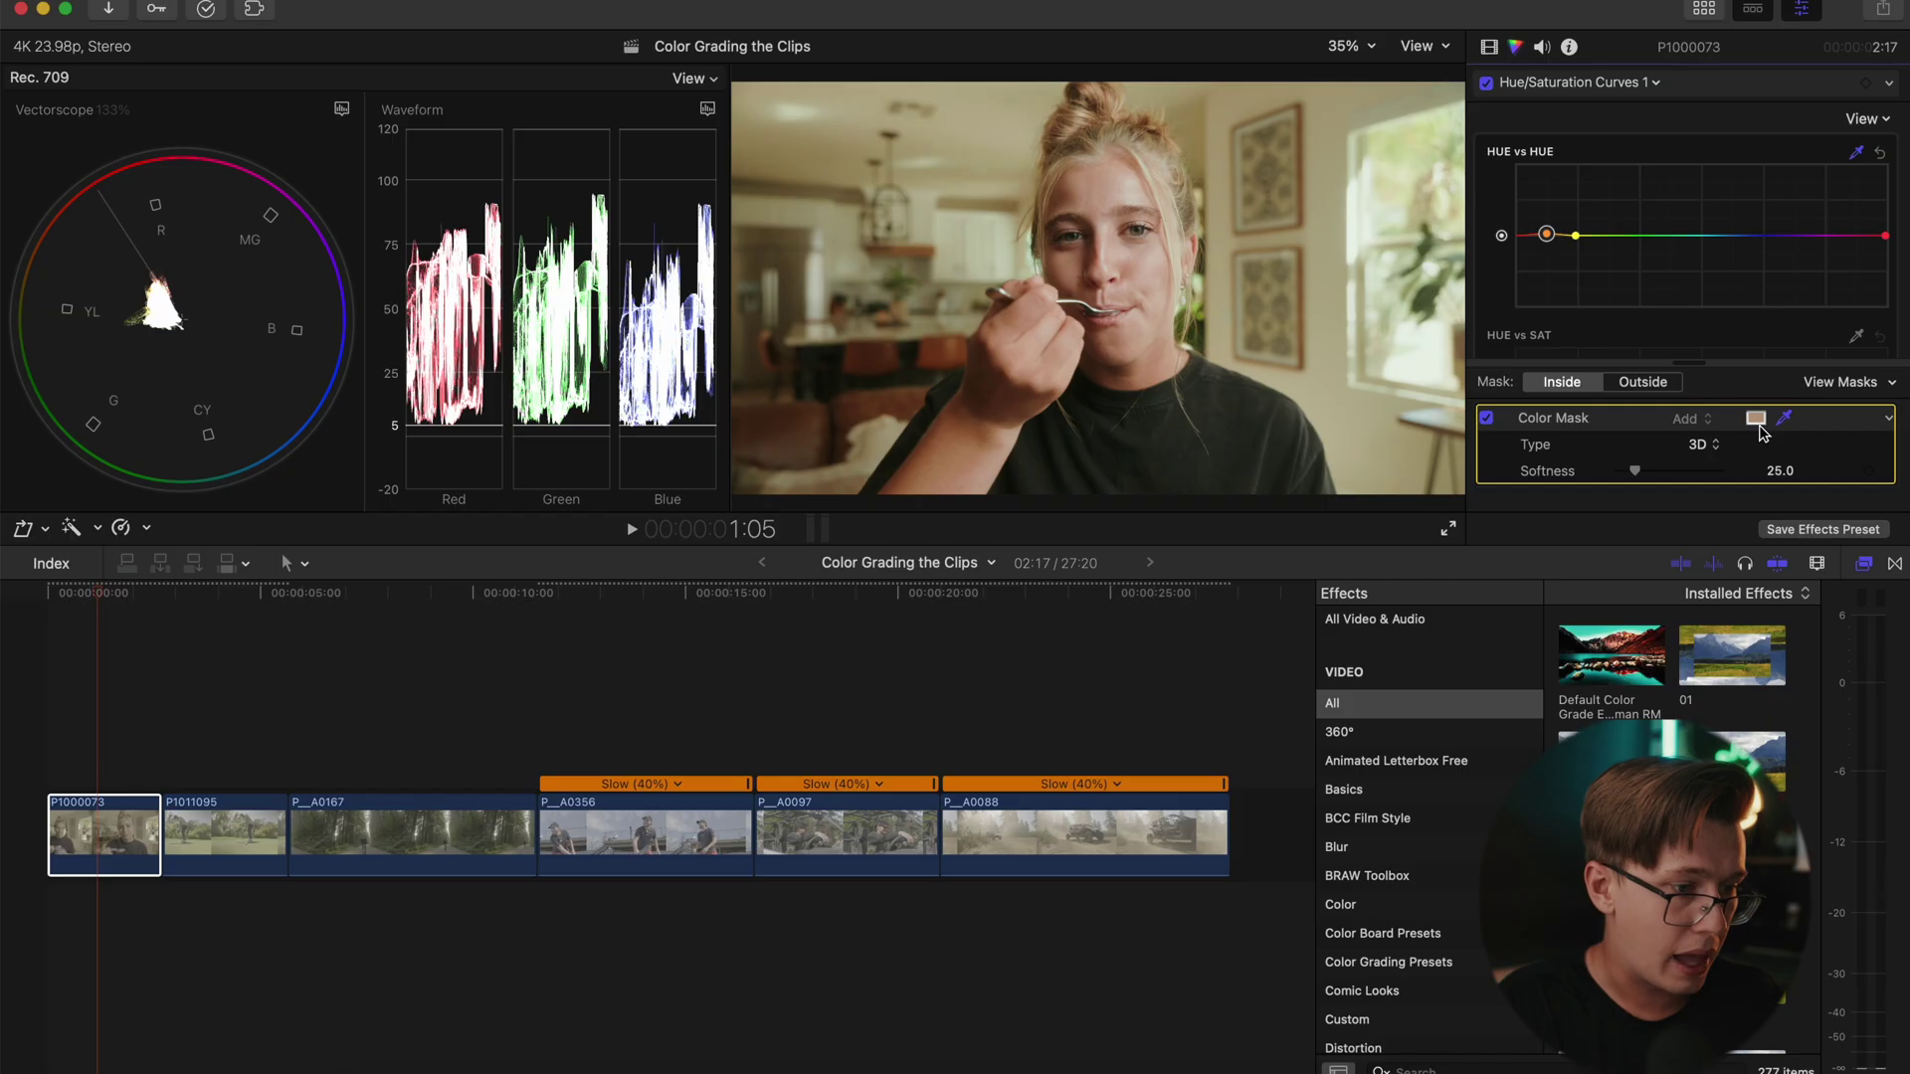
- Delete the color mask and turn Hue/Saturation Curves 1 off and on to compare its effect
{"action": "left_click", "coordinate": [1889, 419]}
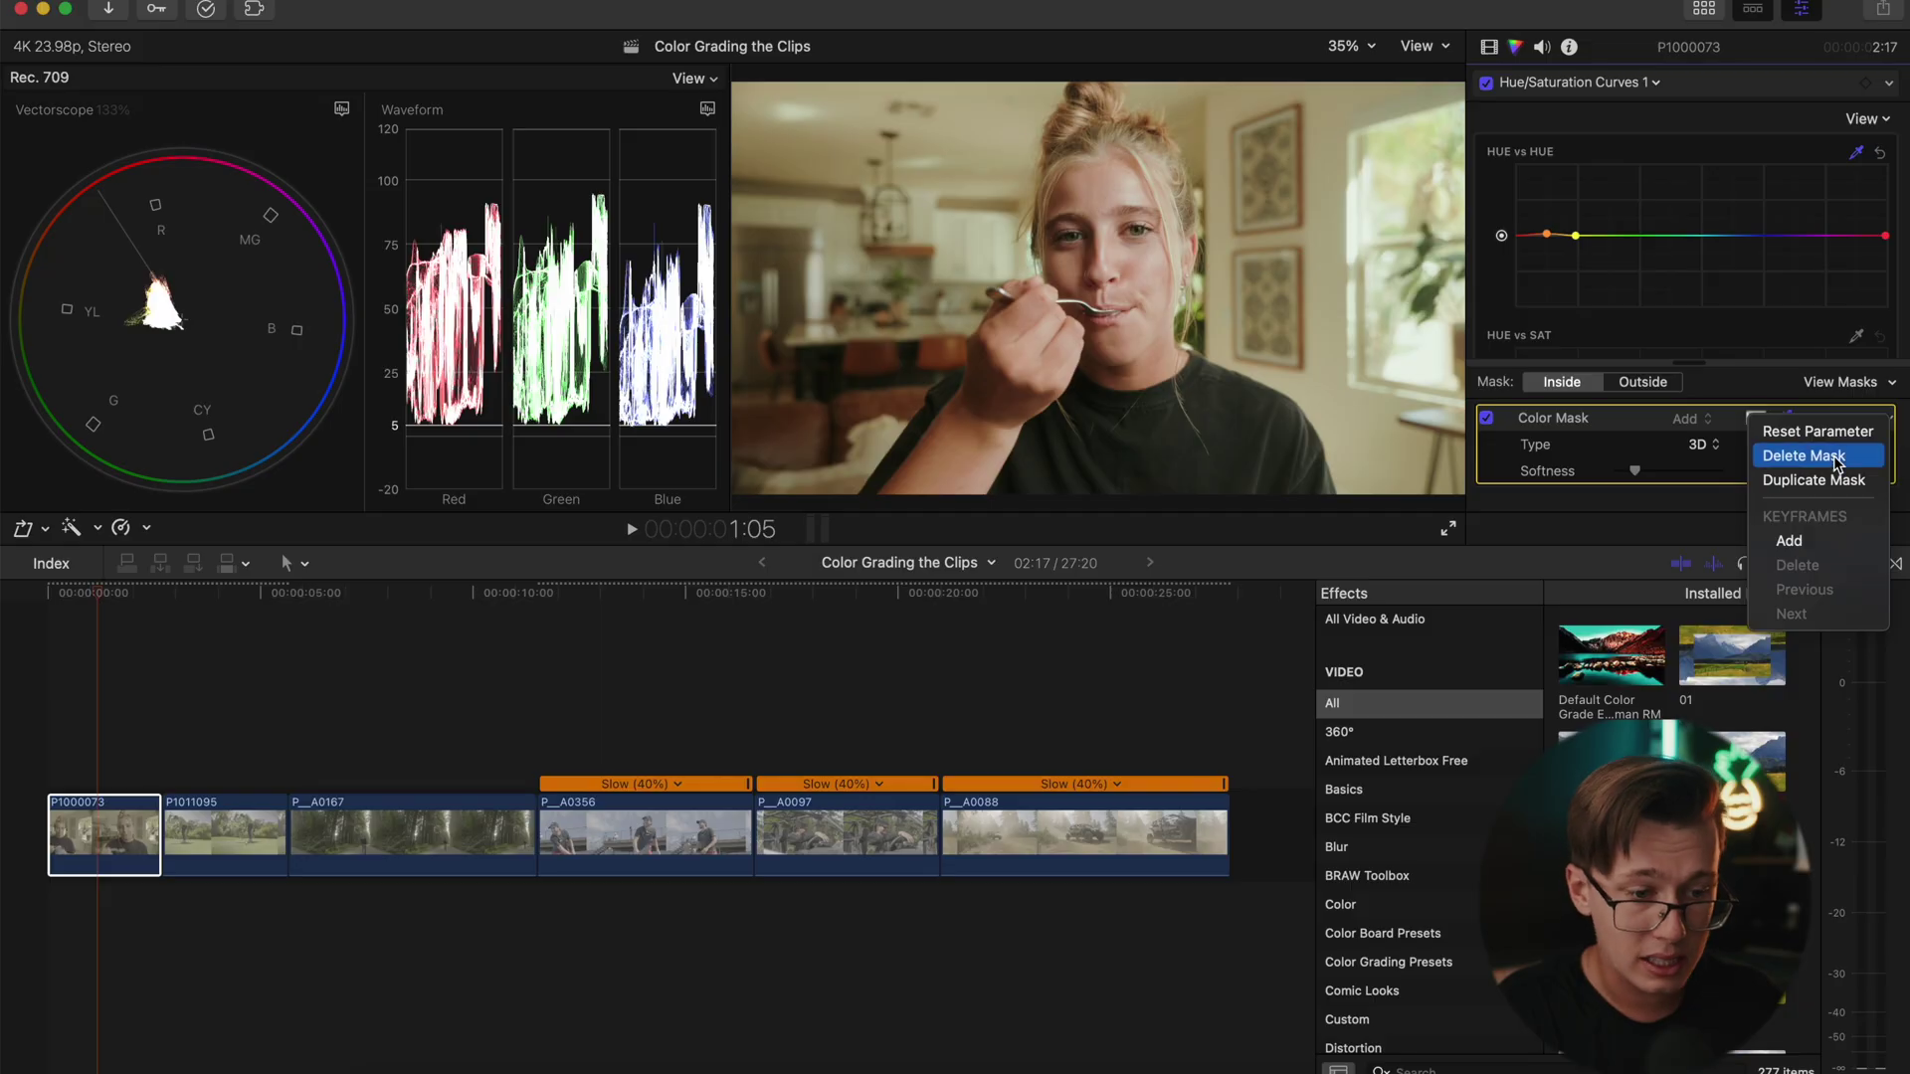
{"action": "left_click", "coordinate": [1711, 726]}
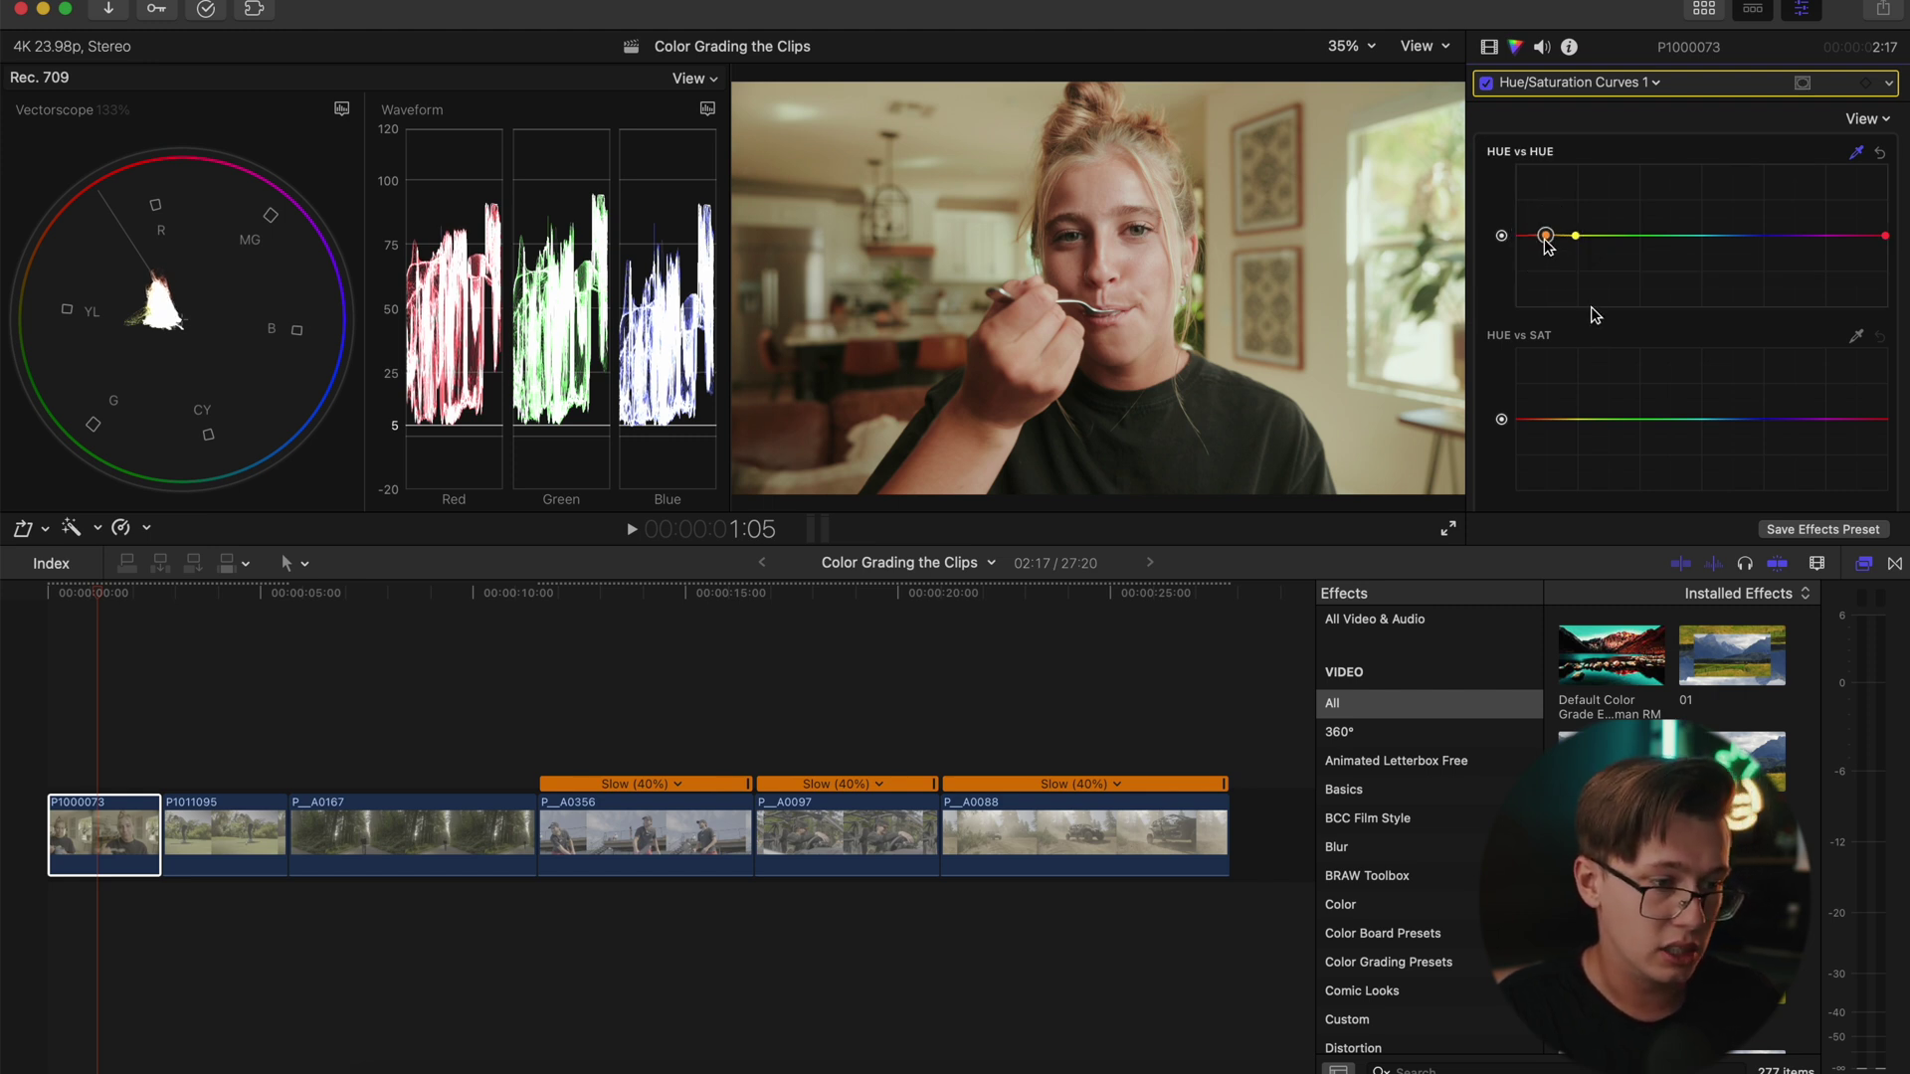
{"action": "left_click", "coordinate": [1486, 83]}
{"action": "left_click", "coordinate": [1486, 83]}
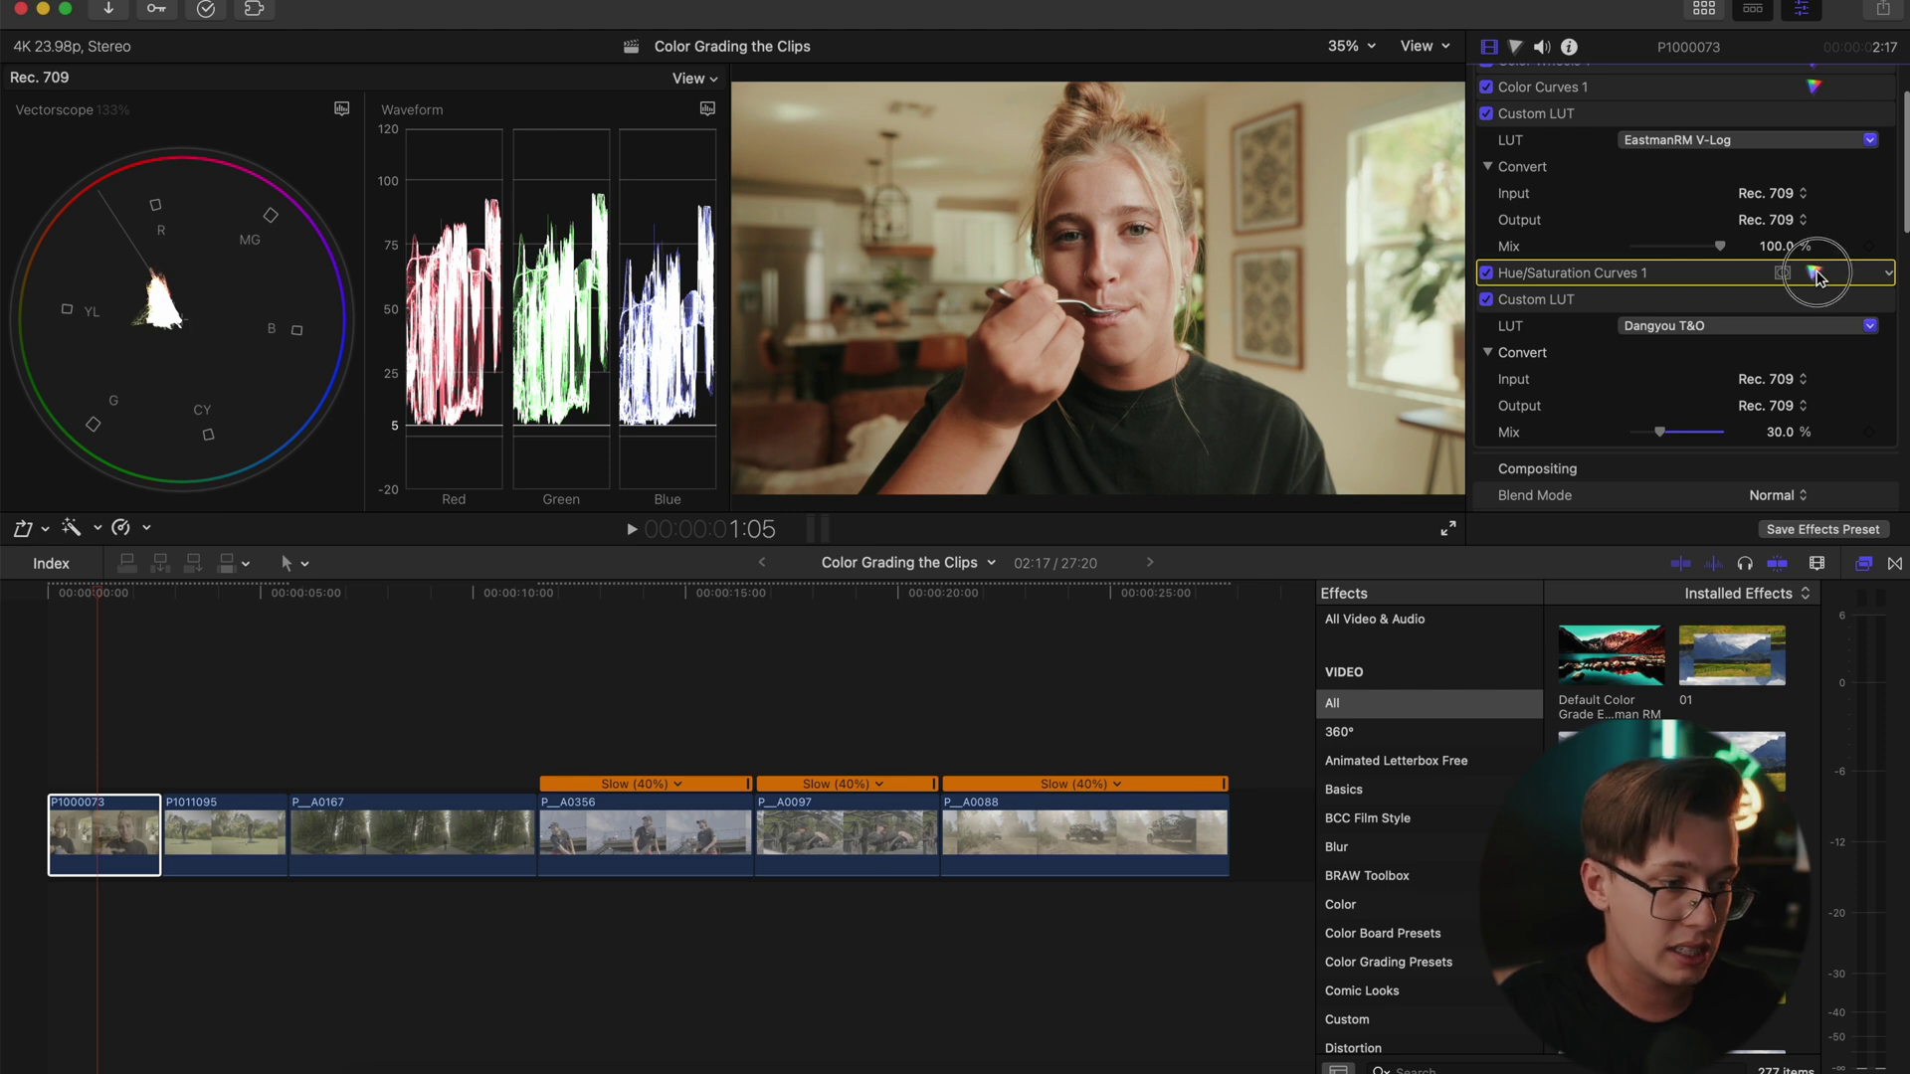
- Reset the Hue vs Hue curve and remove Hue/Saturation Curves 1 from clip P1000073
{"action": "left_click", "coordinate": [1815, 277]}
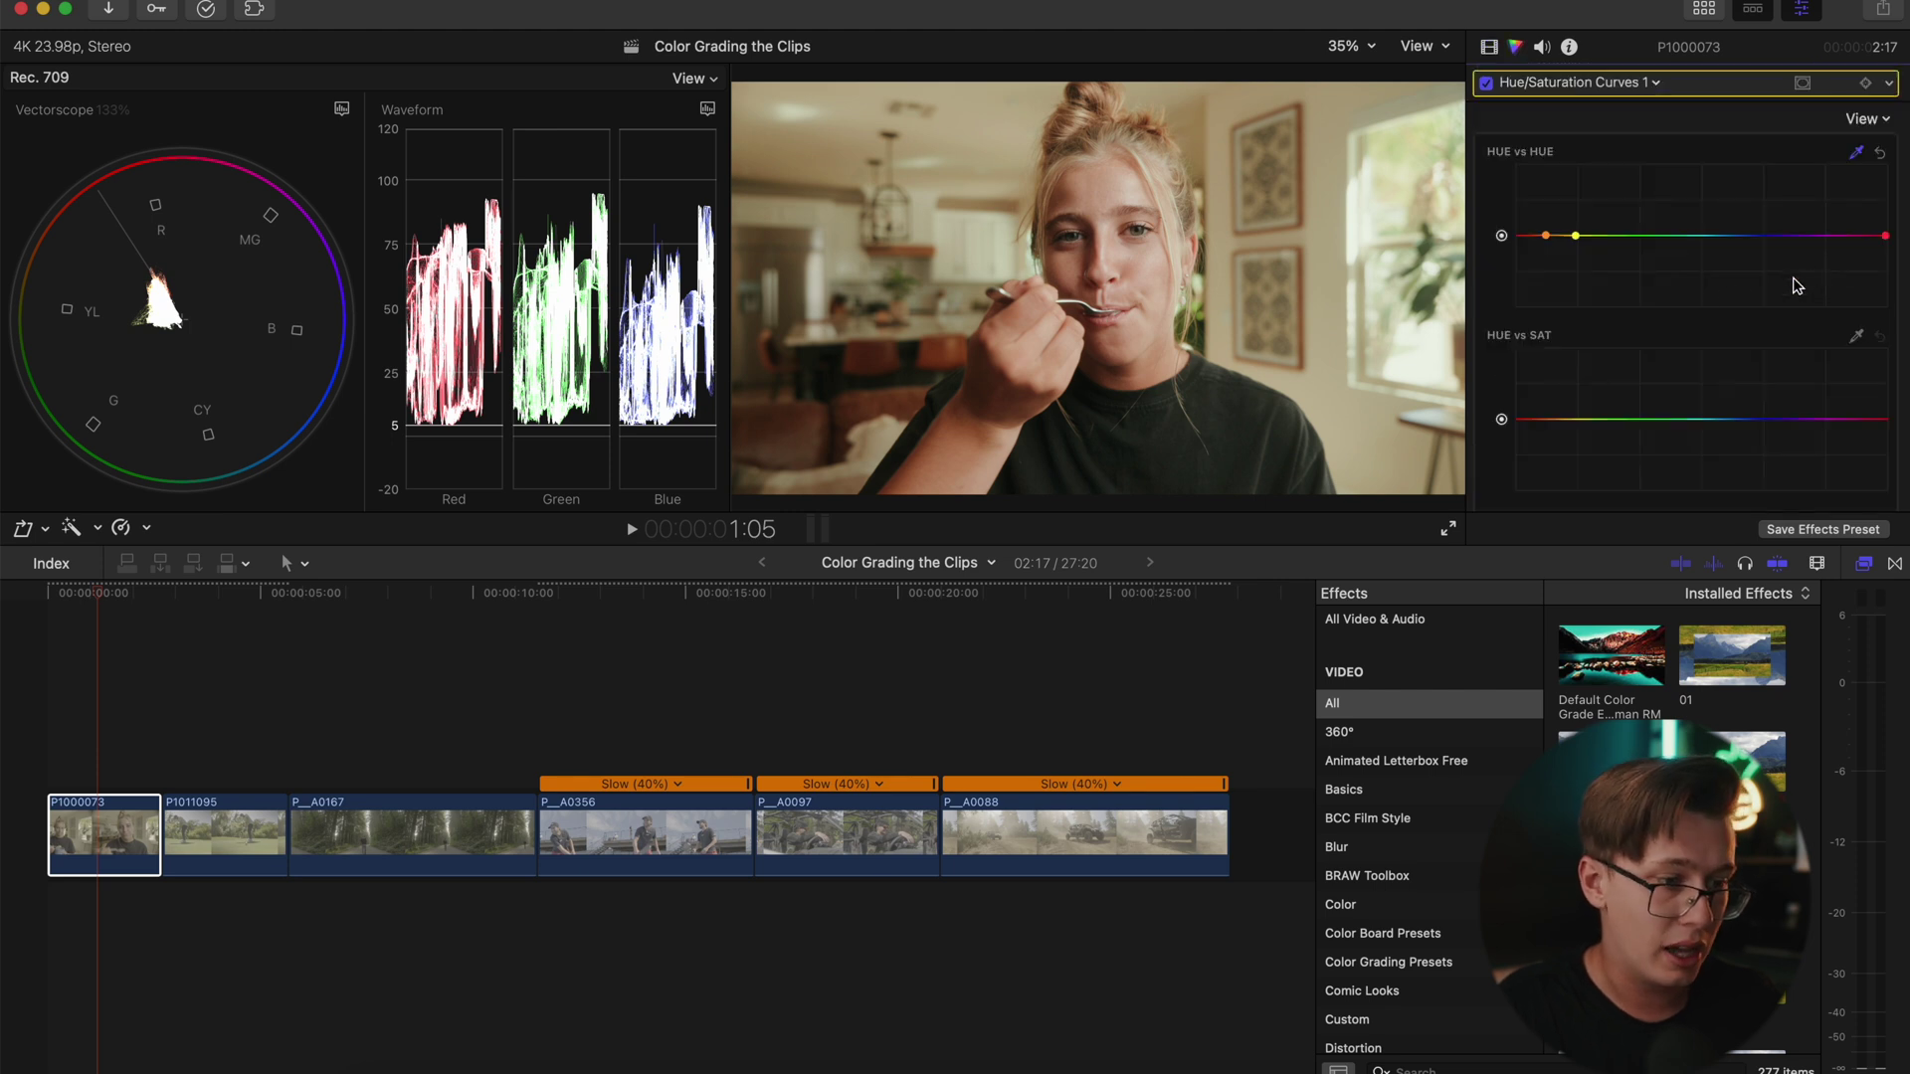
{"action": "left_click", "coordinate": [1880, 154]}
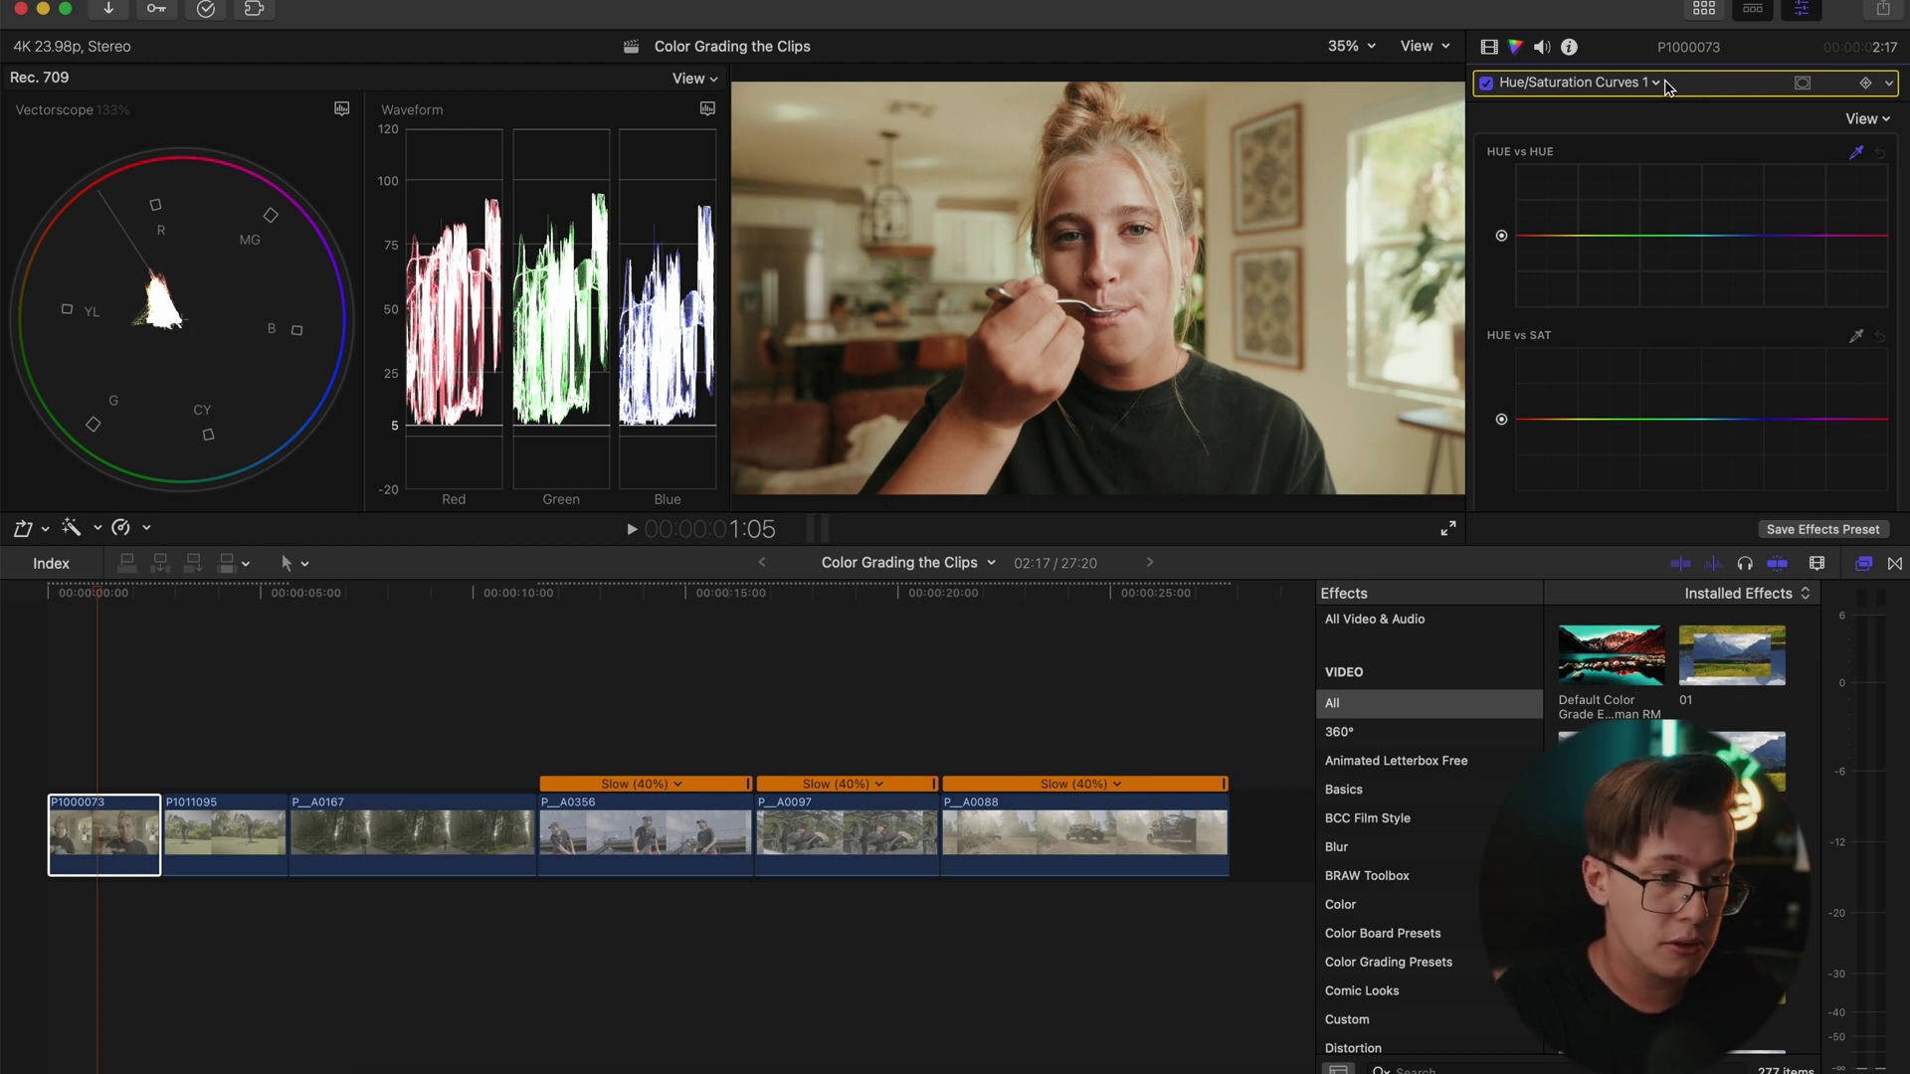
{"action": "left_click", "coordinate": [1489, 46]}
{"action": "scroll", "coordinate": [1681, 249], "scroll_direction": "up", "scroll_amount": 2}
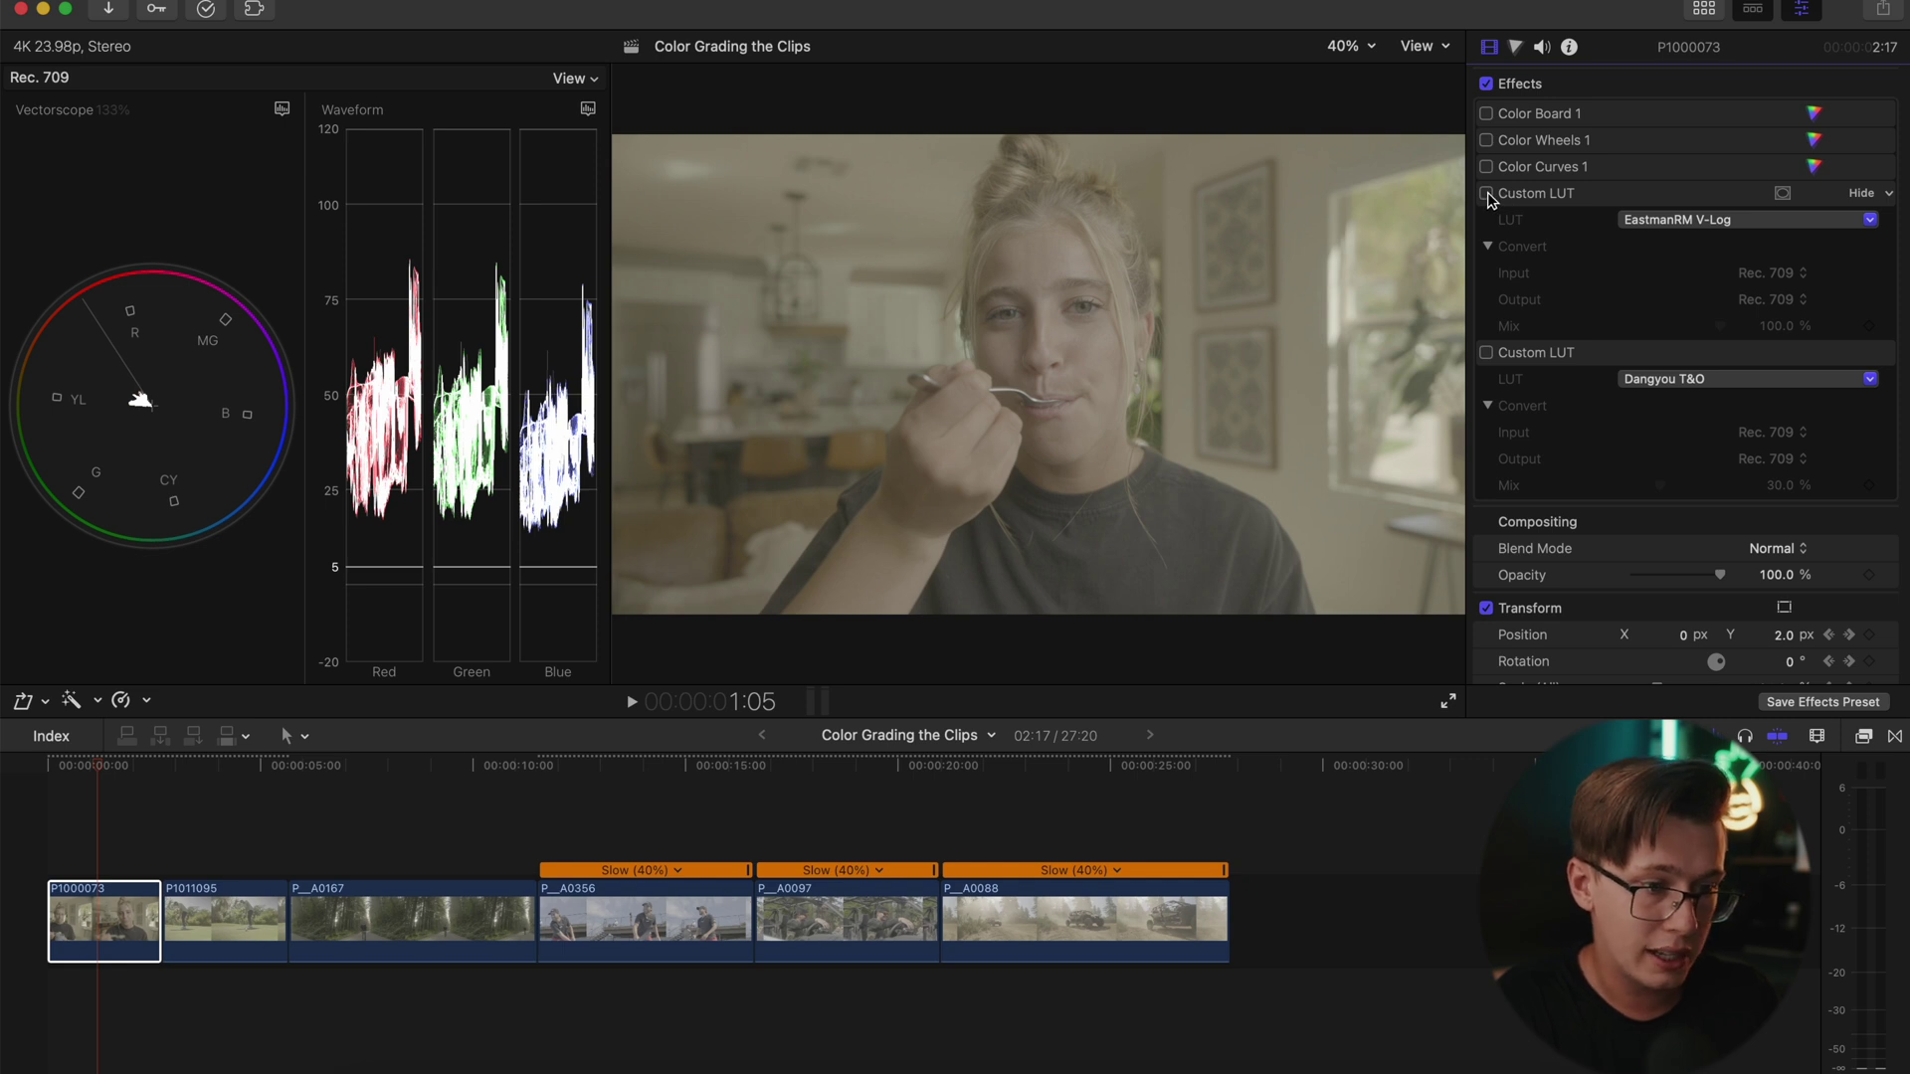
- Turn the EastmanRM V-Log LUT, Color Board 1, Color Wheels 1, Color Curves 1 and the Dangyou T&O LUT back on
{"action": "left_click", "coordinate": [1486, 194]}
{"action": "left_click", "coordinate": [1486, 113]}
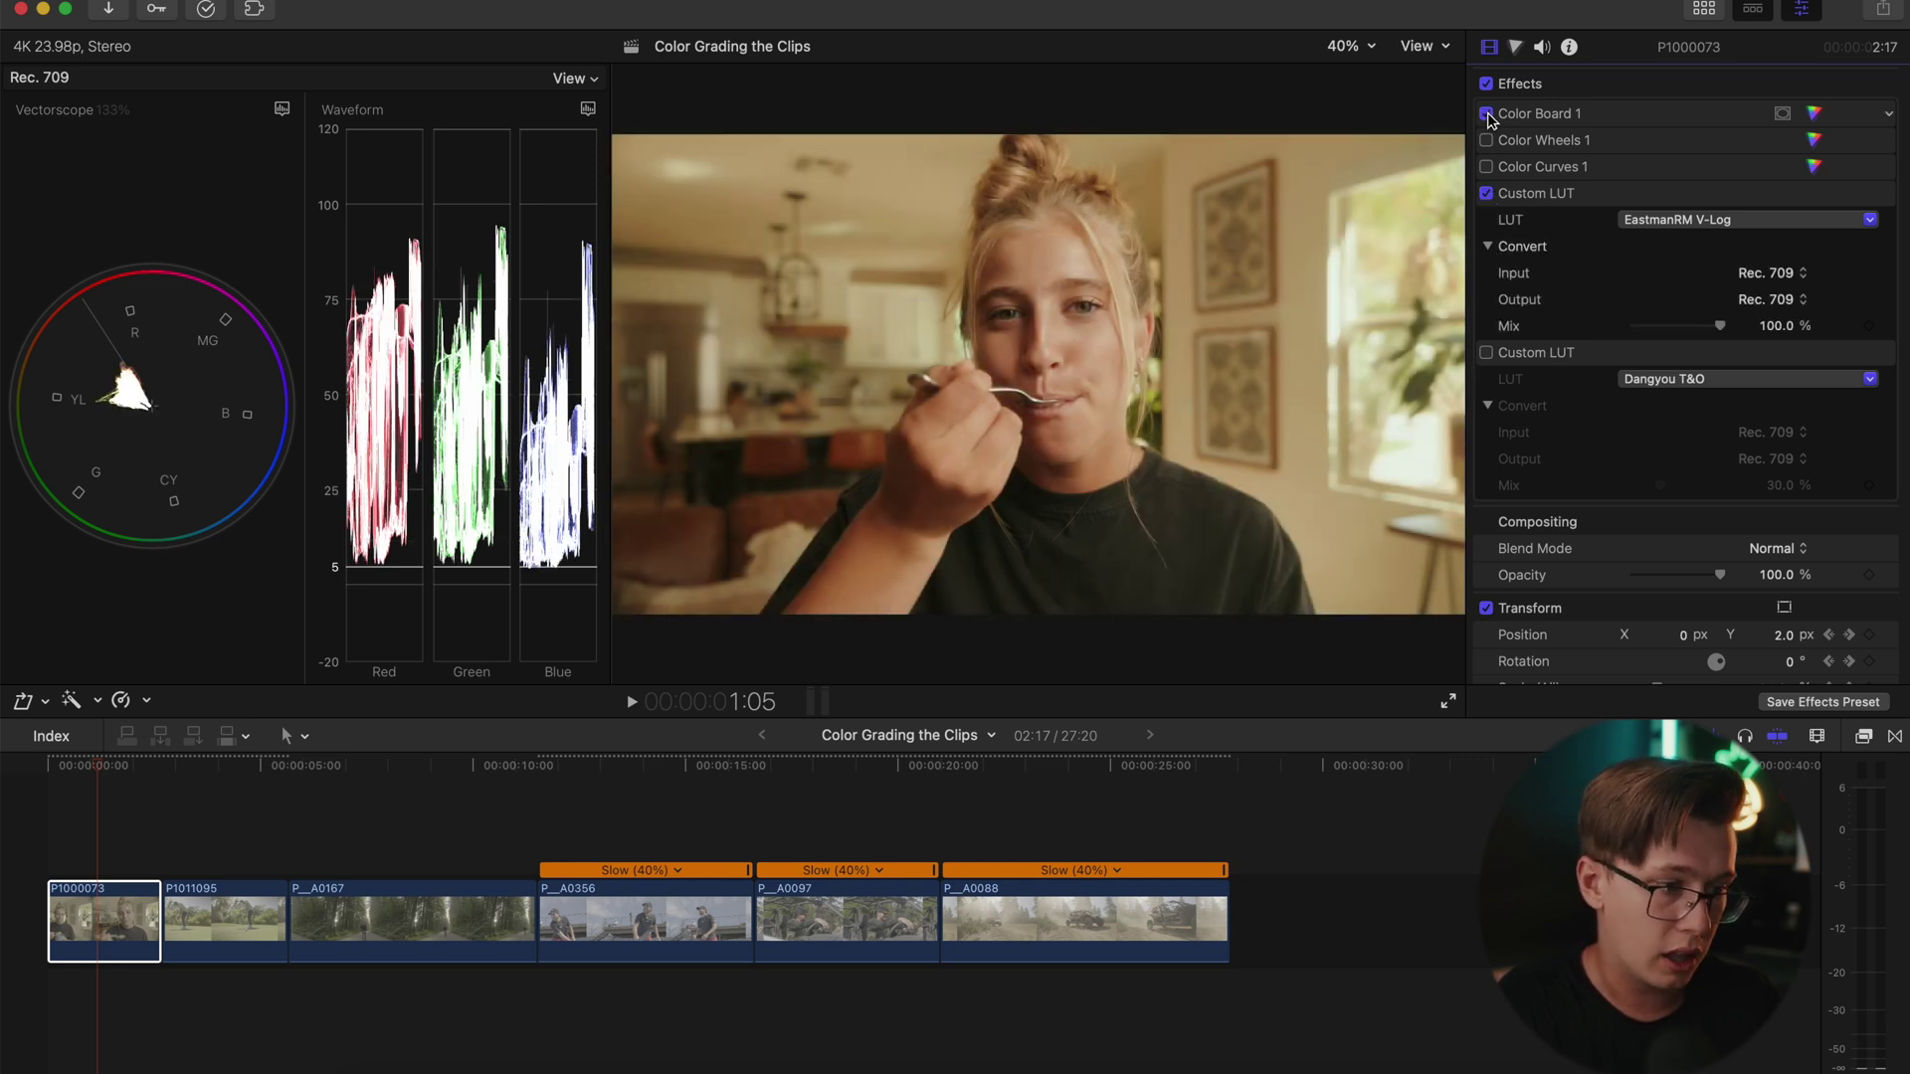
{"action": "left_click", "coordinate": [1487, 140]}
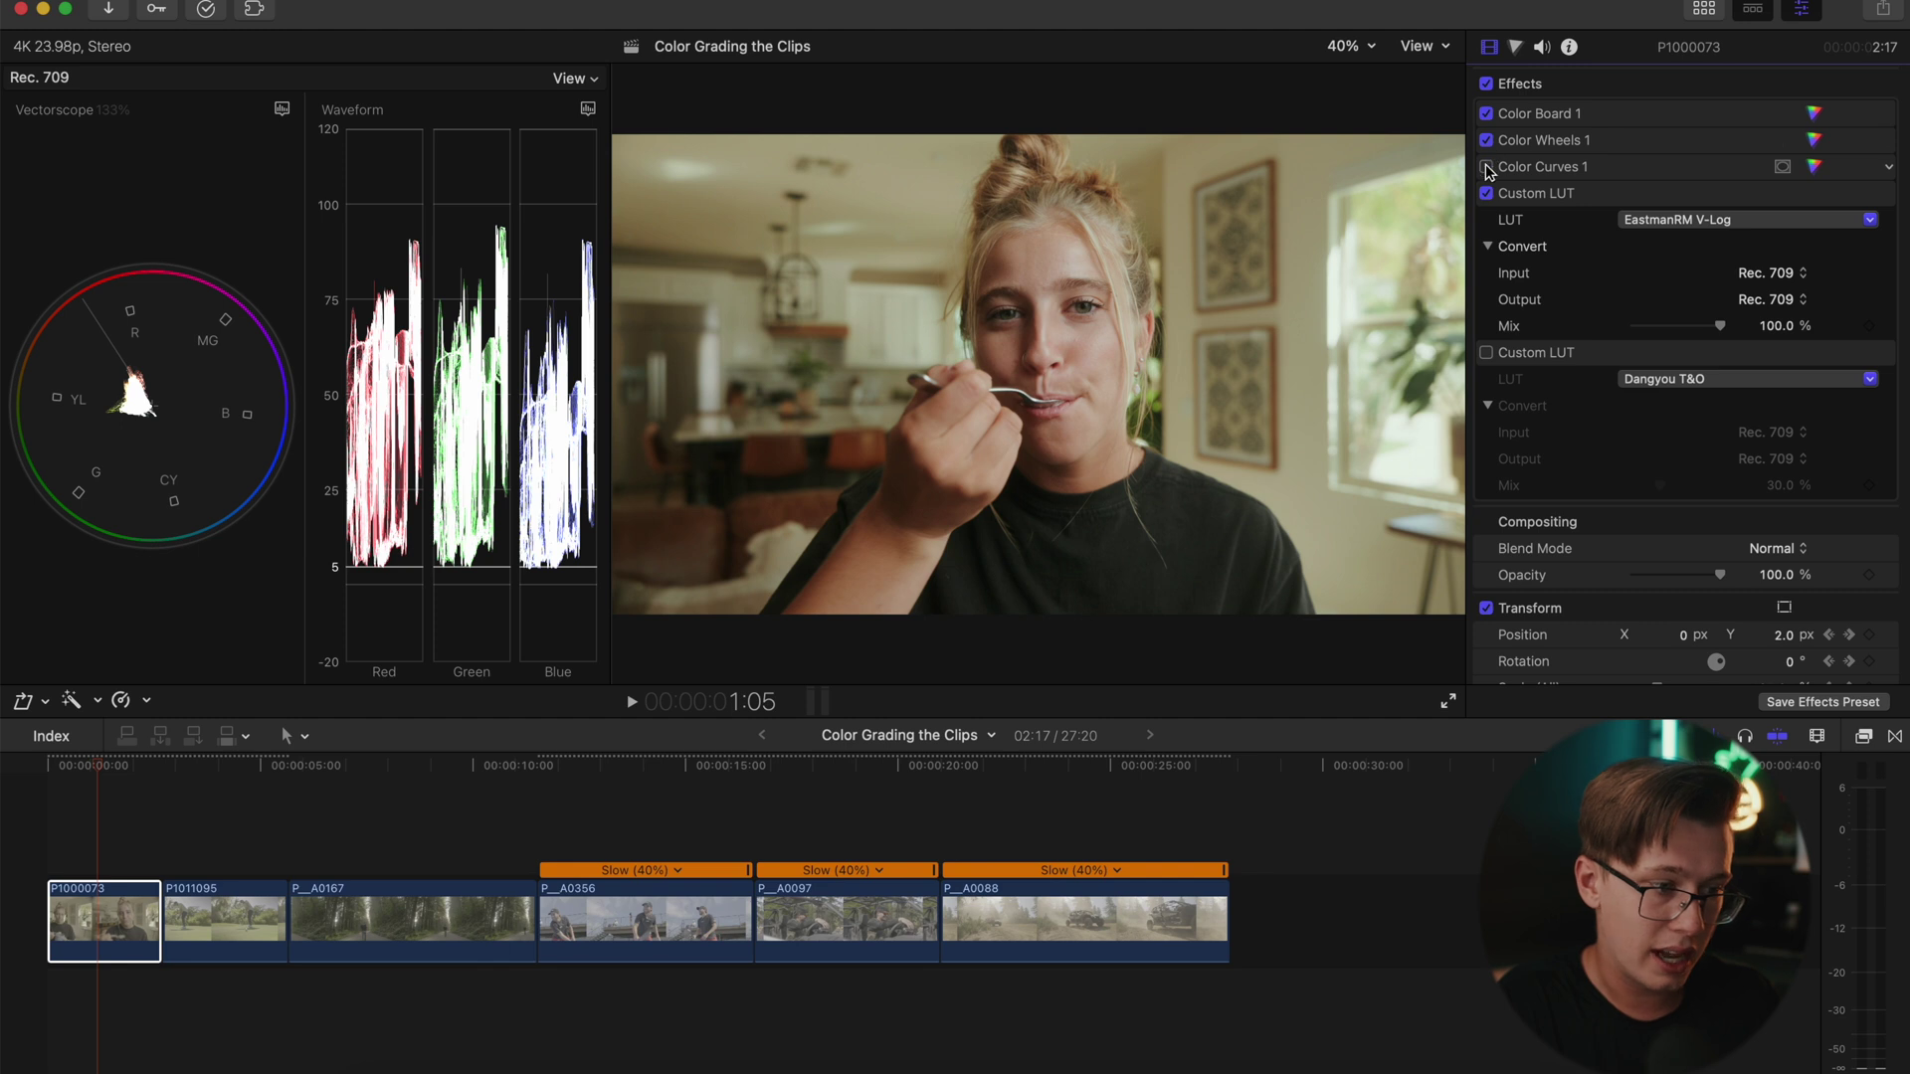
{"action": "left_click", "coordinate": [1487, 167]}
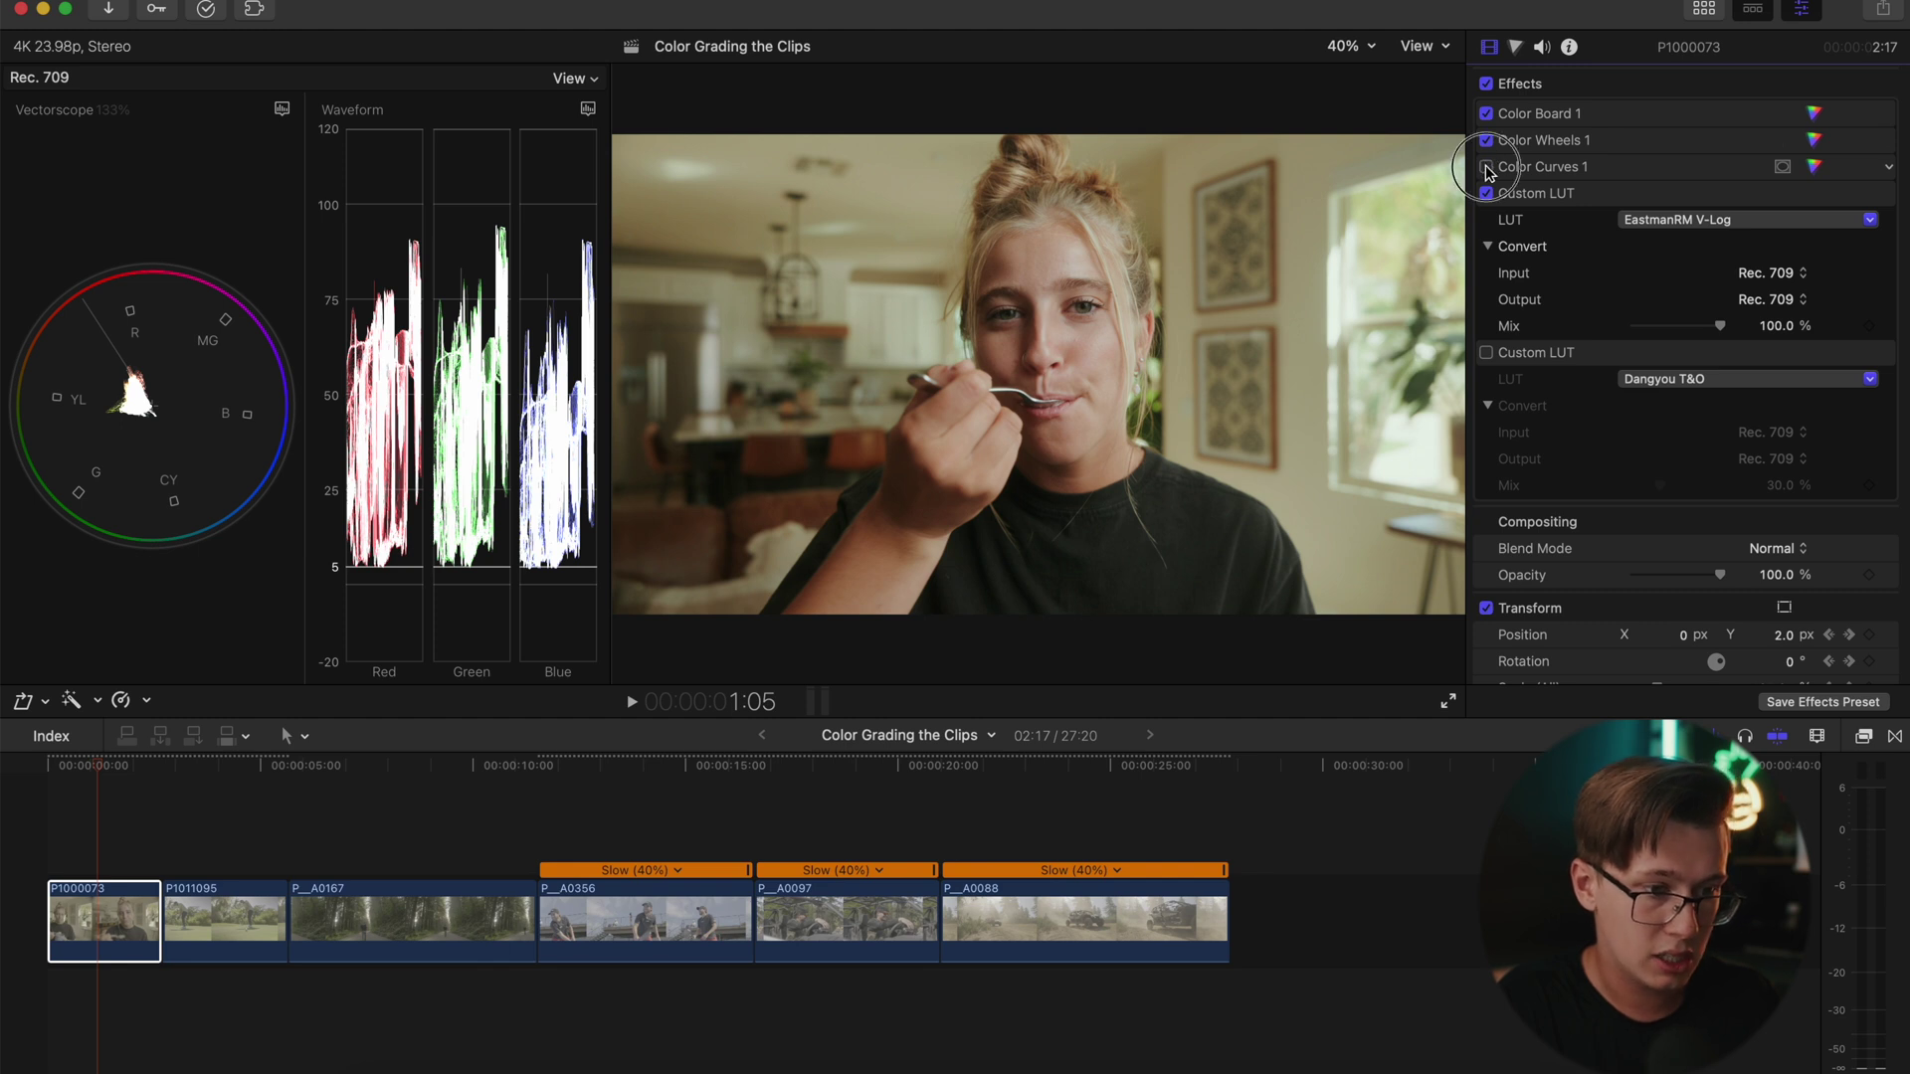
{"action": "left_click", "coordinate": [1487, 353]}
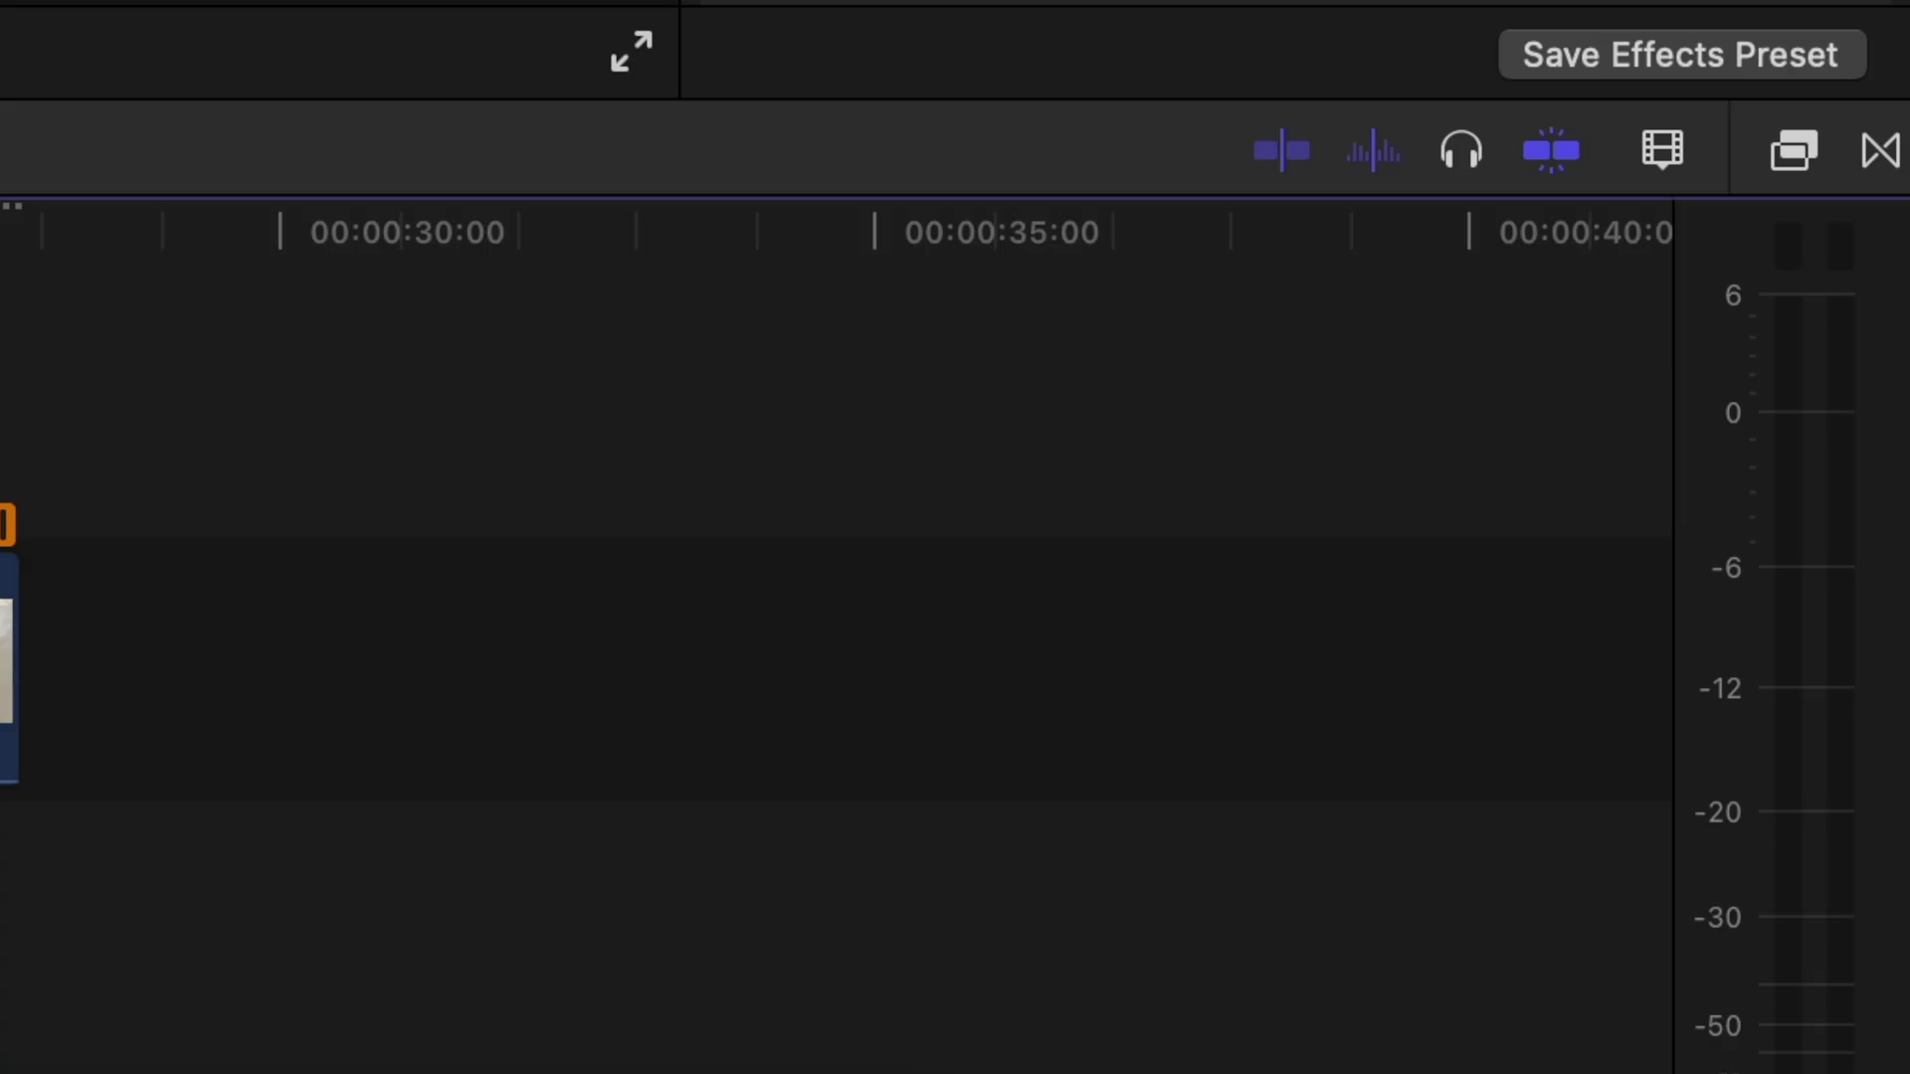
- Apply the grading preset to clip P1011095 and set Color Board 1 exposure to -10% shadows, -2% midtones and 2% highlights
{"action": "left_click", "coordinate": [1790, 154]}
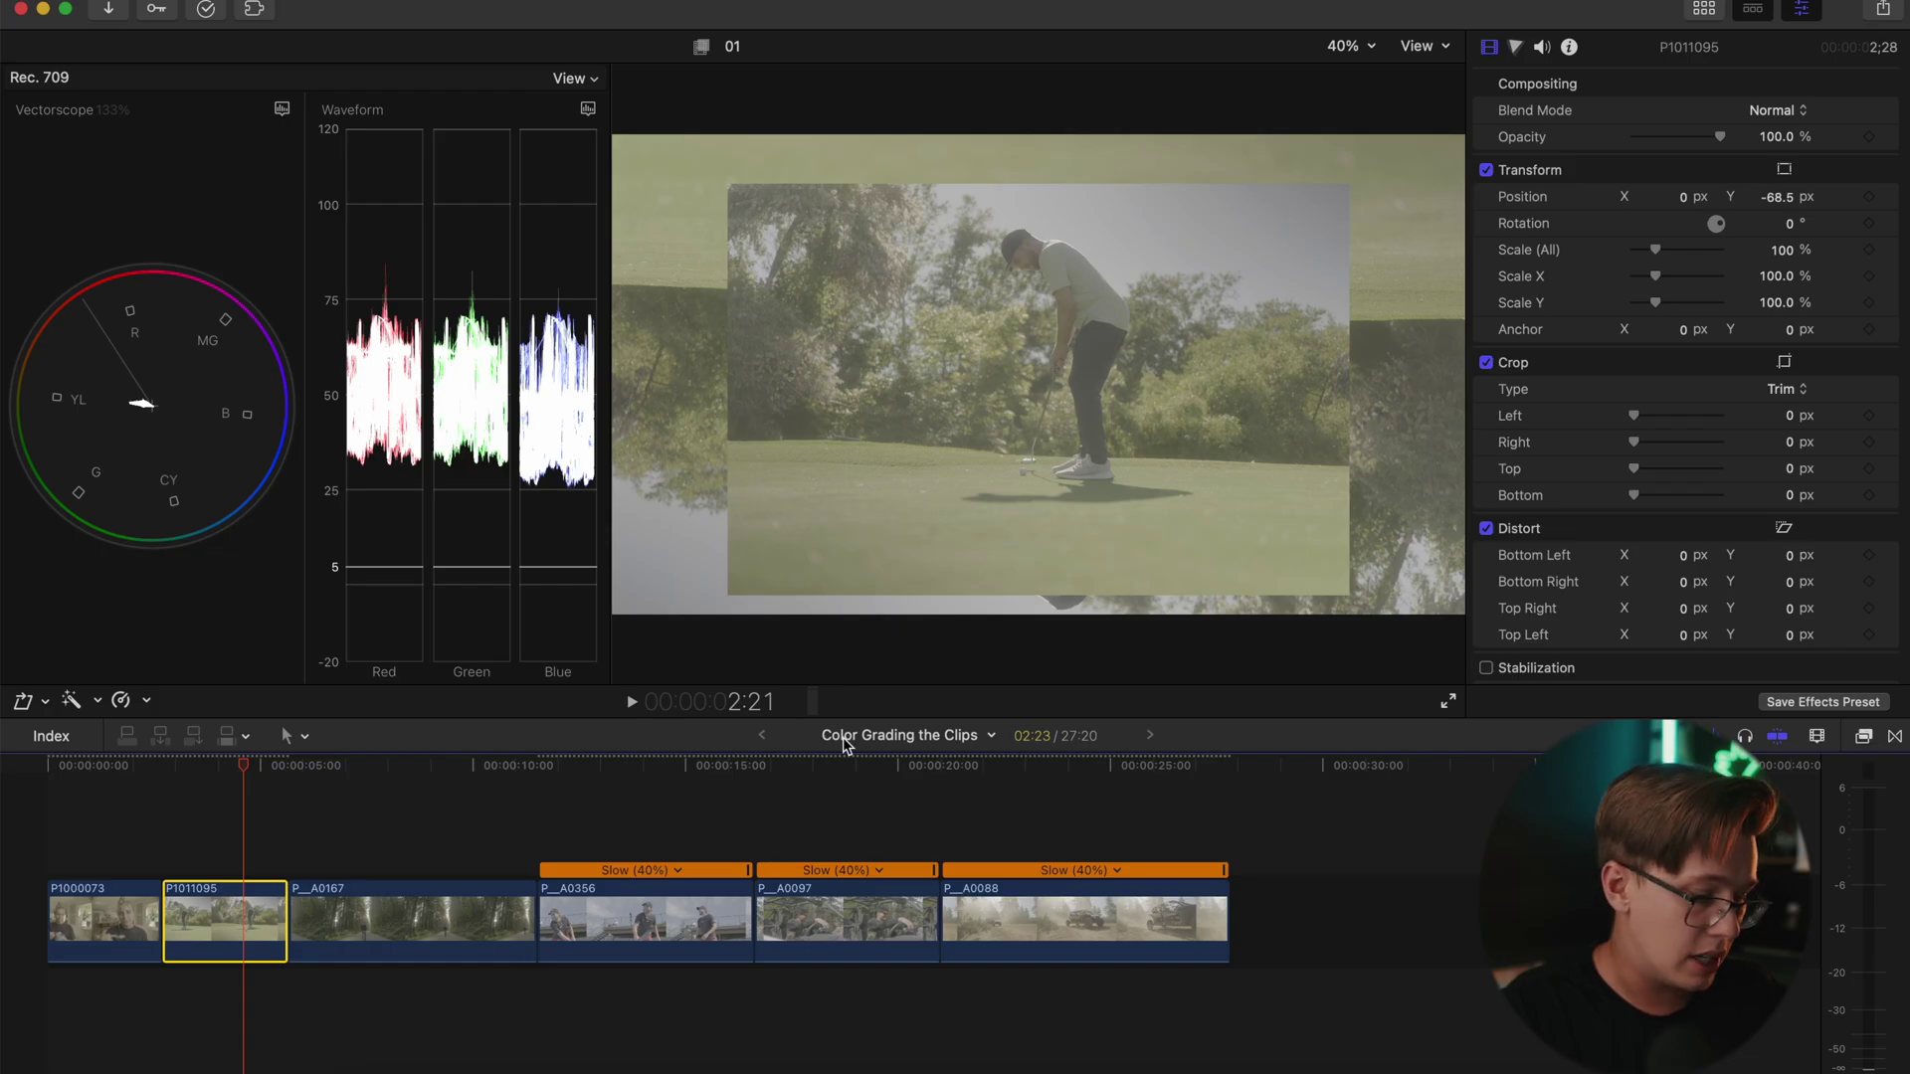
{"action": "key", "text": "alt+e"}
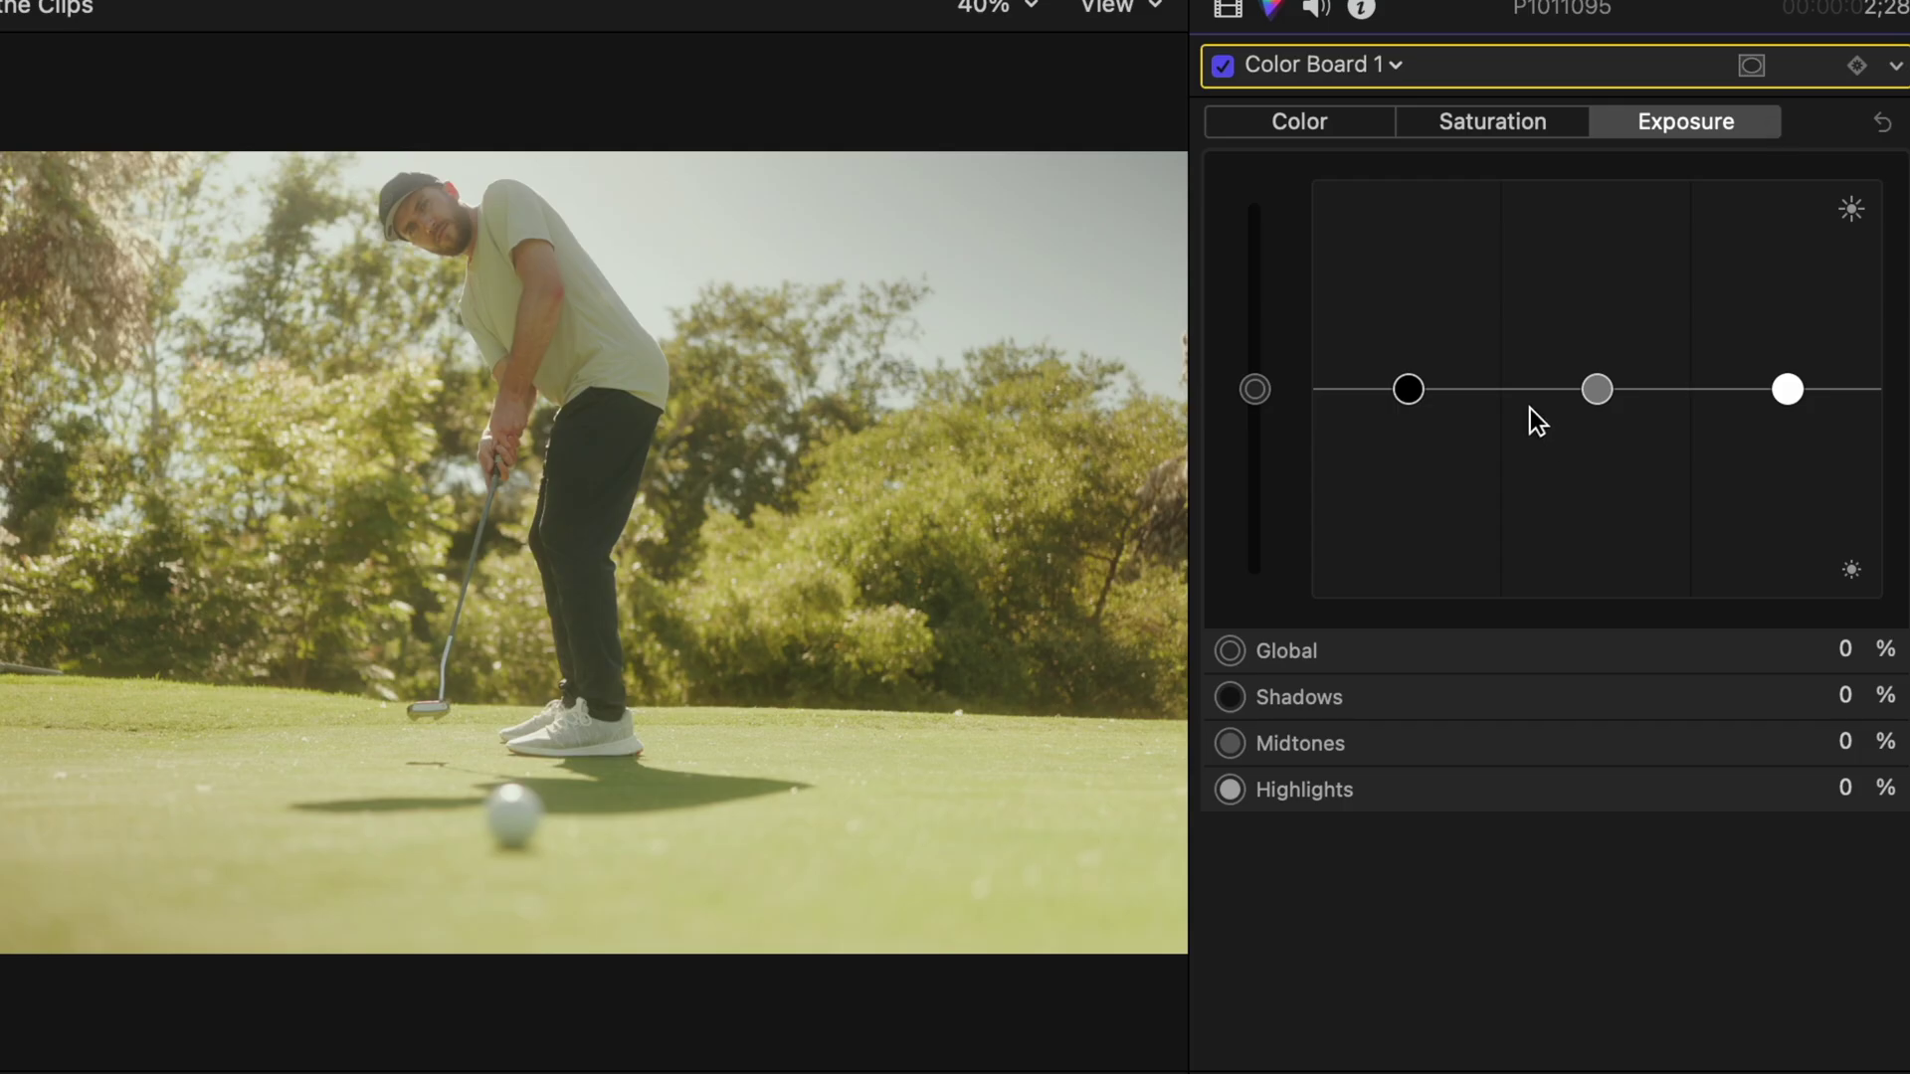
{"action": "left_click_drag", "start_coordinate": [1407, 390], "coordinate": [1406, 415]}
{"action": "left_click_drag", "start_coordinate": [1596, 389], "coordinate": [1595, 402]}
{"action": "left_click_drag", "start_coordinate": [1787, 389], "coordinate": [1781, 383]}
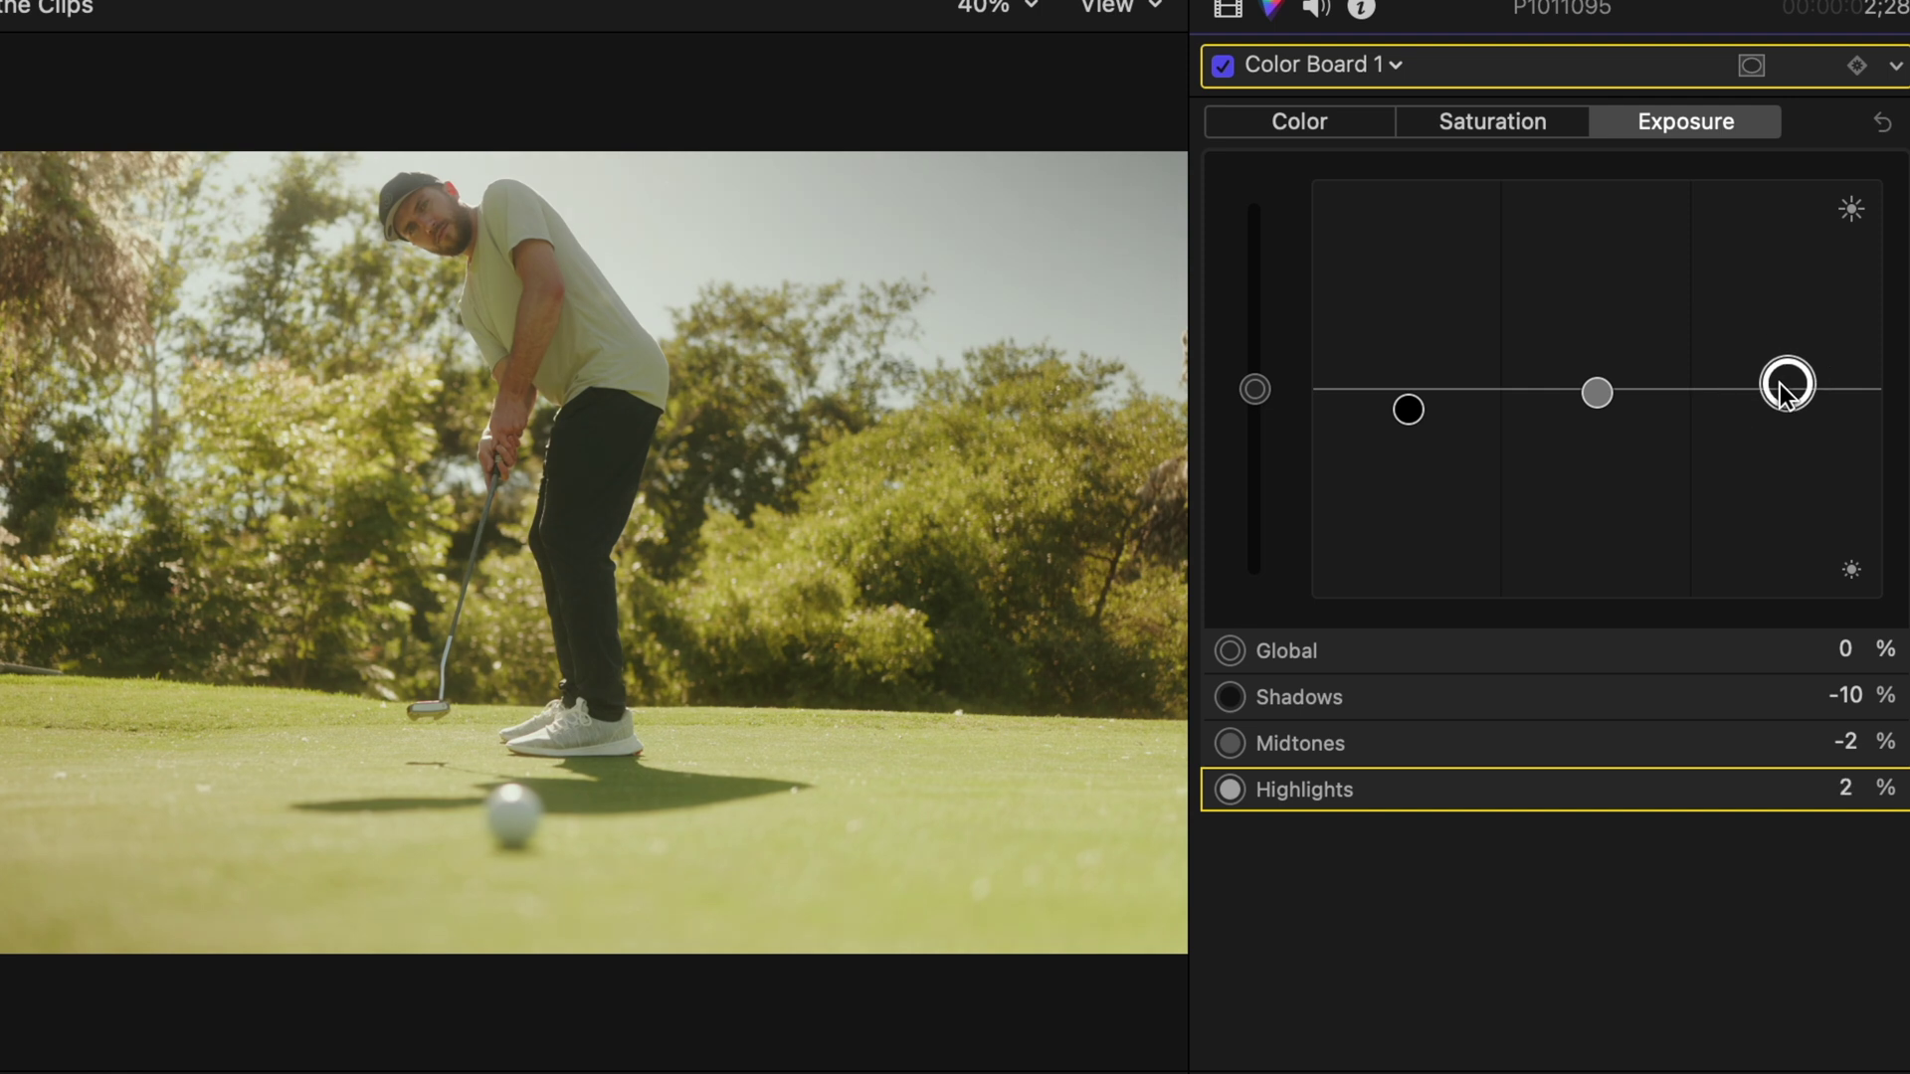
- In Color Wheels 1, lower the shadows brightness and slightly raise the midtones and highlights brightness
{"action": "left_click", "coordinate": [1407, 81]}
{"action": "left_click", "coordinate": [1405, 183]}
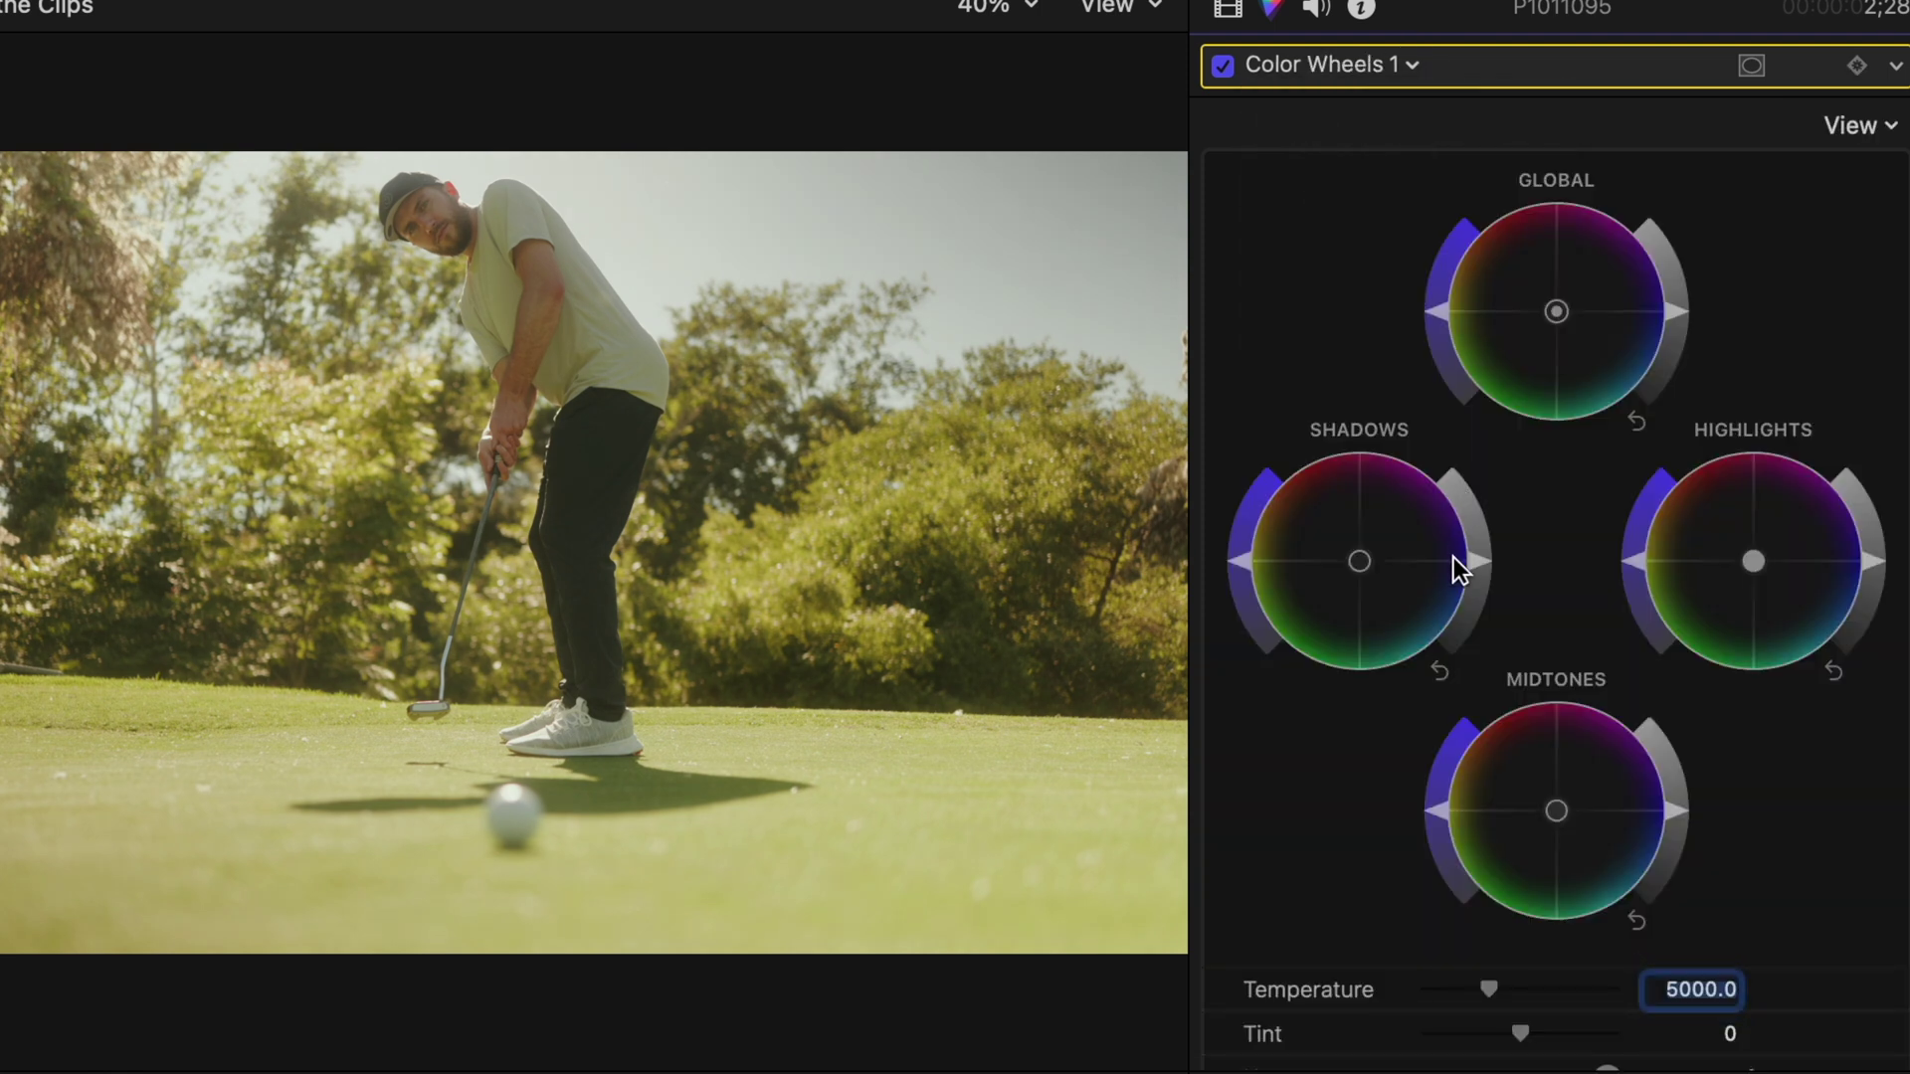
{"action": "left_click_drag", "start_coordinate": [1476, 570], "coordinate": [1482, 585]}
{"action": "left_click_drag", "start_coordinate": [1677, 798], "coordinate": [1674, 792]}
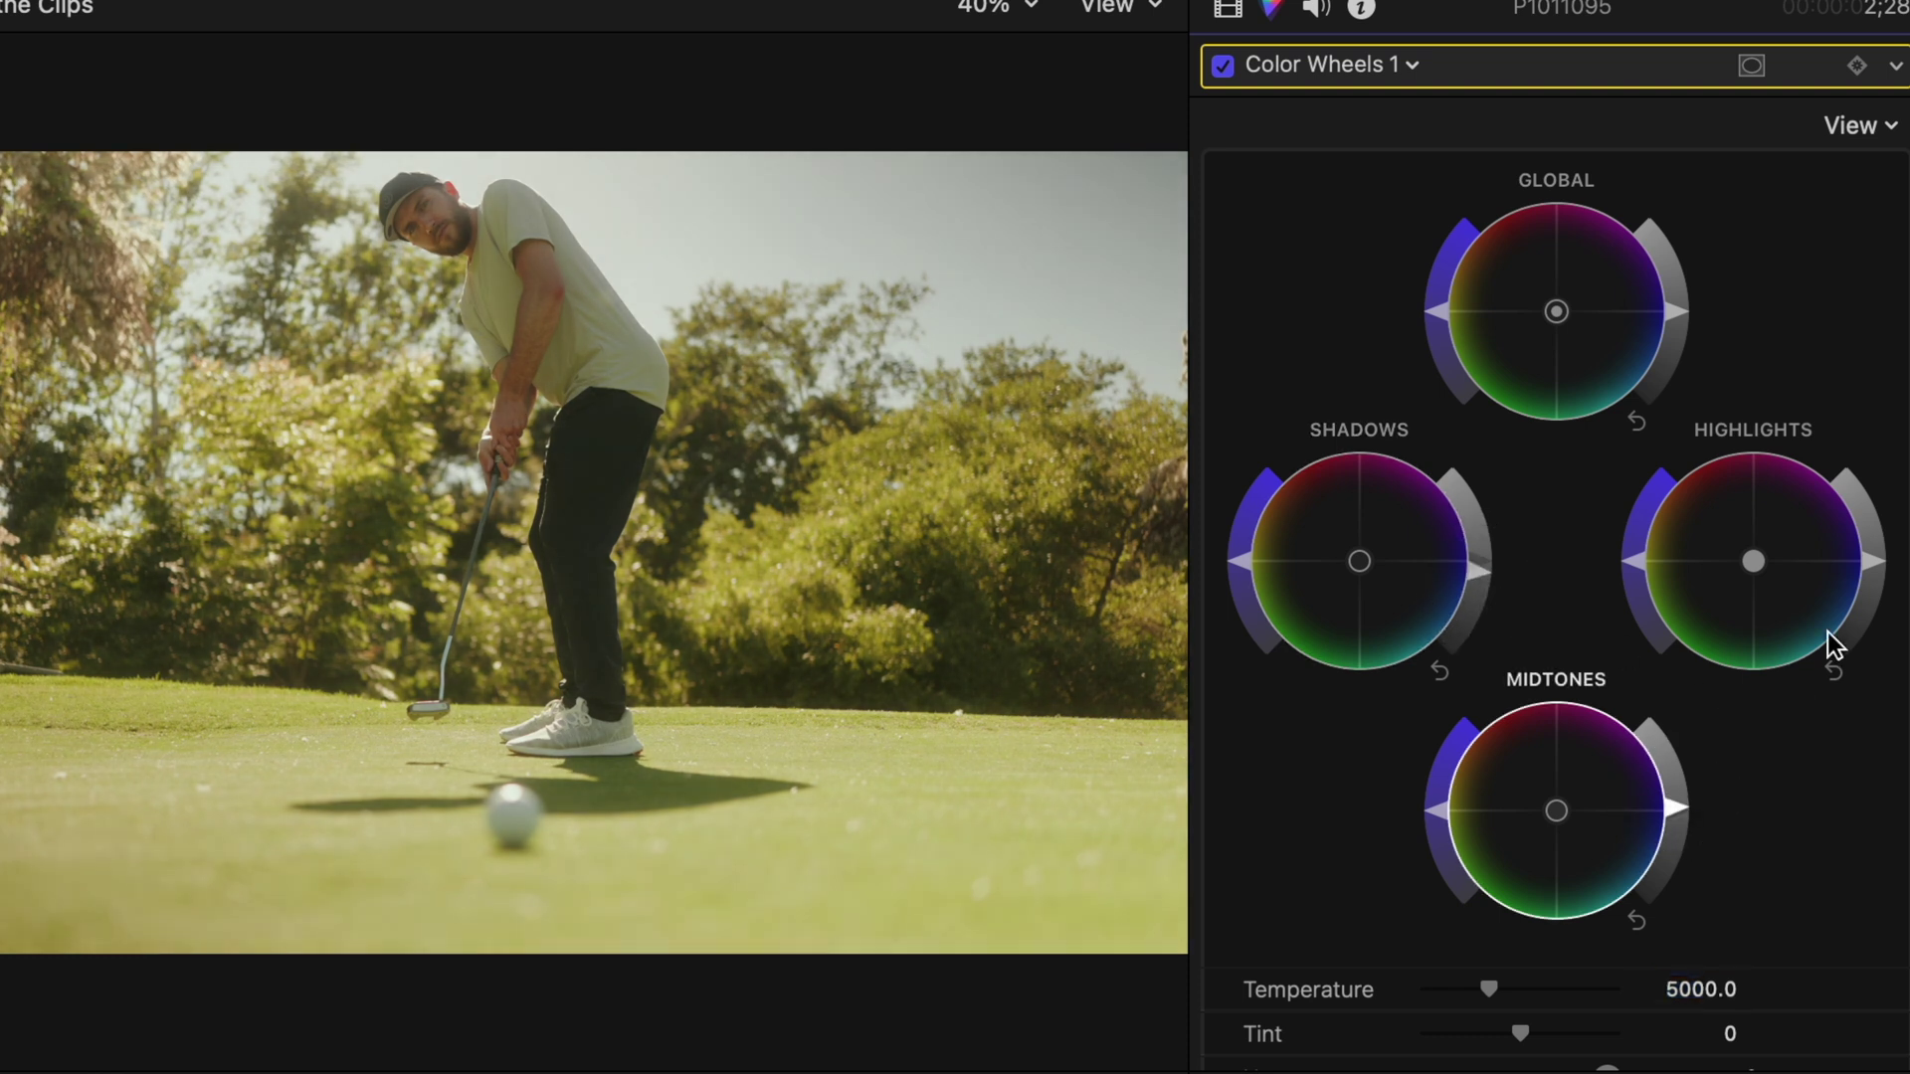
{"action": "left_click_drag", "start_coordinate": [1880, 552], "coordinate": [1868, 550]}
- Set the Color Wheels 1 temperature to 4730 and tint to 1.0, and push the shadows slightly toward blue
{"action": "scroll", "coordinate": [1644, 660], "scroll_direction": "down", "scroll_amount": 5}
{"action": "left_click_drag", "start_coordinate": [1498, 690], "coordinate": [1528, 732]}
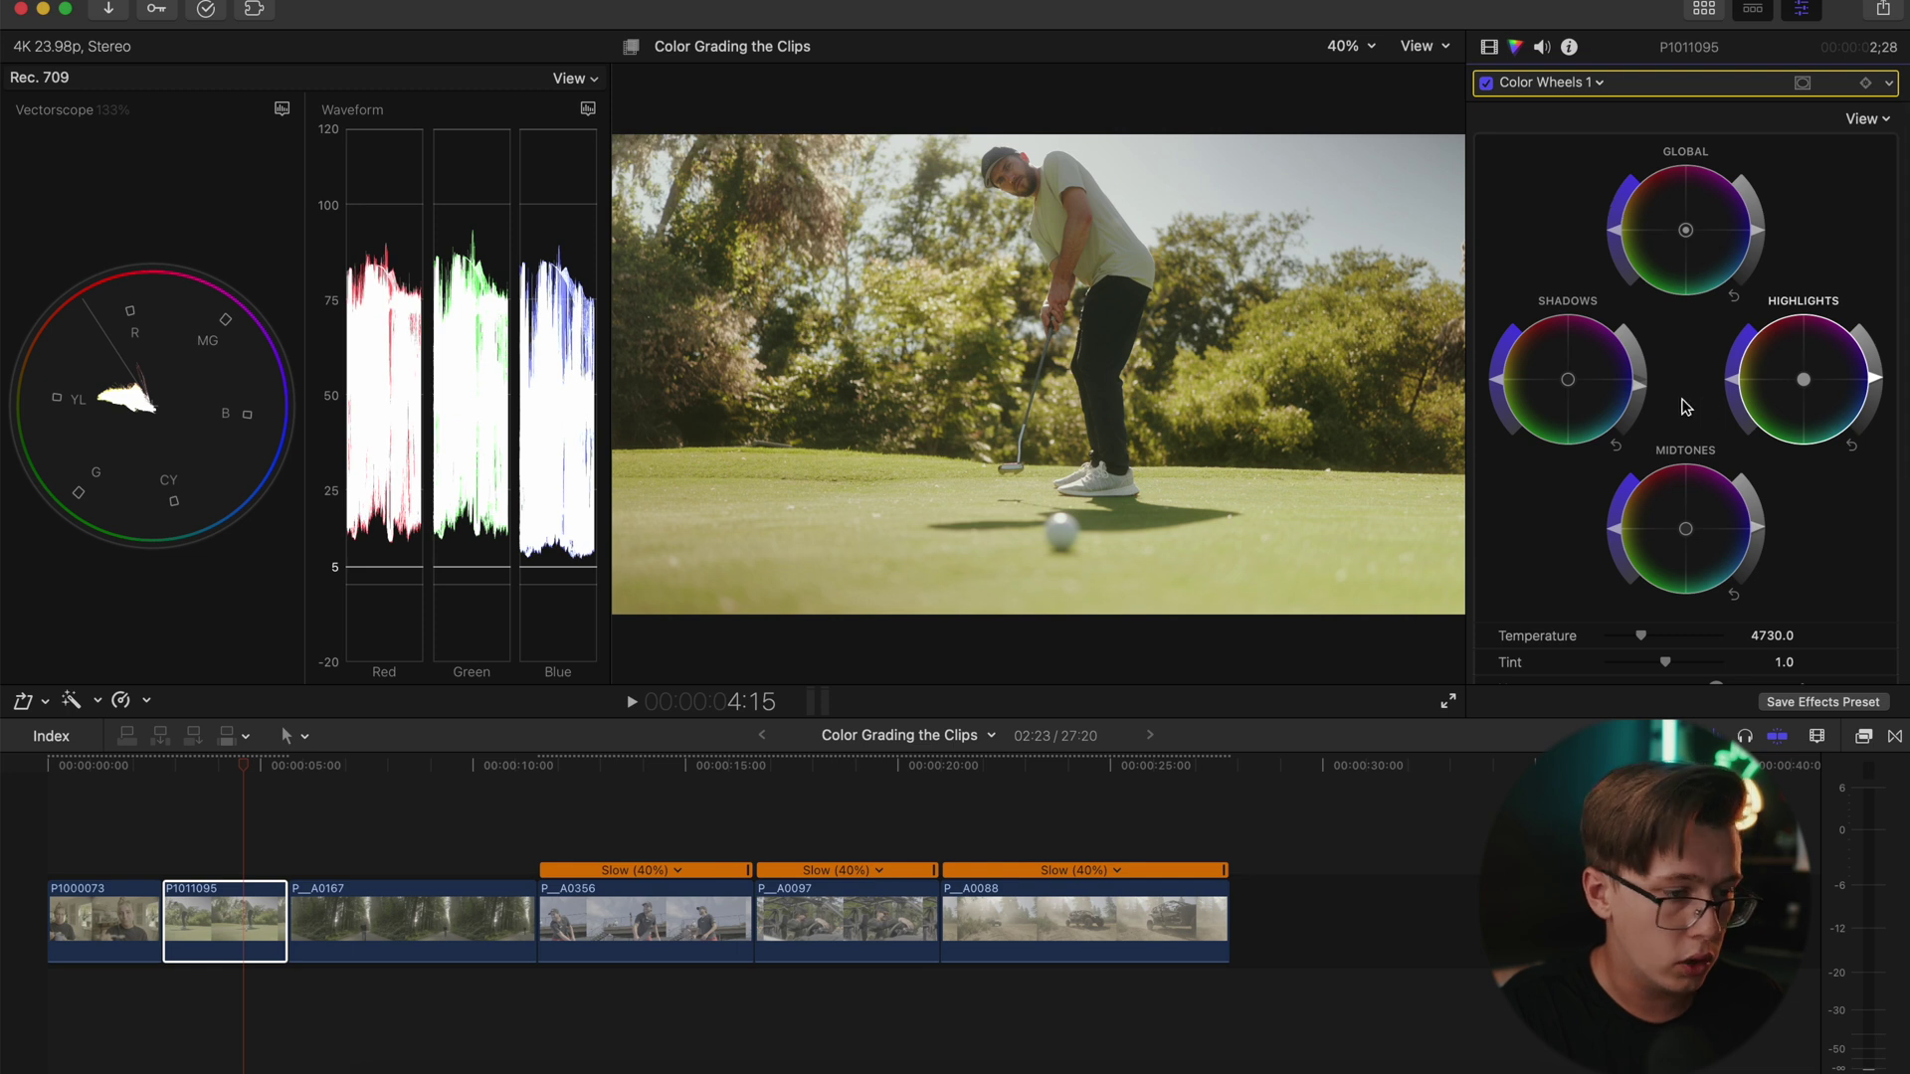
{"action": "mouse_move", "coordinate": [1568, 379]}
{"action": "left_mouse_down"}
{"action": "mouse_move", "coordinate": [1551, 378]}
{"action": "mouse_move", "coordinate": [1583, 394]}
{"action": "left_mouse_up"}
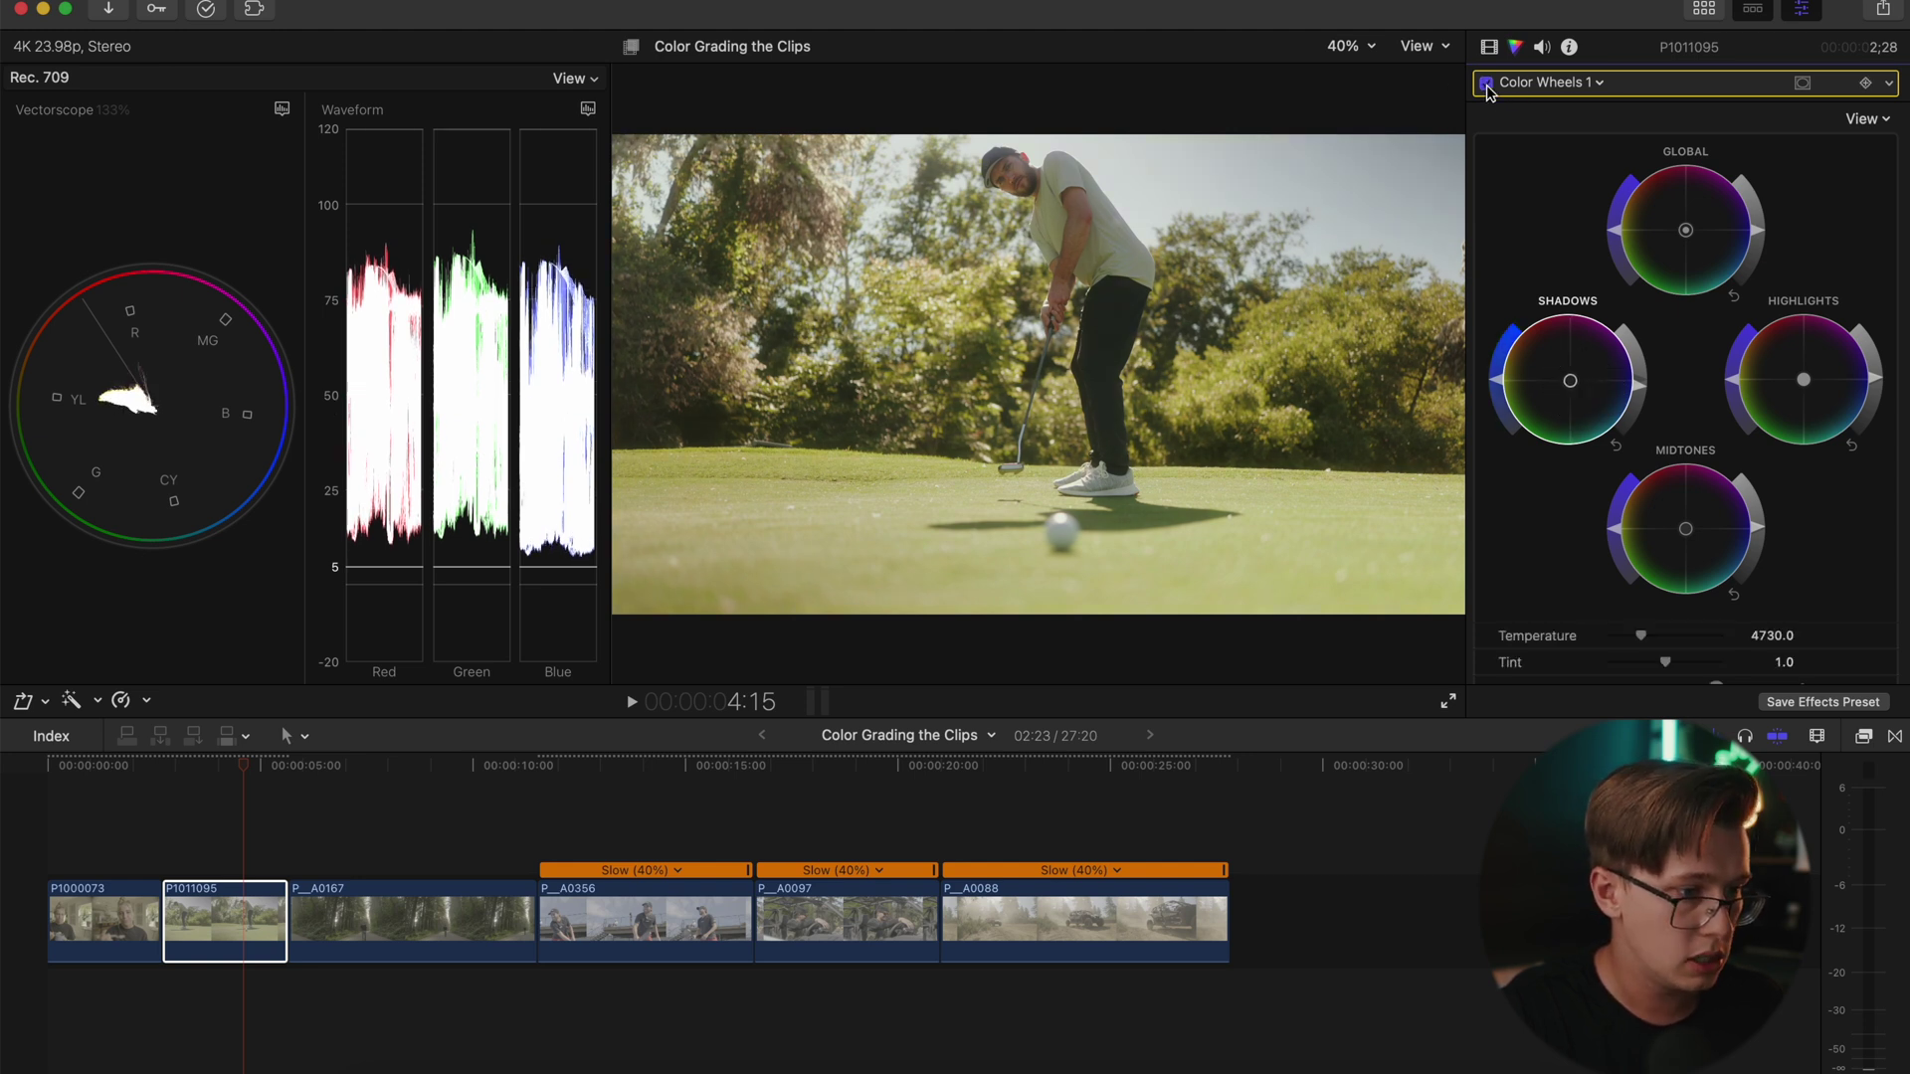
- Add control points to the luma curve of Color Curves 1 near the midpoint, the lower quarter and between those two
{"action": "left_click", "coordinate": [1542, 83]}
{"action": "left_click", "coordinate": [1584, 177]}
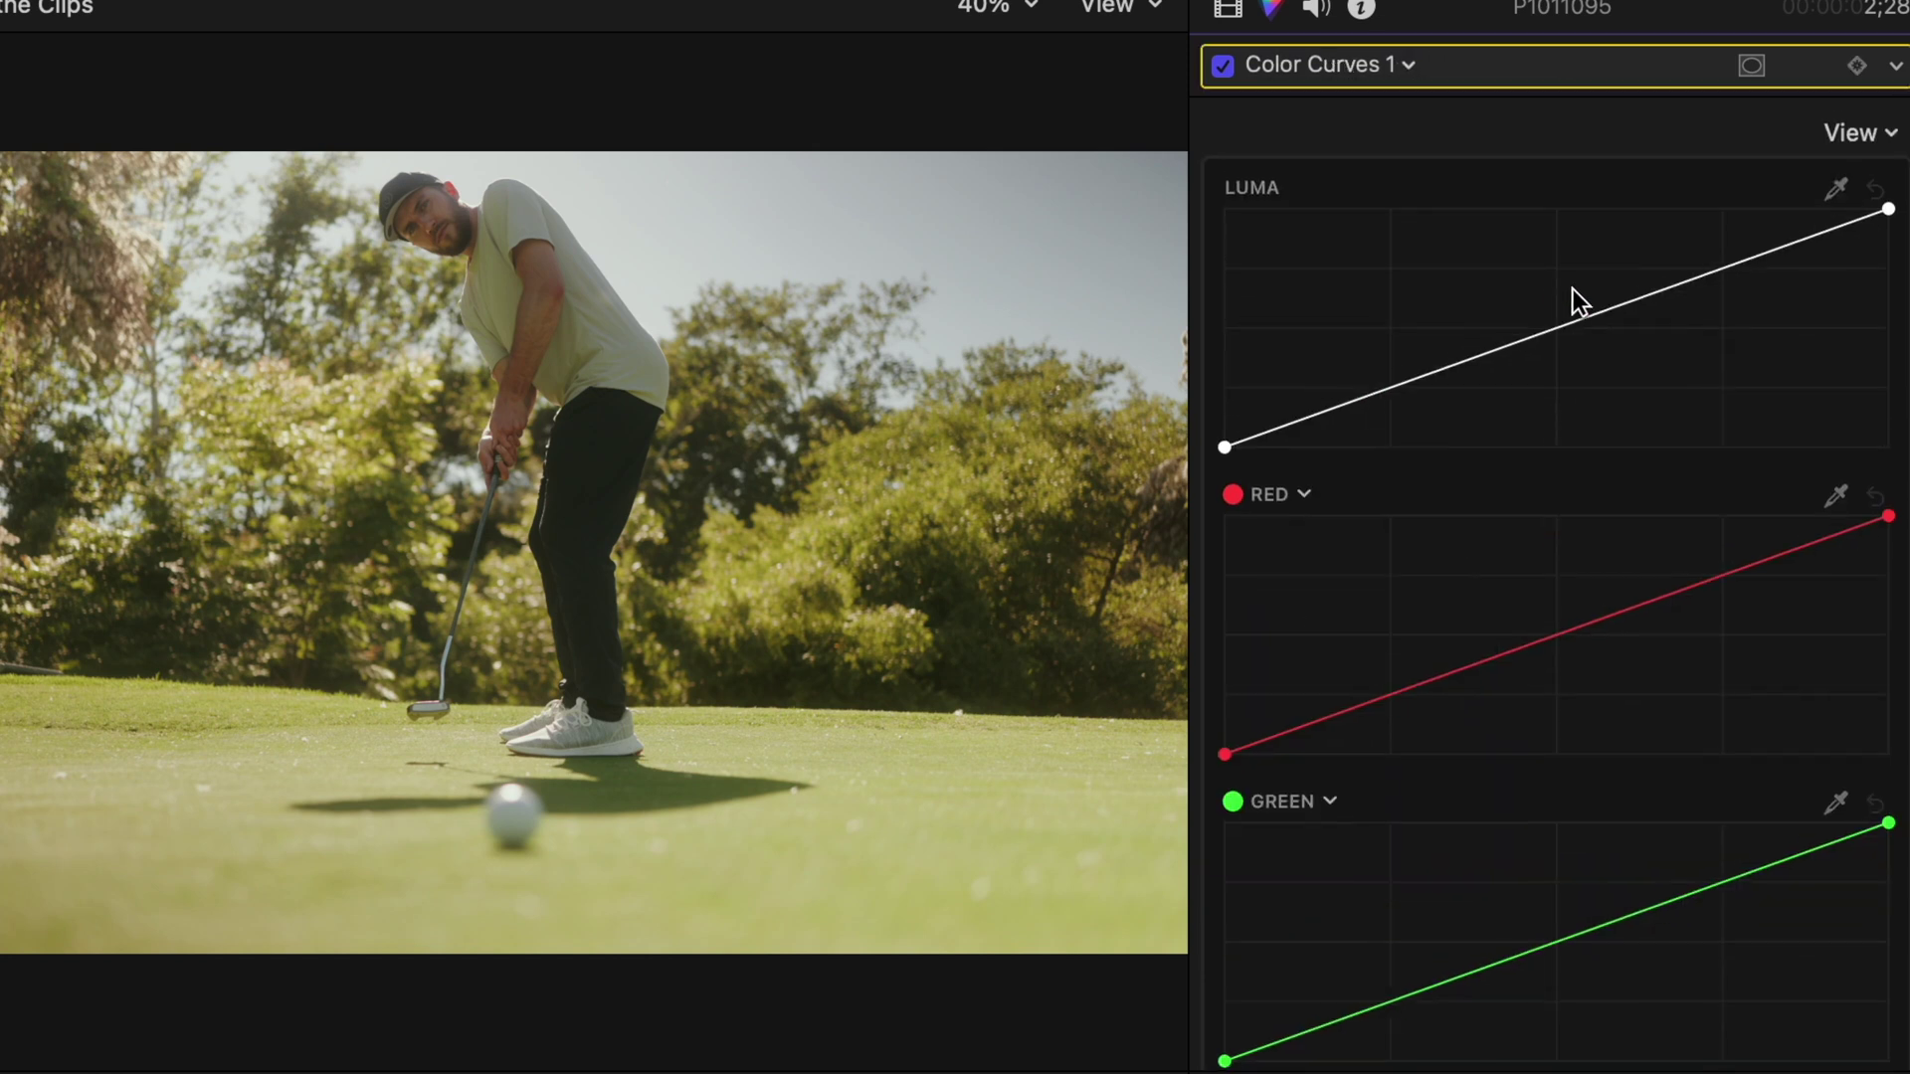
{"action": "left_click", "coordinate": [1565, 318]}
{"action": "left_click", "coordinate": [1376, 388]}
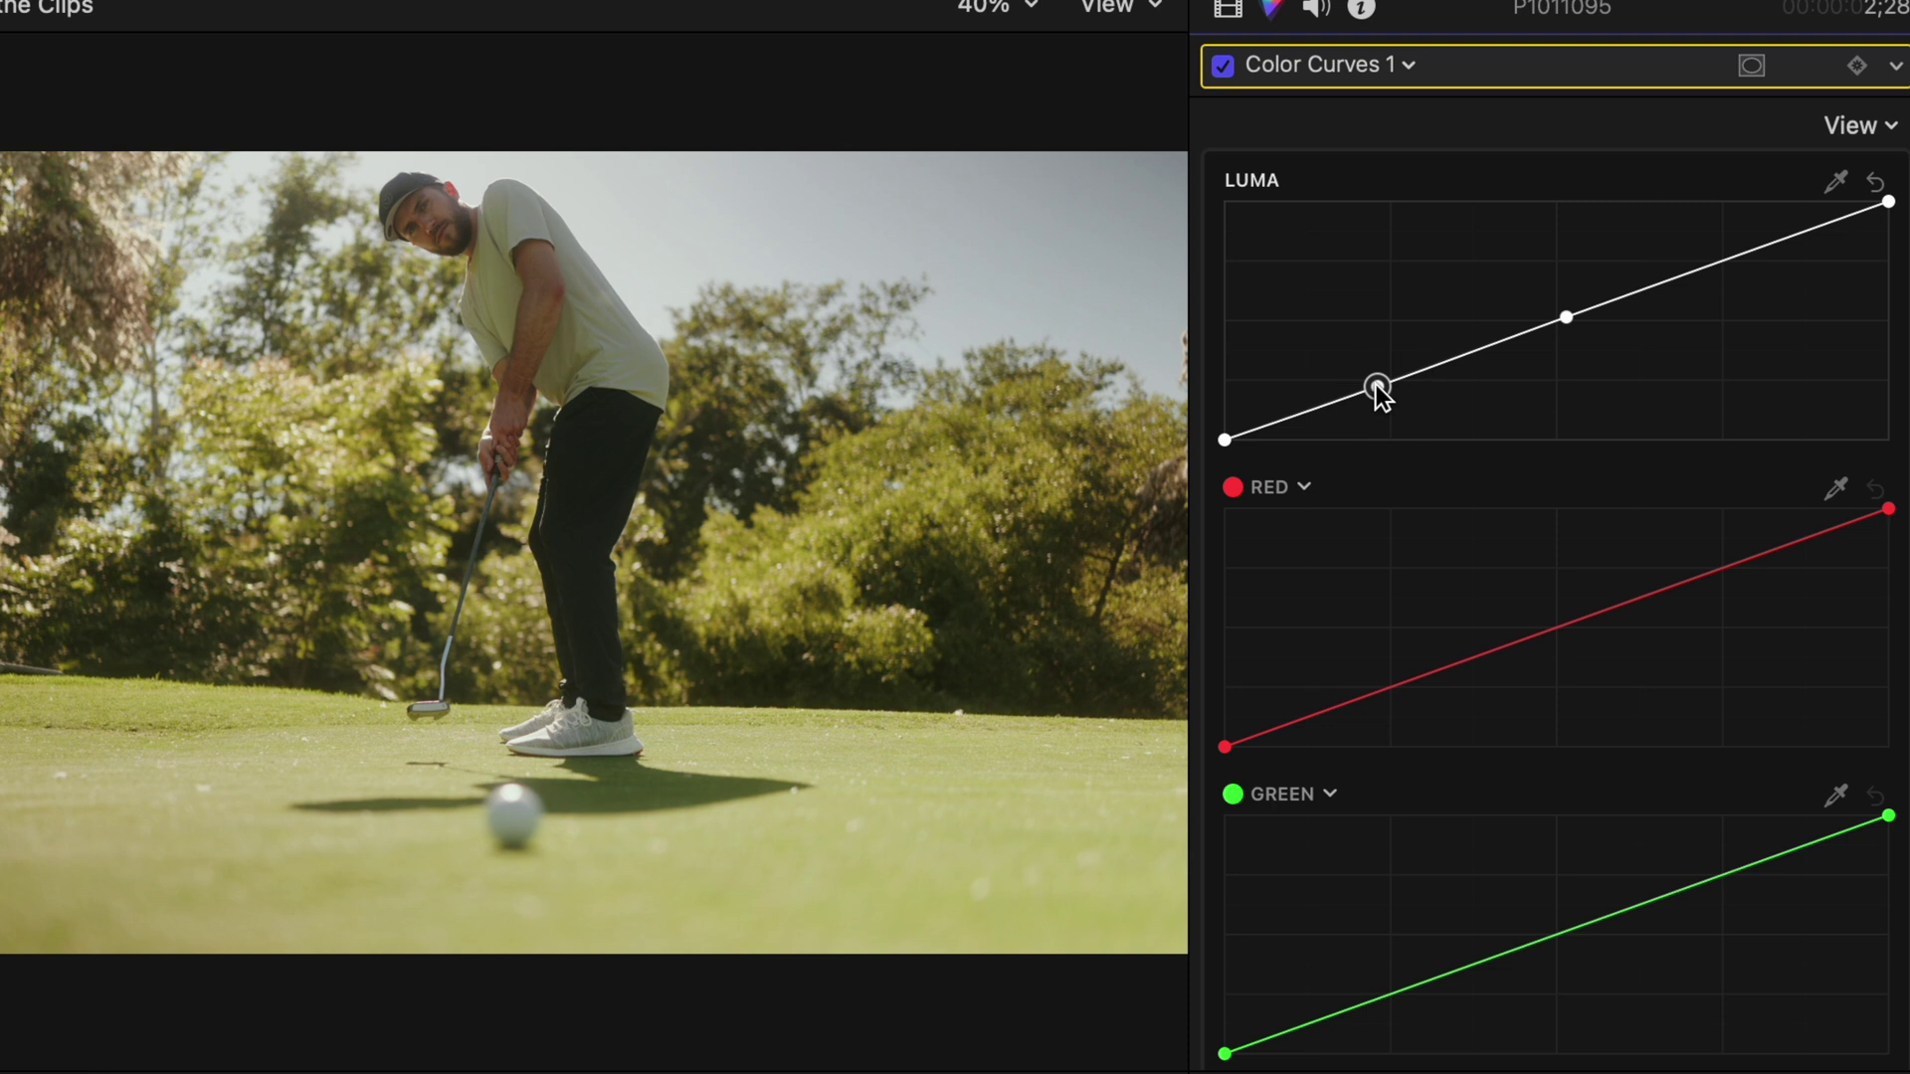
{"action": "left_click", "coordinate": [1471, 353]}
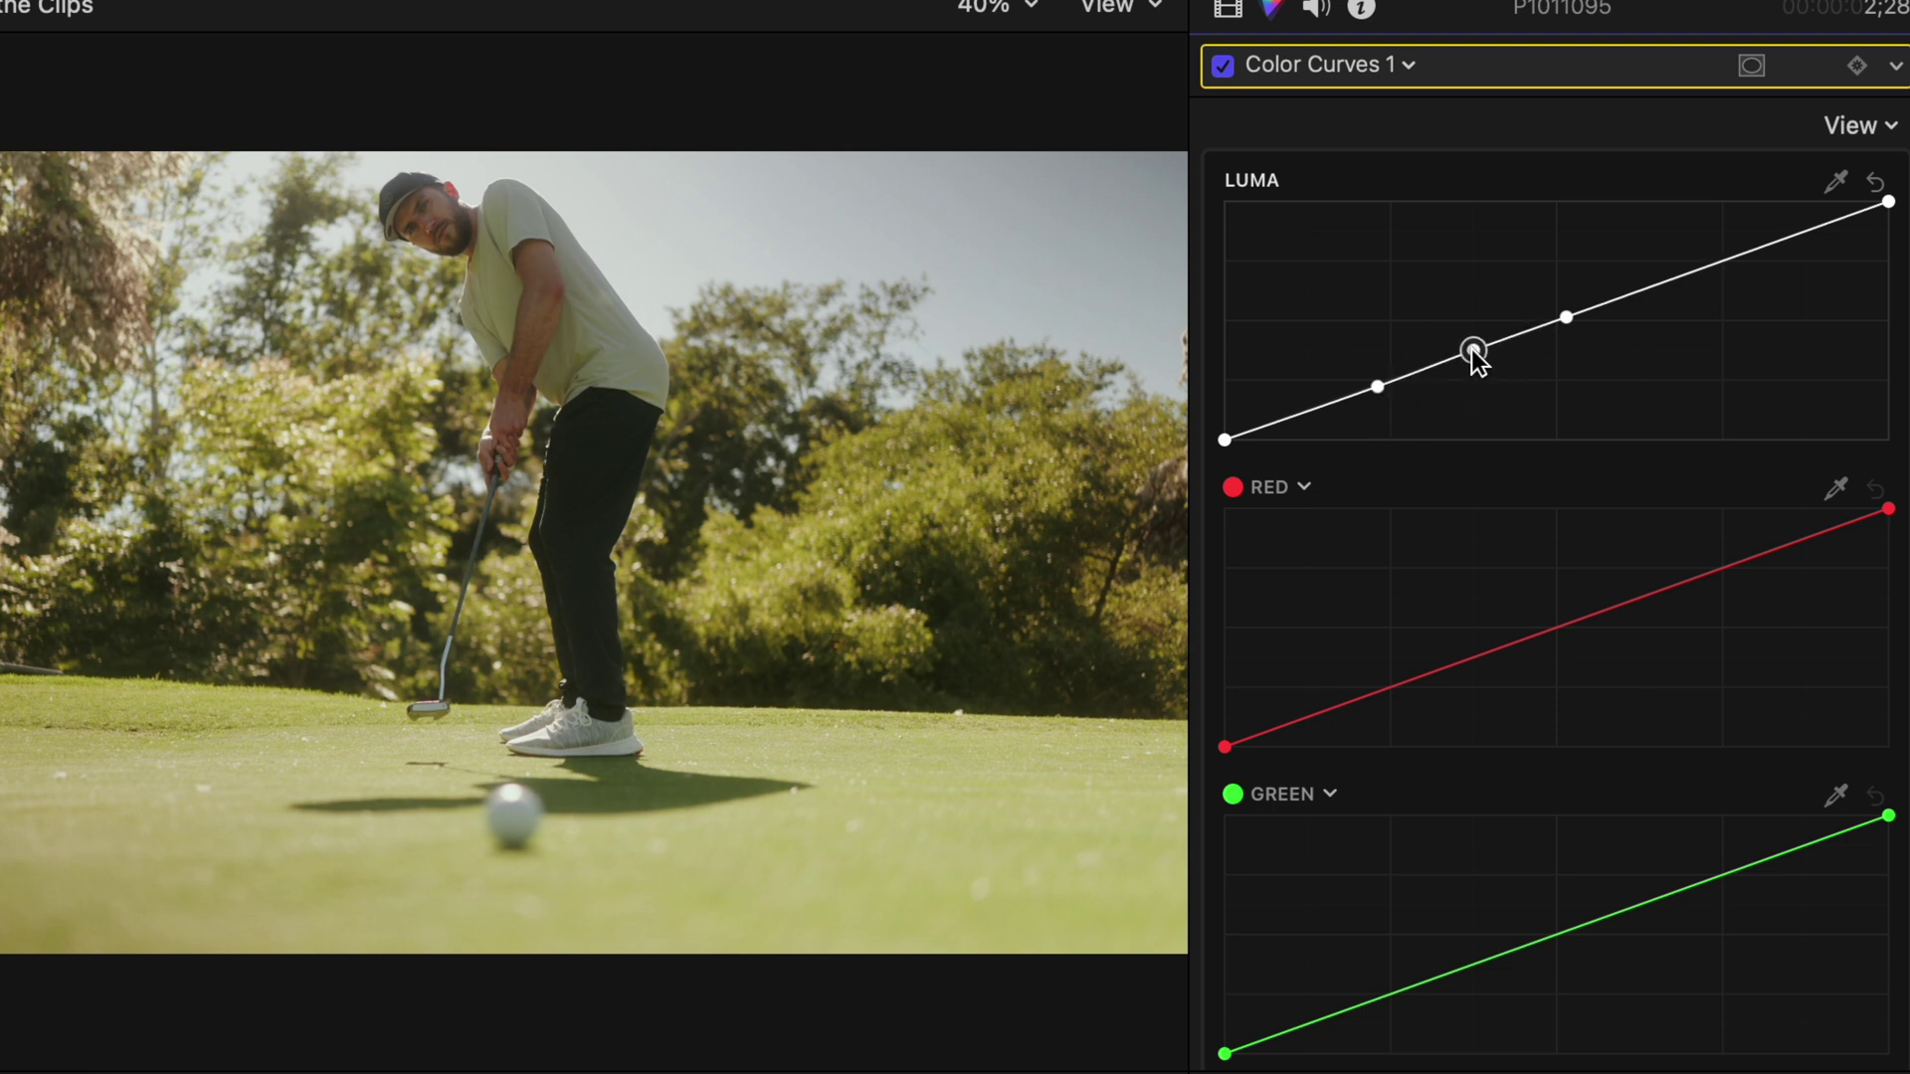
{"action": "left_click", "coordinate": [1221, 68]}
- Sample the greenery for the Hue vs Hue curve of Hue/Saturation Curves 1 and move its yellow point slightly below the line
{"action": "left_click", "coordinate": [1404, 262]}
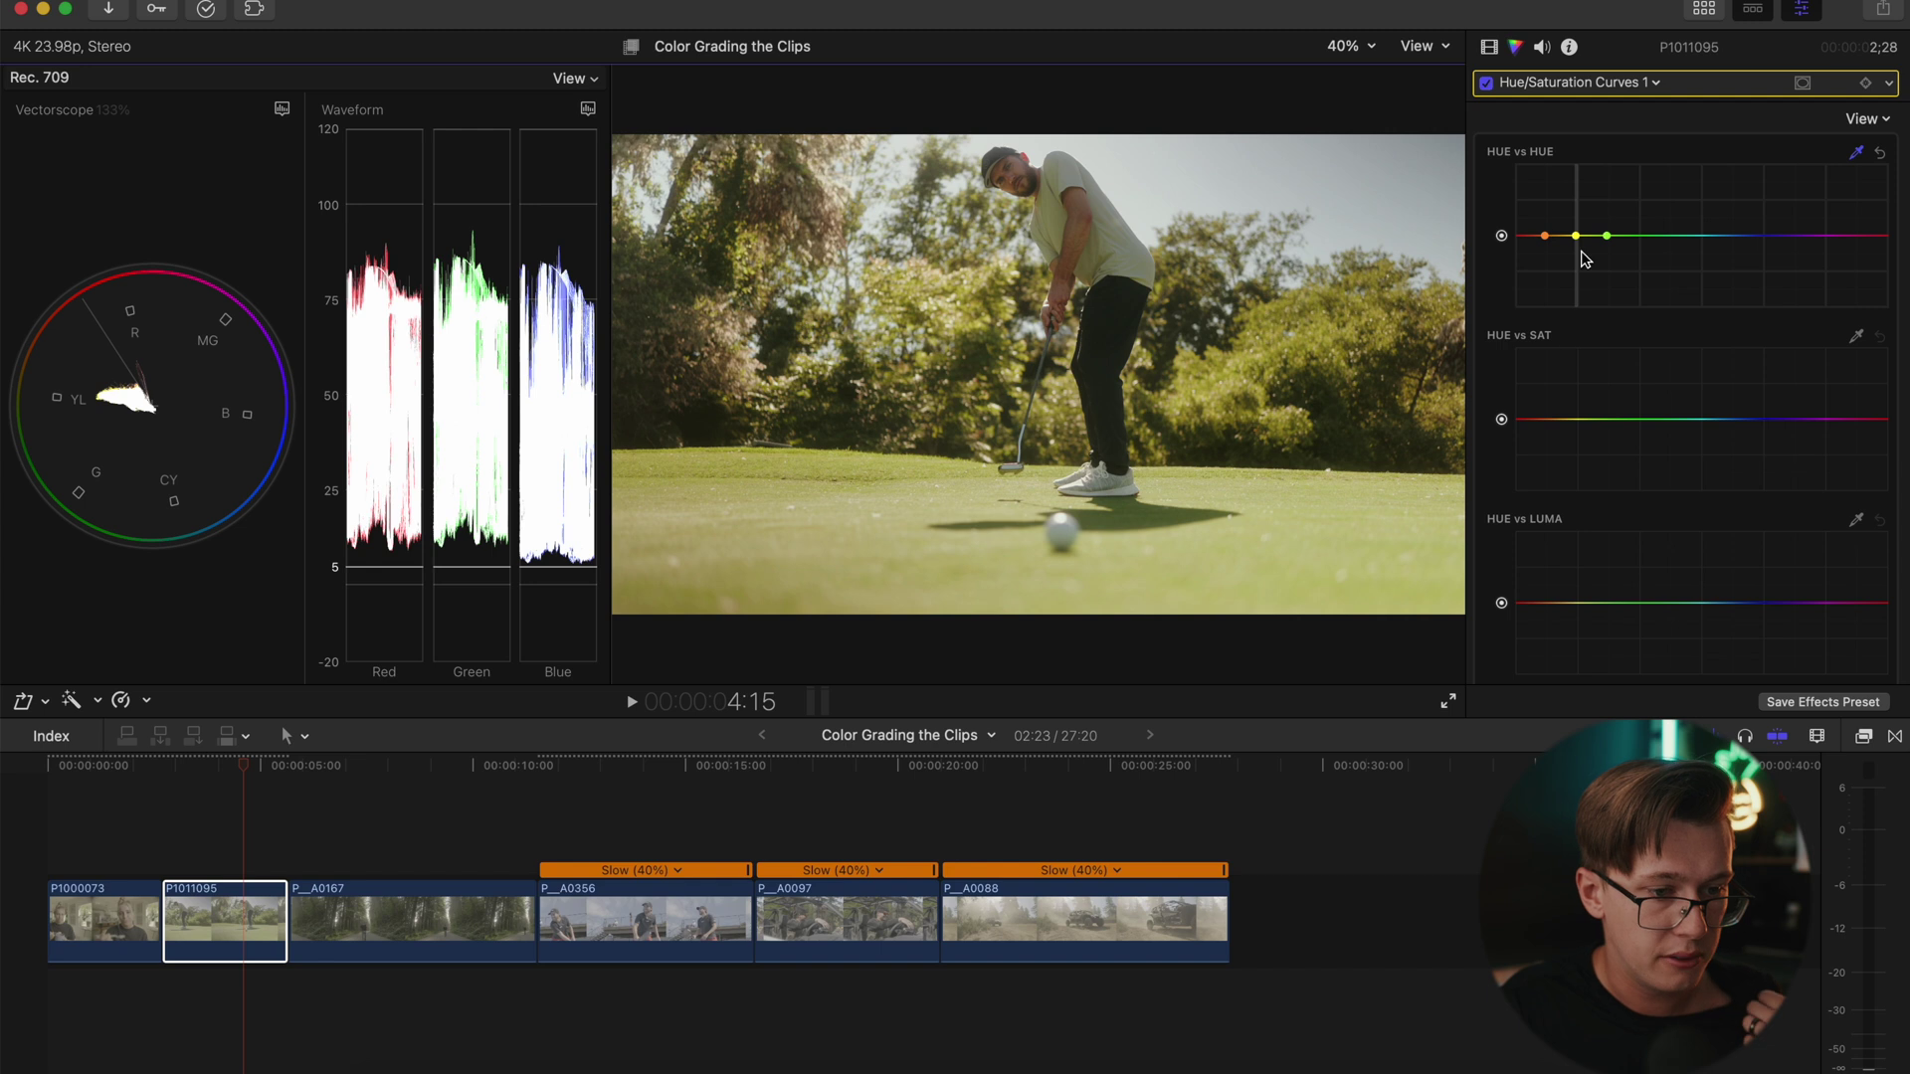
{"action": "left_click", "coordinate": [1578, 239]}
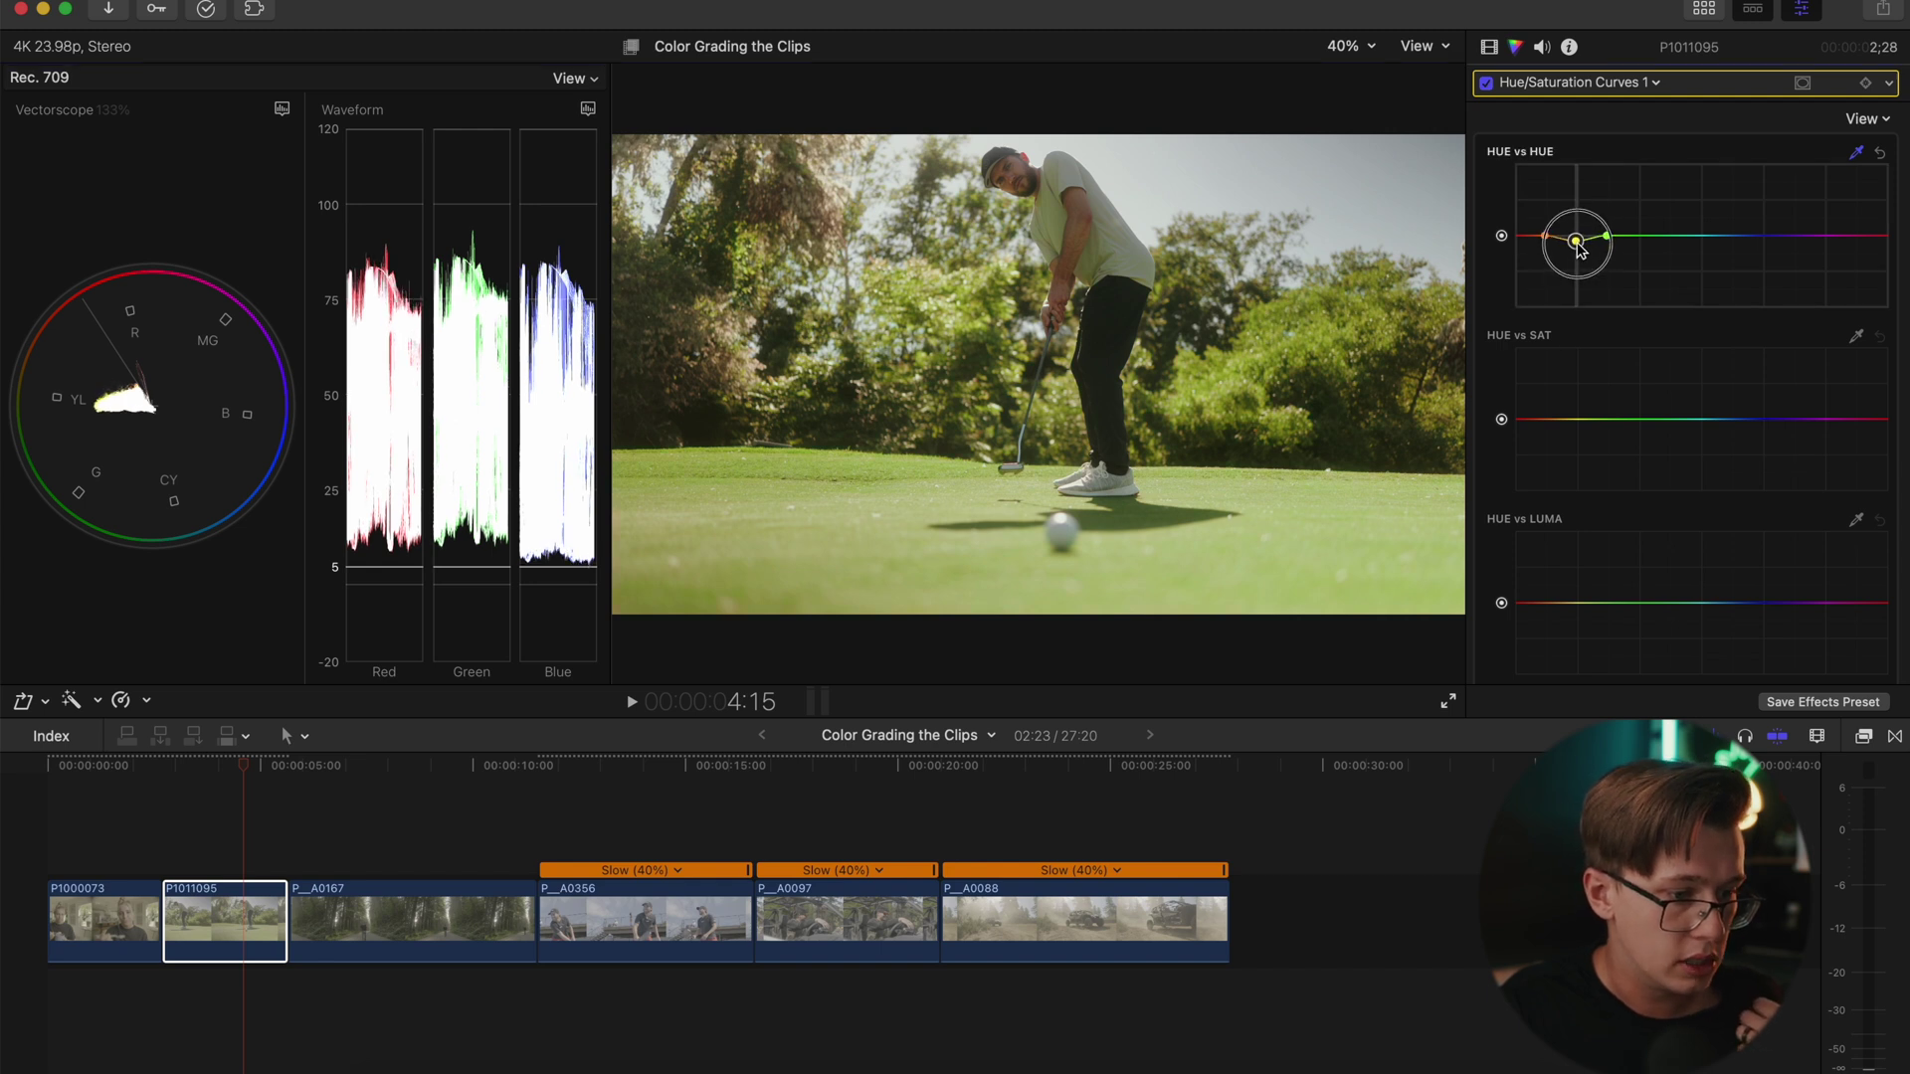
{"action": "left_click_drag", "start_coordinate": [1577, 239], "coordinate": [1576, 232]}
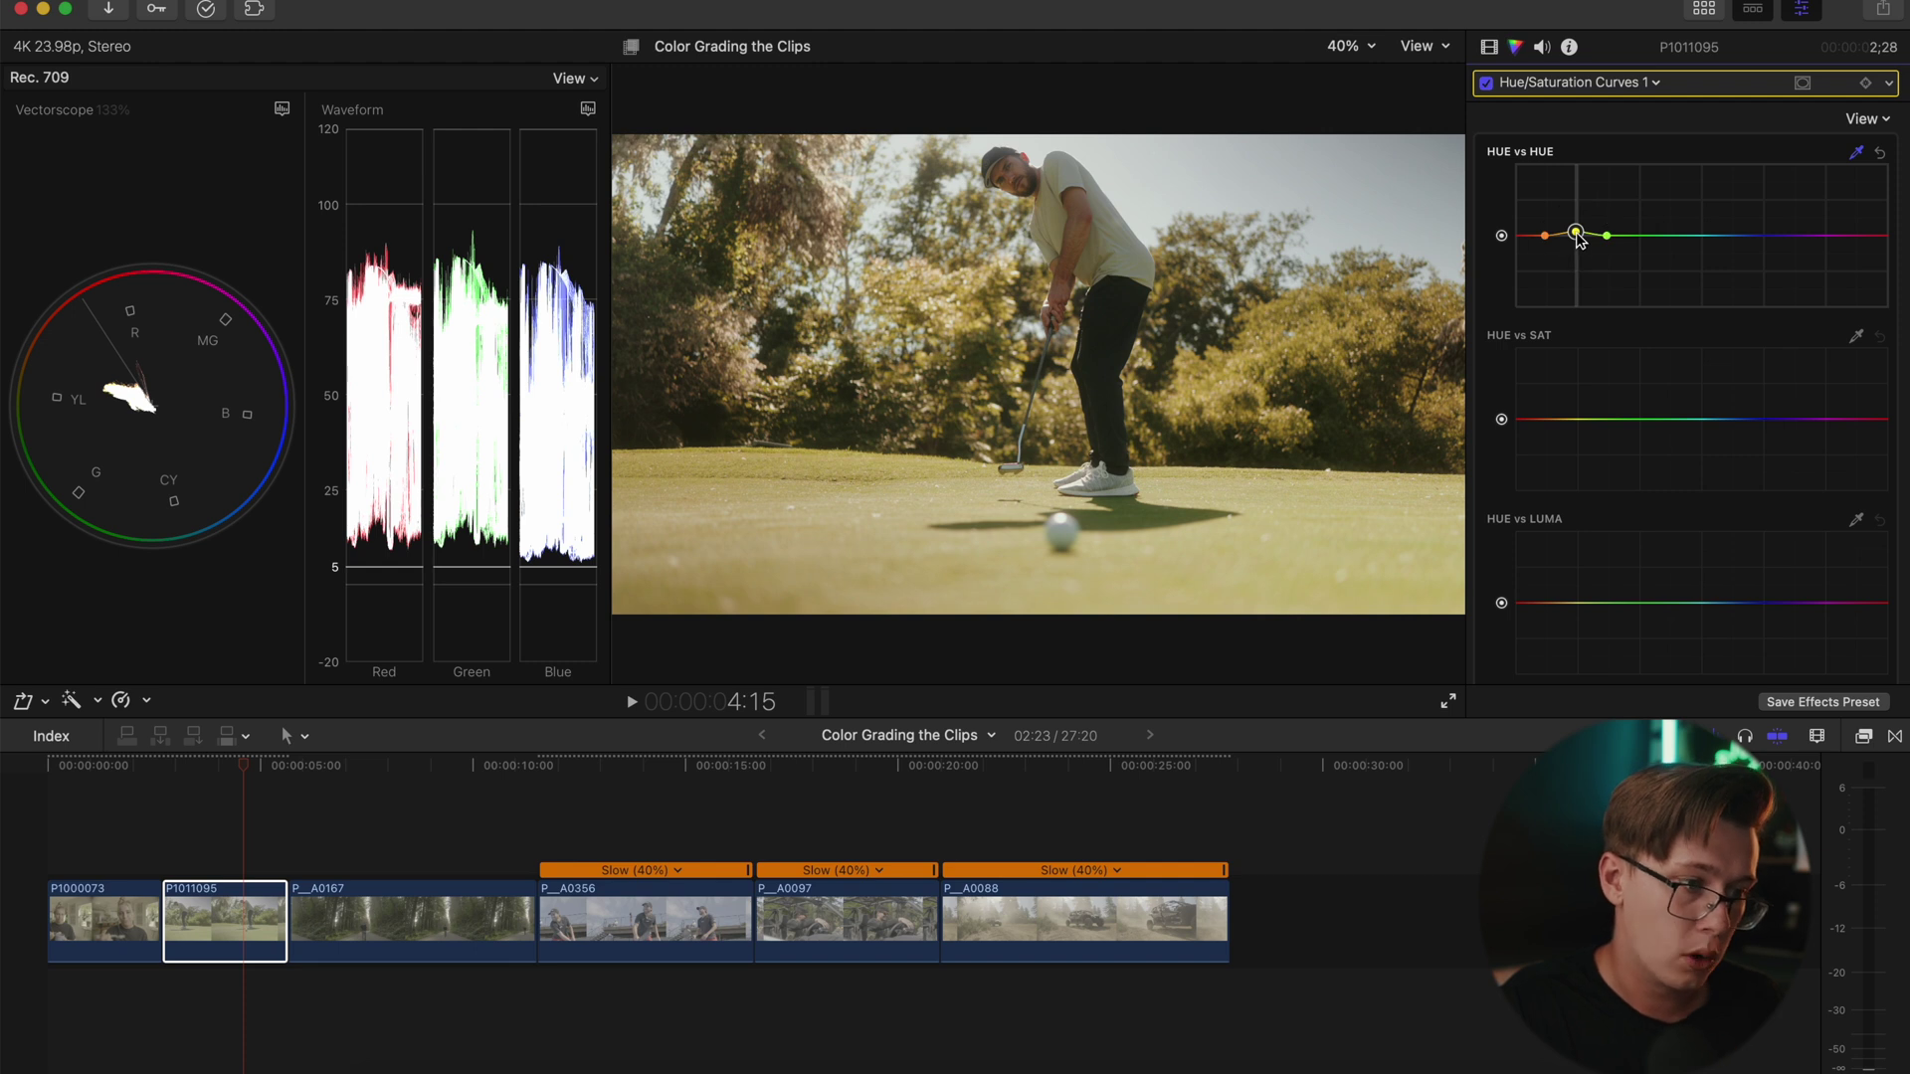
{"action": "left_click_drag", "start_coordinate": [1576, 235], "coordinate": [1576, 239]}
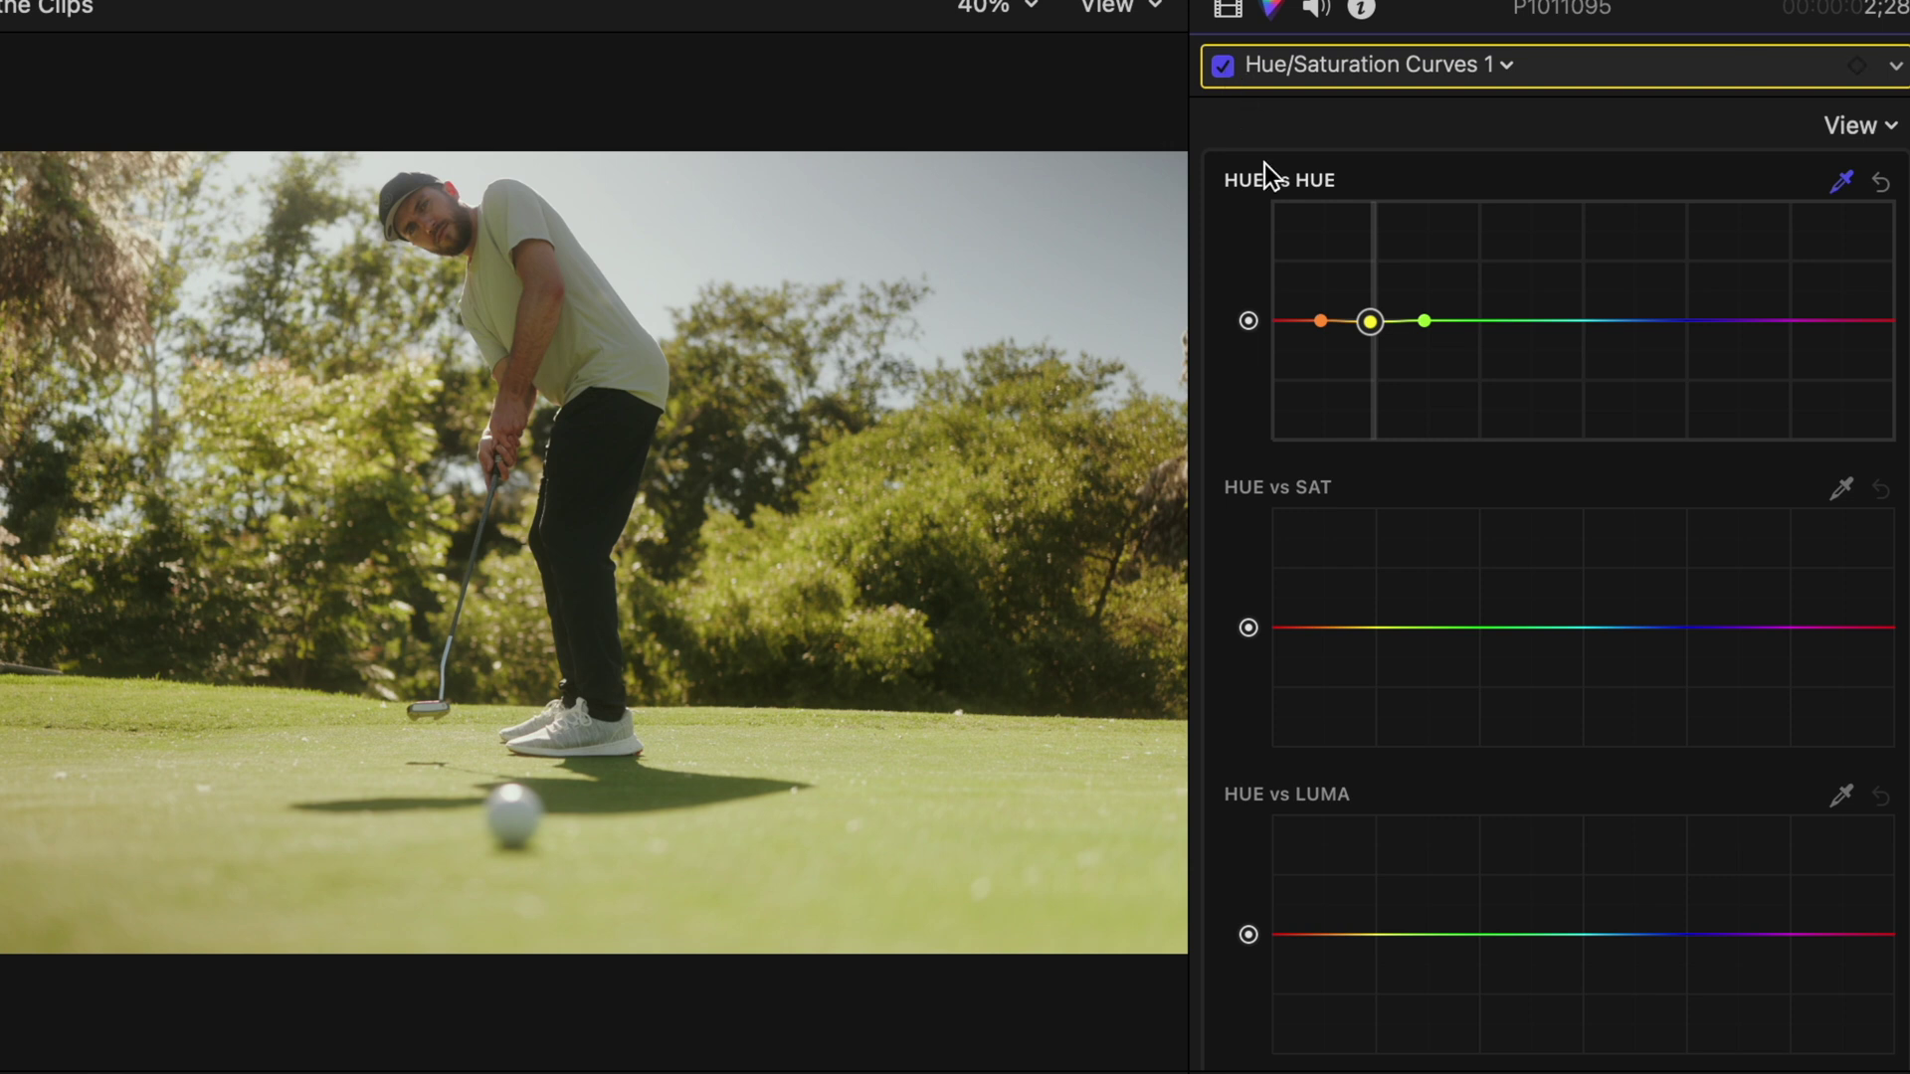
- Sample the greenery for the Hue vs Sat curve and raise its yellow point slightly above the line
{"action": "left_click", "coordinate": [1840, 487]}
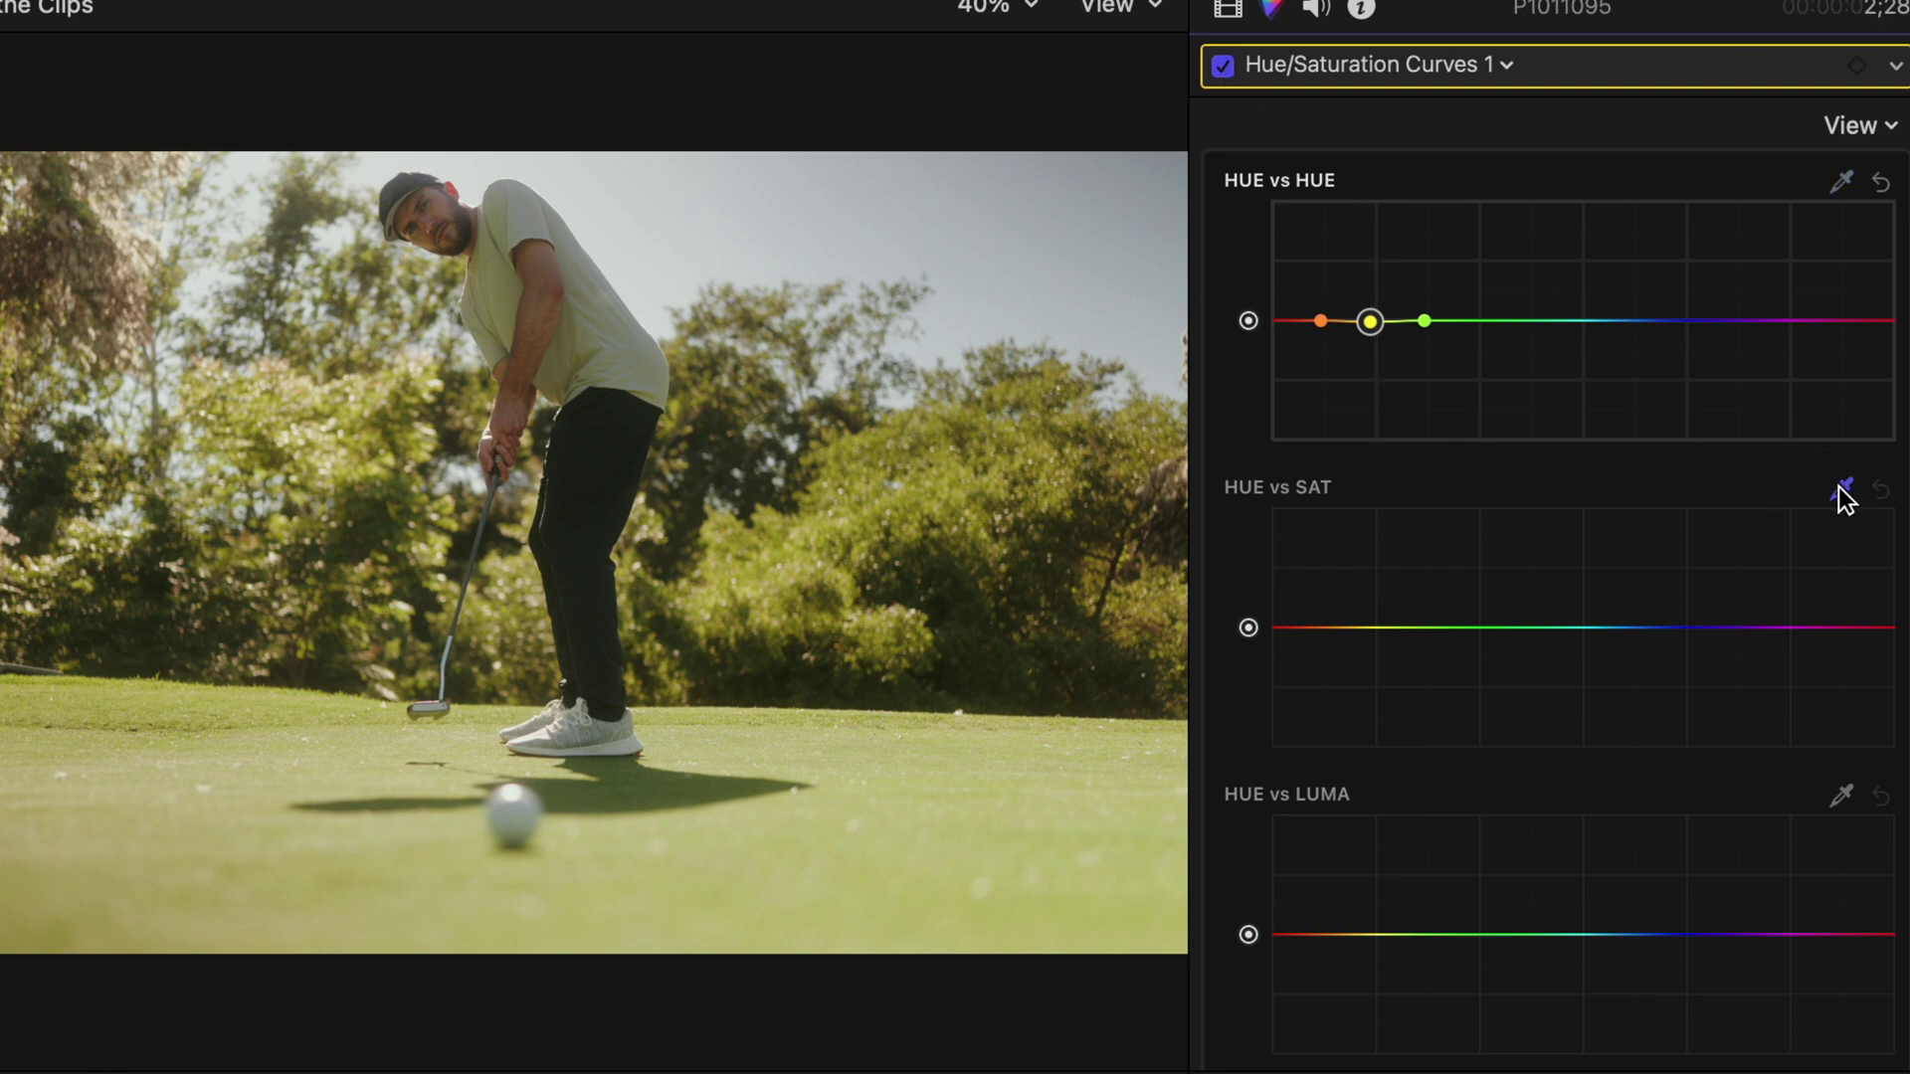
{"action": "left_click", "coordinate": [1454, 634]}
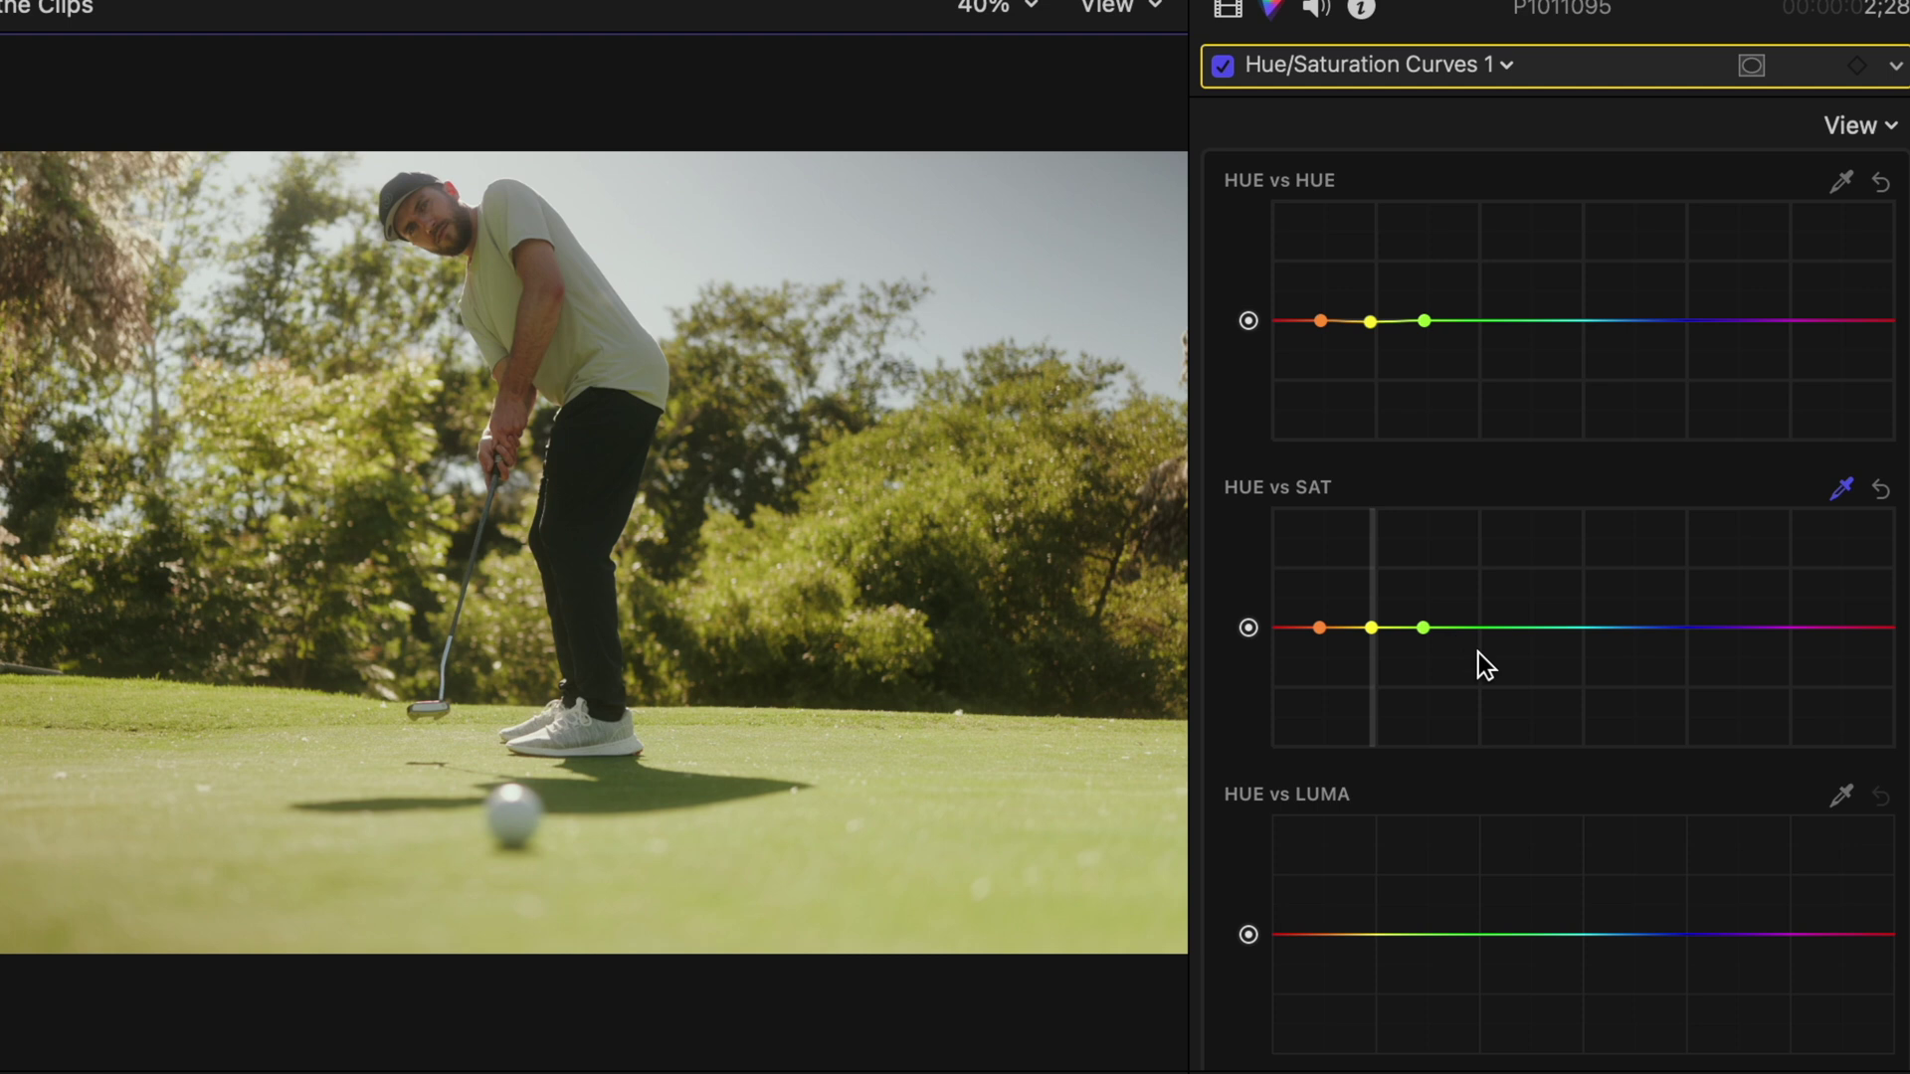
{"action": "left_click", "coordinate": [1371, 628]}
{"action": "left_click_drag", "start_coordinate": [1383, 606], "coordinate": [1370, 623]}
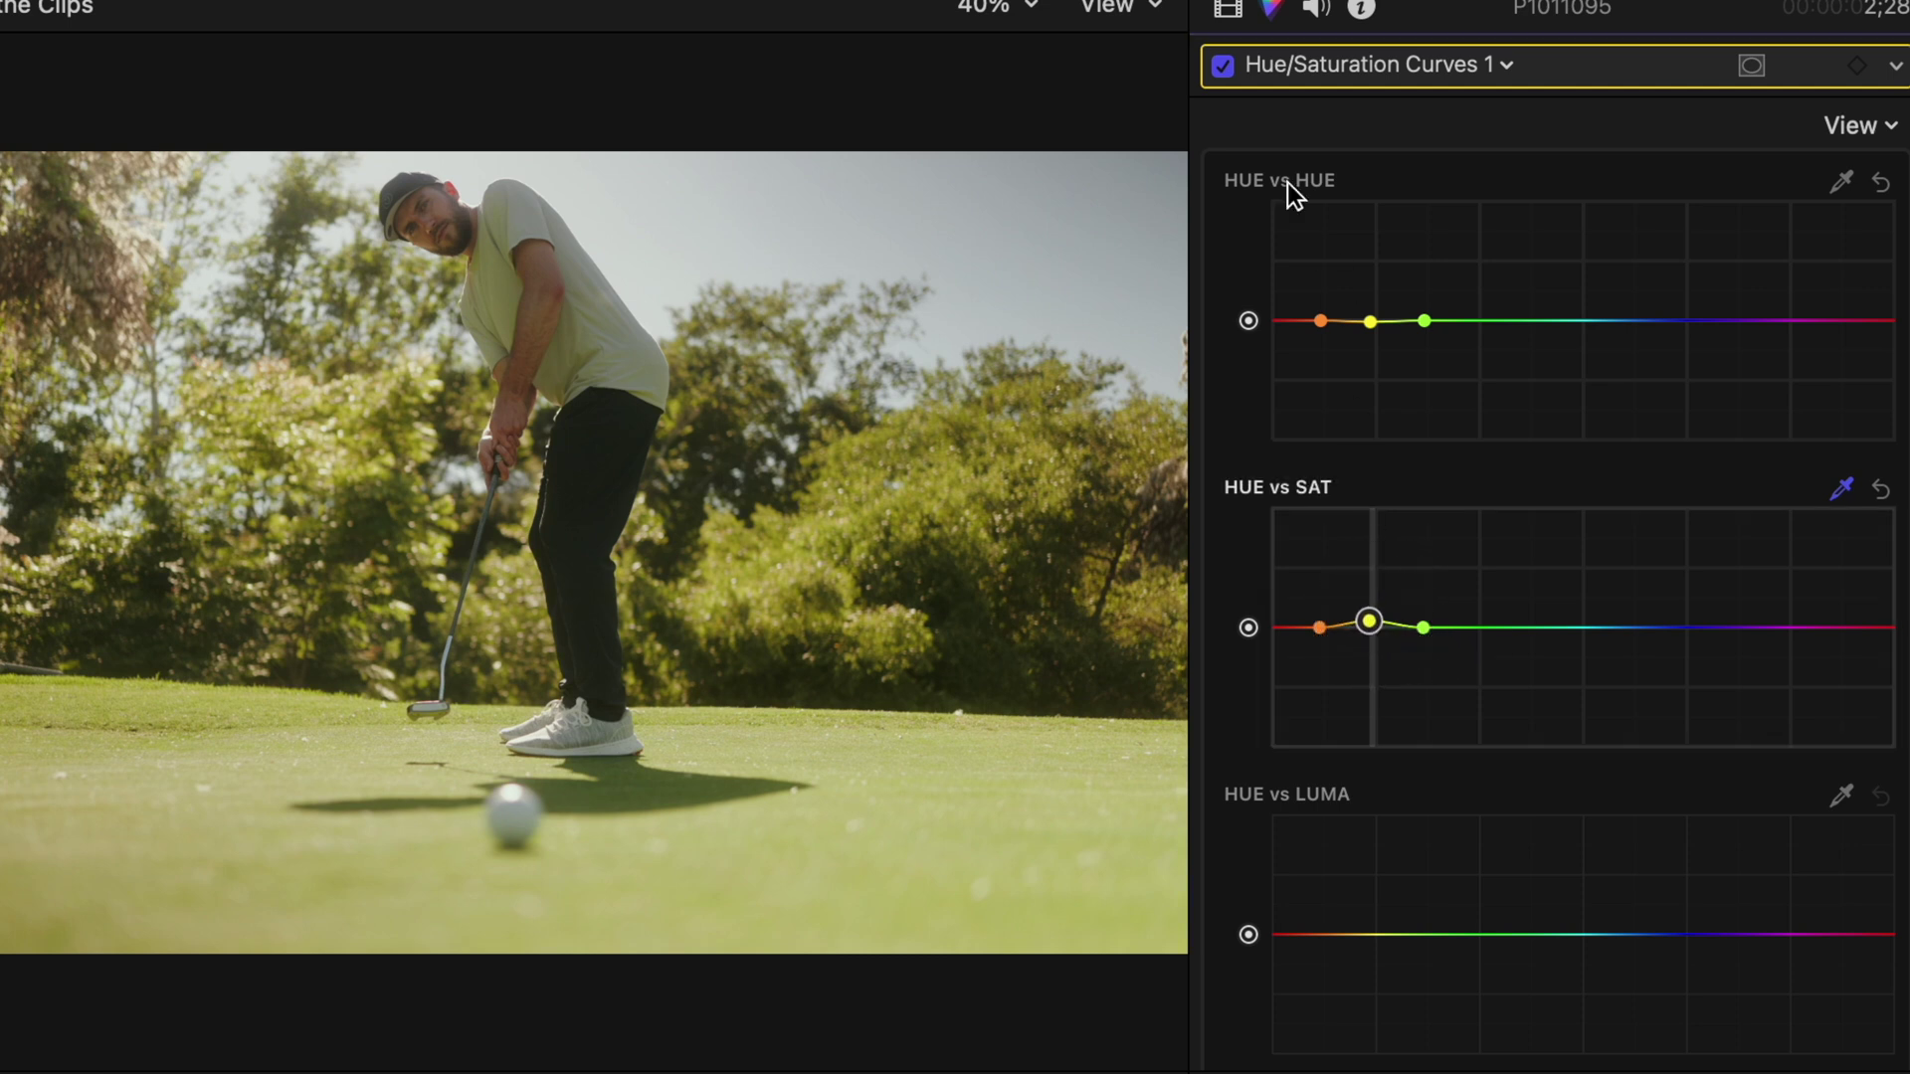
- Turn the Dangyou T&O LUT on and off on clip P1011095 to compare its effect and lower its mix slightly
{"action": "left_click", "coordinate": [1227, 8]}
{"action": "scroll", "coordinate": [1308, 673], "scroll_direction": "down", "scroll_amount": 3}
{"action": "scroll", "coordinate": [1309, 672], "scroll_direction": "down", "scroll_amount": 2}
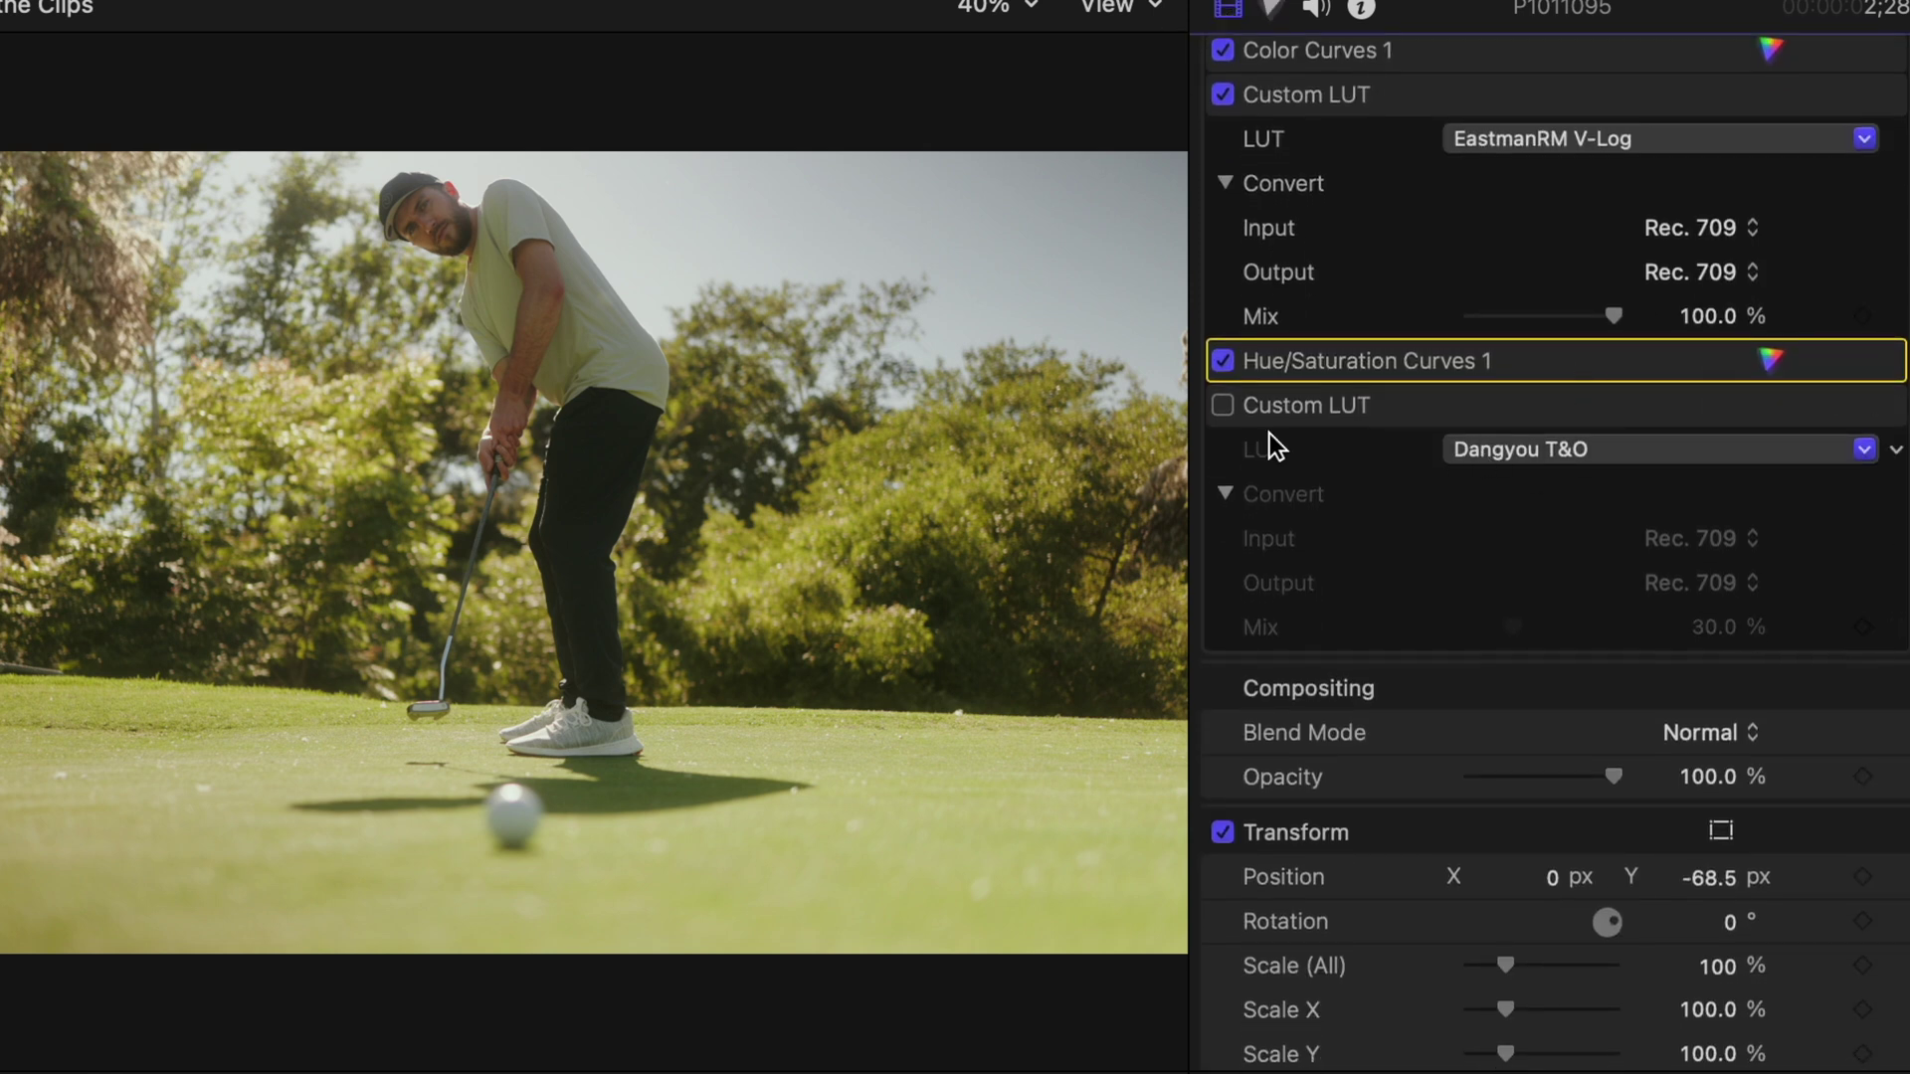
{"action": "left_click", "coordinate": [1224, 406]}
{"action": "left_click", "coordinate": [1227, 406]}
{"action": "left_click", "coordinate": [1228, 406]}
{"action": "left_click", "coordinate": [1227, 405]}
{"action": "left_click", "coordinate": [1227, 406]}
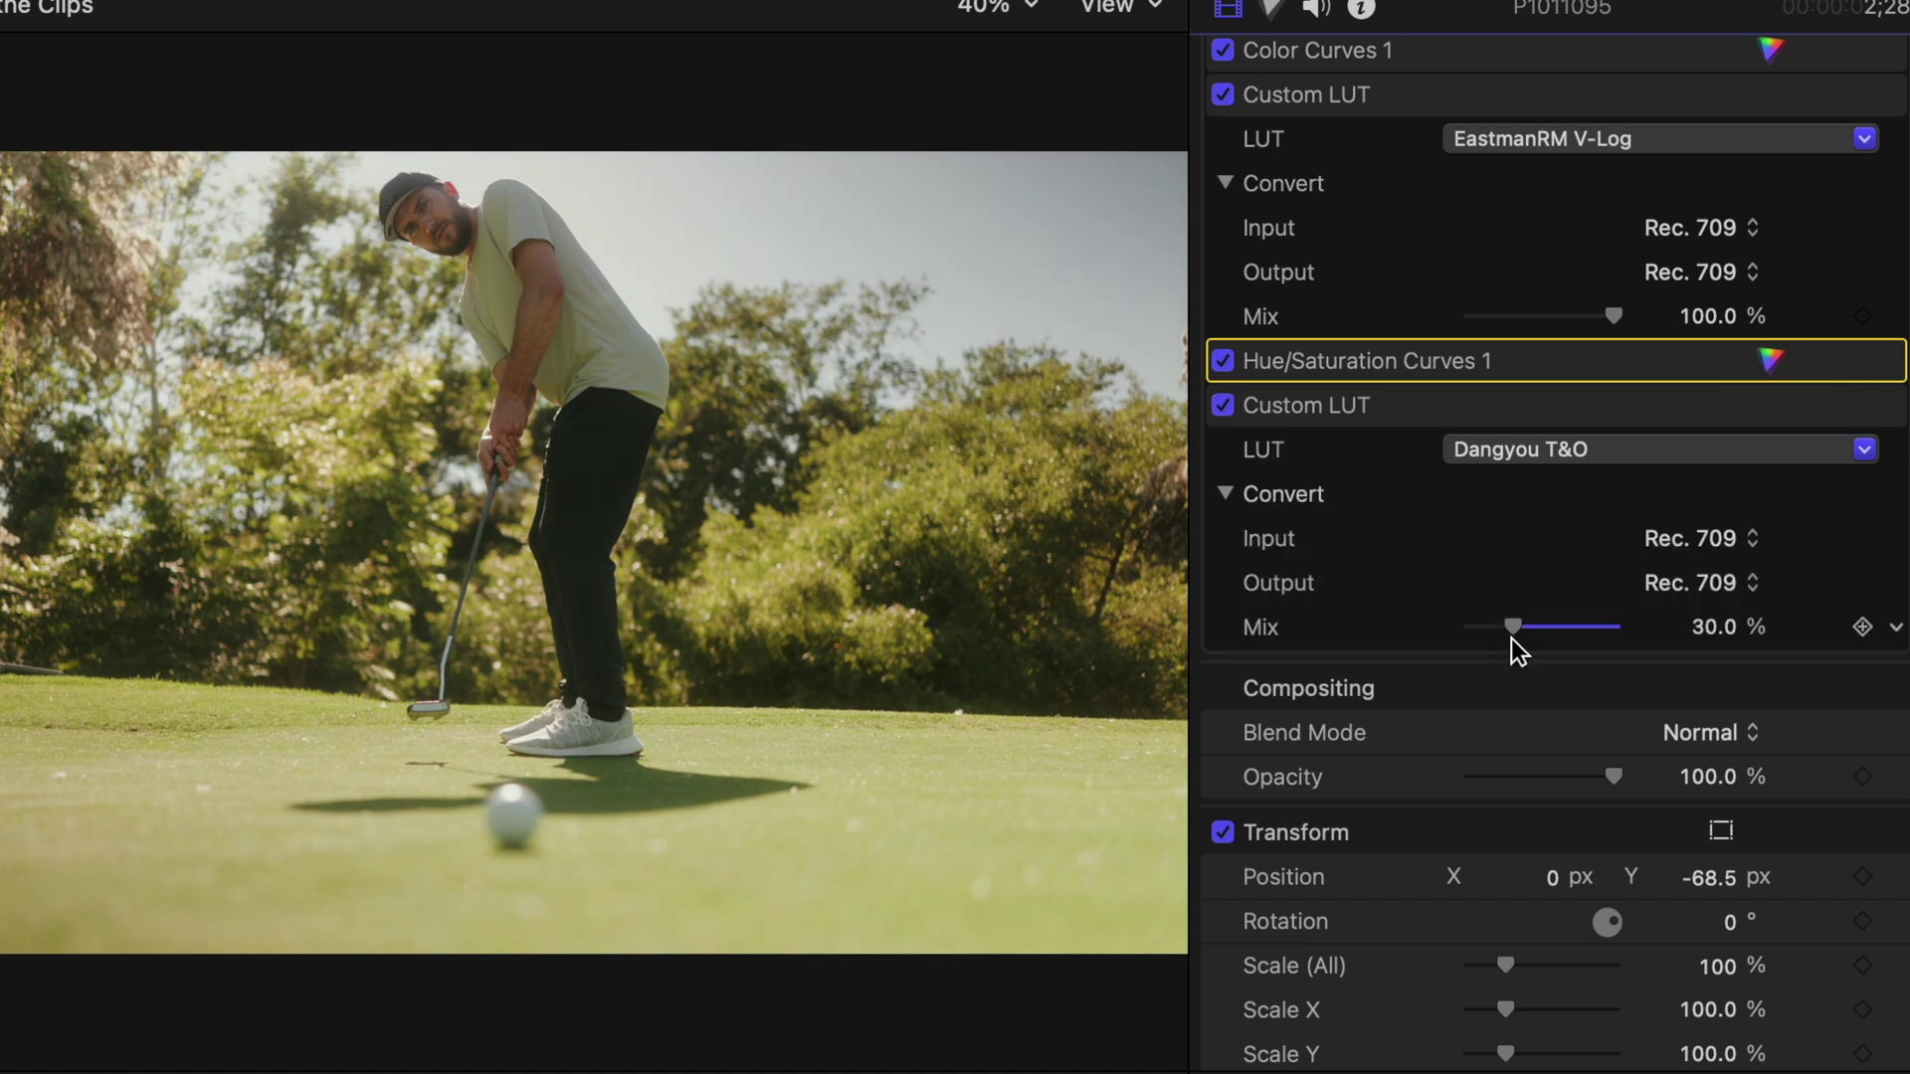
{"action": "left_click_drag", "start_coordinate": [1514, 635], "coordinate": [1502, 636]}
{"action": "left_click", "coordinate": [1223, 406]}
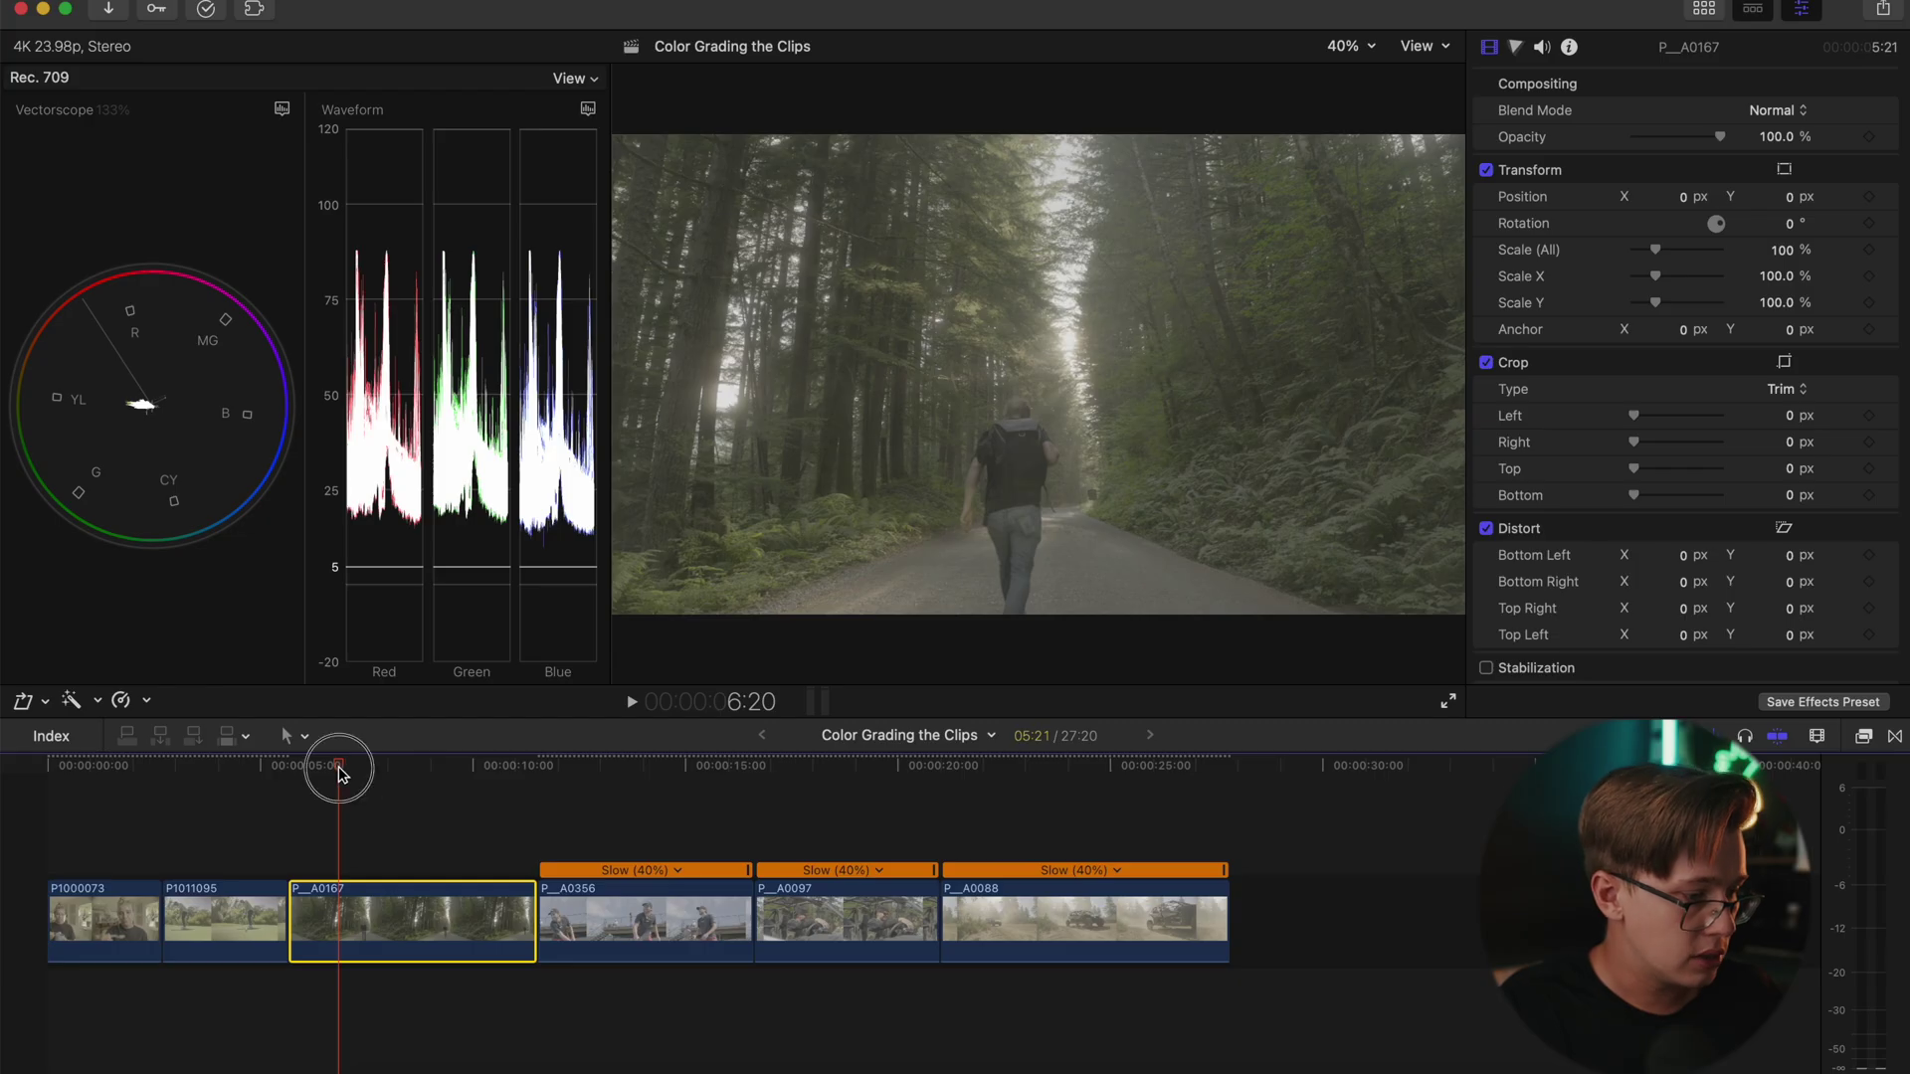
- Apply the grading preset to clip P__A0167, place the playhead at 8:14 and display Color Board 1
{"action": "left_click_drag", "start_coordinate": [332, 767], "coordinate": [411, 774]}
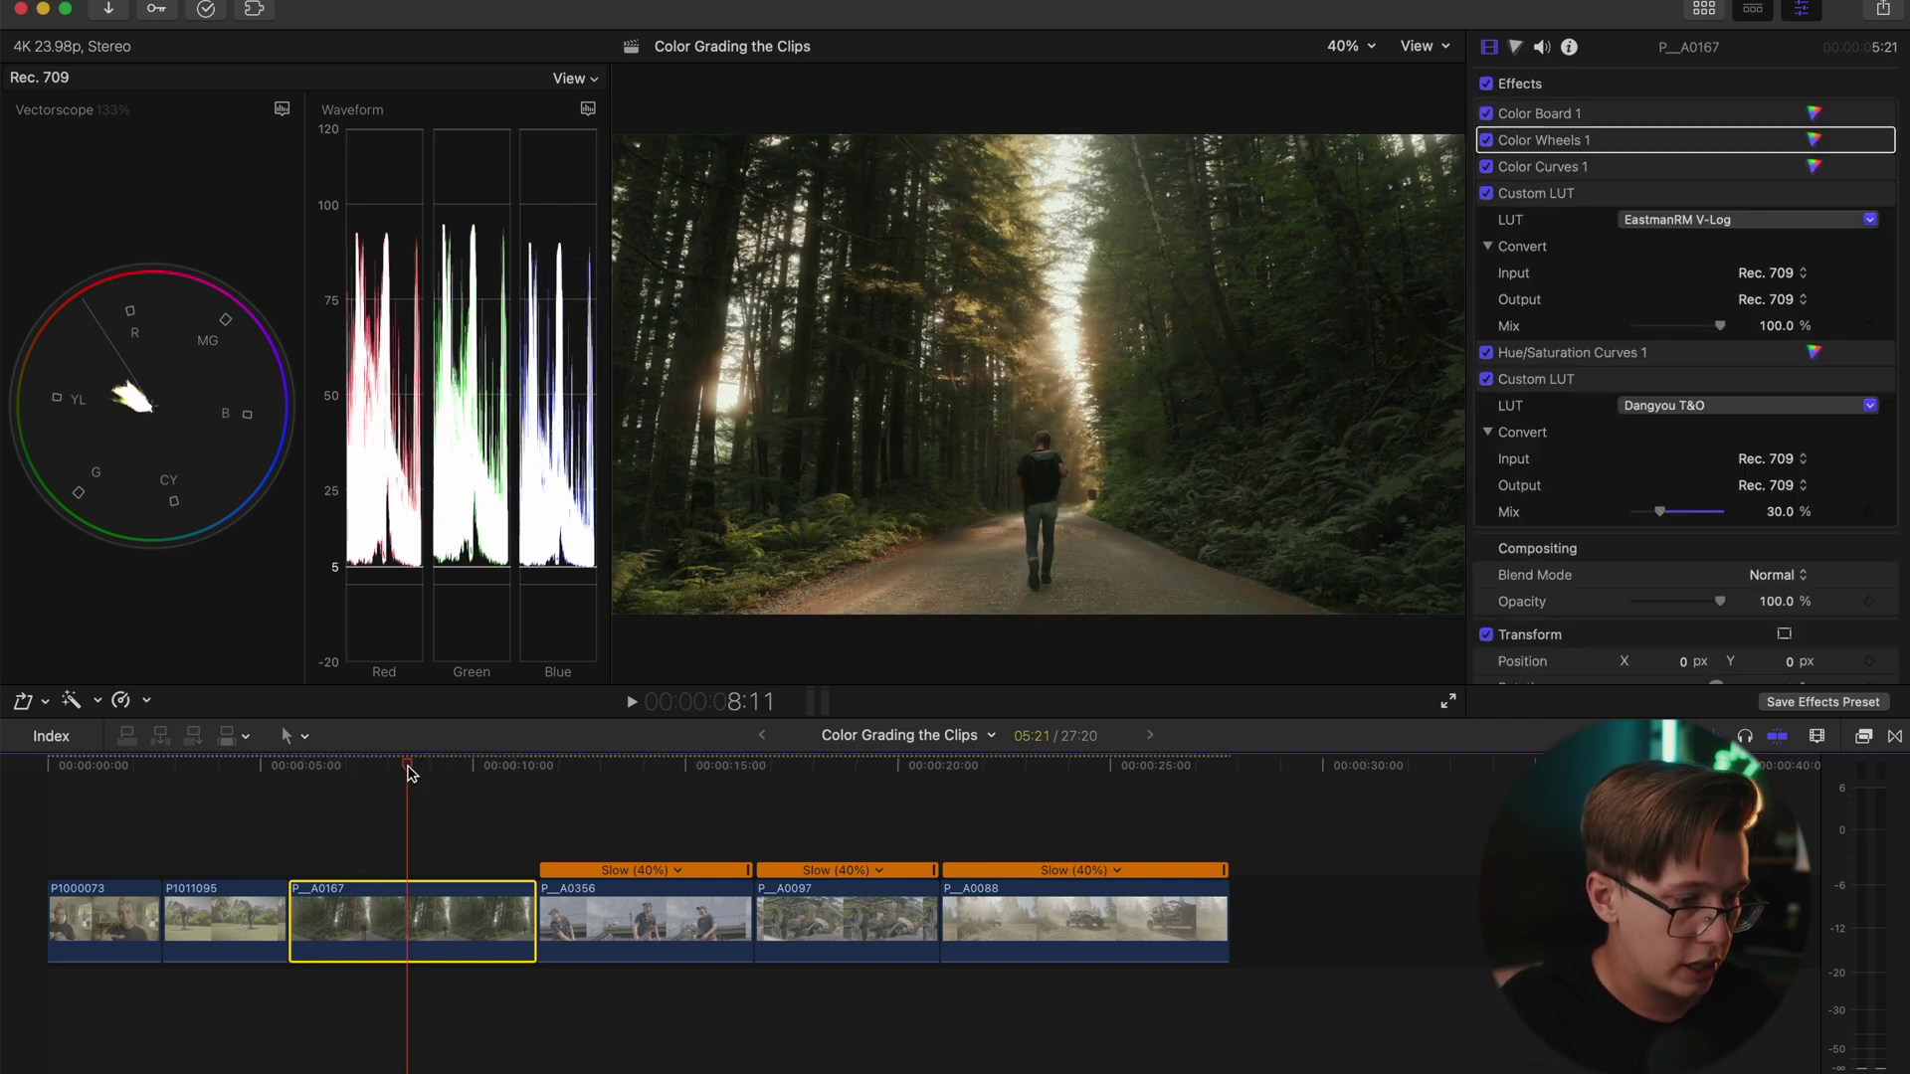
{"action": "left_click_drag", "start_coordinate": [409, 767], "coordinate": [412, 766]}
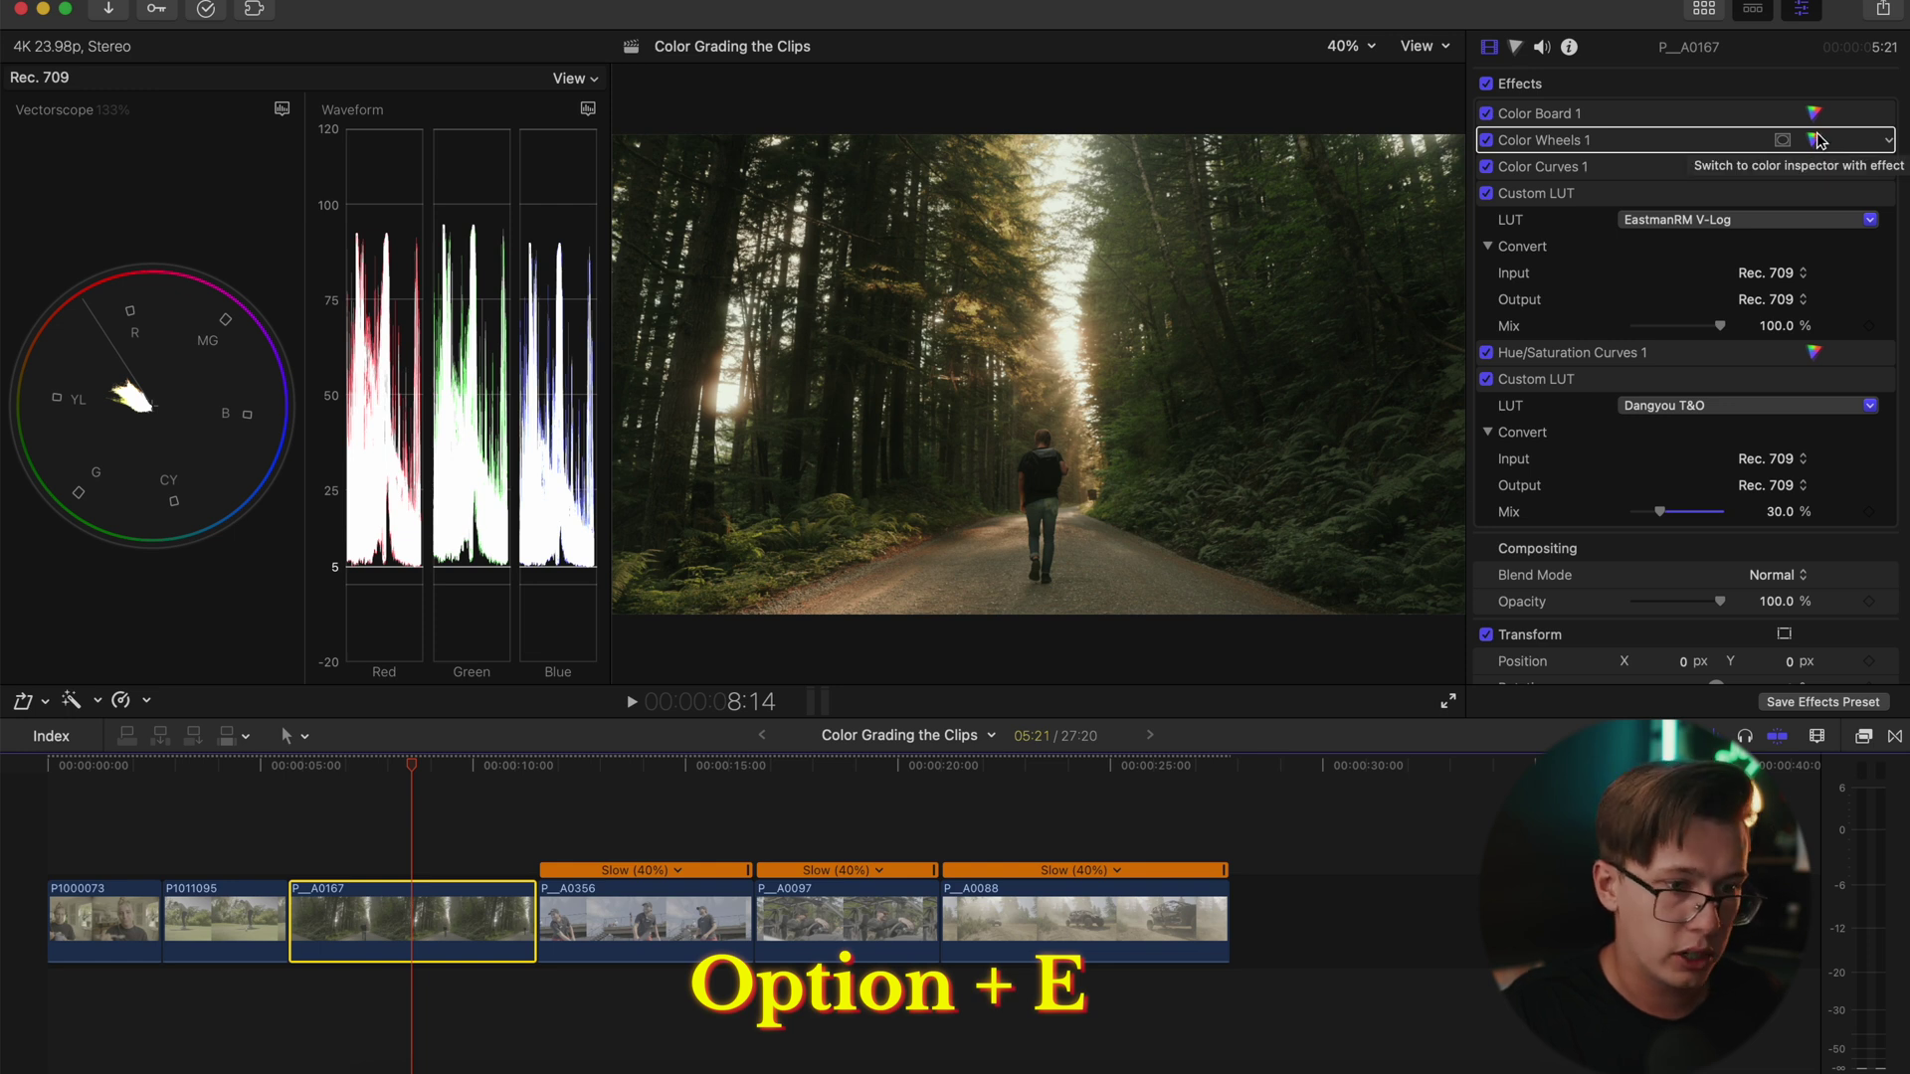
{"action": "left_click", "coordinate": [1814, 140]}
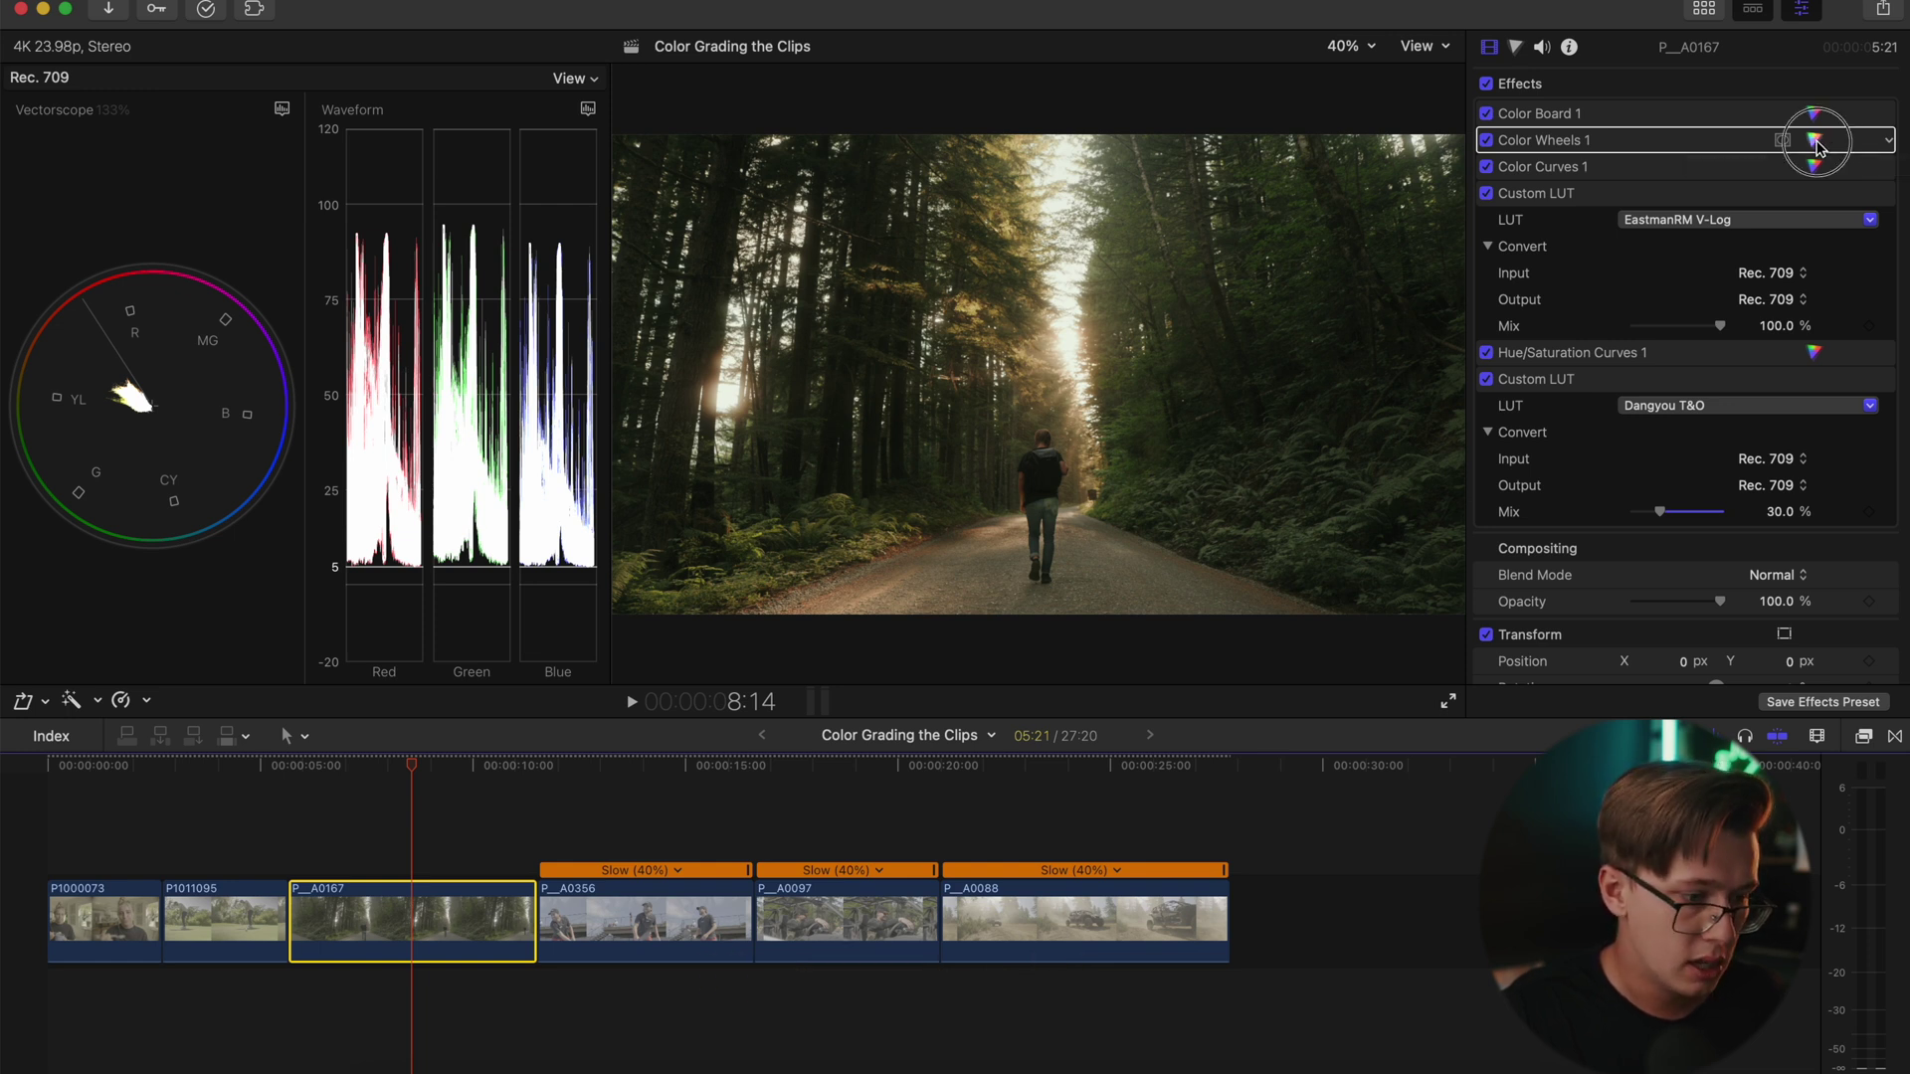
{"action": "left_click", "coordinate": [1566, 83]}
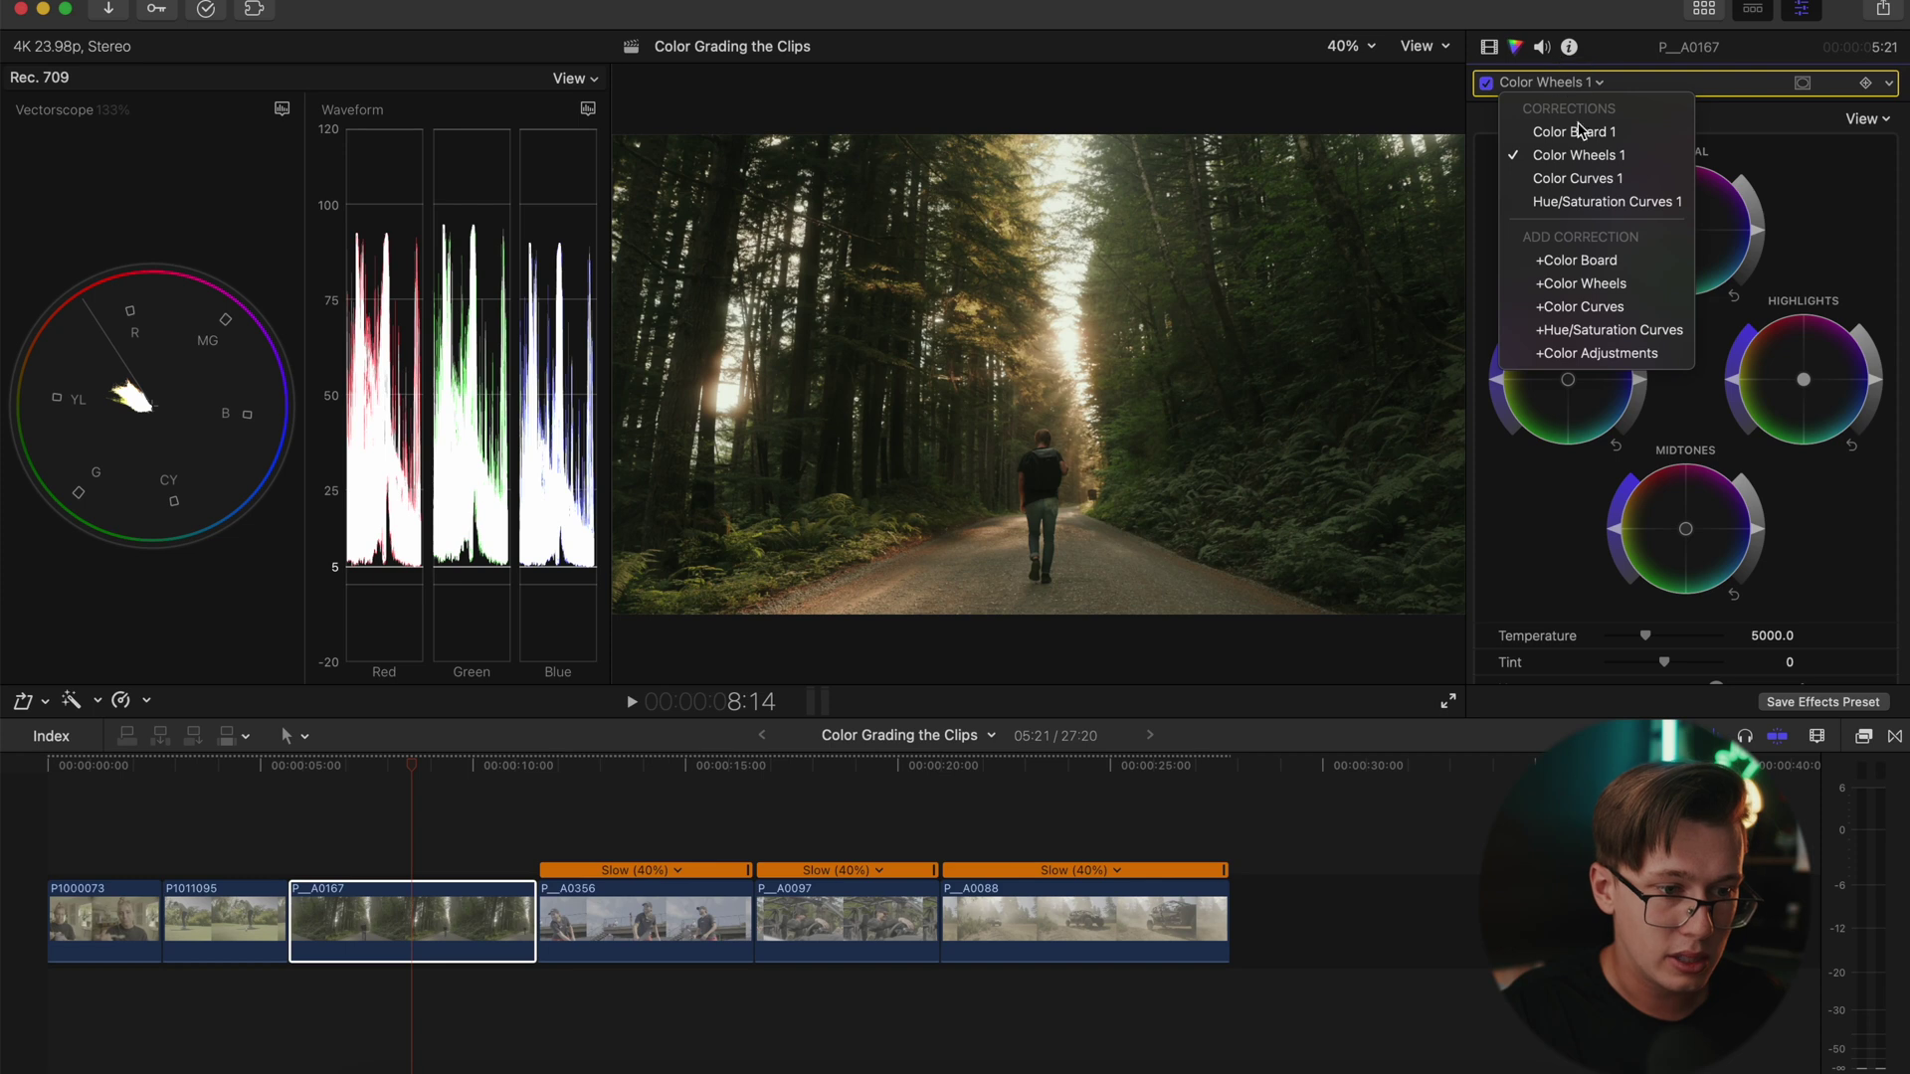
{"action": "left_click", "coordinate": [1586, 131]}
- Try raising the exposure highlights to 24% in Color Board 1 and adjusting the midtones and shadows
{"action": "left_click_drag", "start_coordinate": [1823, 276], "coordinate": [1826, 247]}
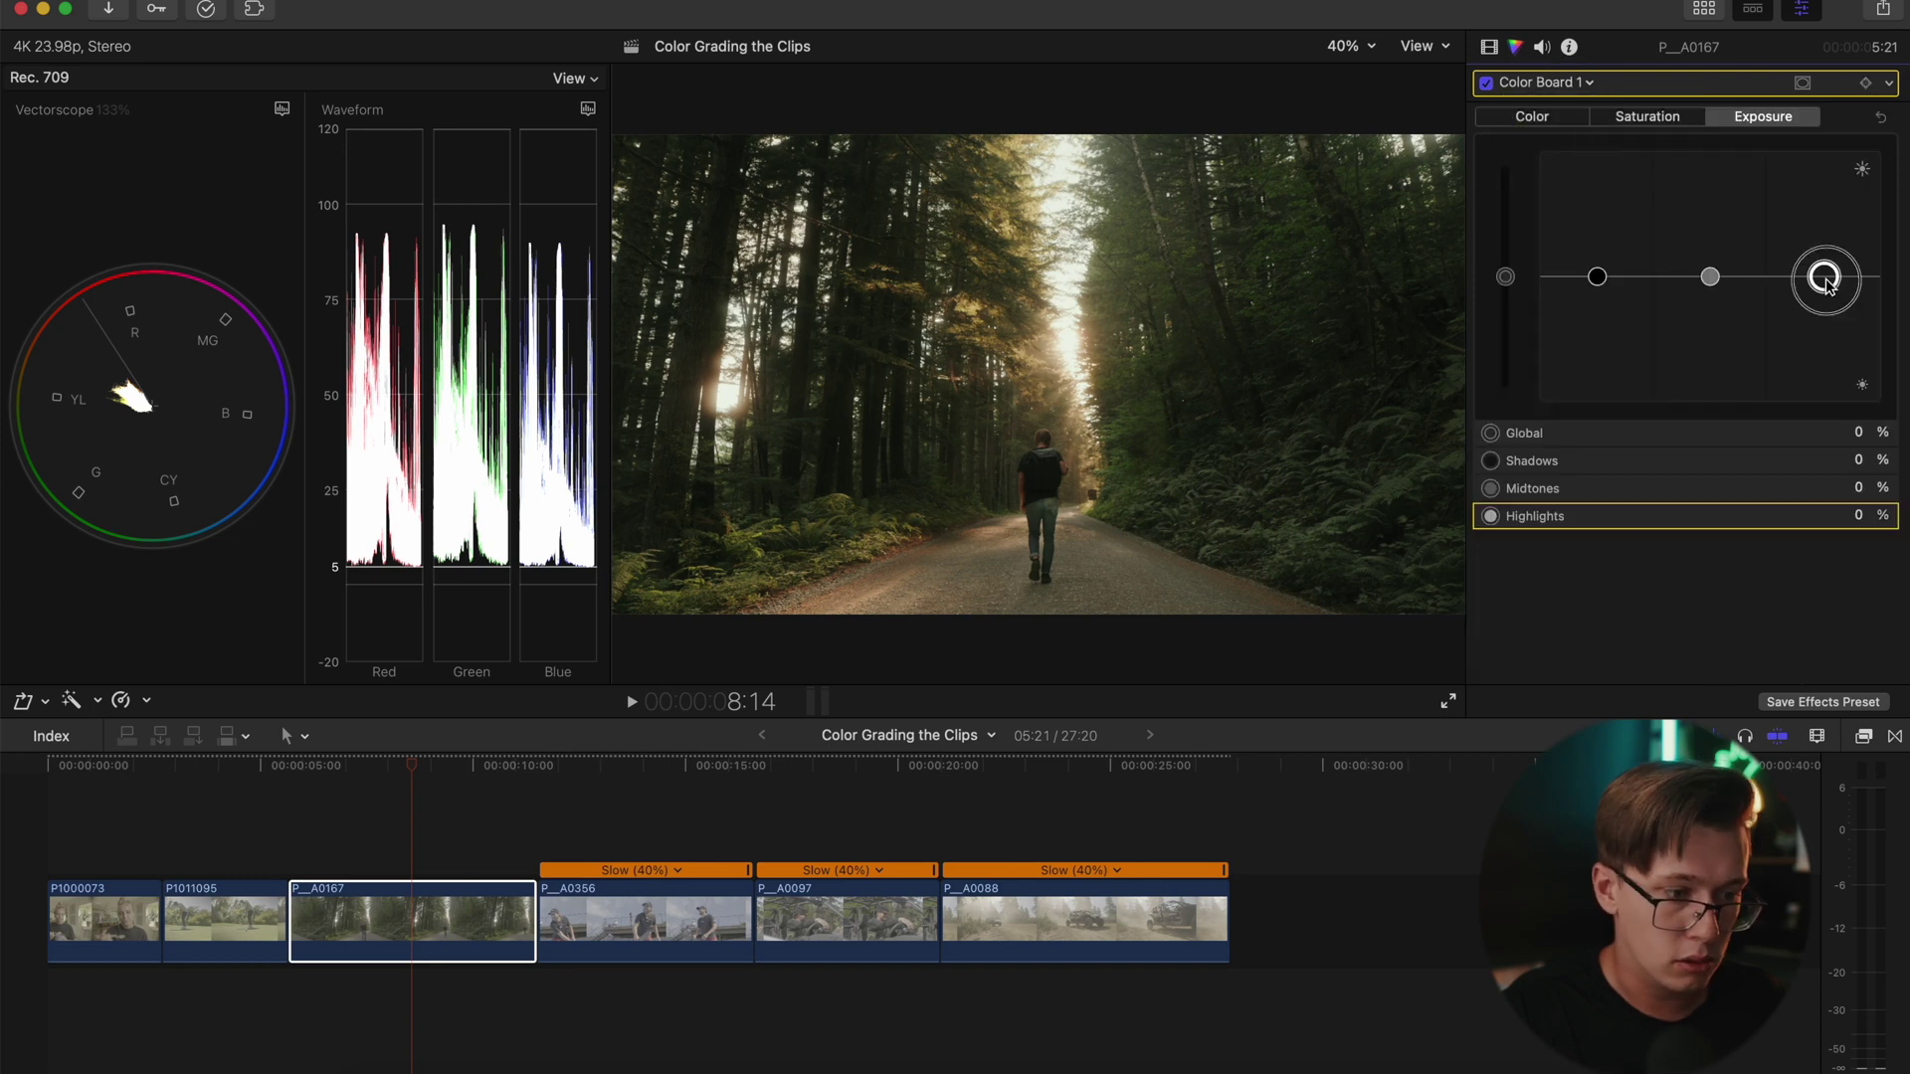
{"action": "left_click_drag", "start_coordinate": [1793, 342], "coordinate": [1794, 343]}
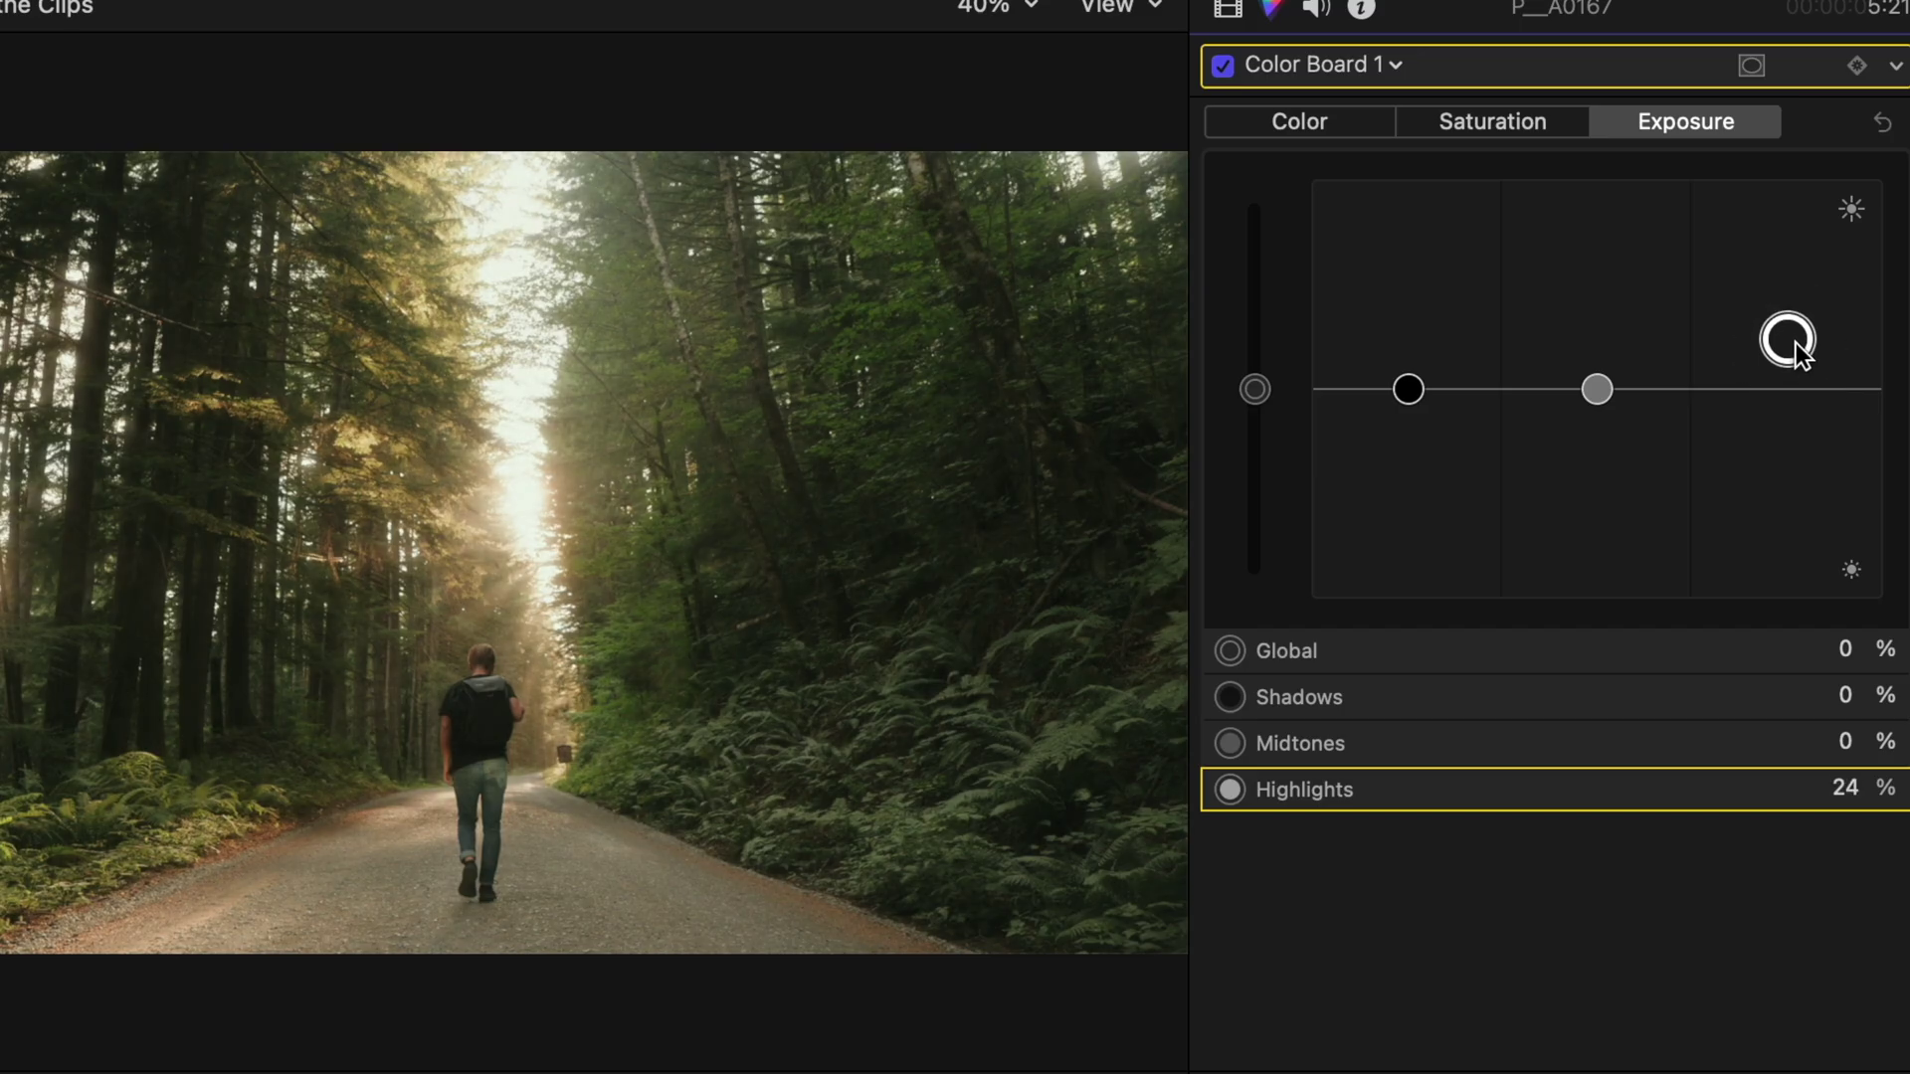
{"action": "left_click_drag", "start_coordinate": [1613, 391], "coordinate": [1612, 394]}
{"action": "mouse_move", "coordinate": [1411, 402]}
{"action": "left_mouse_down"}
{"action": "mouse_move", "coordinate": [1426, 326]}
{"action": "mouse_move", "coordinate": [1413, 392]}
{"action": "mouse_move", "coordinate": [1414, 376]}
{"action": "left_mouse_up"}
- Reset the Color Board 1 exposure and set it to 1% shadows, 5% midtones and 15% highlights
{"action": "left_click", "coordinate": [1882, 124]}
{"action": "key", "text": "Delete"}
{"action": "left_click_drag", "start_coordinate": [1594, 389], "coordinate": [1593, 377]}
{"action": "left_click_drag", "start_coordinate": [1787, 389], "coordinate": [1803, 354]}
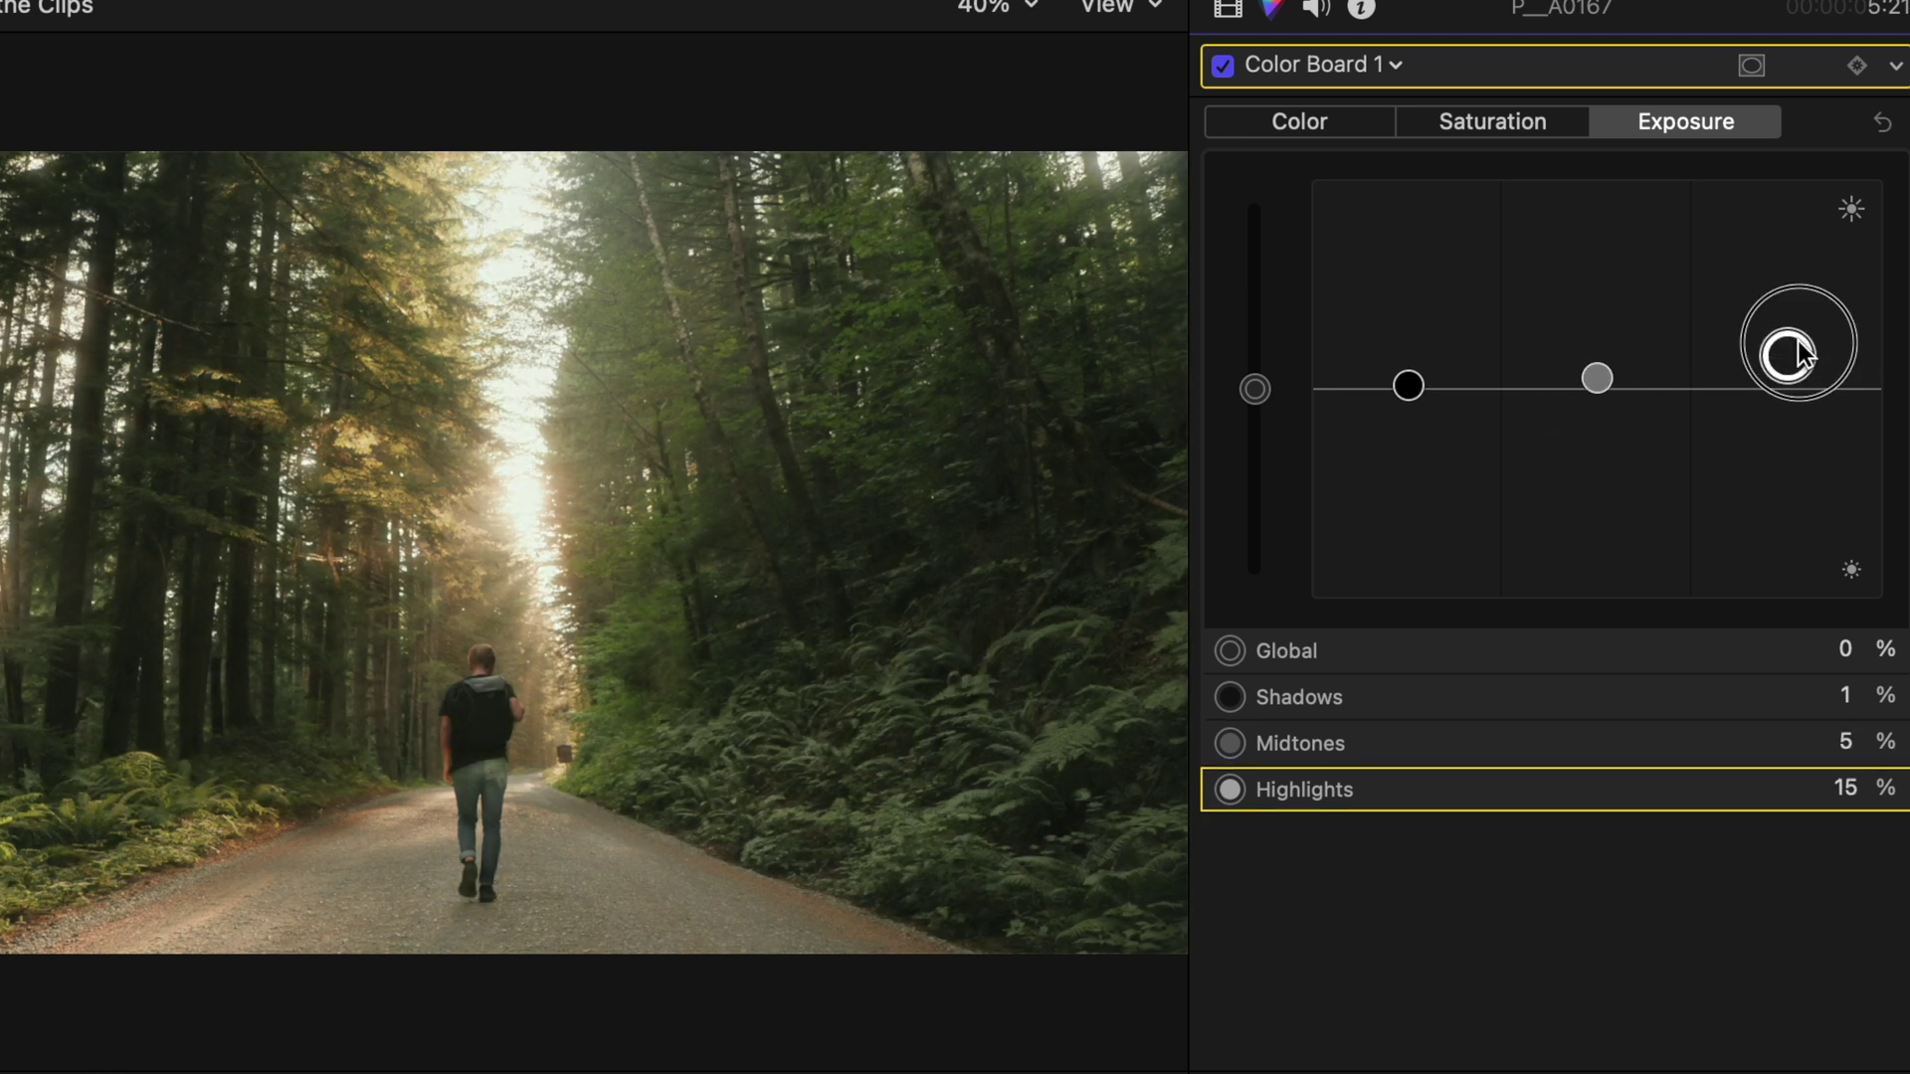
- In Color Wheels 1 of clip P__A0167, lower the shadows brightness slightly and raise the highlights brightness
{"action": "left_click", "coordinate": [1404, 66]}
{"action": "left_click", "coordinate": [1416, 221]}
{"action": "left_click", "coordinate": [1344, 74]}
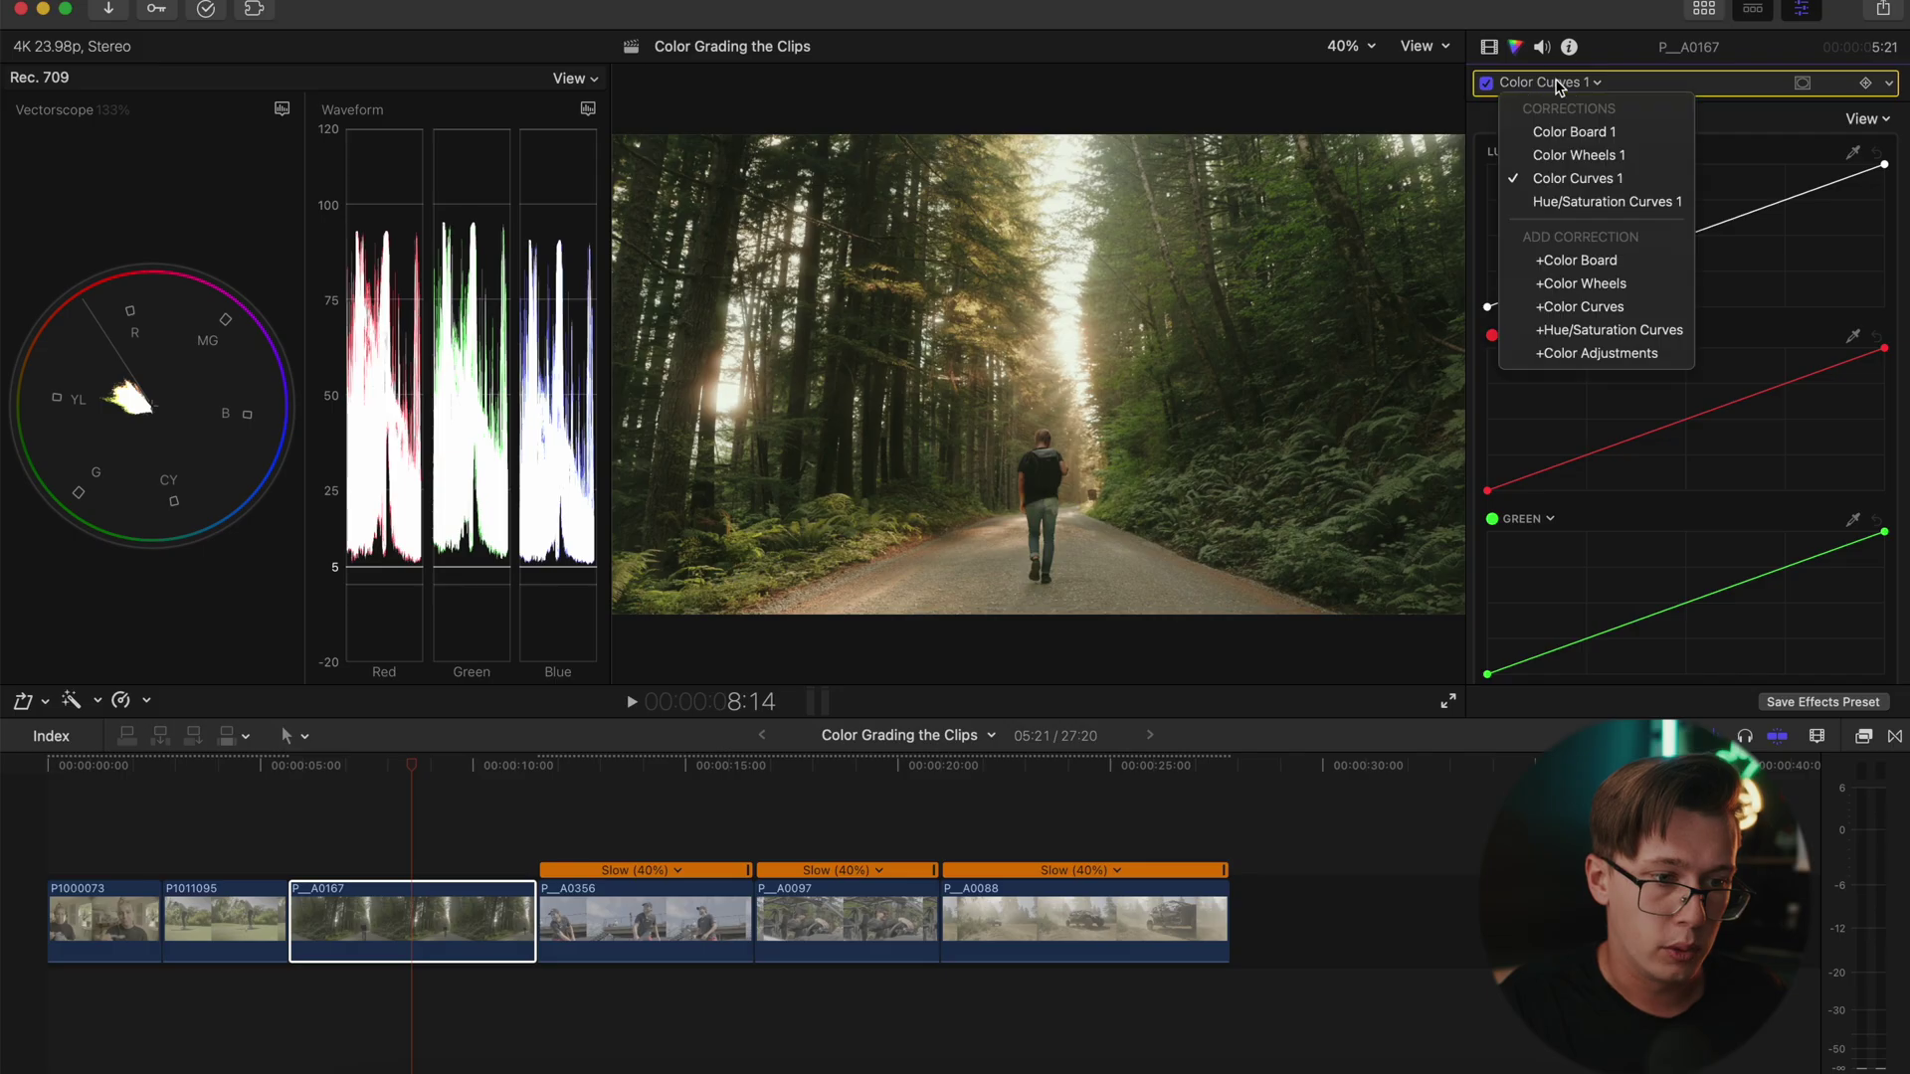
{"action": "left_click", "coordinate": [1579, 155]}
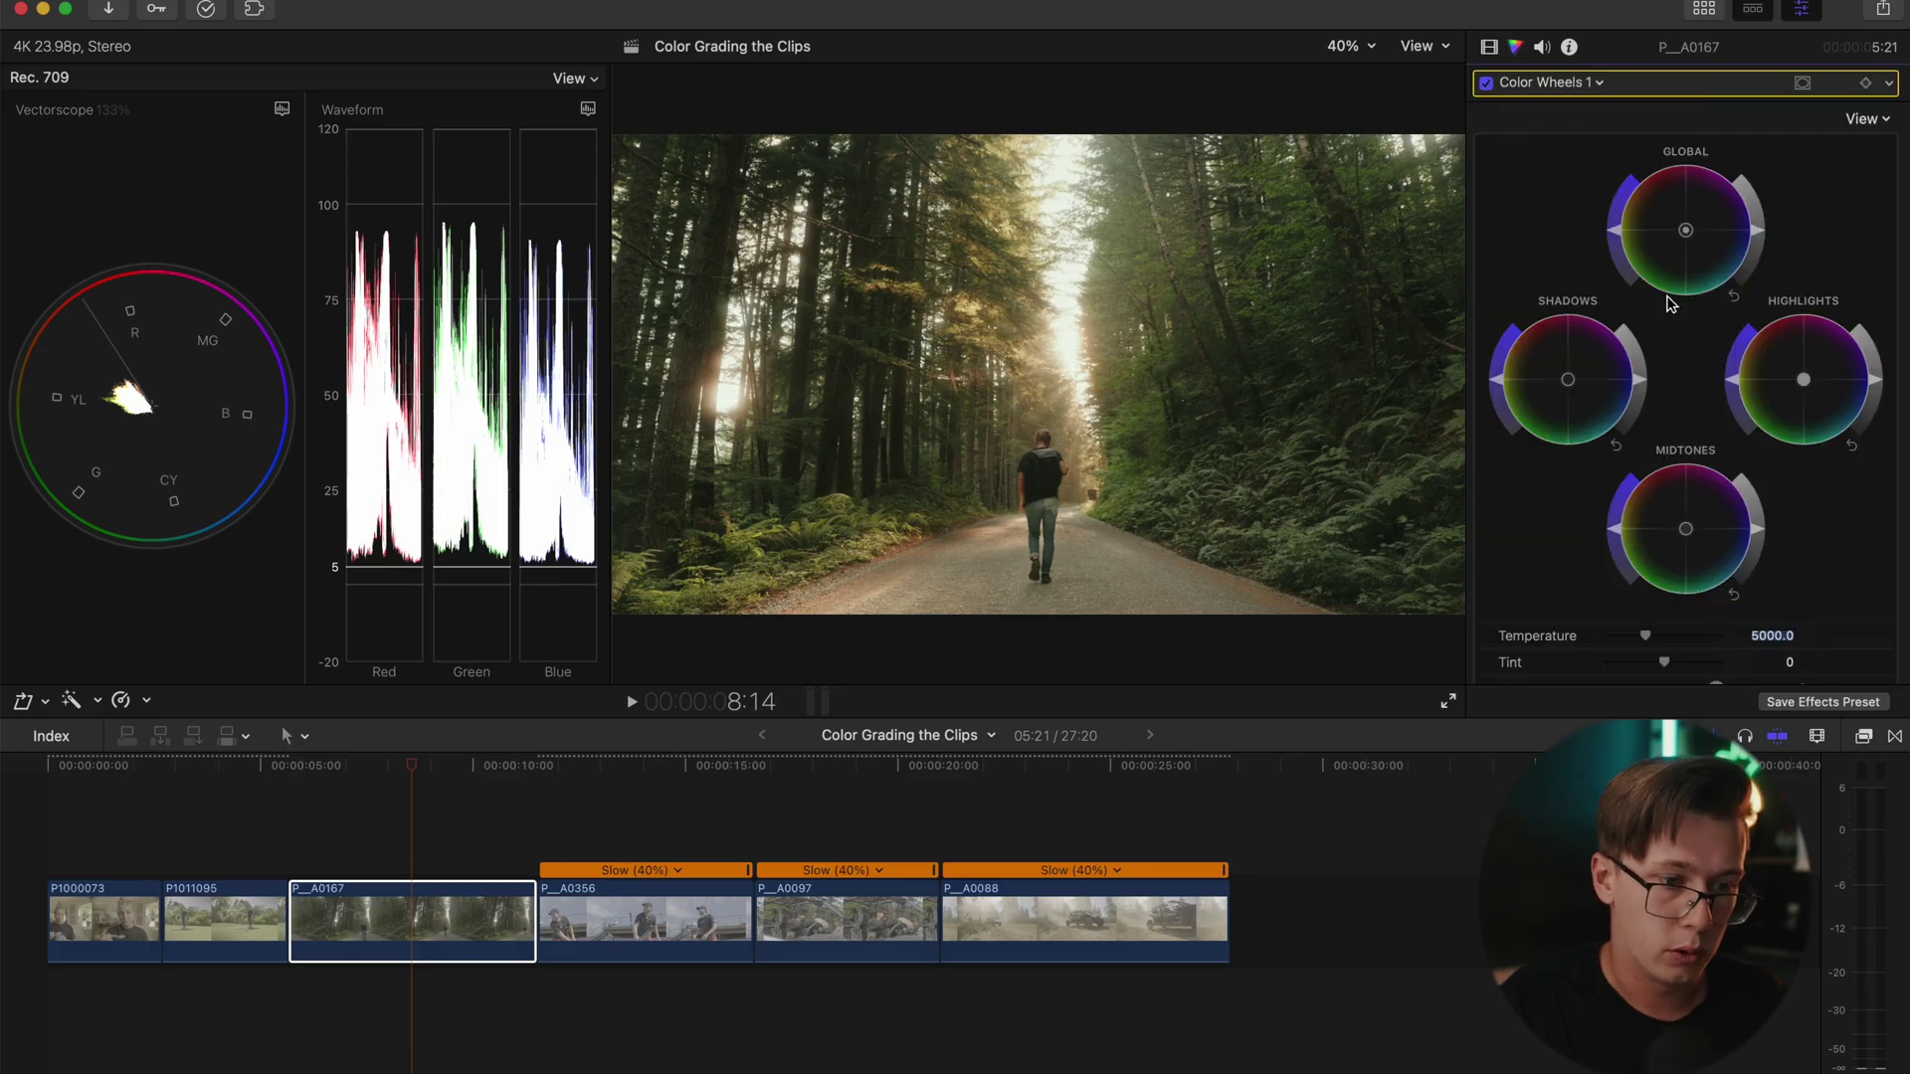
{"action": "left_click", "coordinate": [1639, 388]}
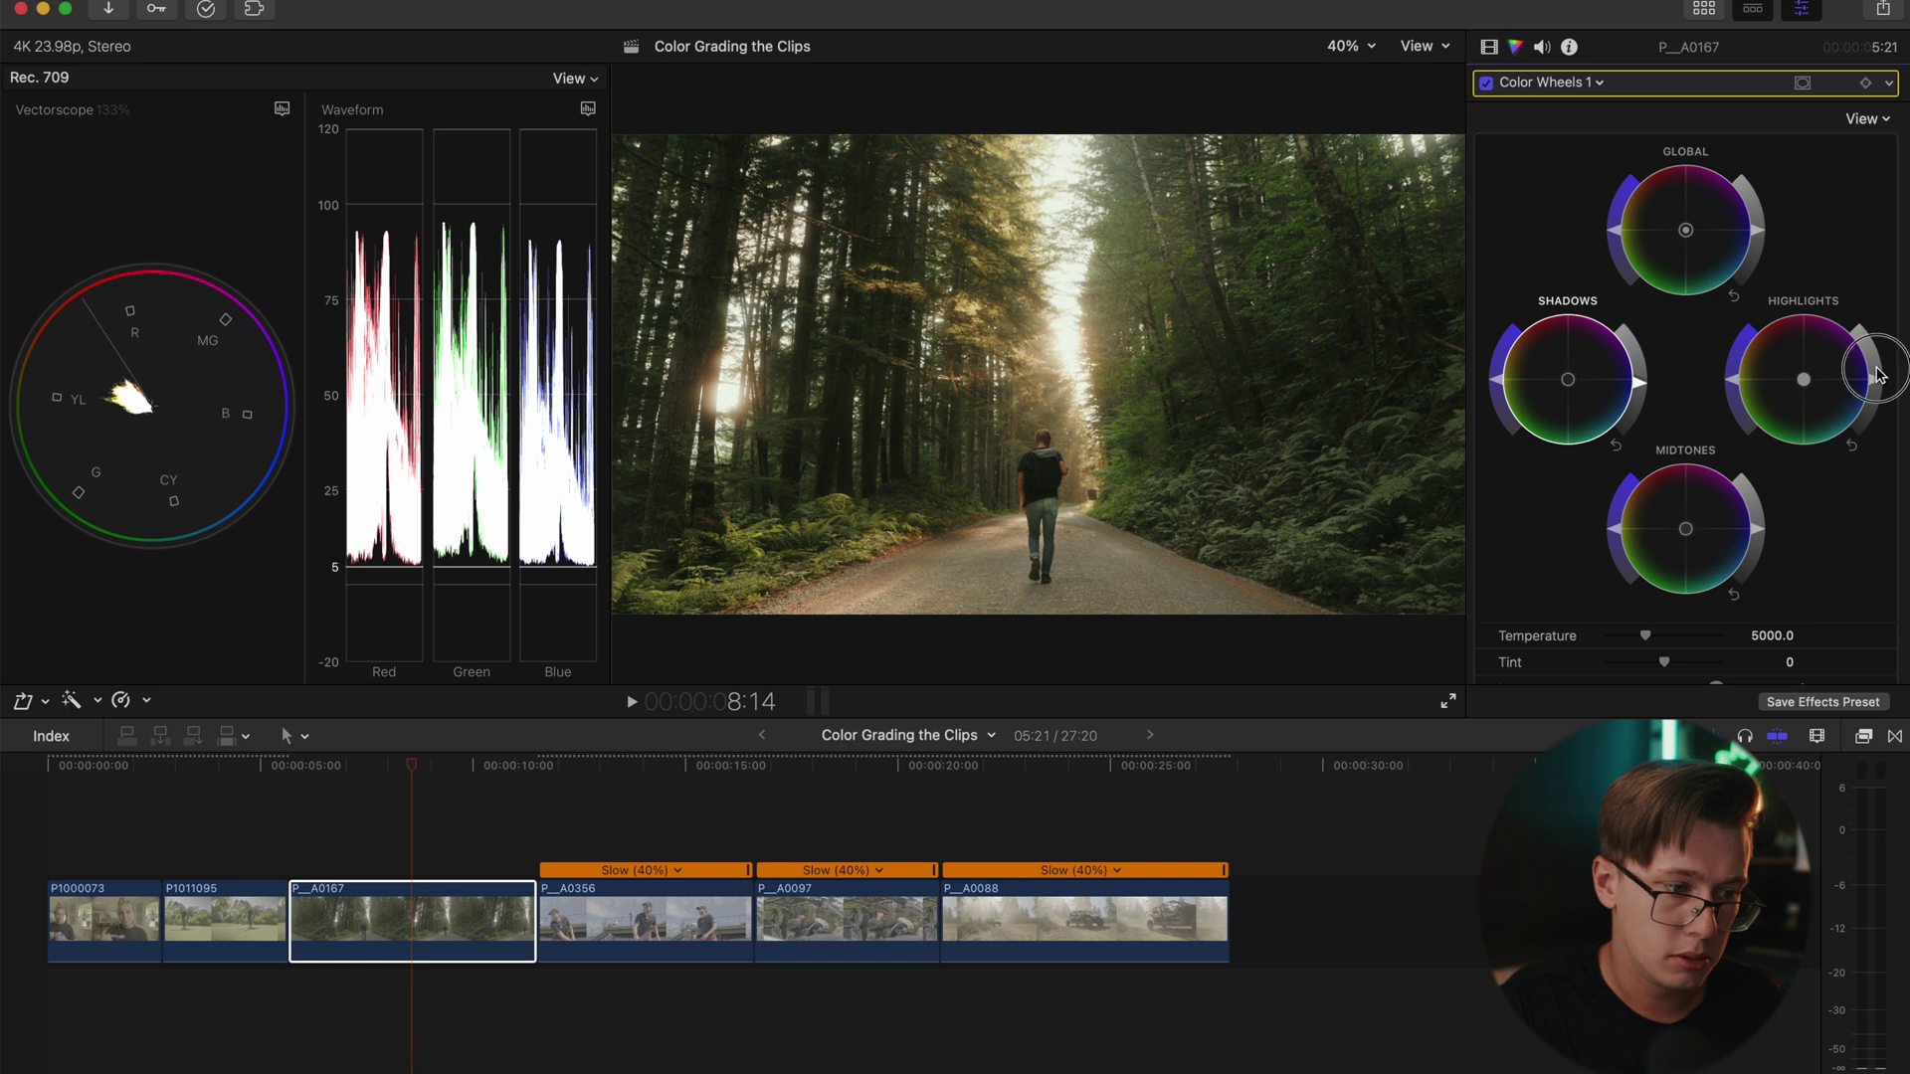
{"action": "left_click_drag", "start_coordinate": [1880, 375], "coordinate": [1878, 366]}
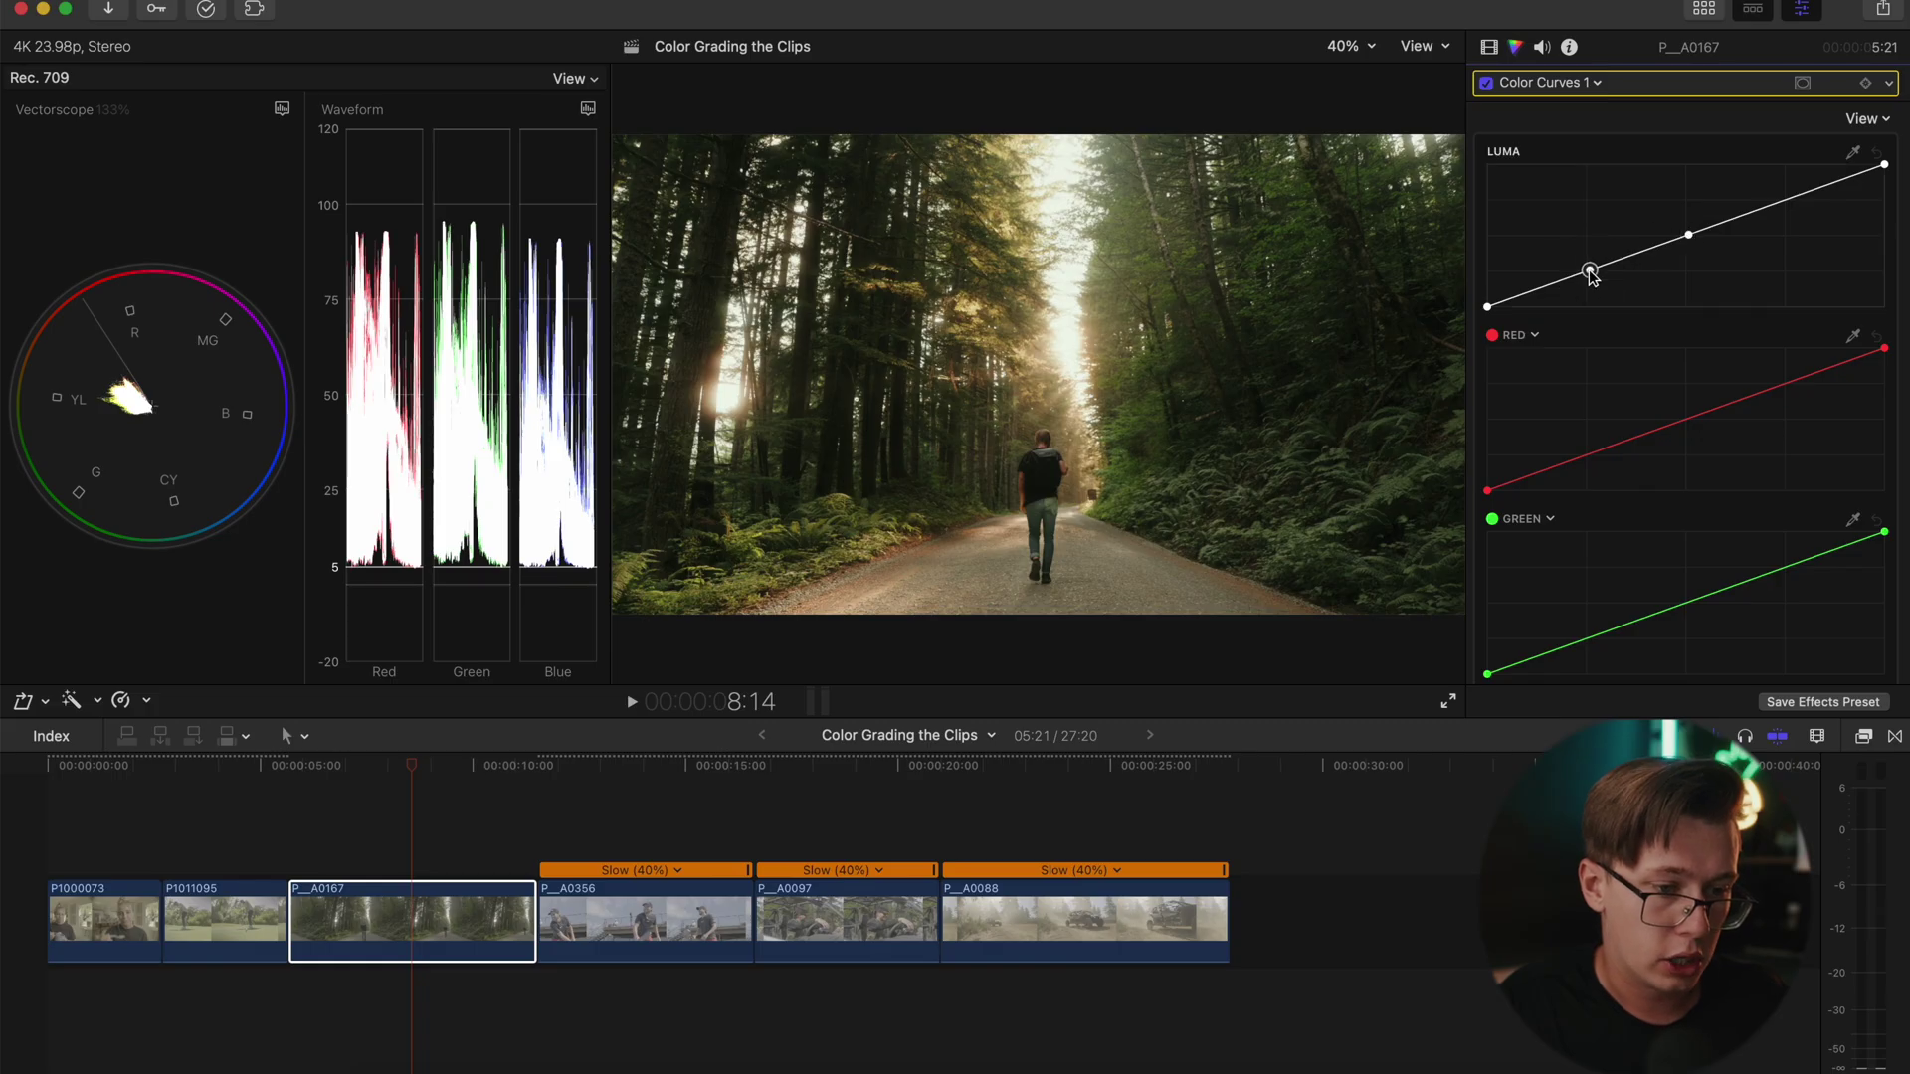
- Adjust the lower point of the luma curve and set the Color Wheels 1 temperature to 5059 on clip P__A0167
{"action": "left_click_drag", "start_coordinate": [1591, 276], "coordinate": [1592, 276]}
{"action": "left_click", "coordinate": [1587, 84]}
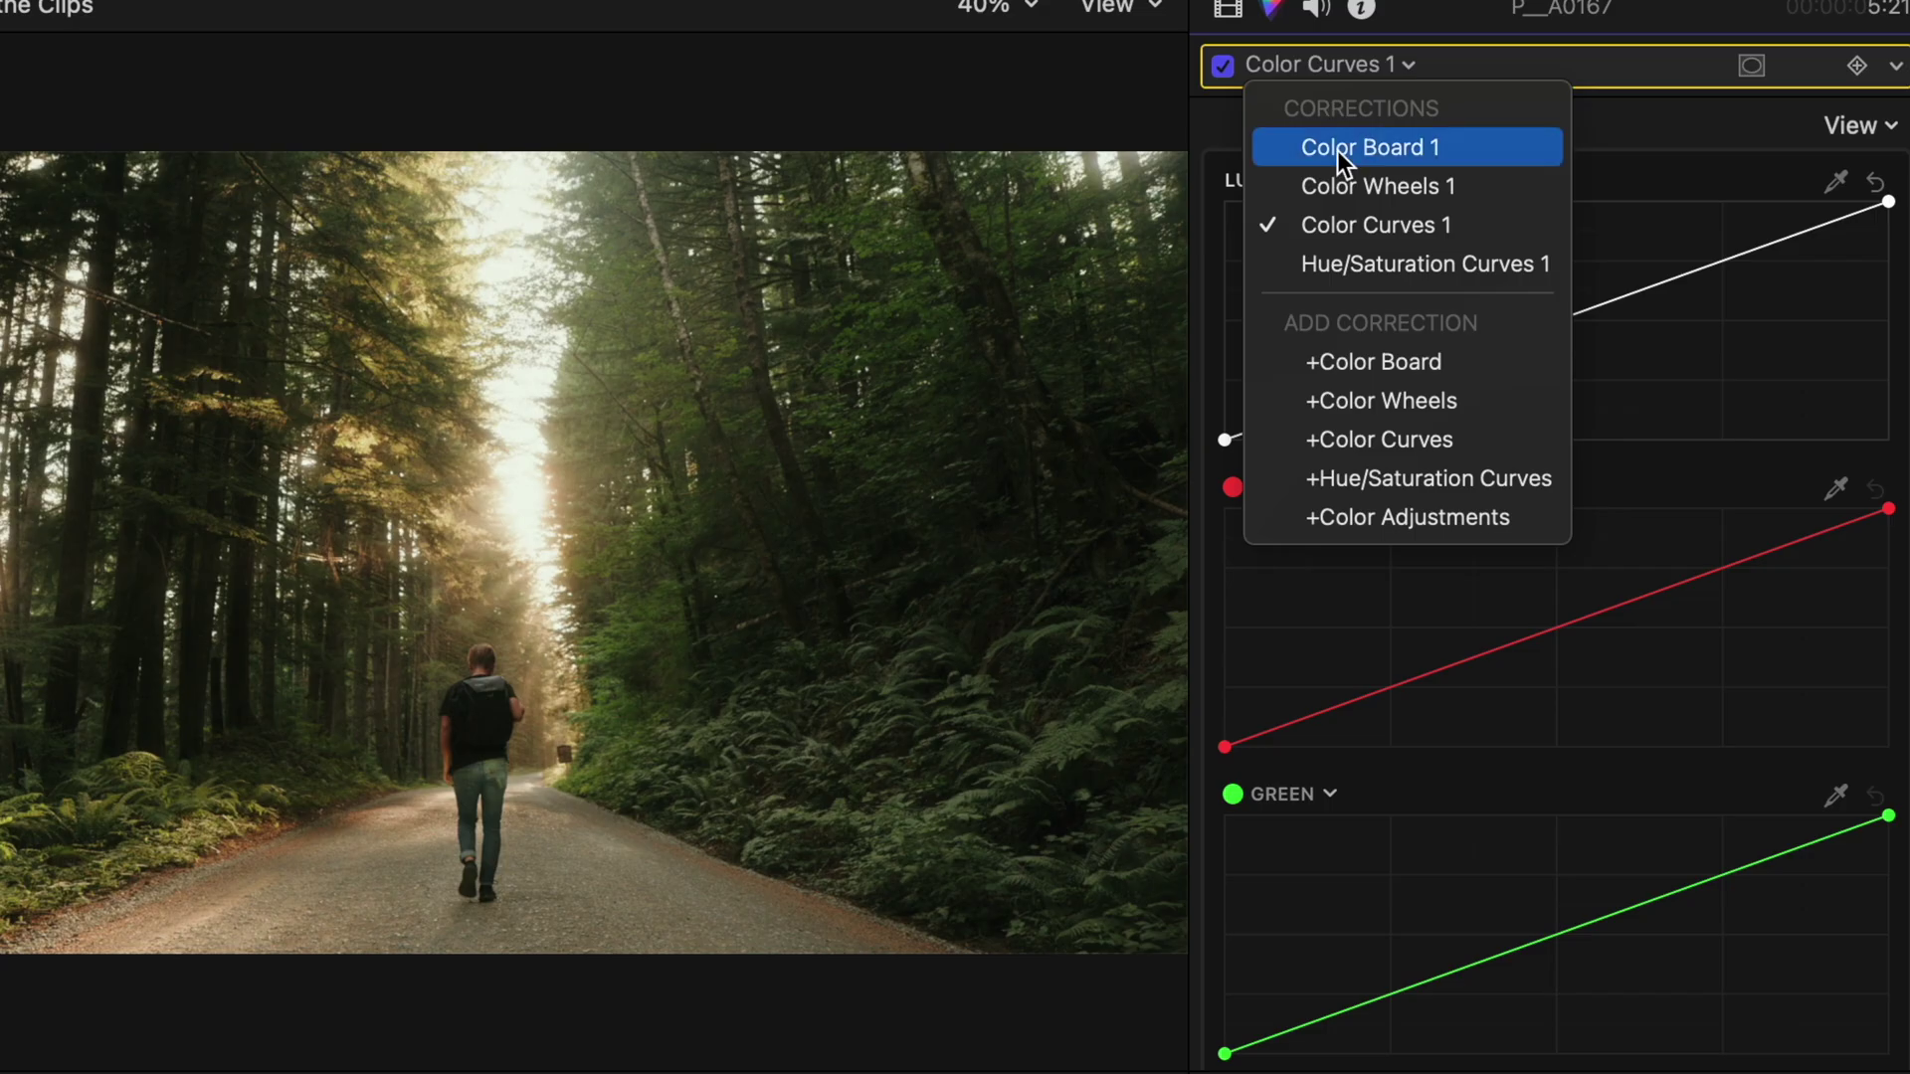
{"action": "left_click", "coordinate": [1556, 154]}
{"action": "mouse_move", "coordinate": [1489, 736]}
{"action": "left_mouse_down"}
{"action": "mouse_move", "coordinate": [1516, 734]}
{"action": "mouse_move", "coordinate": [1494, 738]}
{"action": "left_mouse_up"}
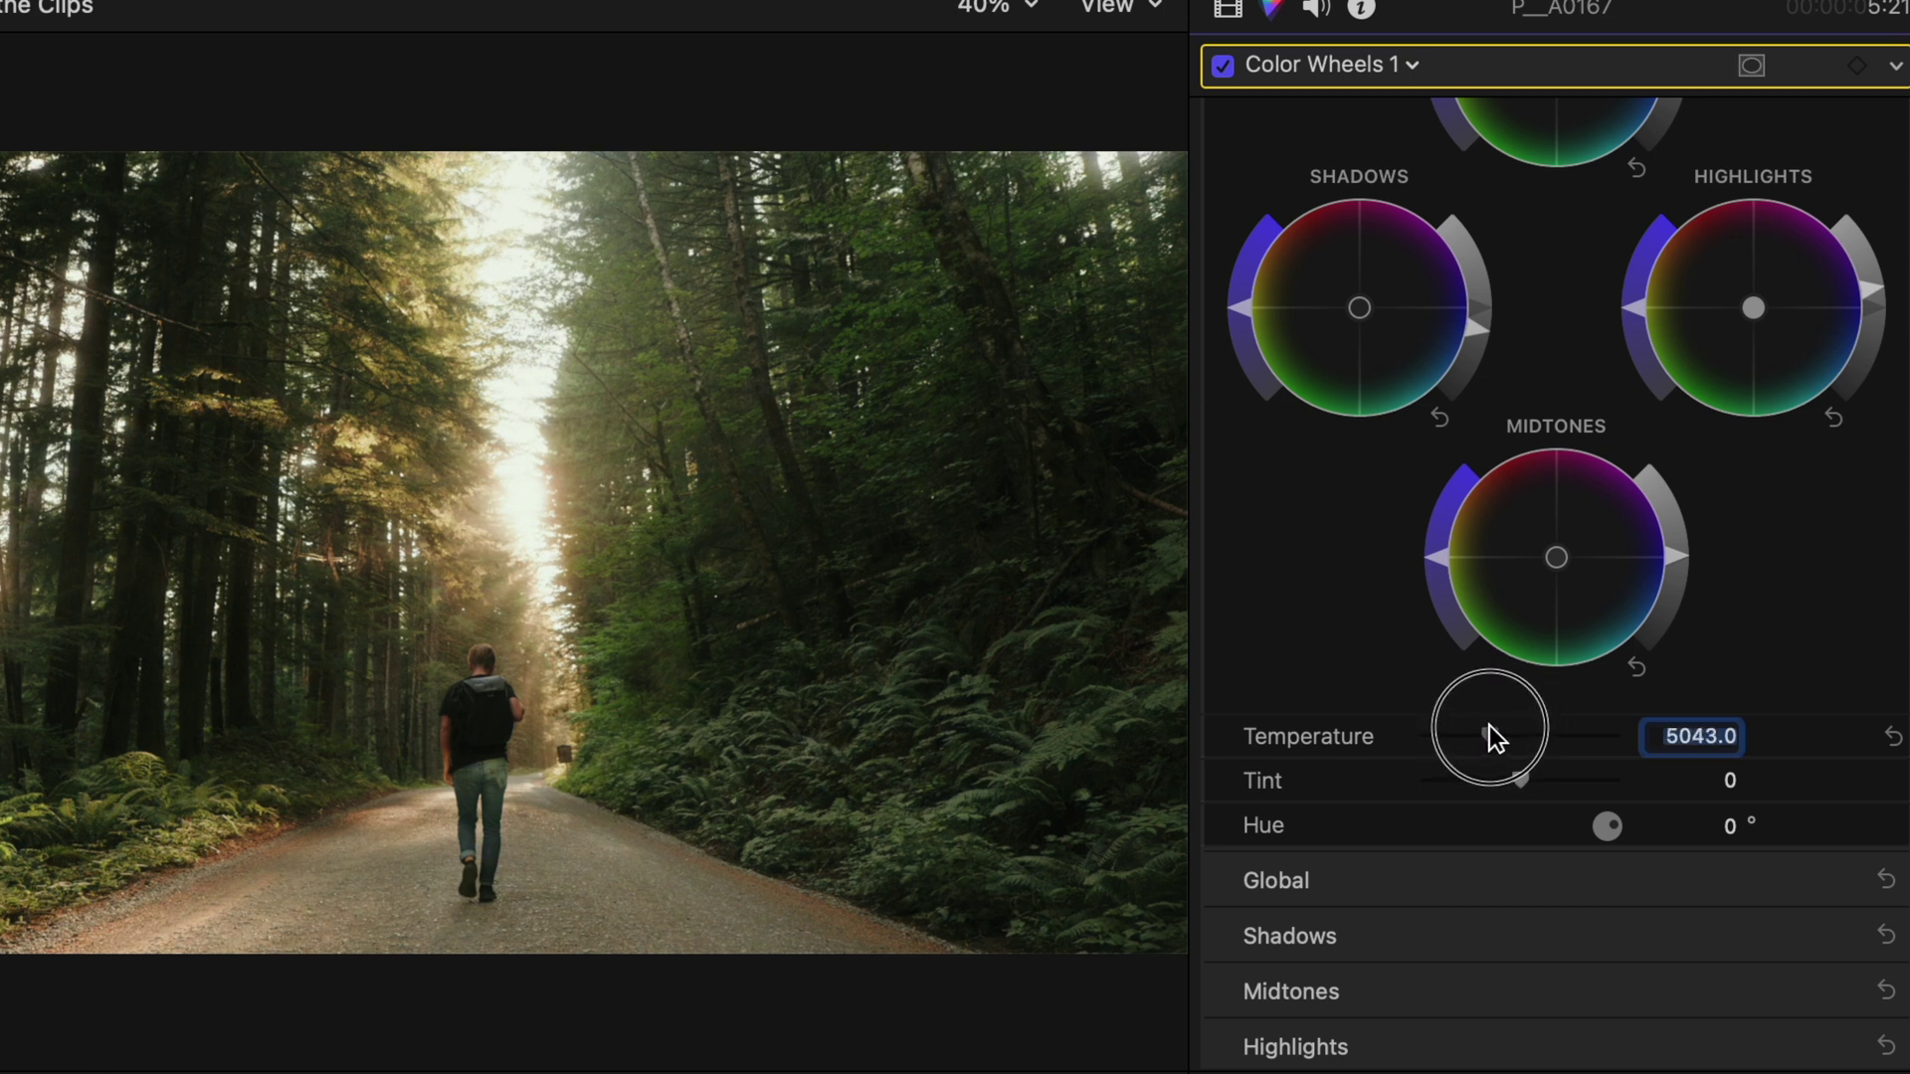
- Compare the image without Color Wheels 1, and shift its highlights slightly toward yellow and its midtones slightly toward blue
{"action": "left_click", "coordinate": [1224, 66]}
{"action": "left_click", "coordinate": [1223, 66]}
{"action": "left_click_drag", "start_coordinate": [1759, 298], "coordinate": [1733, 308]}
{"action": "left_click_drag", "start_coordinate": [1557, 557], "coordinate": [1570, 563]}
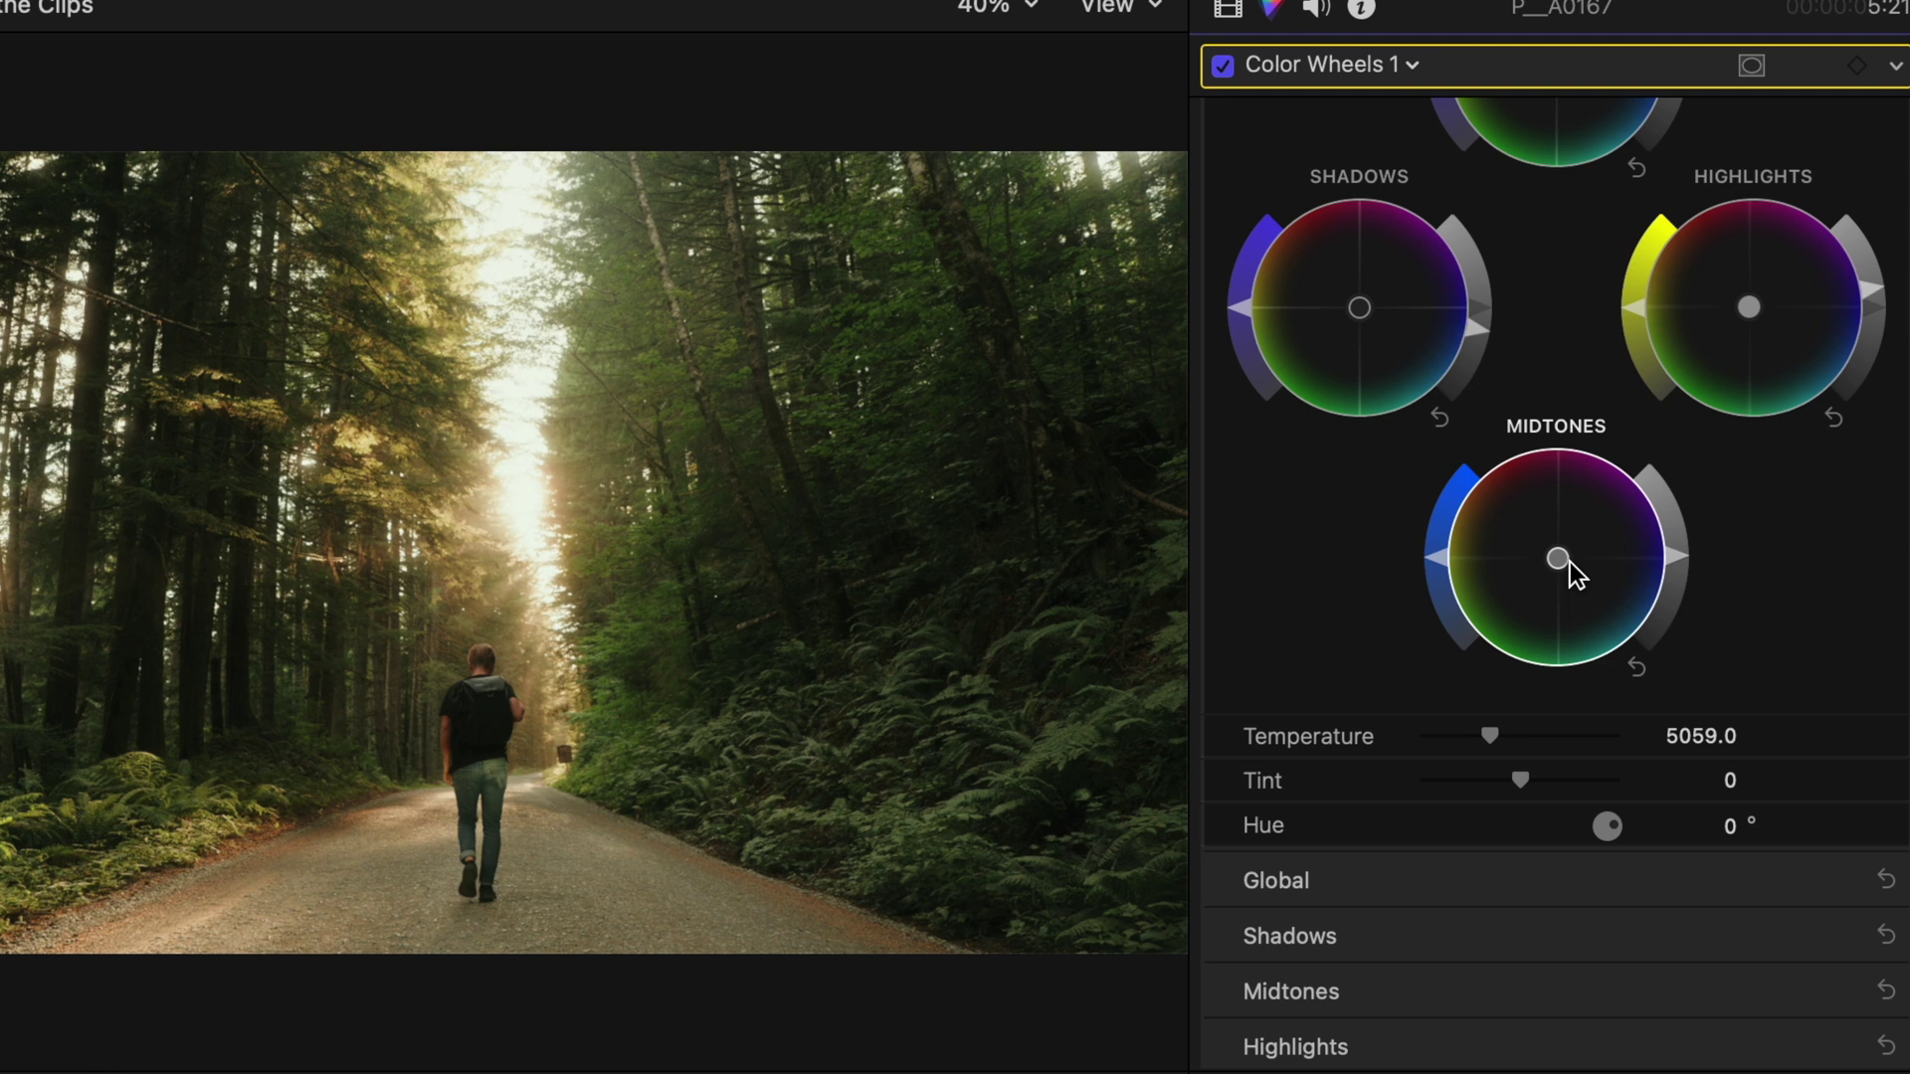
- Inspect Hue/Saturation Curves 1 and compare the image with and without the Dangyou T&O Custom LUT
{"action": "left_click", "coordinate": [1230, 10]}
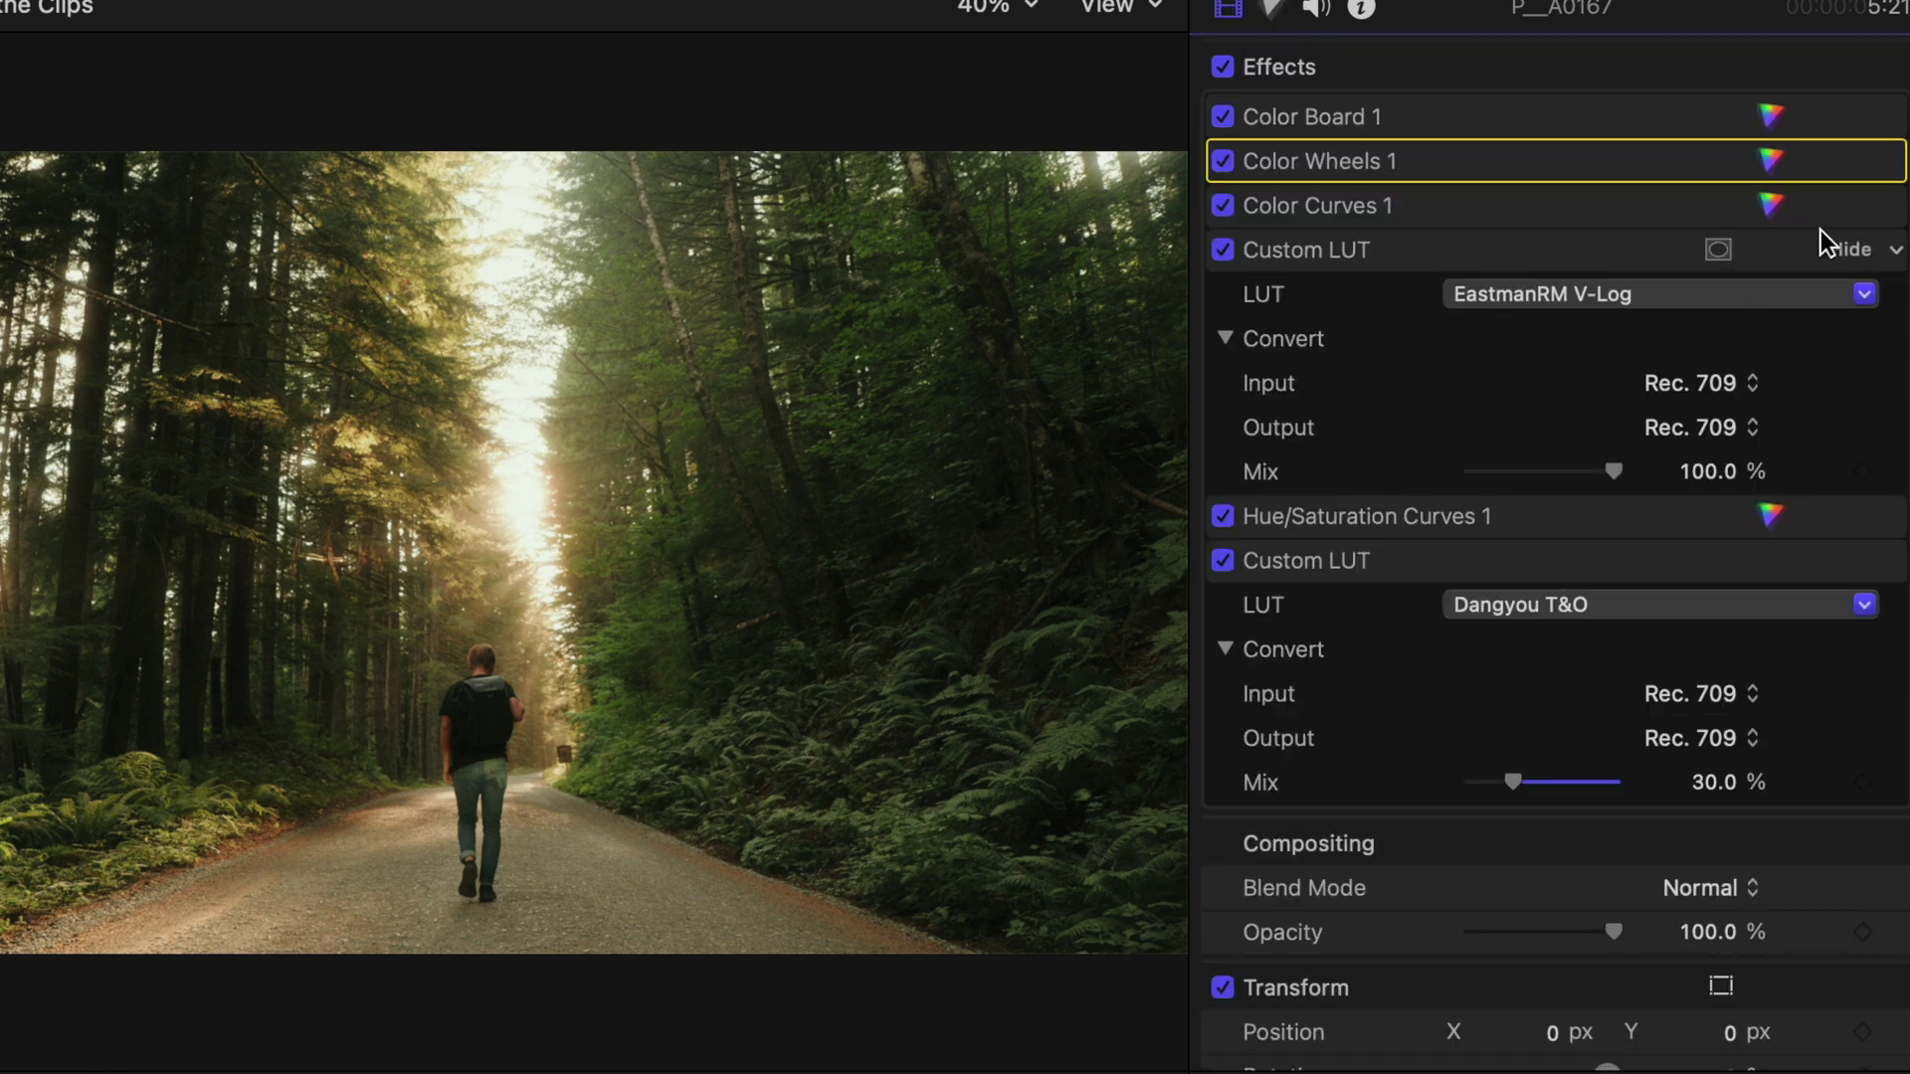
{"action": "left_click", "coordinate": [1770, 513]}
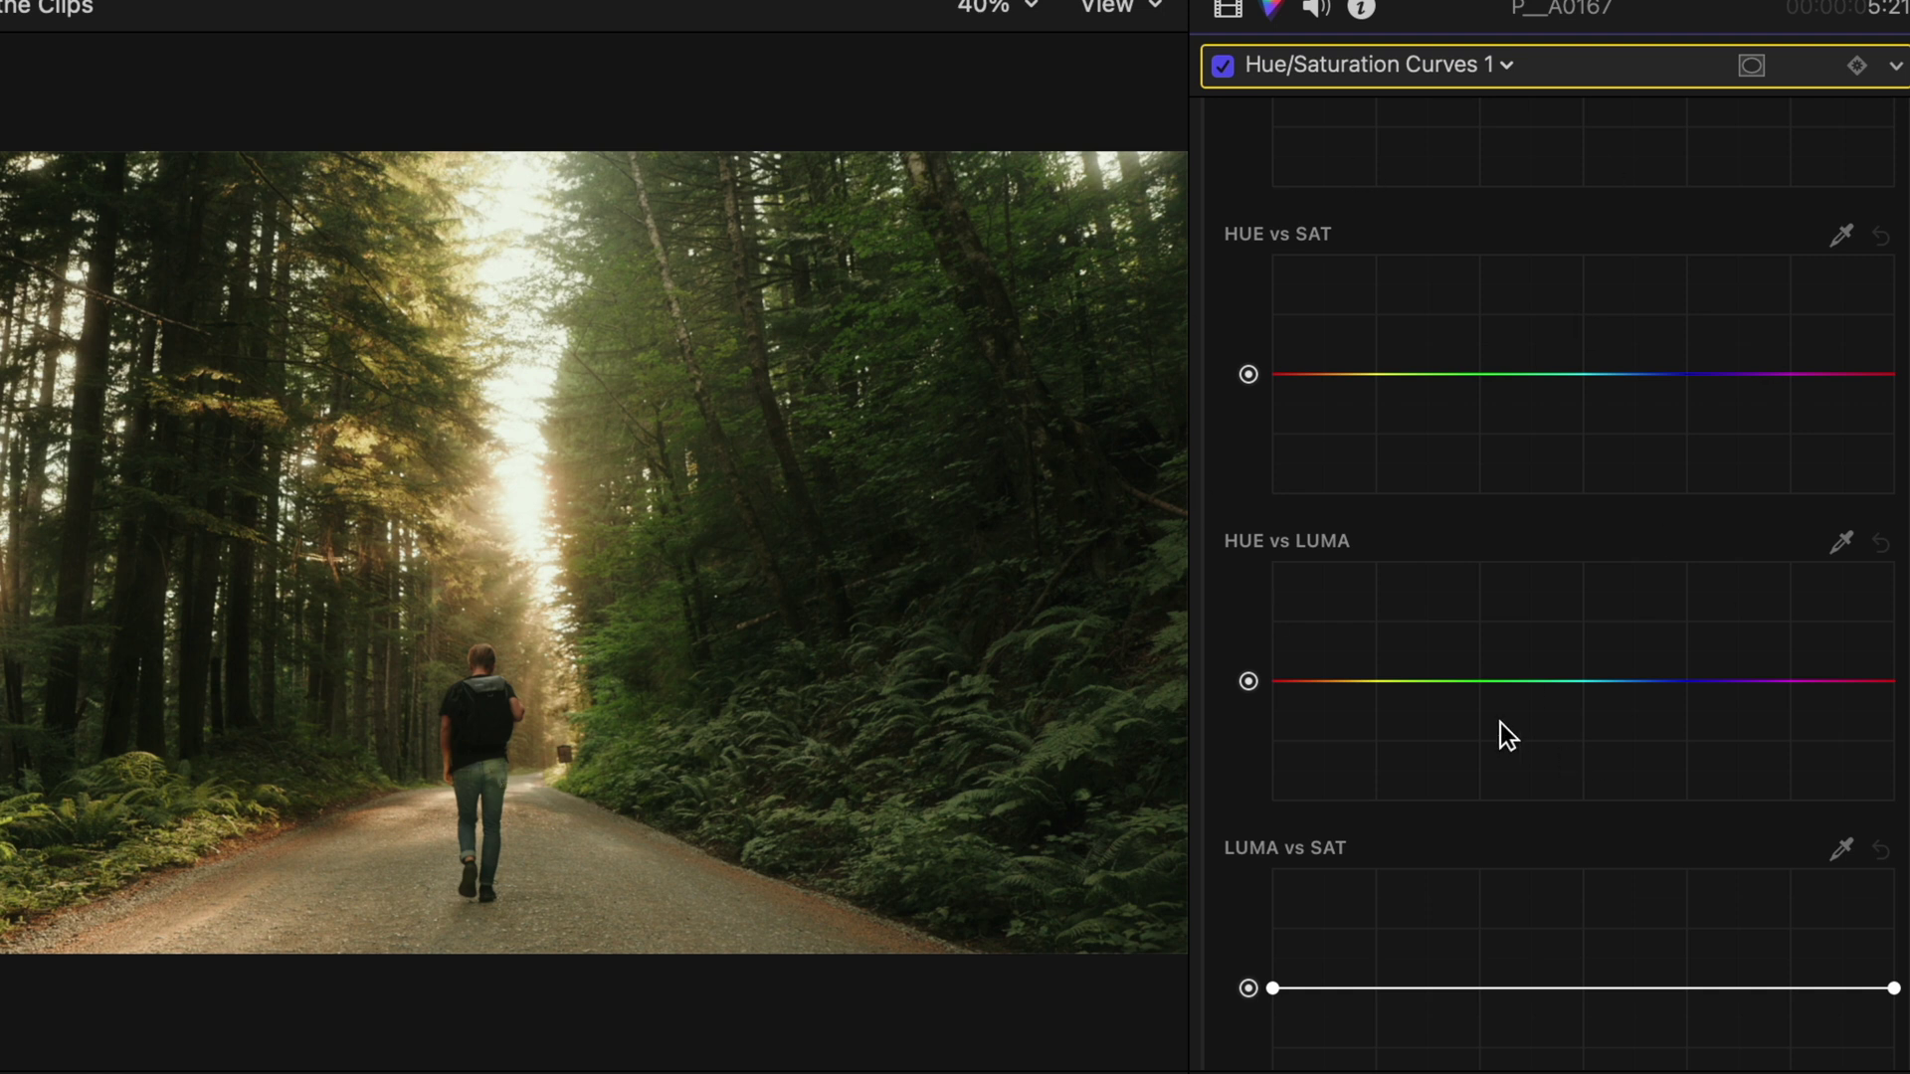
{"action": "left_click", "coordinate": [1229, 10]}
{"action": "left_click", "coordinate": [1251, 563]}
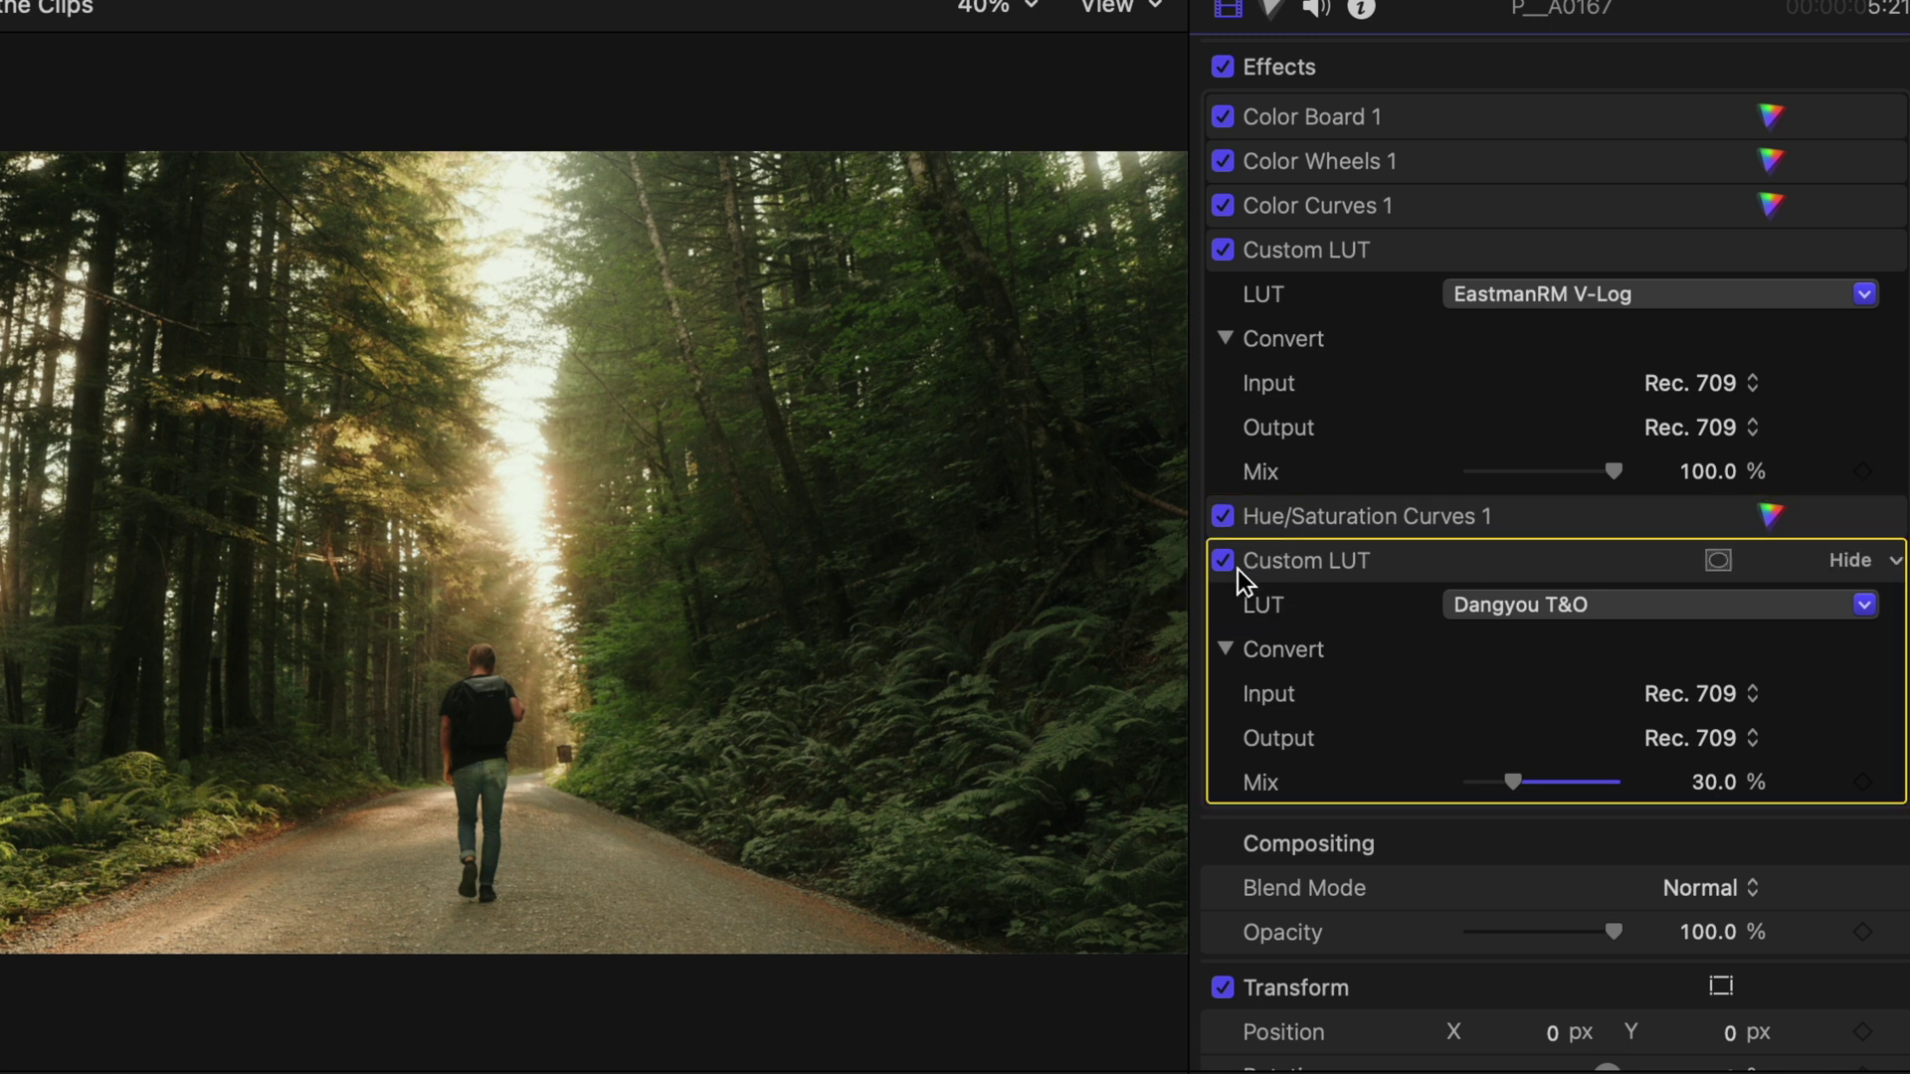
{"action": "left_click", "coordinate": [1227, 561]}
{"action": "left_click", "coordinate": [1227, 561]}
{"action": "left_click", "coordinate": [1227, 561]}
{"action": "left_click", "coordinate": [1227, 561]}
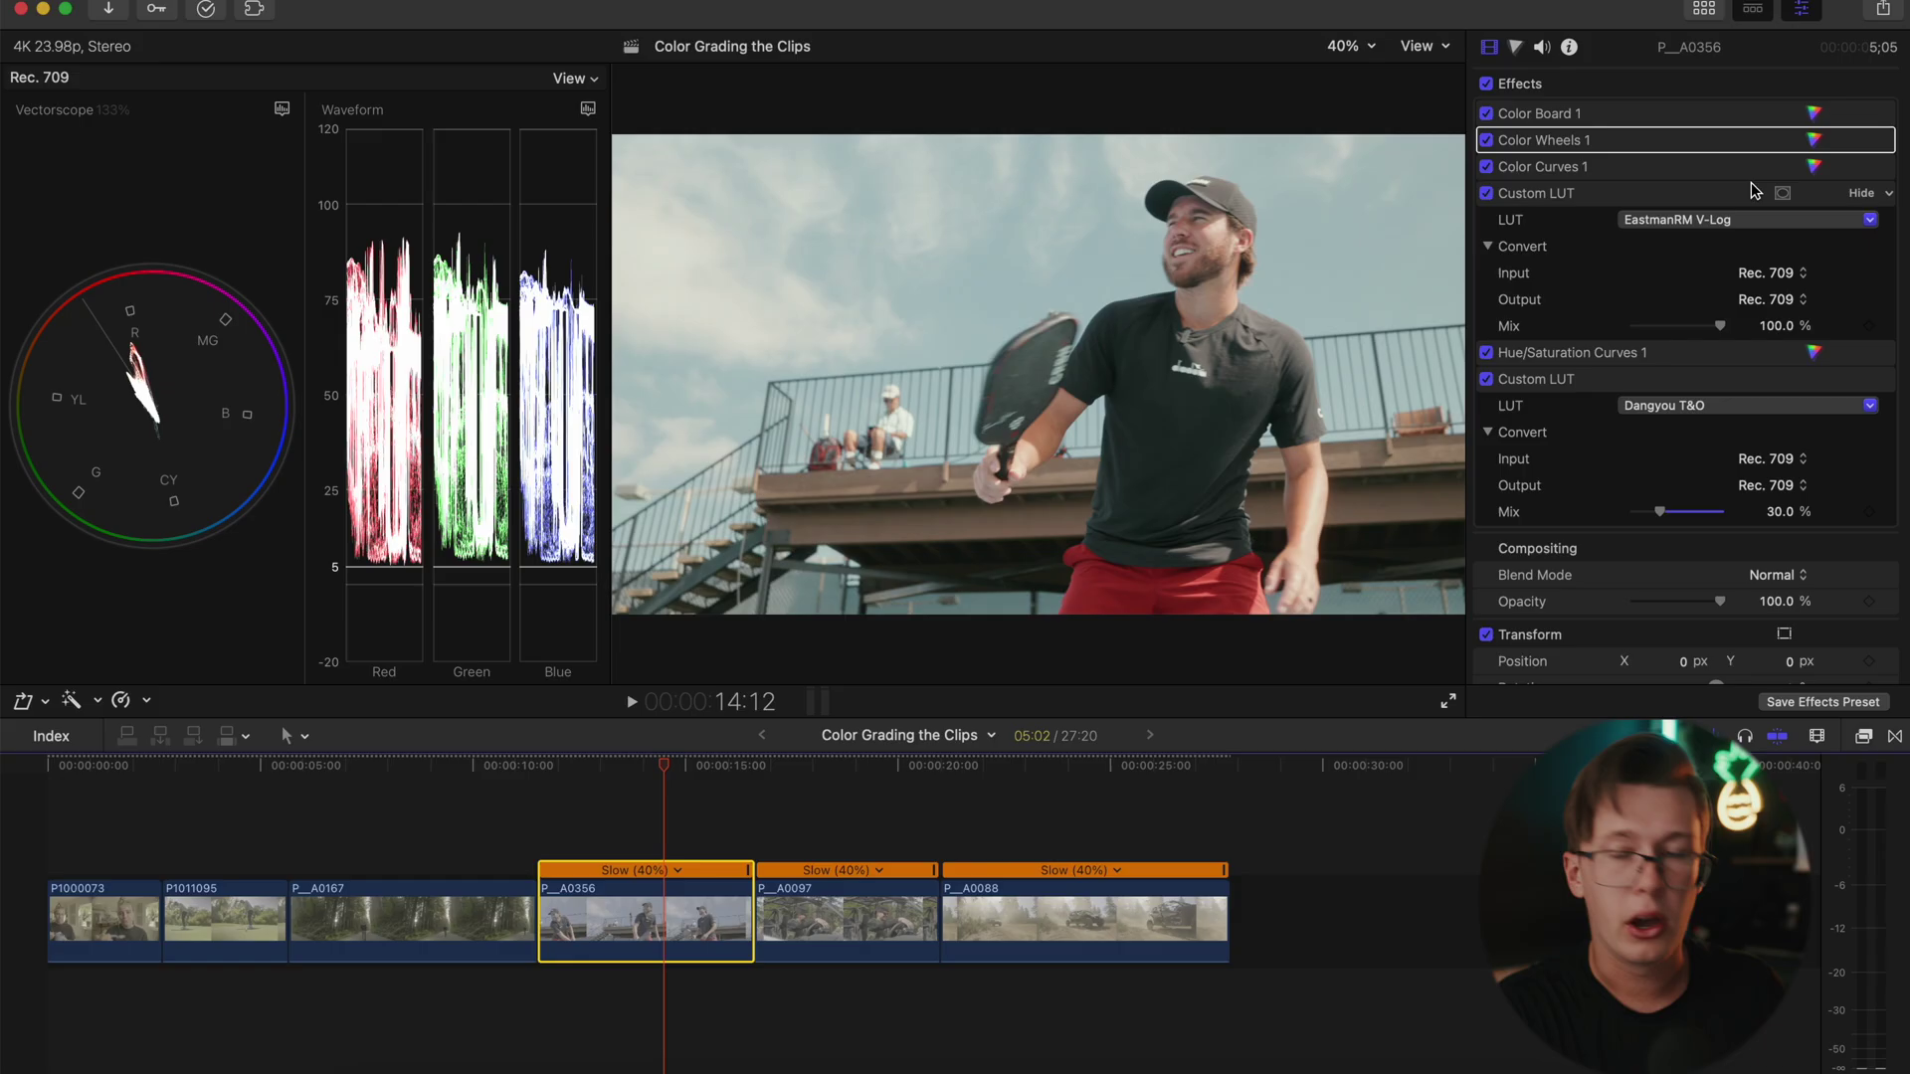
- With clip P__A0356 at 14:20, set the Color Board 1 exposure to -6% shadows, 2% midtones and -1% highlights
{"action": "left_click", "coordinate": [1813, 139]}
{"action": "left_click_drag", "start_coordinate": [663, 769], "coordinate": [685, 771]}
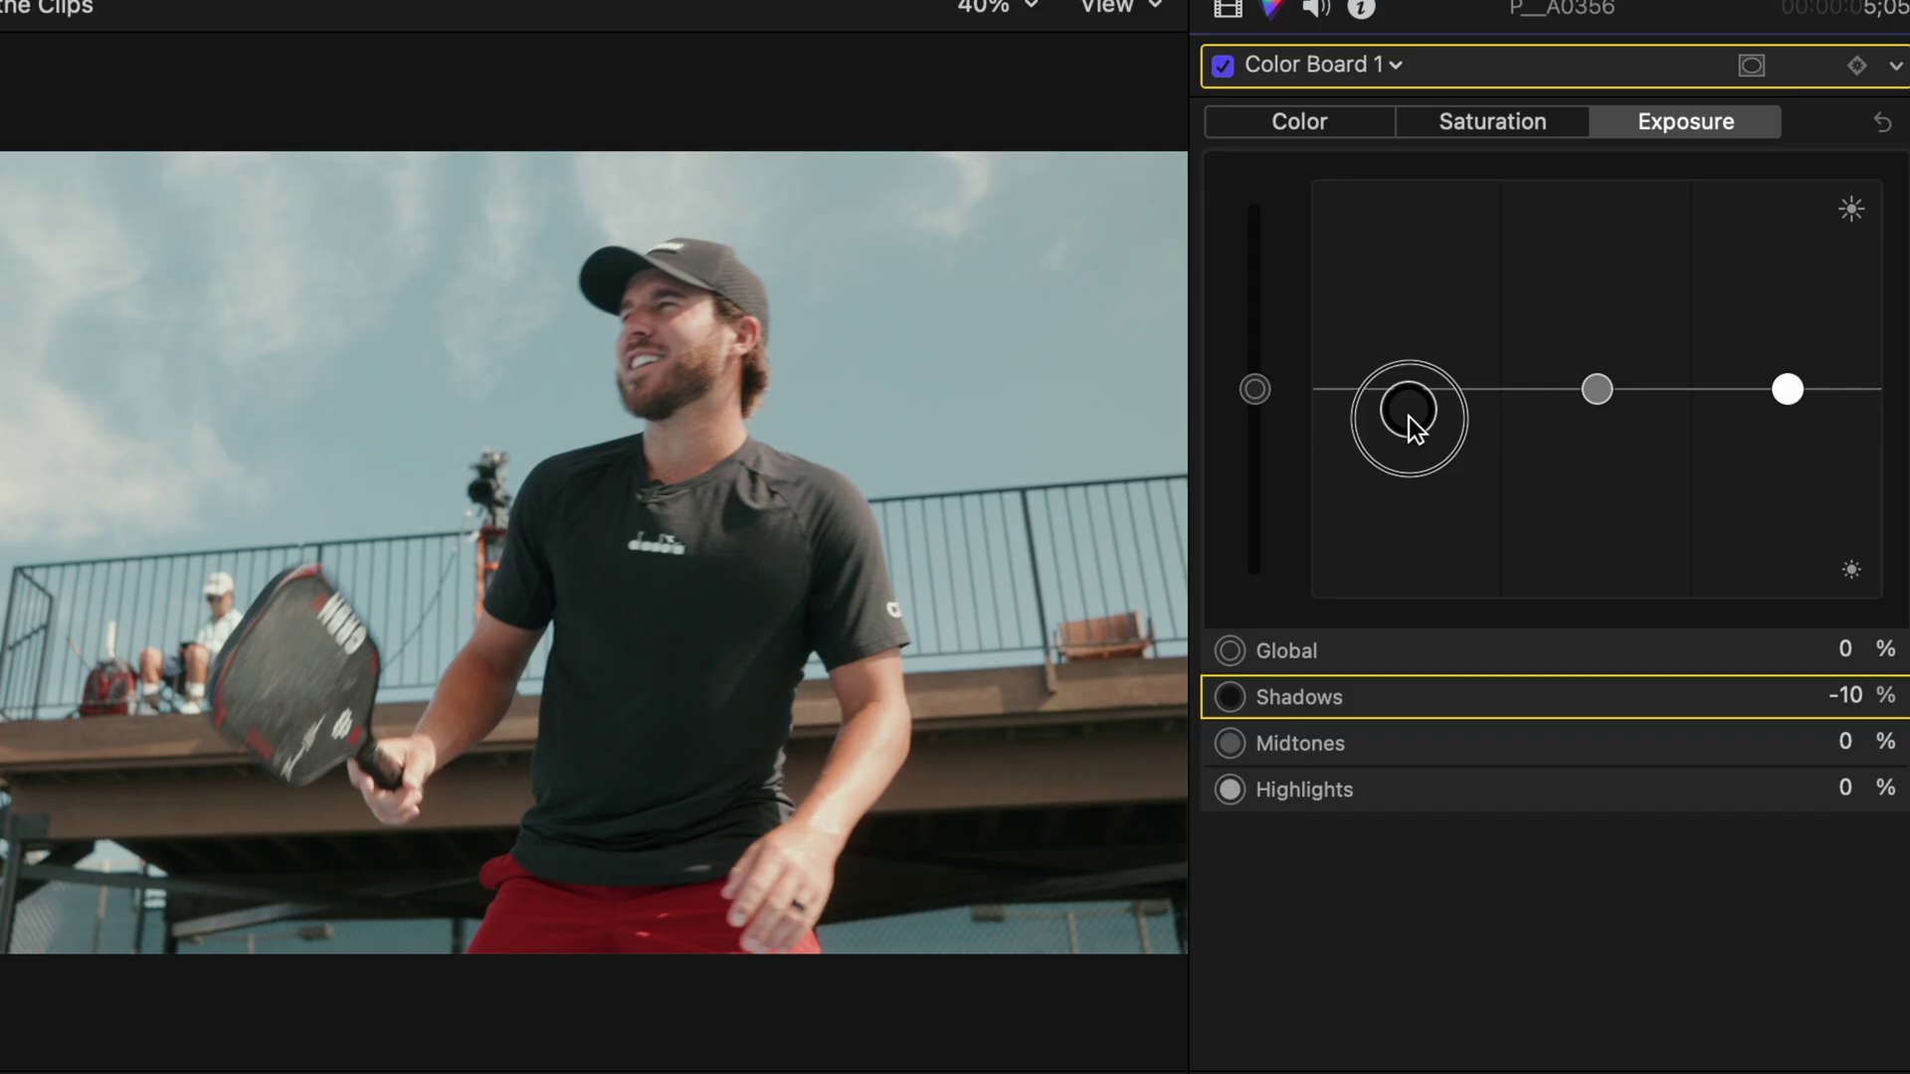
{"action": "left_click_drag", "start_coordinate": [1408, 416], "coordinate": [1410, 408]}
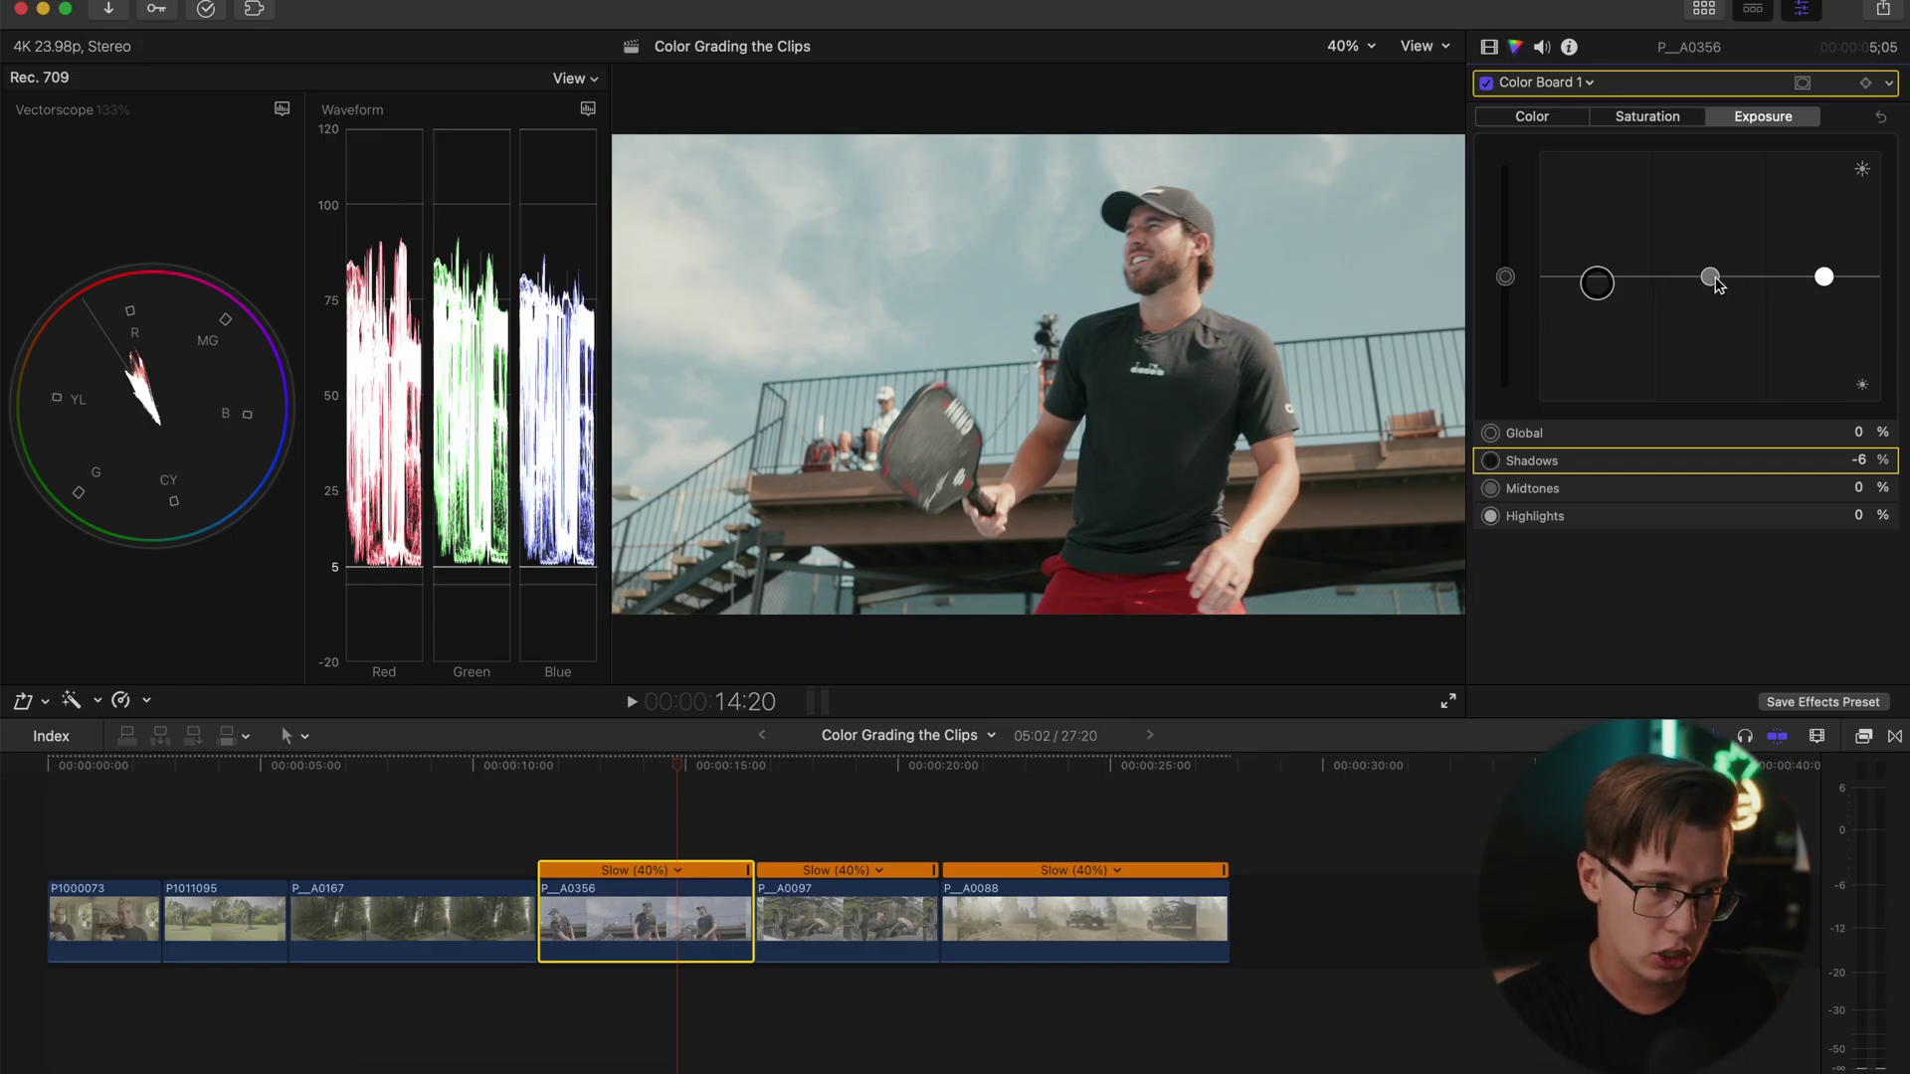
{"action": "left_click_drag", "start_coordinate": [1712, 280], "coordinate": [1823, 279]}
- In Color Wheels 1 of clip P__A0356, raise the color temperature slightly
{"action": "left_click", "coordinate": [1559, 82]}
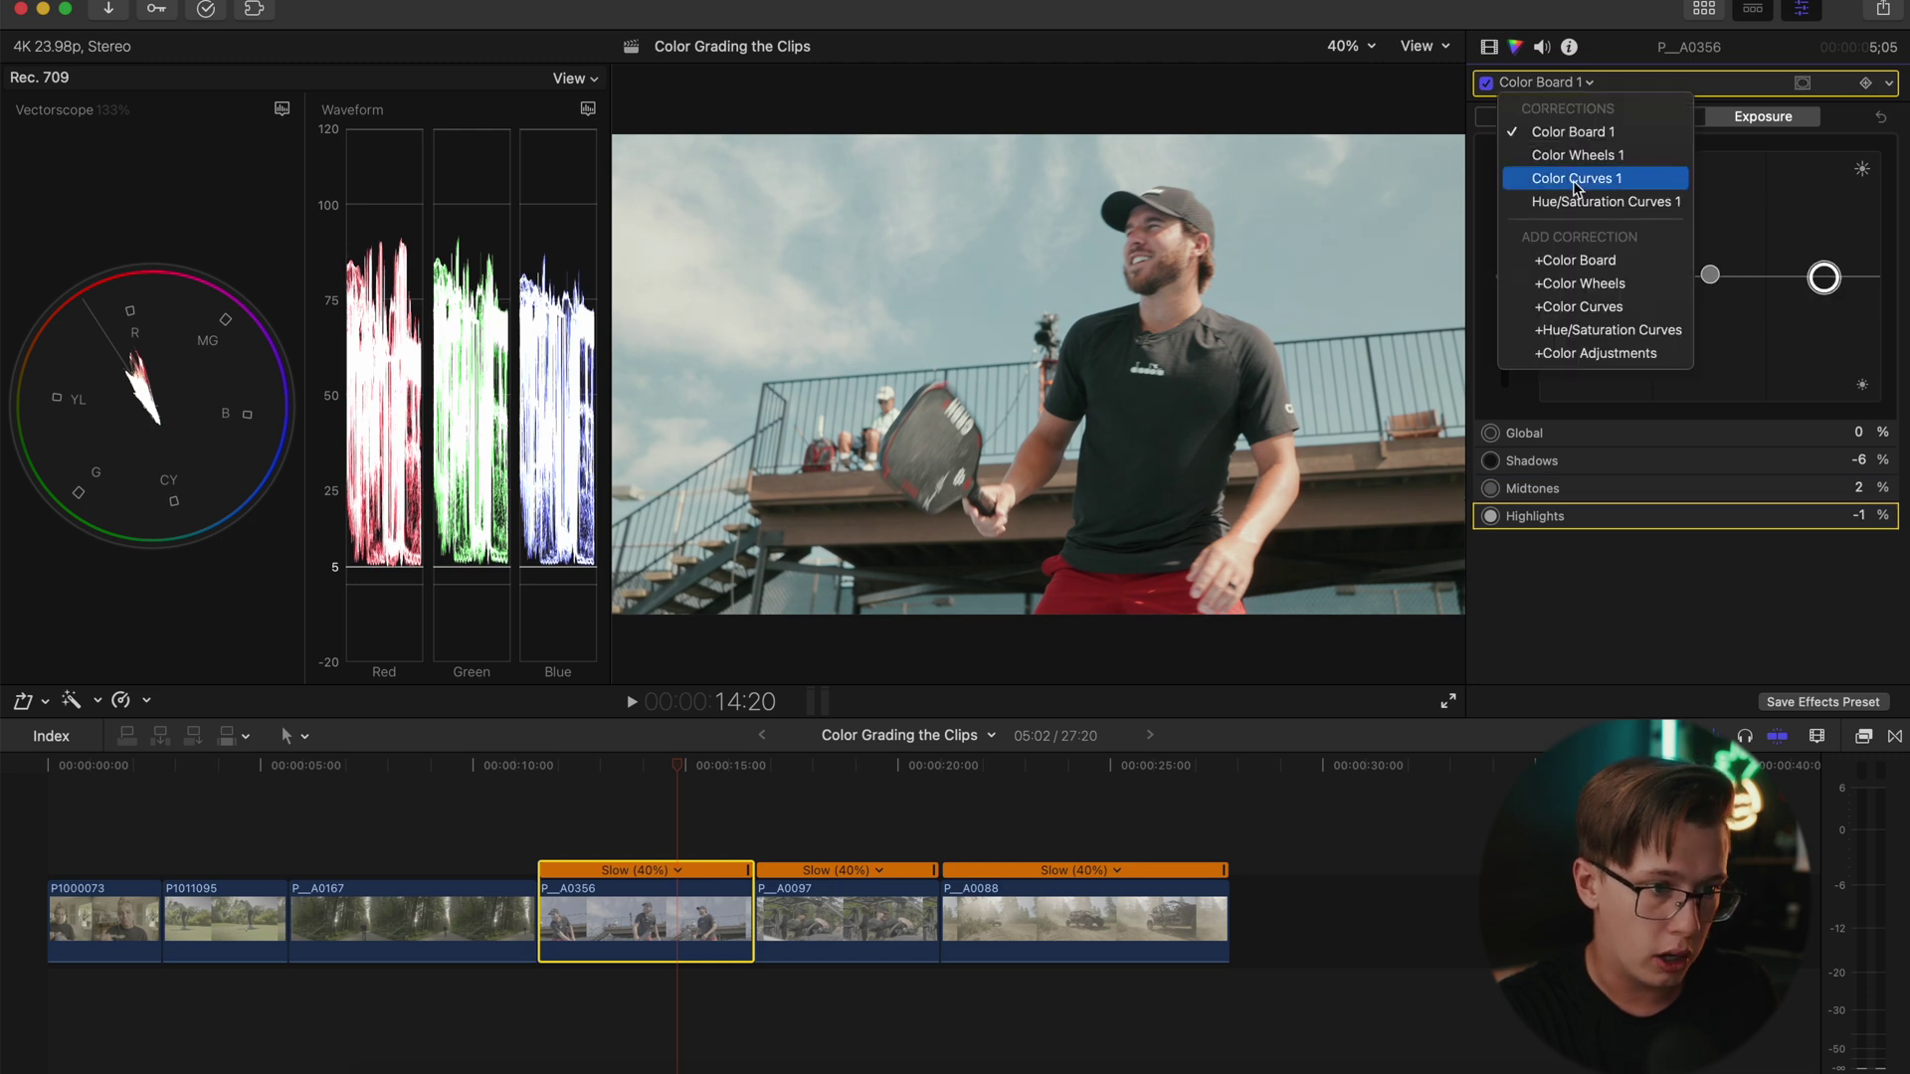
{"action": "left_click", "coordinate": [1579, 155]}
{"action": "scroll", "coordinate": [1656, 371], "scroll_direction": "down", "scroll_amount": 3}
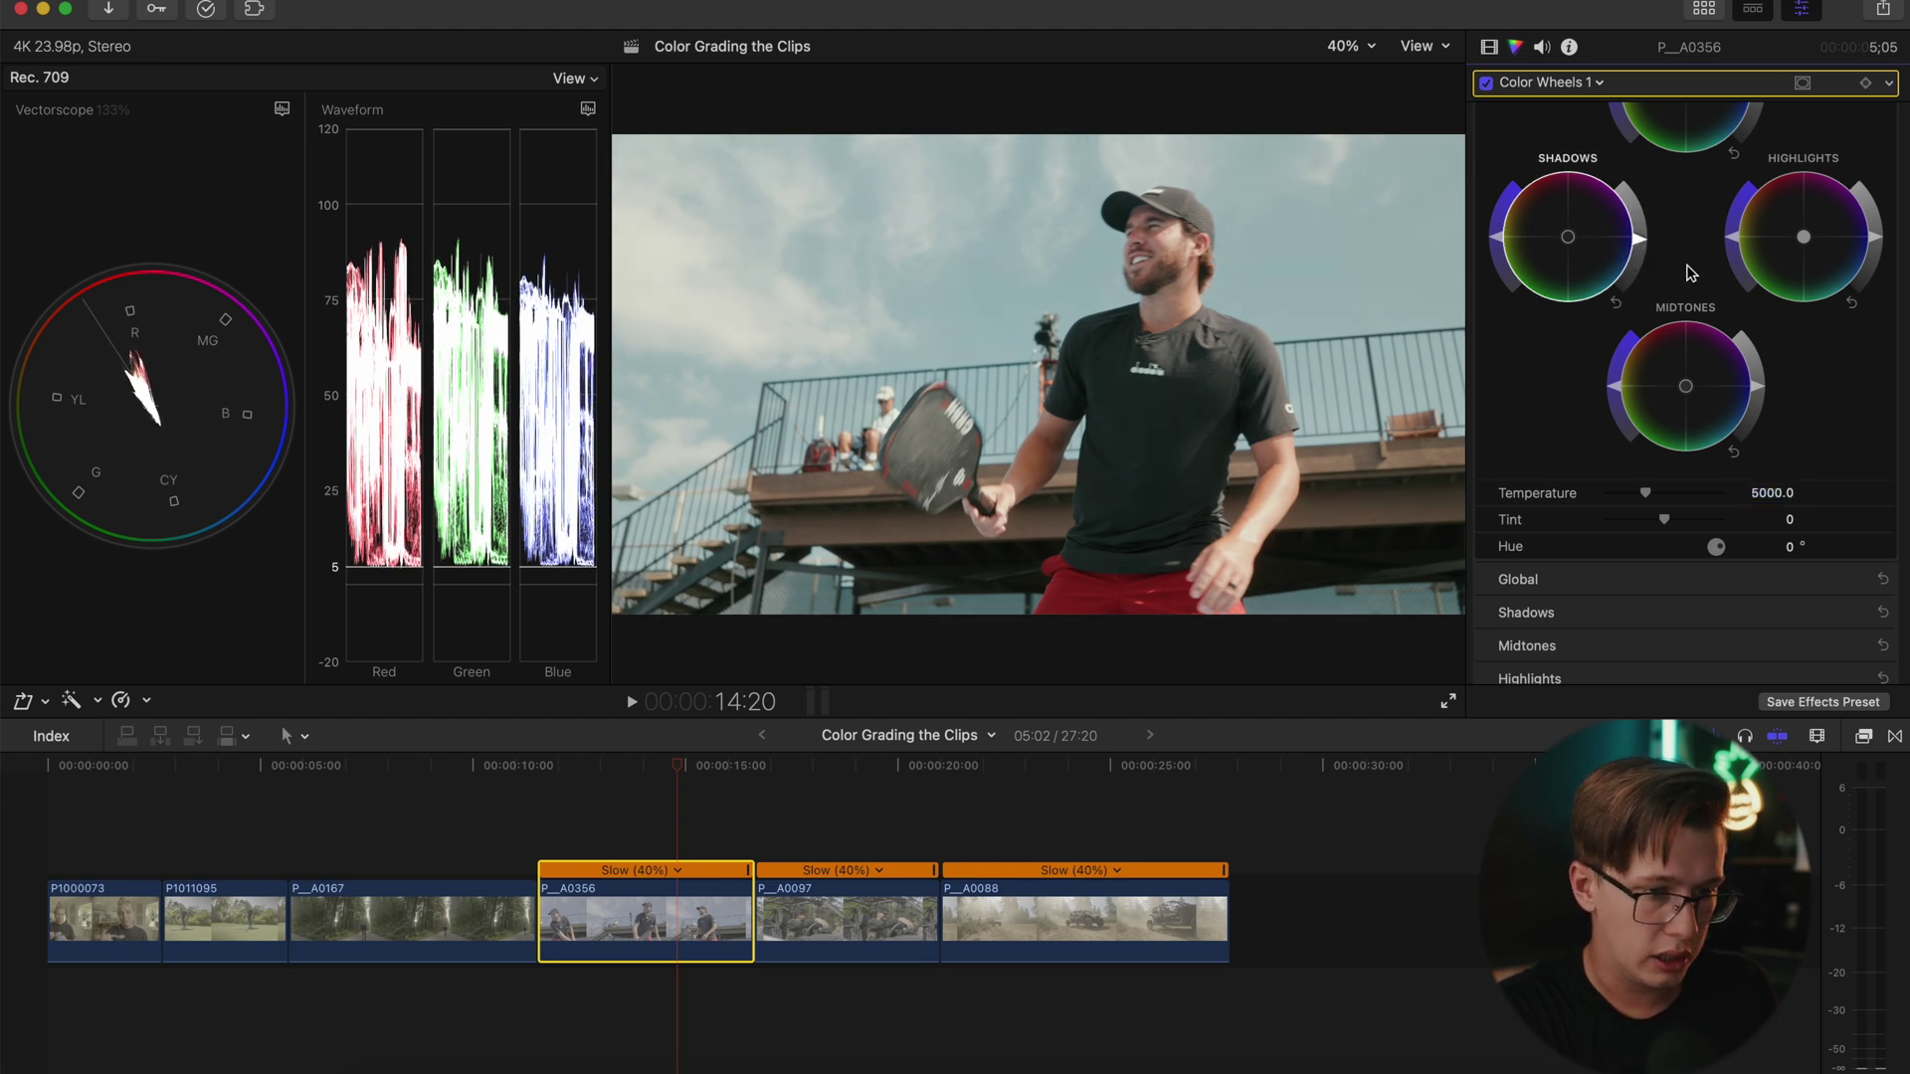
{"action": "left_click_drag", "start_coordinate": [1644, 503], "coordinate": [1656, 502]}
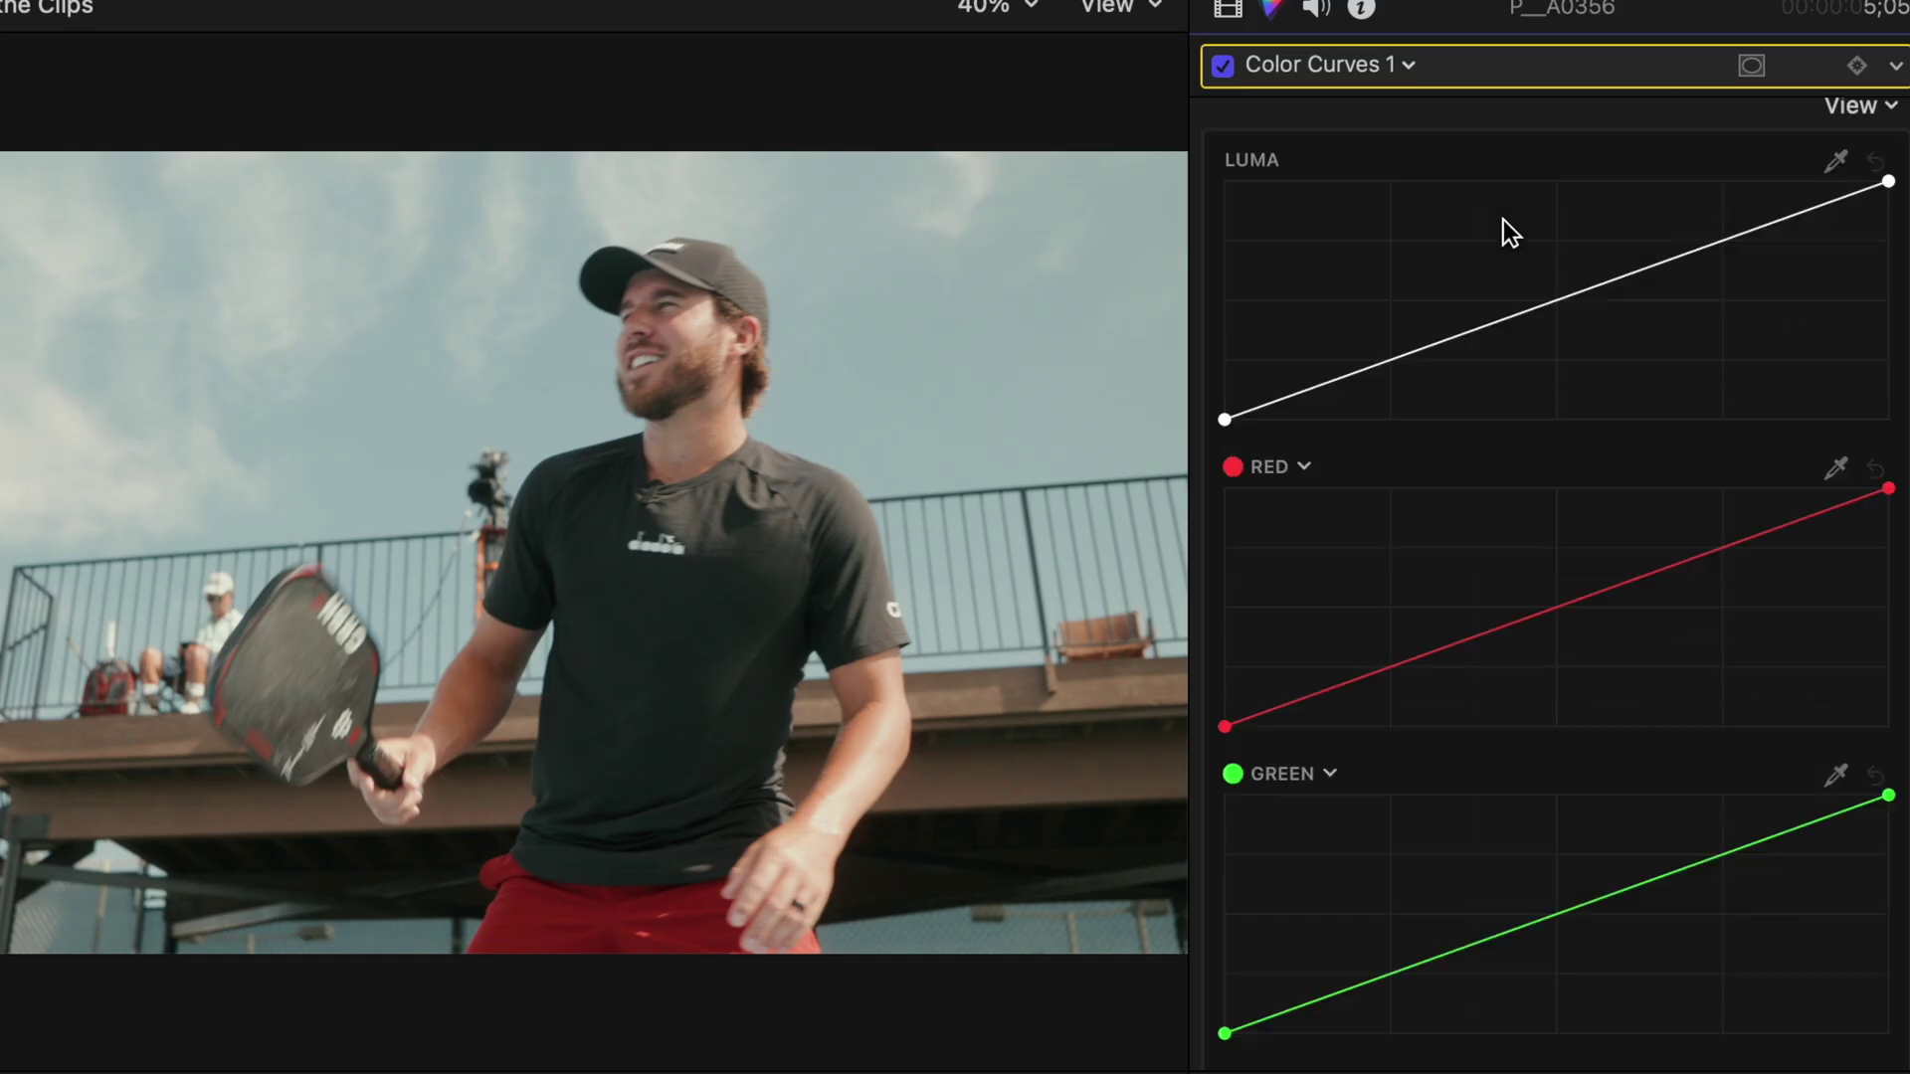
- Add points at the middle, at the lower quarter and between them on the luma curve in Color Curves 1
{"action": "scroll", "coordinate": [1652, 179], "scroll_direction": "up", "scroll_amount": 3}
{"action": "left_click", "coordinate": [1684, 233]}
{"action": "left_click", "coordinate": [1583, 270]}
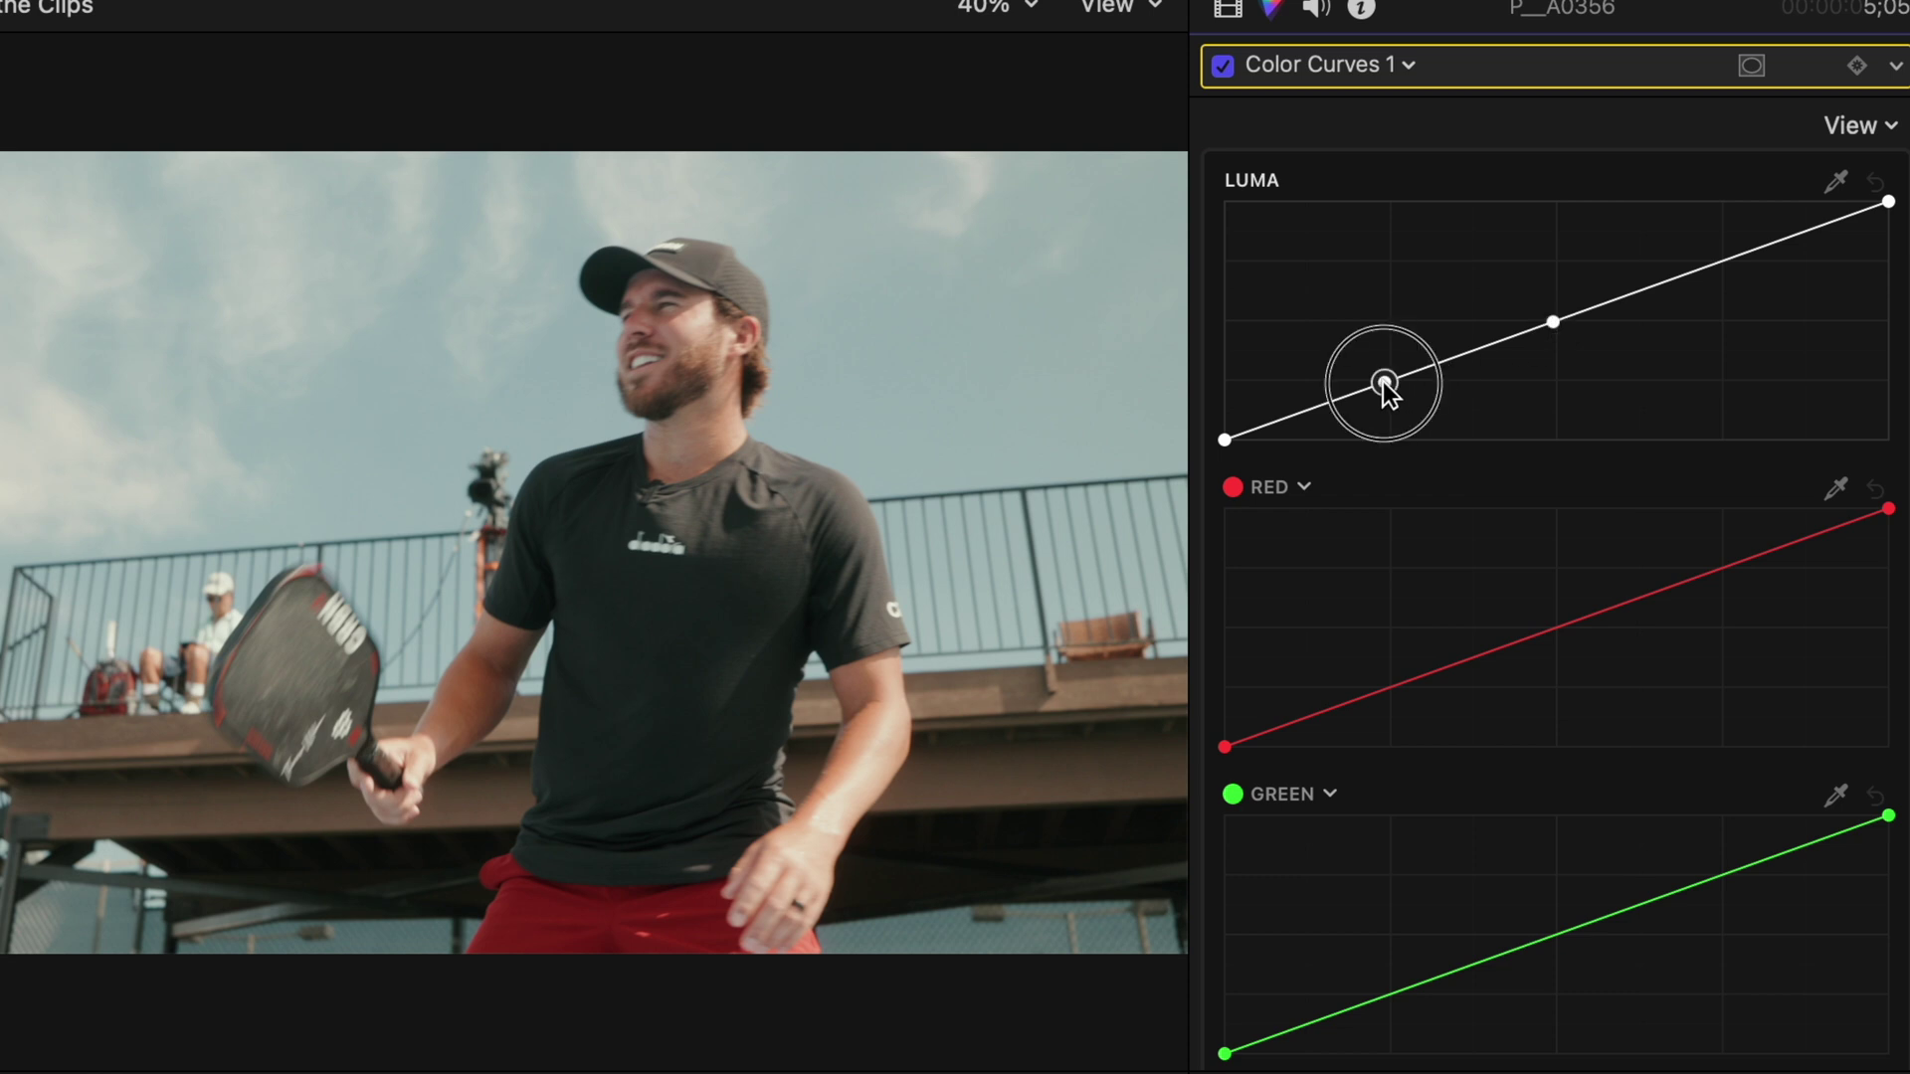
{"action": "left_click", "coordinate": [1465, 355]}
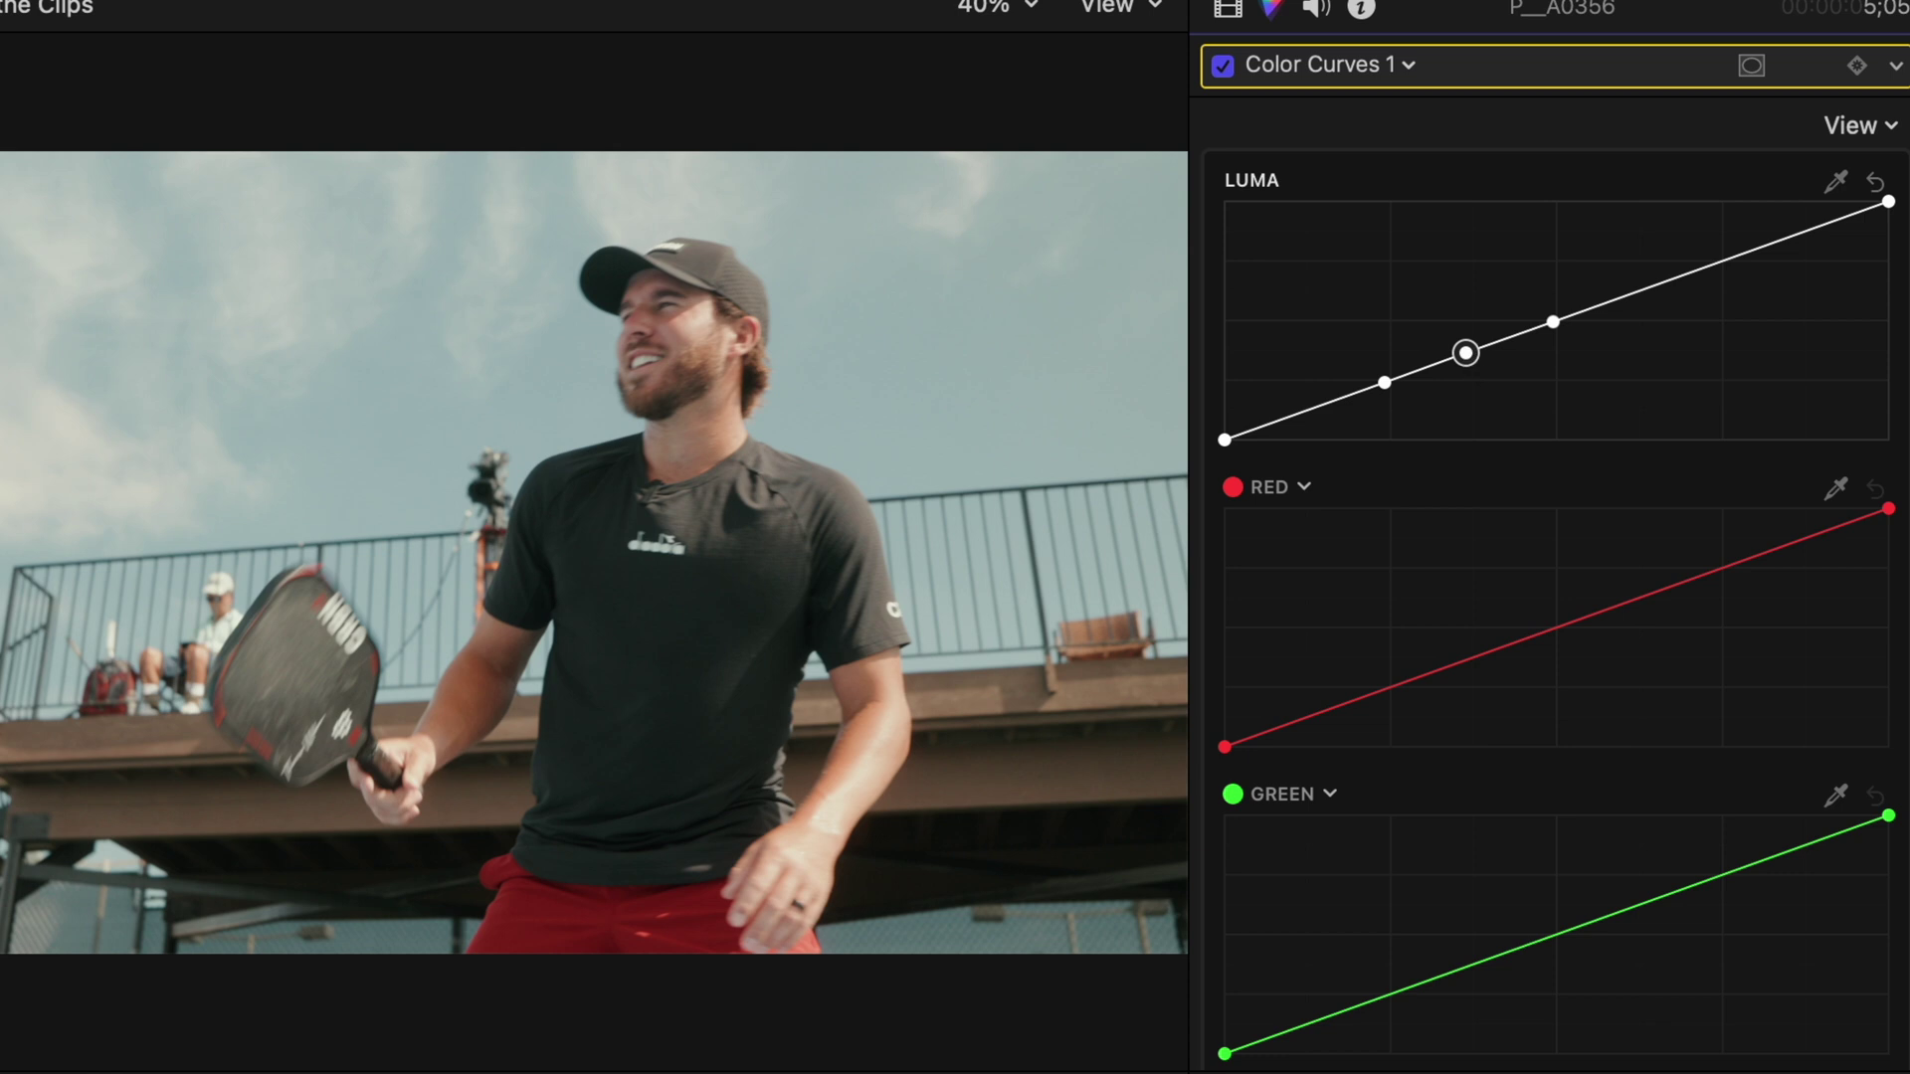
{"action": "left_click", "coordinate": [1222, 68]}
- Sample the man's skin tone for Hue vs Hue in Hue/Saturation Curves 1 and switch off the Dangyou T&O Custom LUT
{"action": "left_click", "coordinate": [1382, 266]}
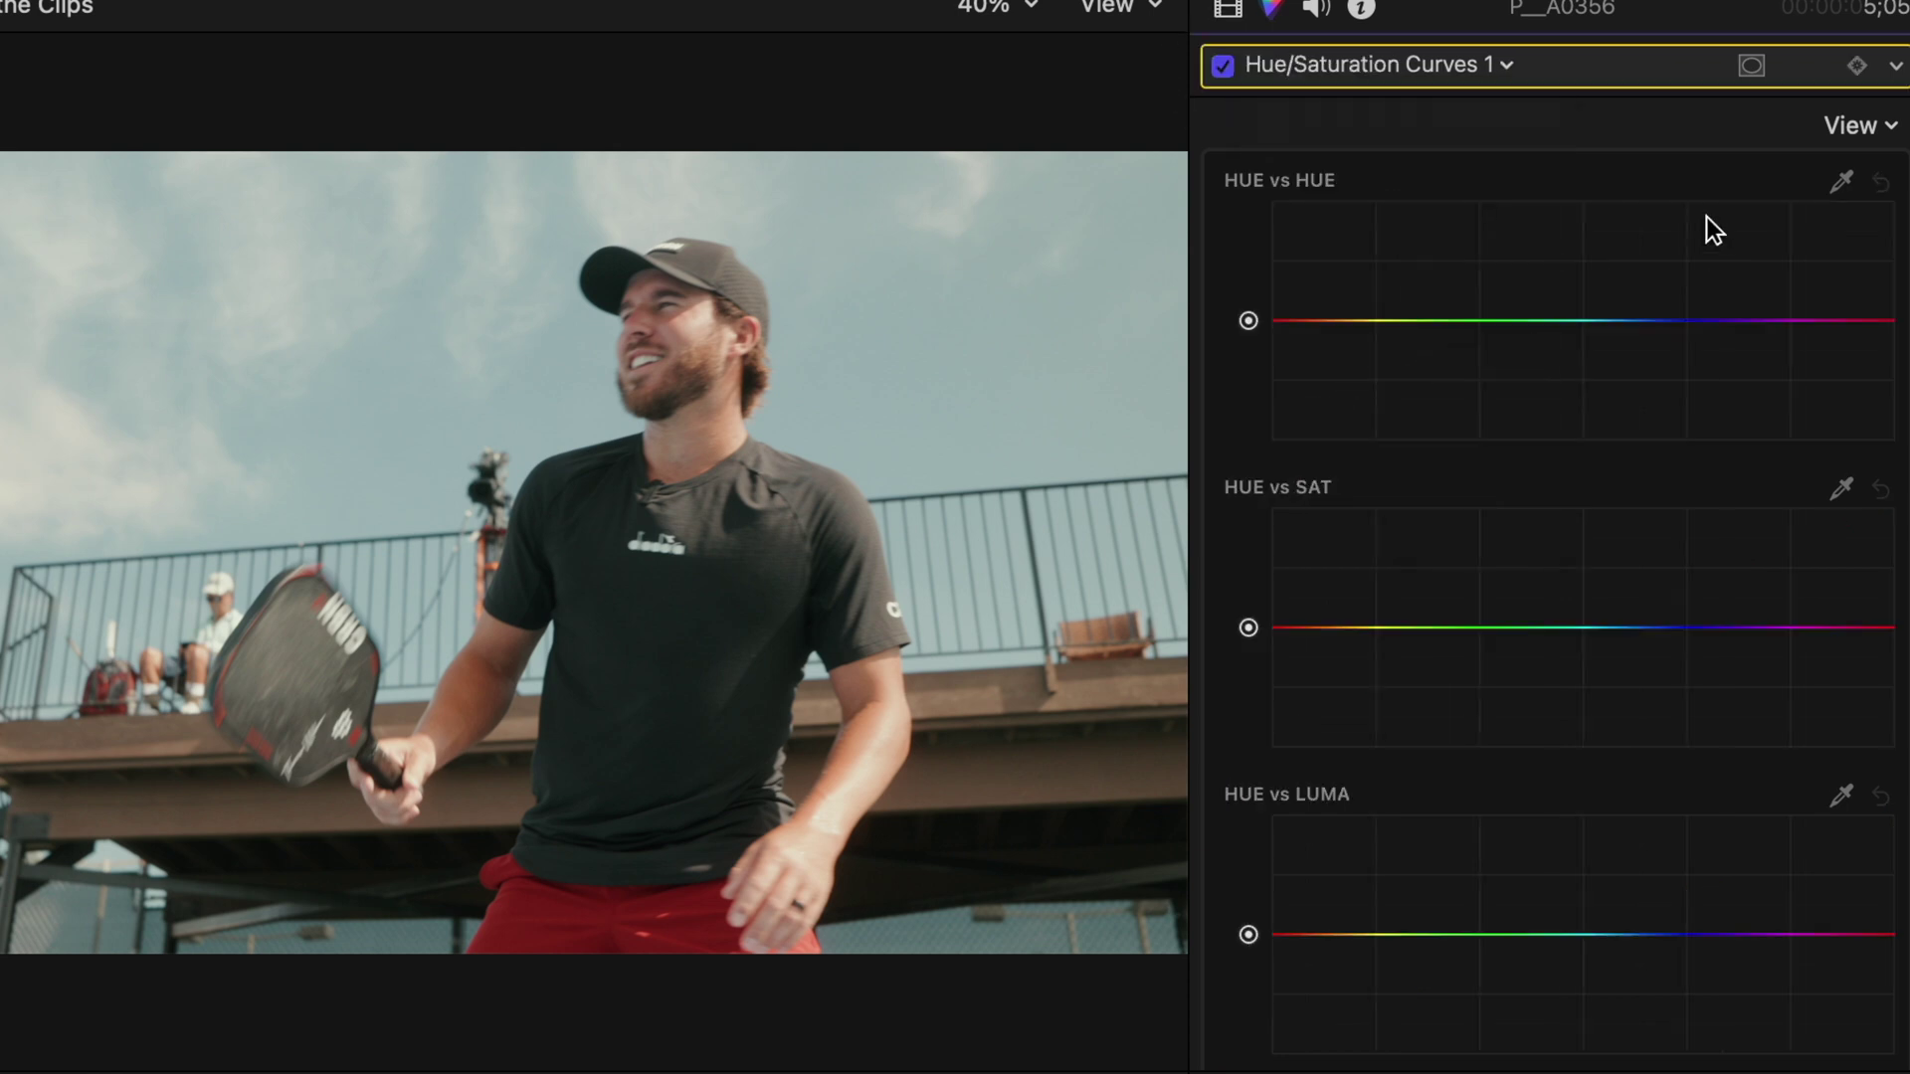
{"action": "left_click", "coordinate": [702, 326]}
{"action": "left_click", "coordinate": [1228, 10]}
{"action": "left_click", "coordinate": [1226, 562]}
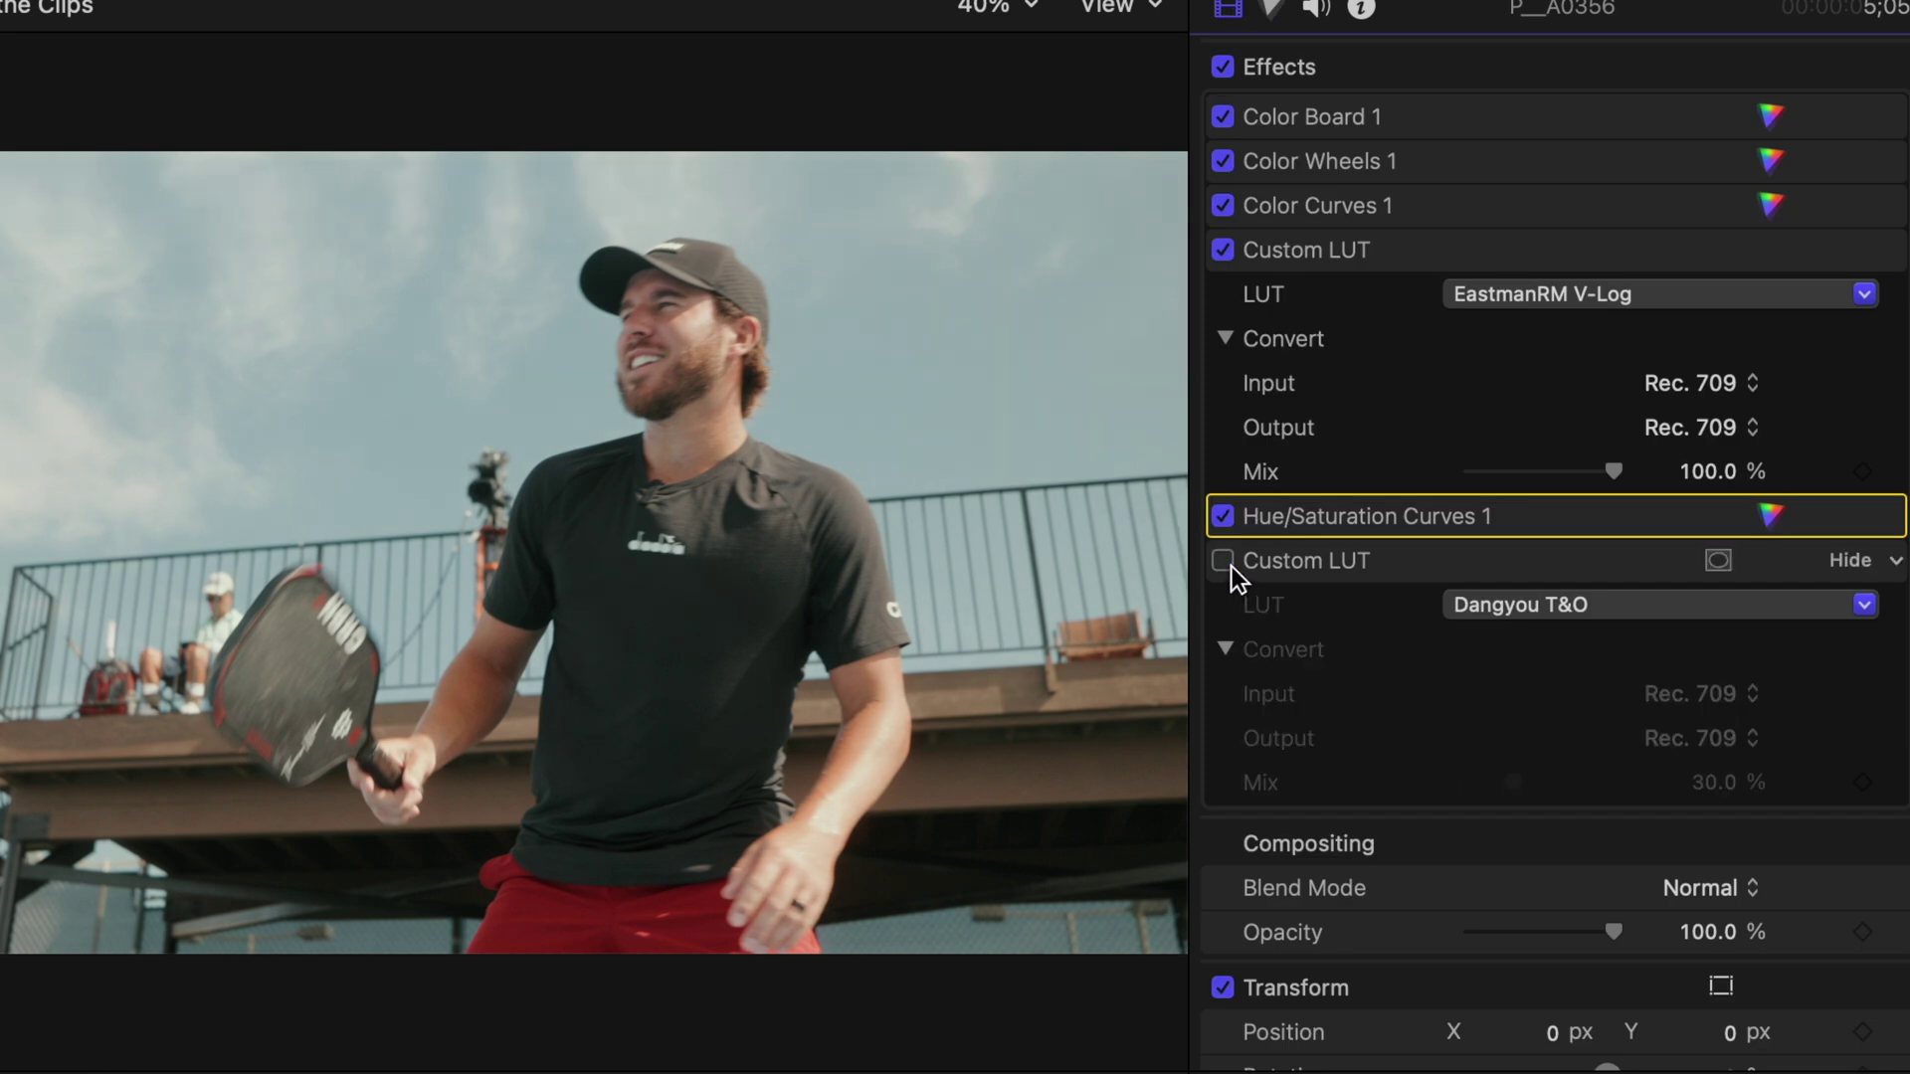
{"action": "key", "text": "super+6"}
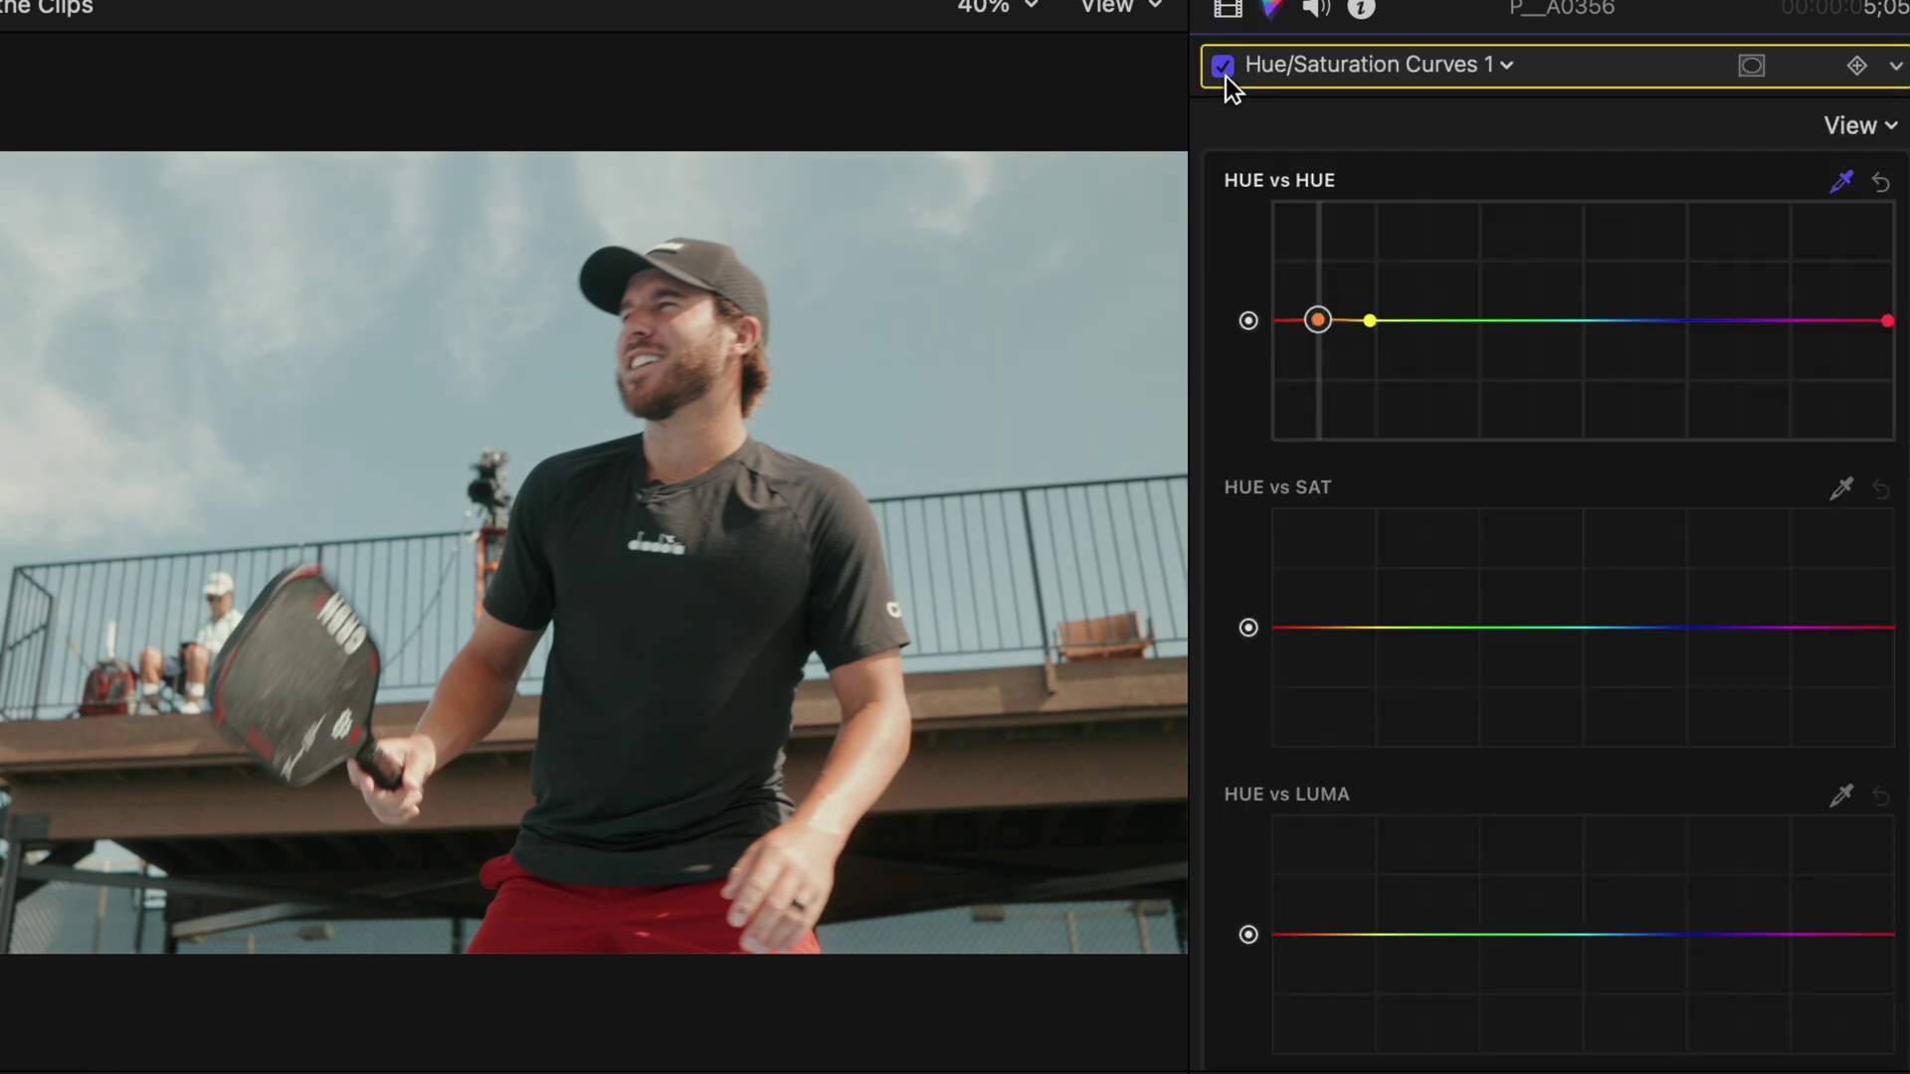
- Add a color mask to Hue/Saturation Curves 1 sampled from the man's skin, and view the mask
{"action": "left_click", "coordinate": [1752, 66]}
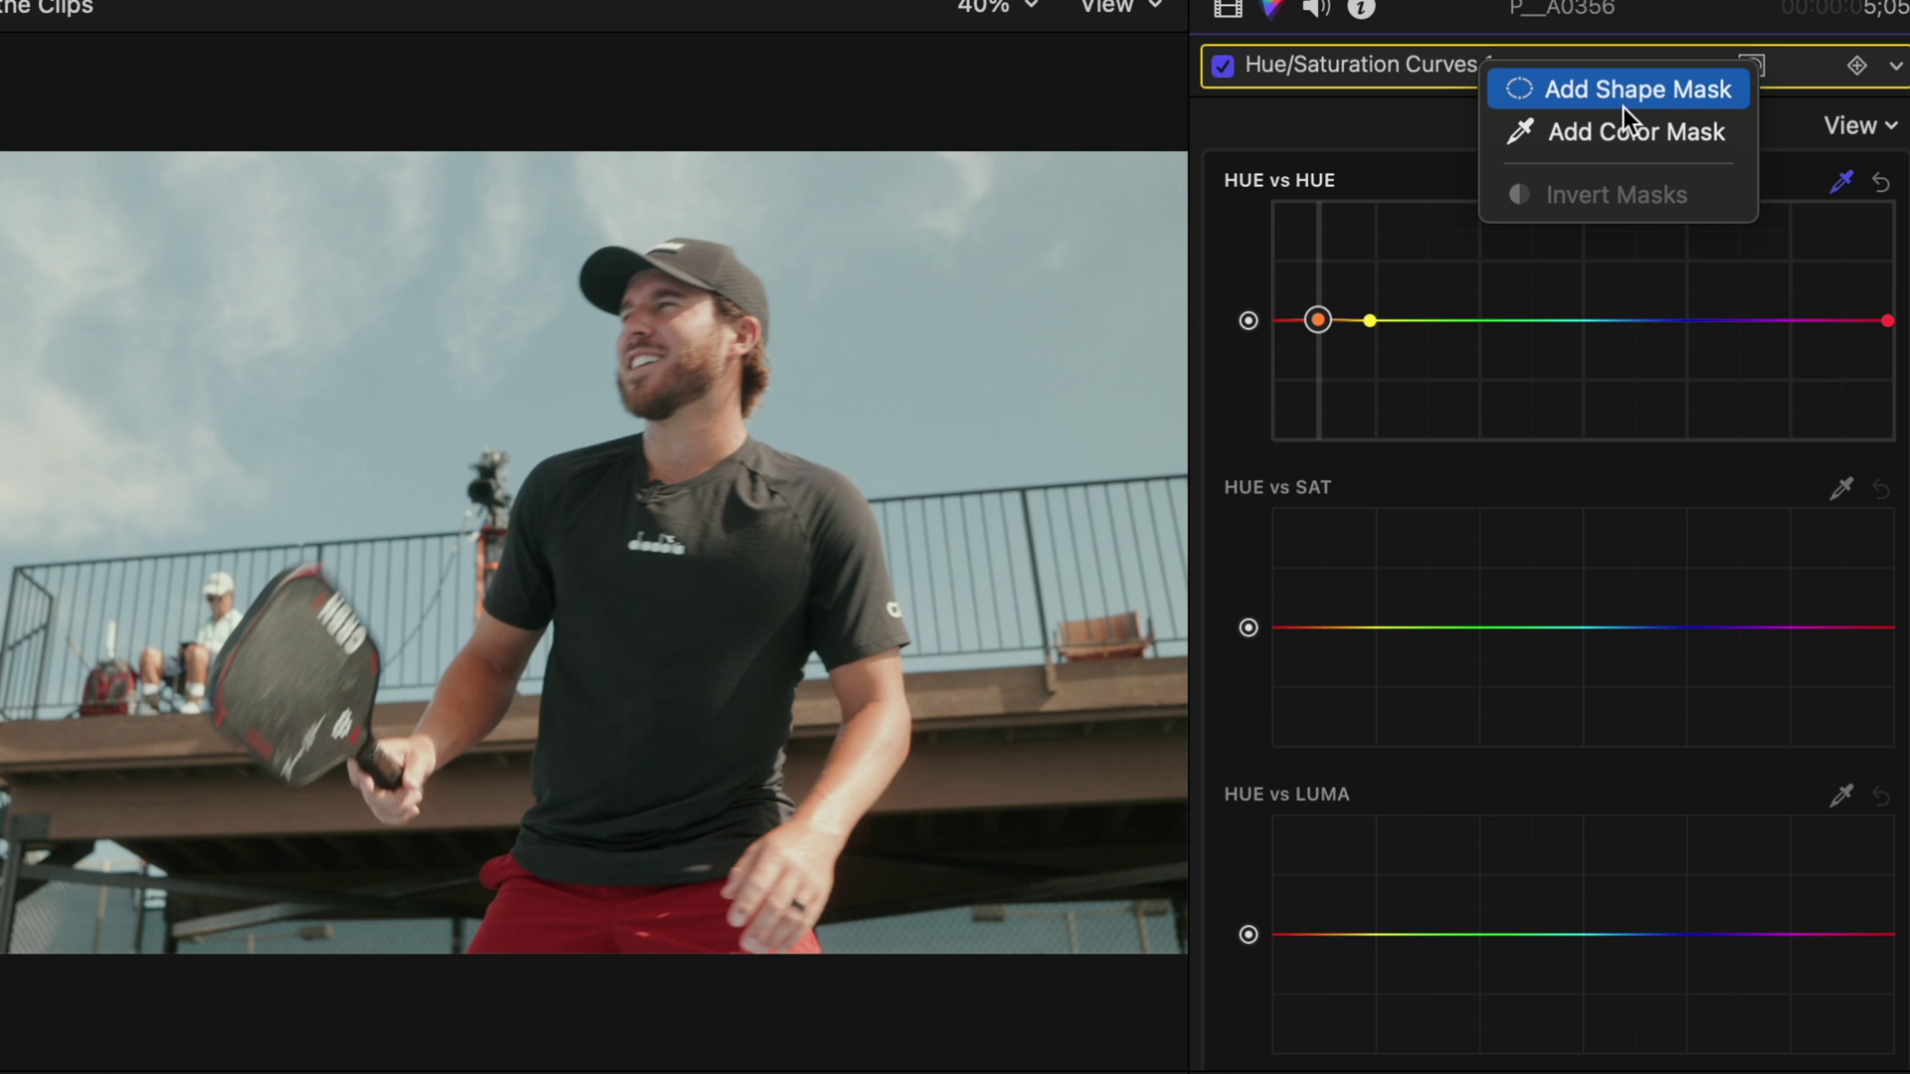
{"action": "left_click", "coordinate": [1632, 131]}
{"action": "left_click_drag", "start_coordinate": [699, 314], "coordinate": [717, 300]}
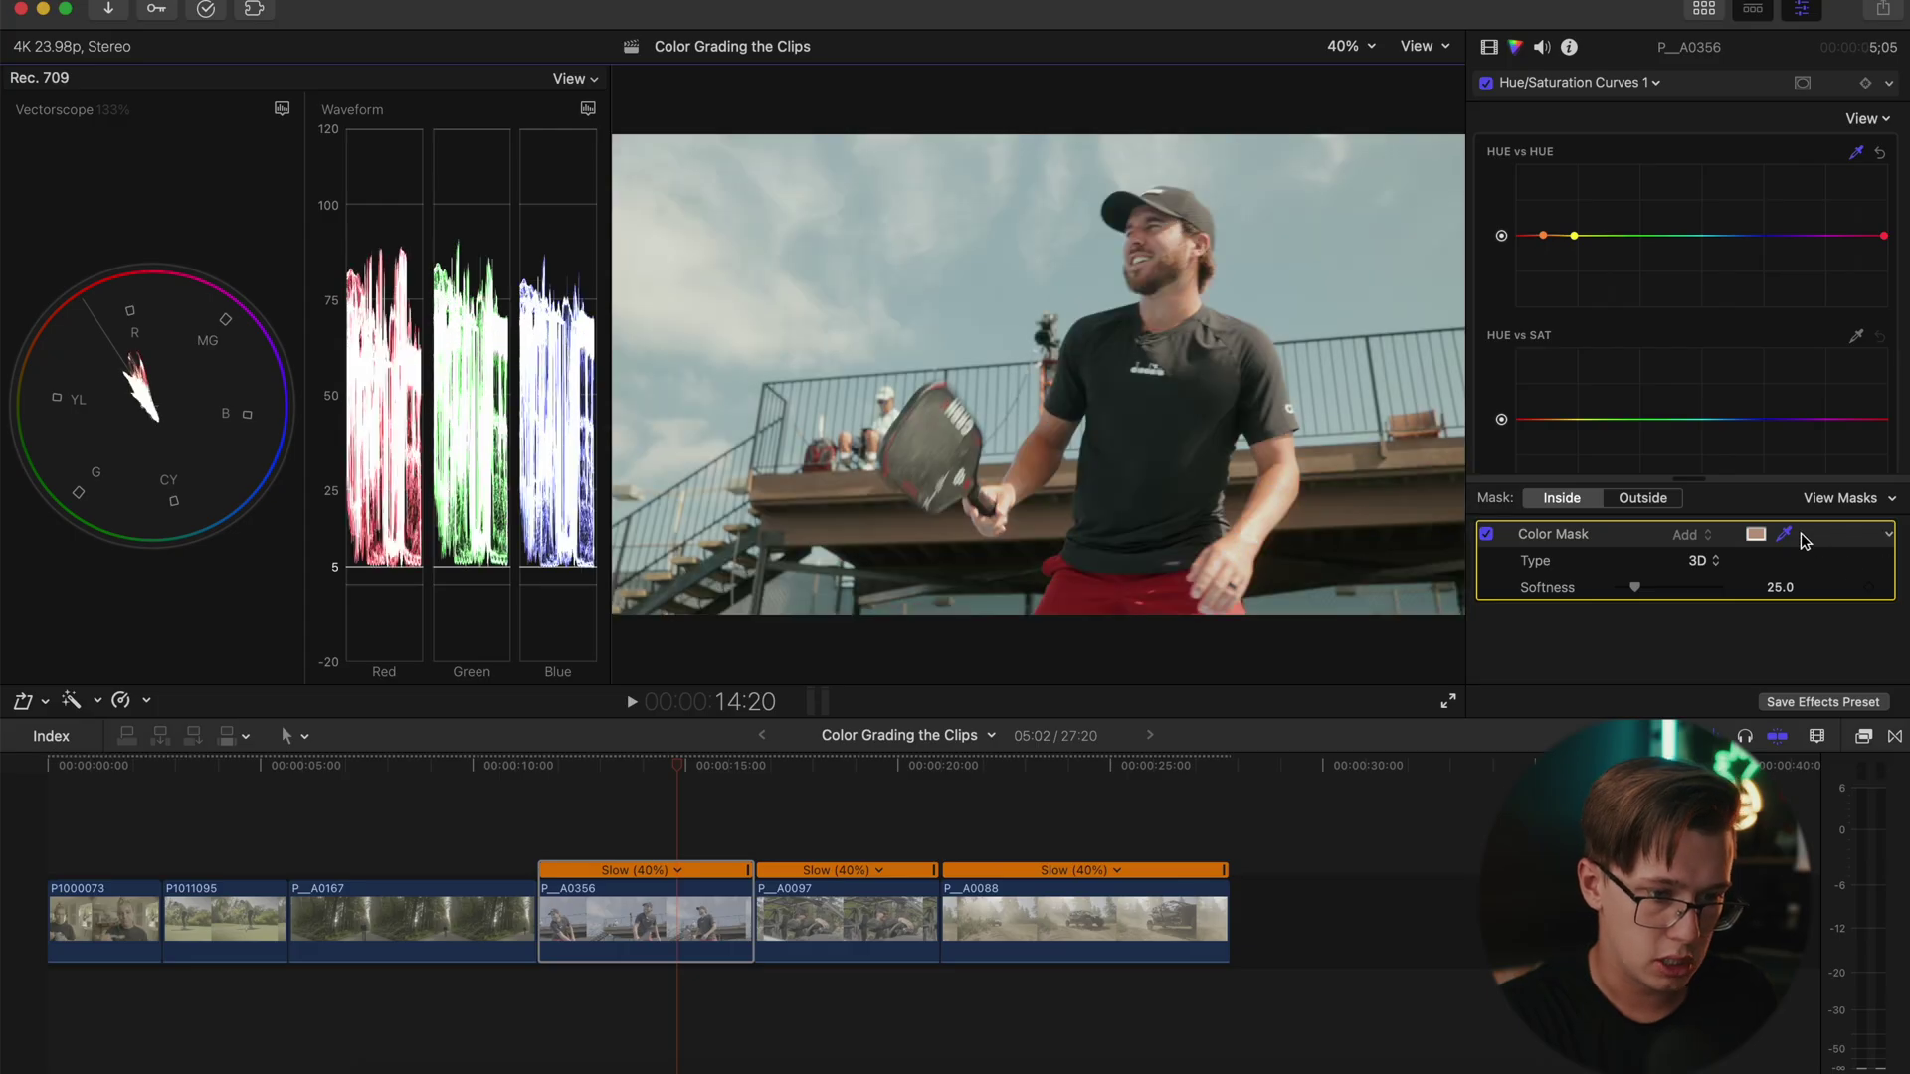
{"action": "left_click", "coordinate": [1851, 500]}
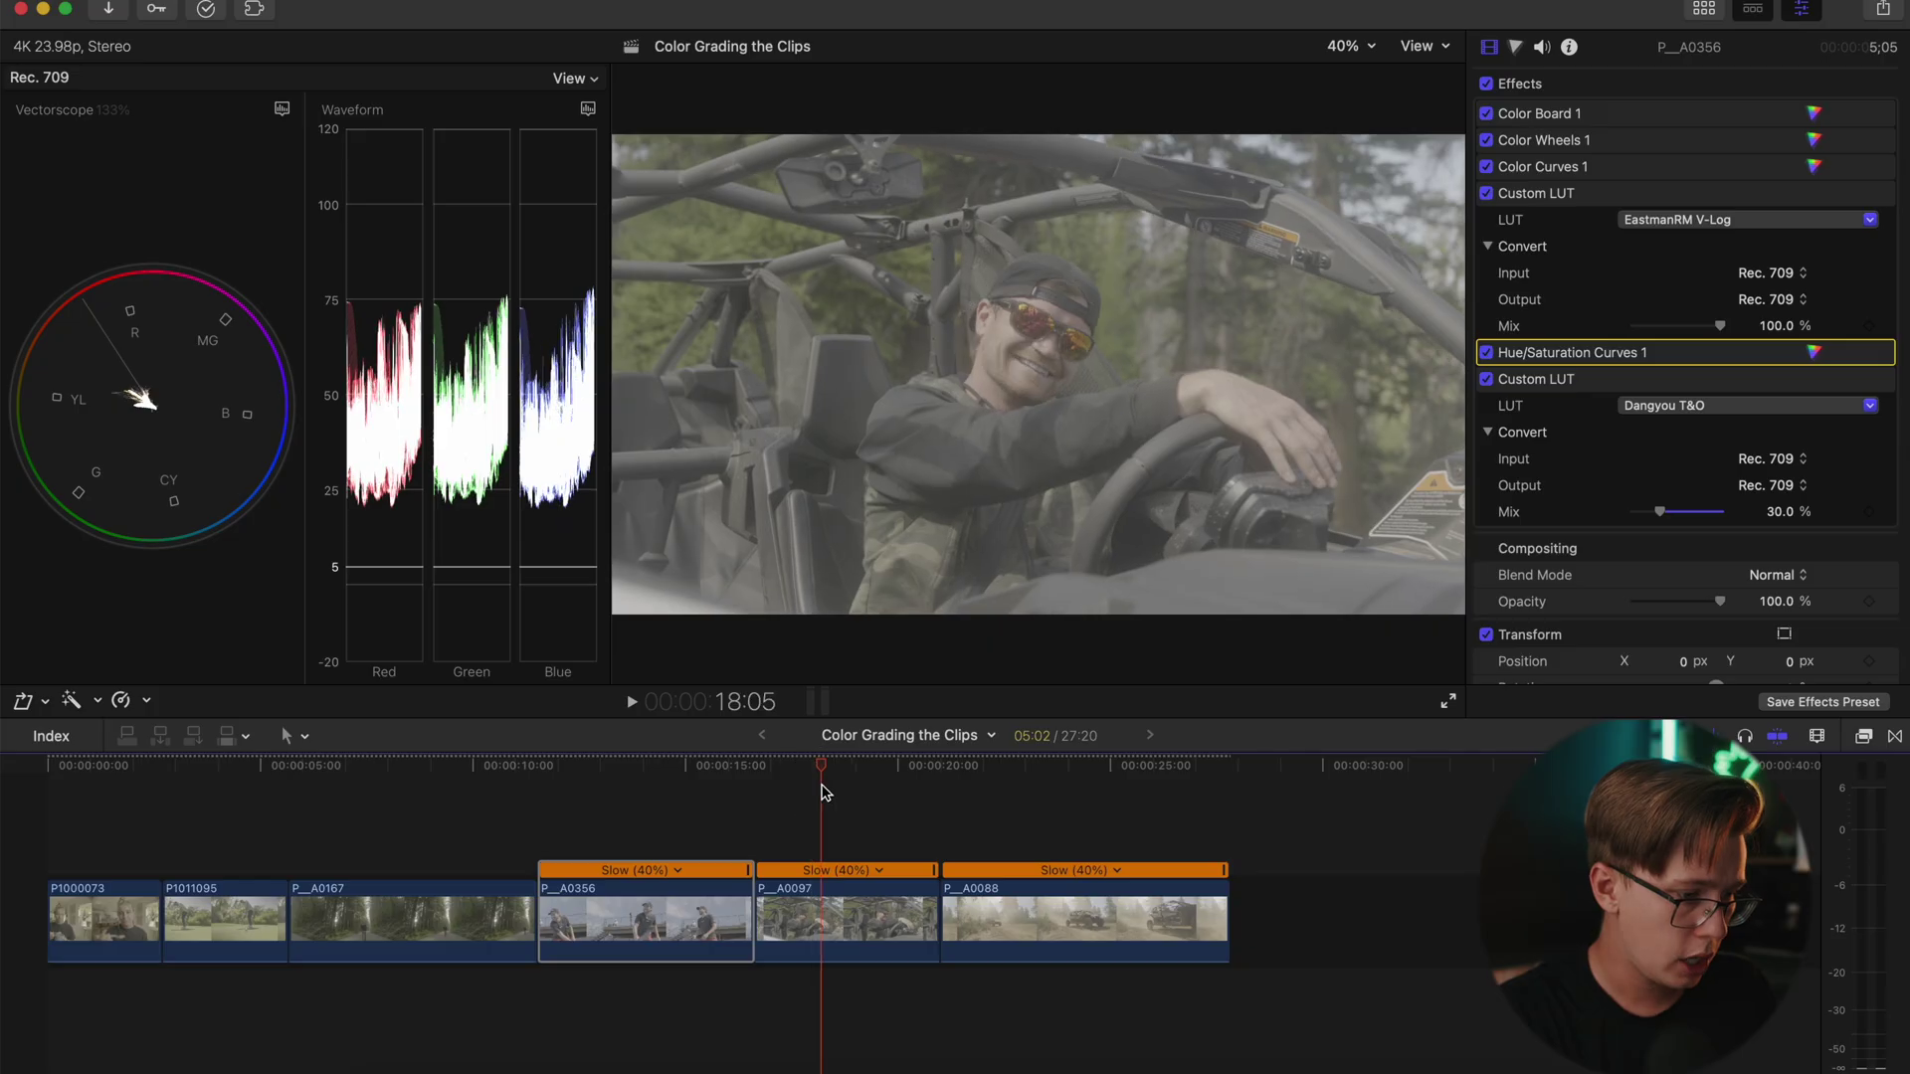
- Apply the grading preset to clip P__A0097, switch off its Dangyou T&O Custom LUT and display Color Board 1
{"action": "left_click", "coordinate": [824, 917]}
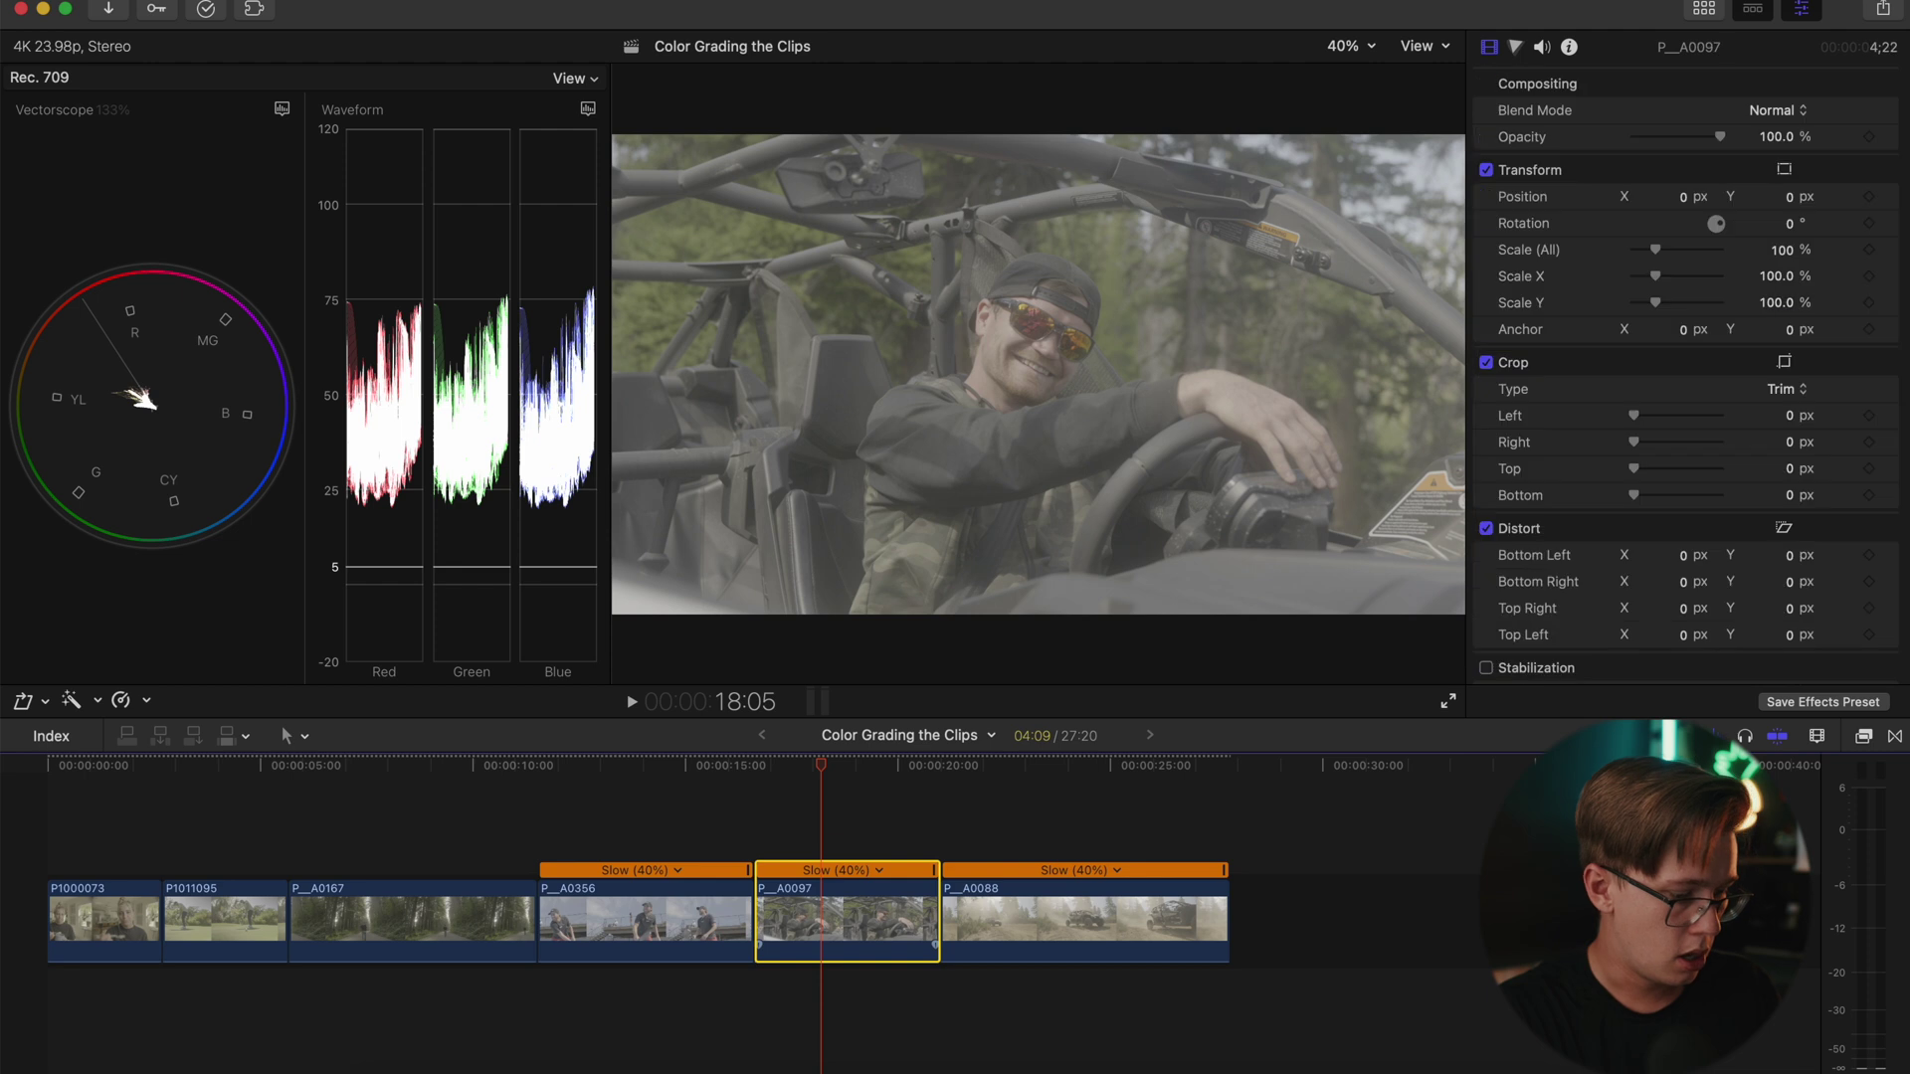
{"action": "left_click", "coordinate": [1488, 378]}
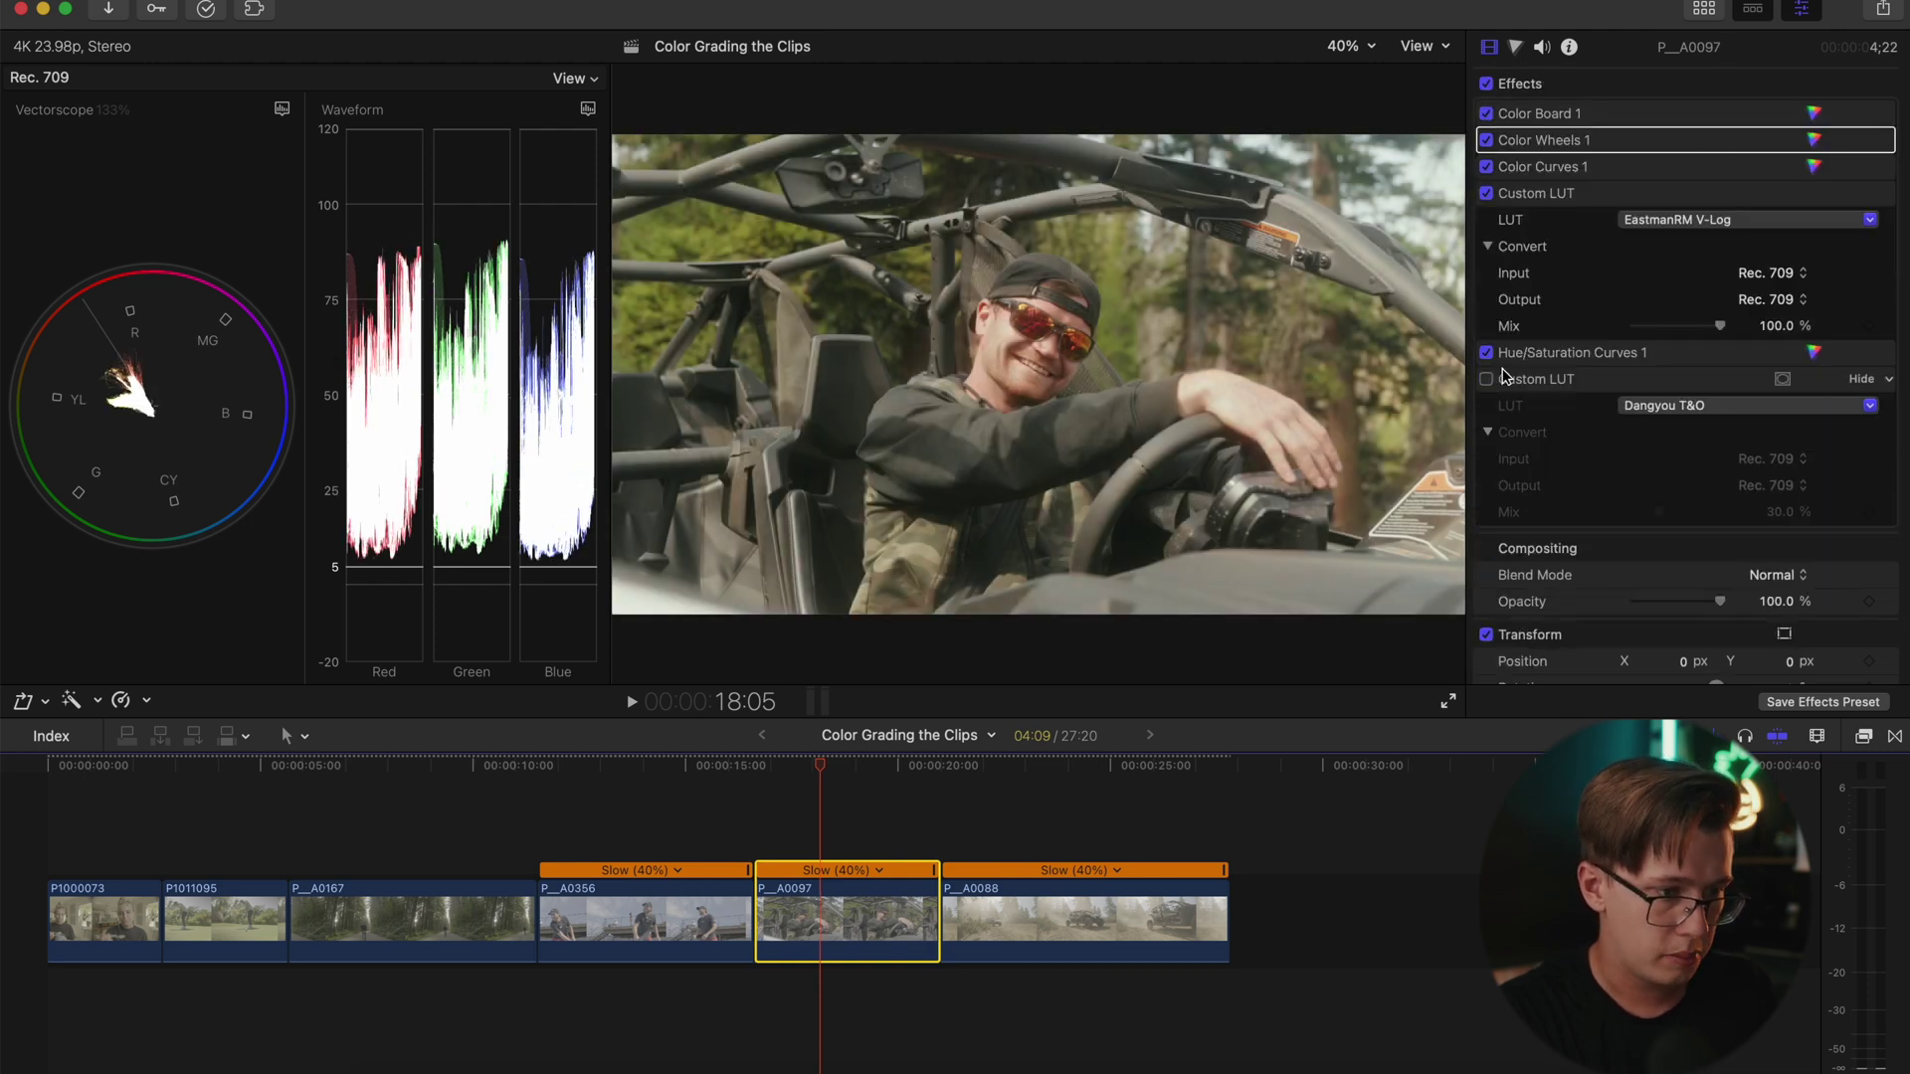
{"action": "left_click", "coordinate": [1815, 112]}
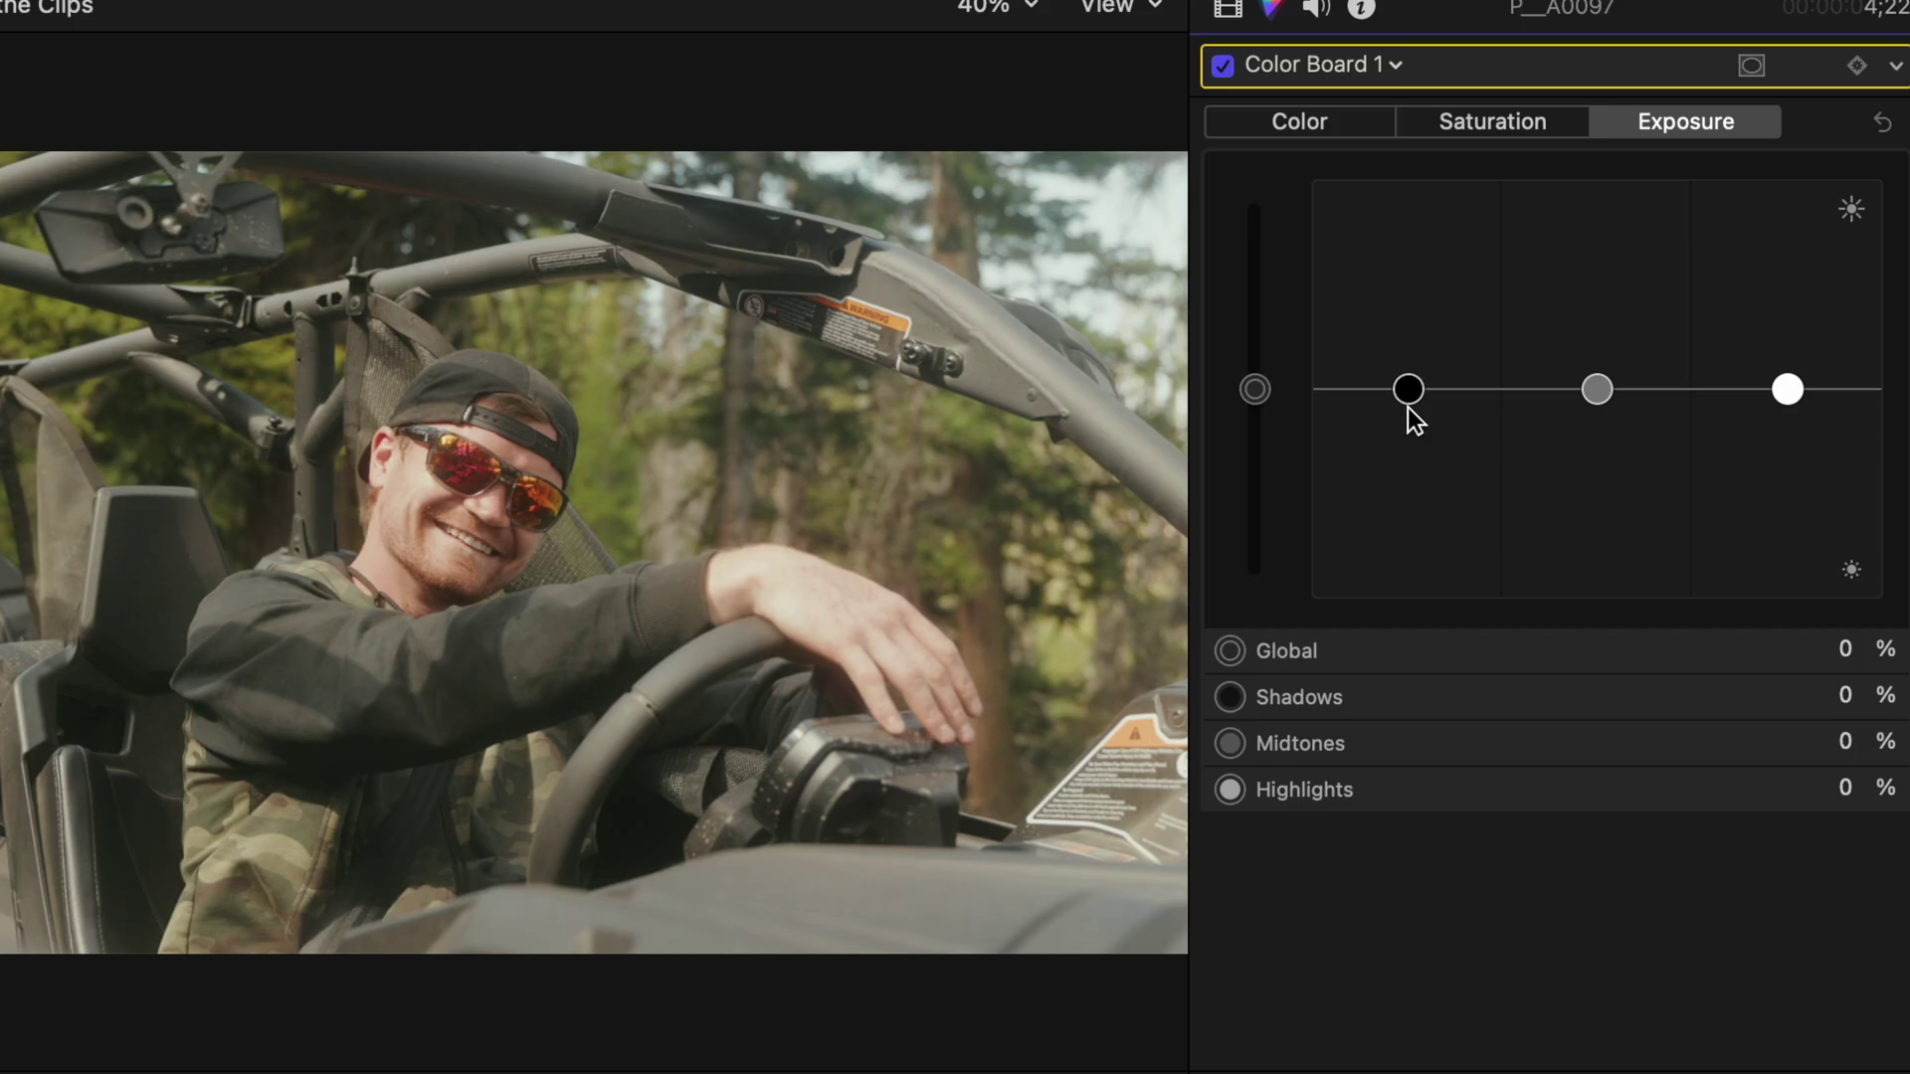
- Set the Color Board 1 exposure of clip P__A0097 to -5% shadows, -5% midtones and -2% highlights
{"action": "left_click_drag", "start_coordinate": [1594, 287], "coordinate": [1596, 289]}
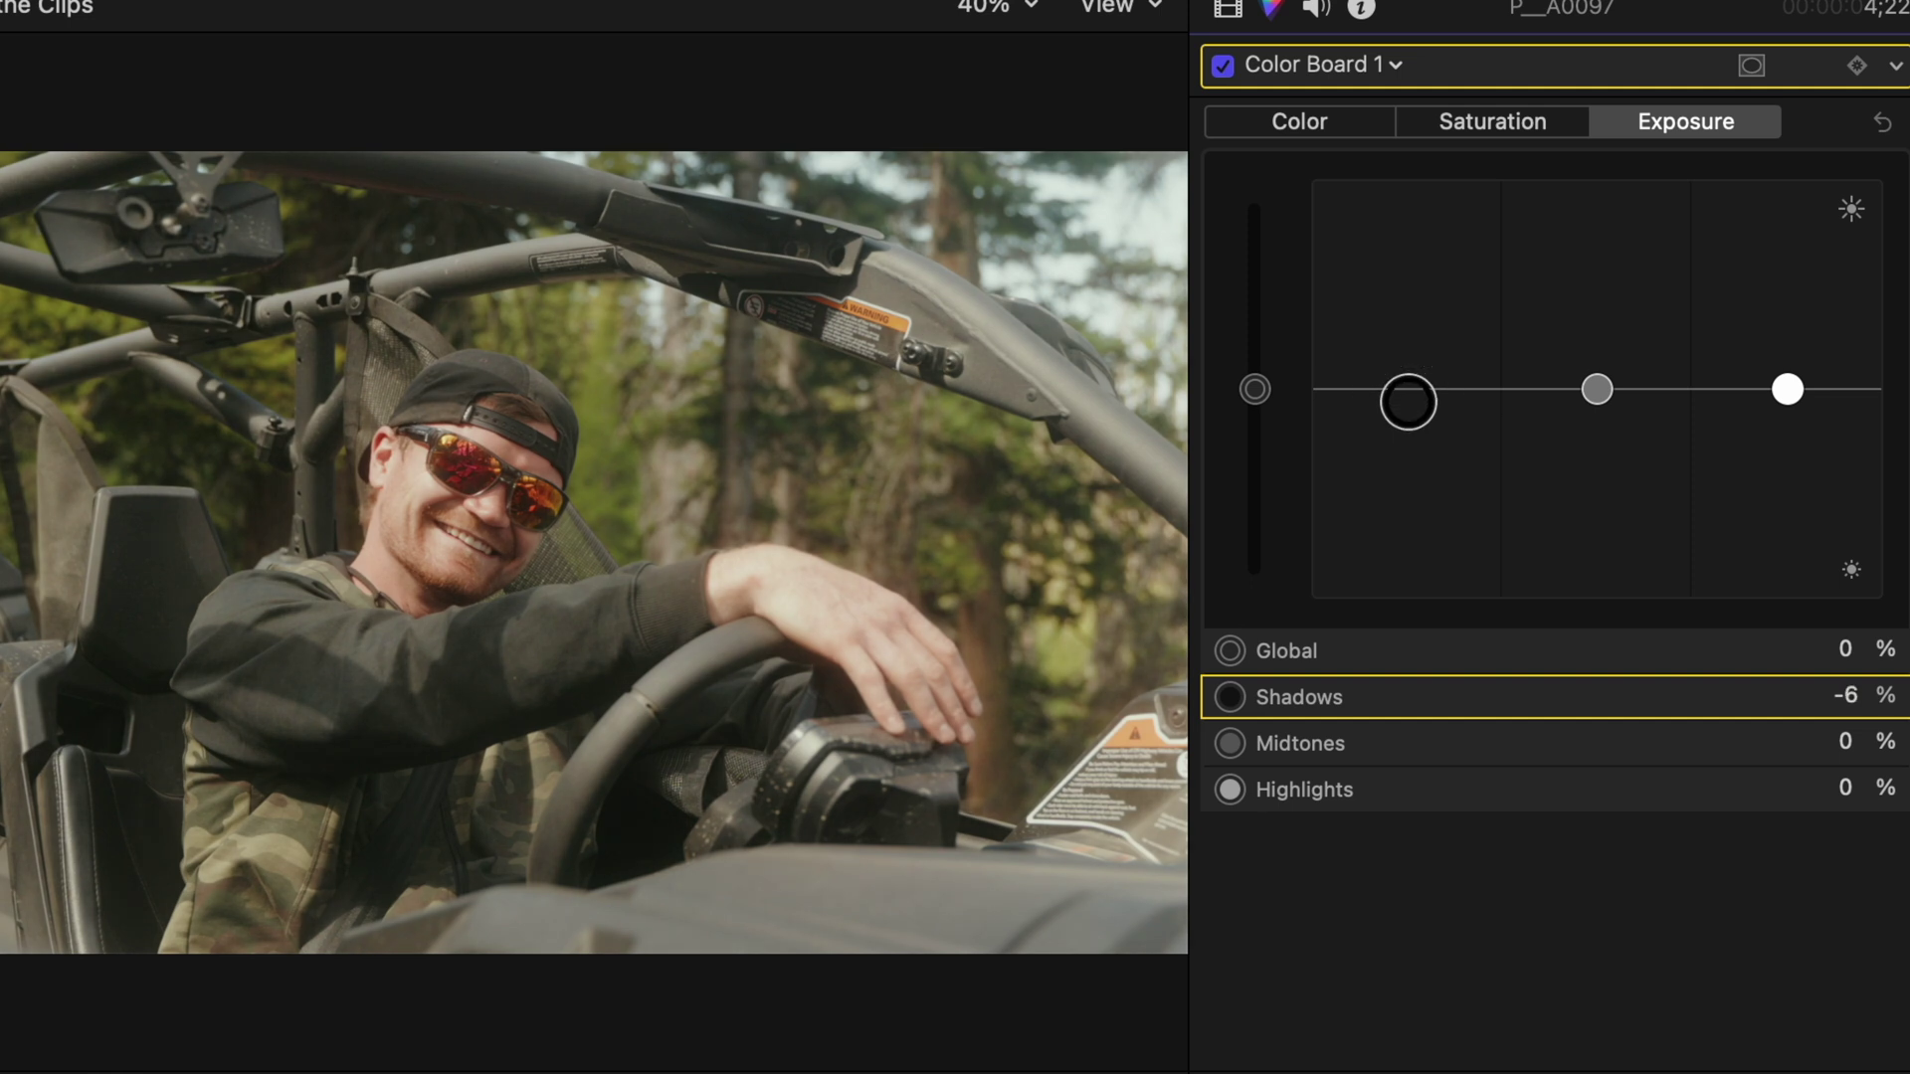
{"action": "left_click", "coordinate": [1596, 396]}
{"action": "left_click_drag", "start_coordinate": [1596, 396], "coordinate": [1597, 403]}
{"action": "left_click_drag", "start_coordinate": [1787, 390], "coordinate": [1790, 403]}
- In Color Wheels 1 of clip P__A0097, lower the shadows brightness slightly and raise the highlights brightness
{"action": "left_click", "coordinate": [1375, 63]}
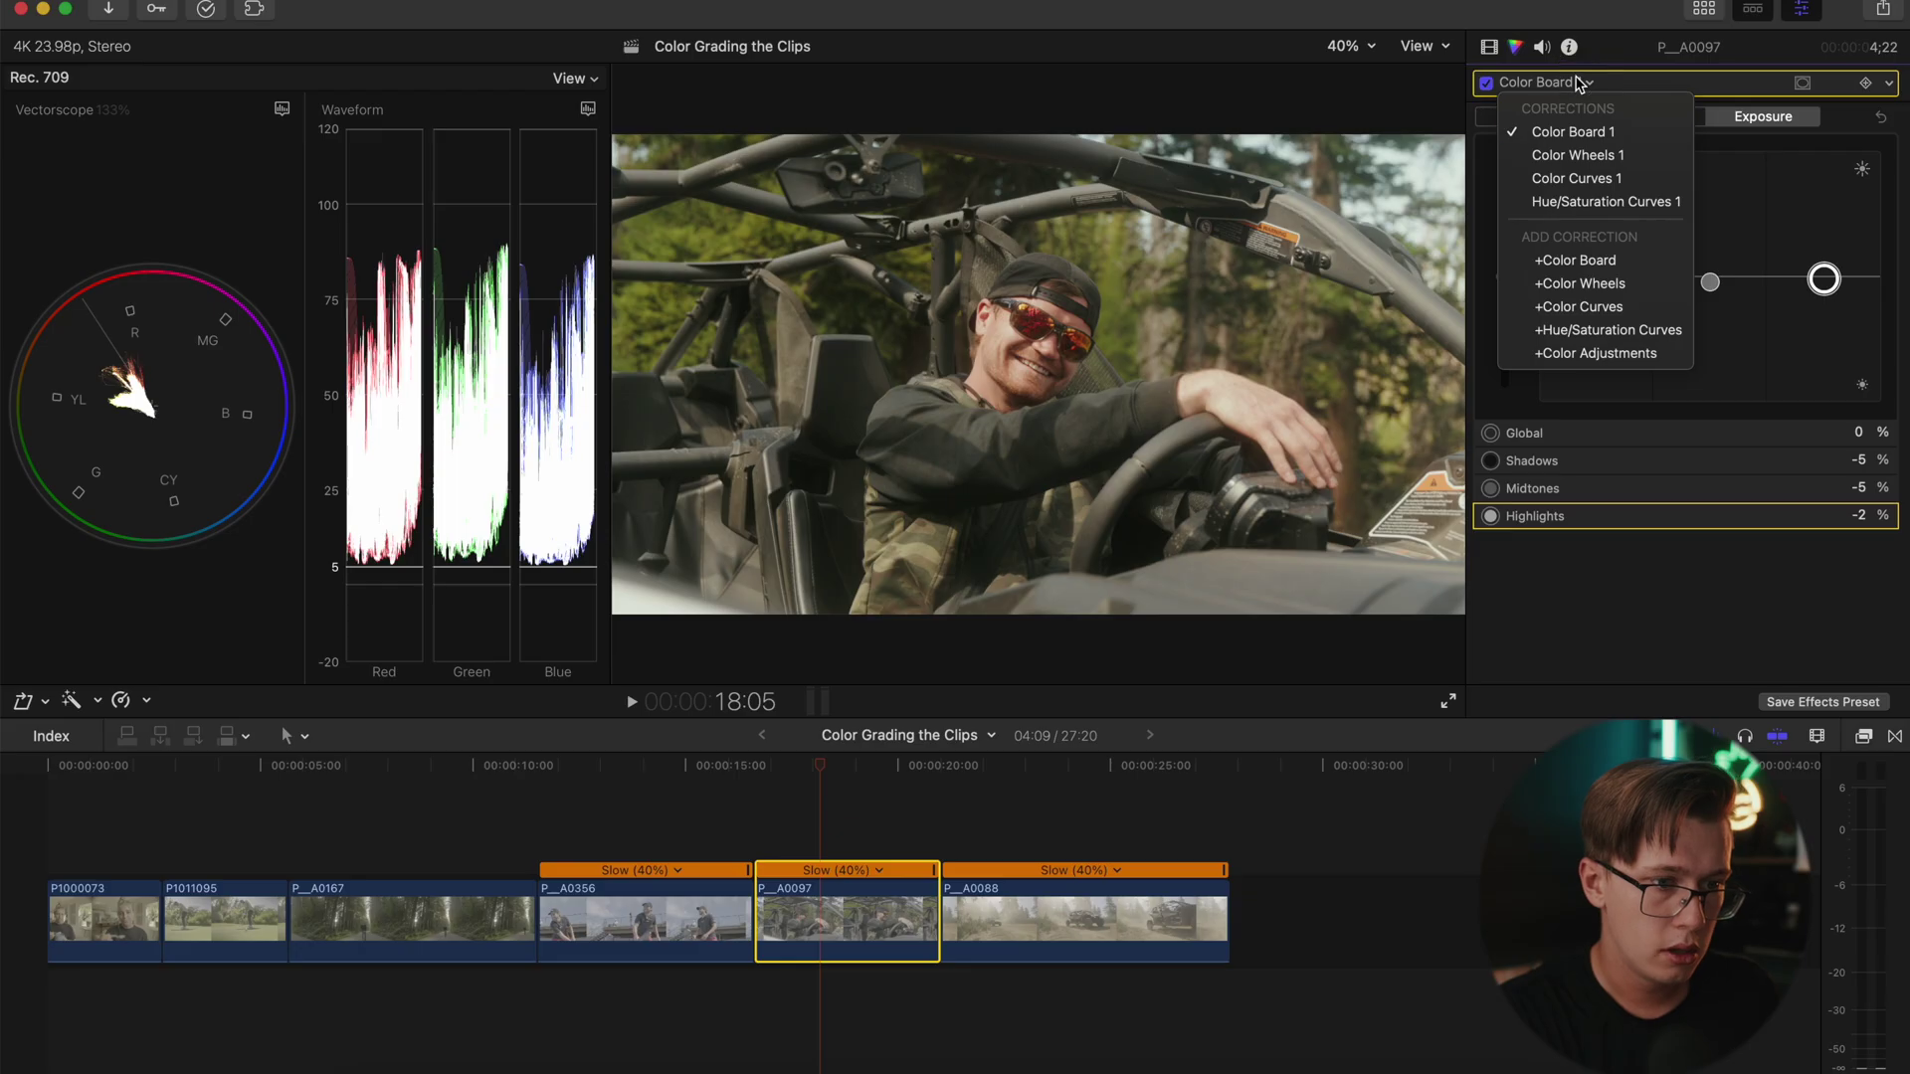
{"action": "left_click", "coordinate": [1353, 186]}
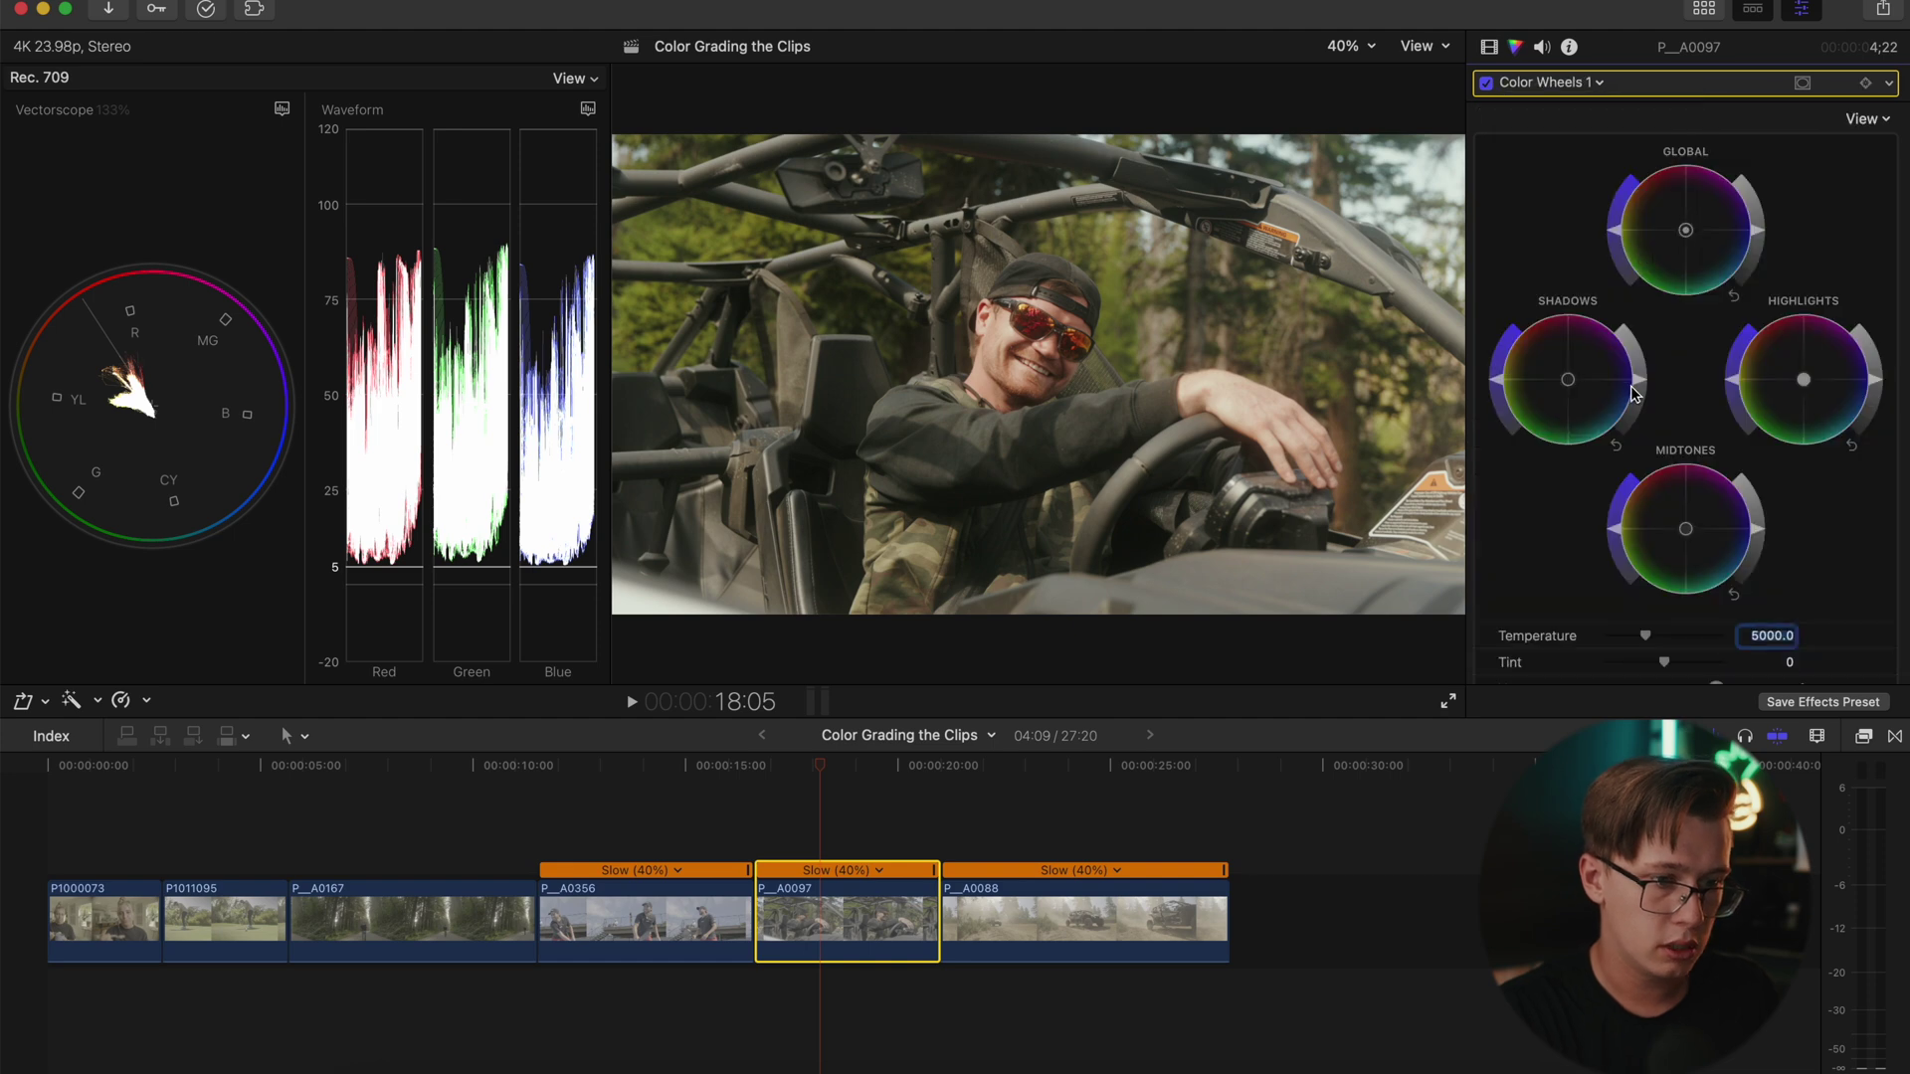
{"action": "left_click_drag", "start_coordinate": [1637, 380], "coordinate": [1641, 389]}
{"action": "left_click_drag", "start_coordinate": [1481, 574], "coordinate": [1481, 574]}
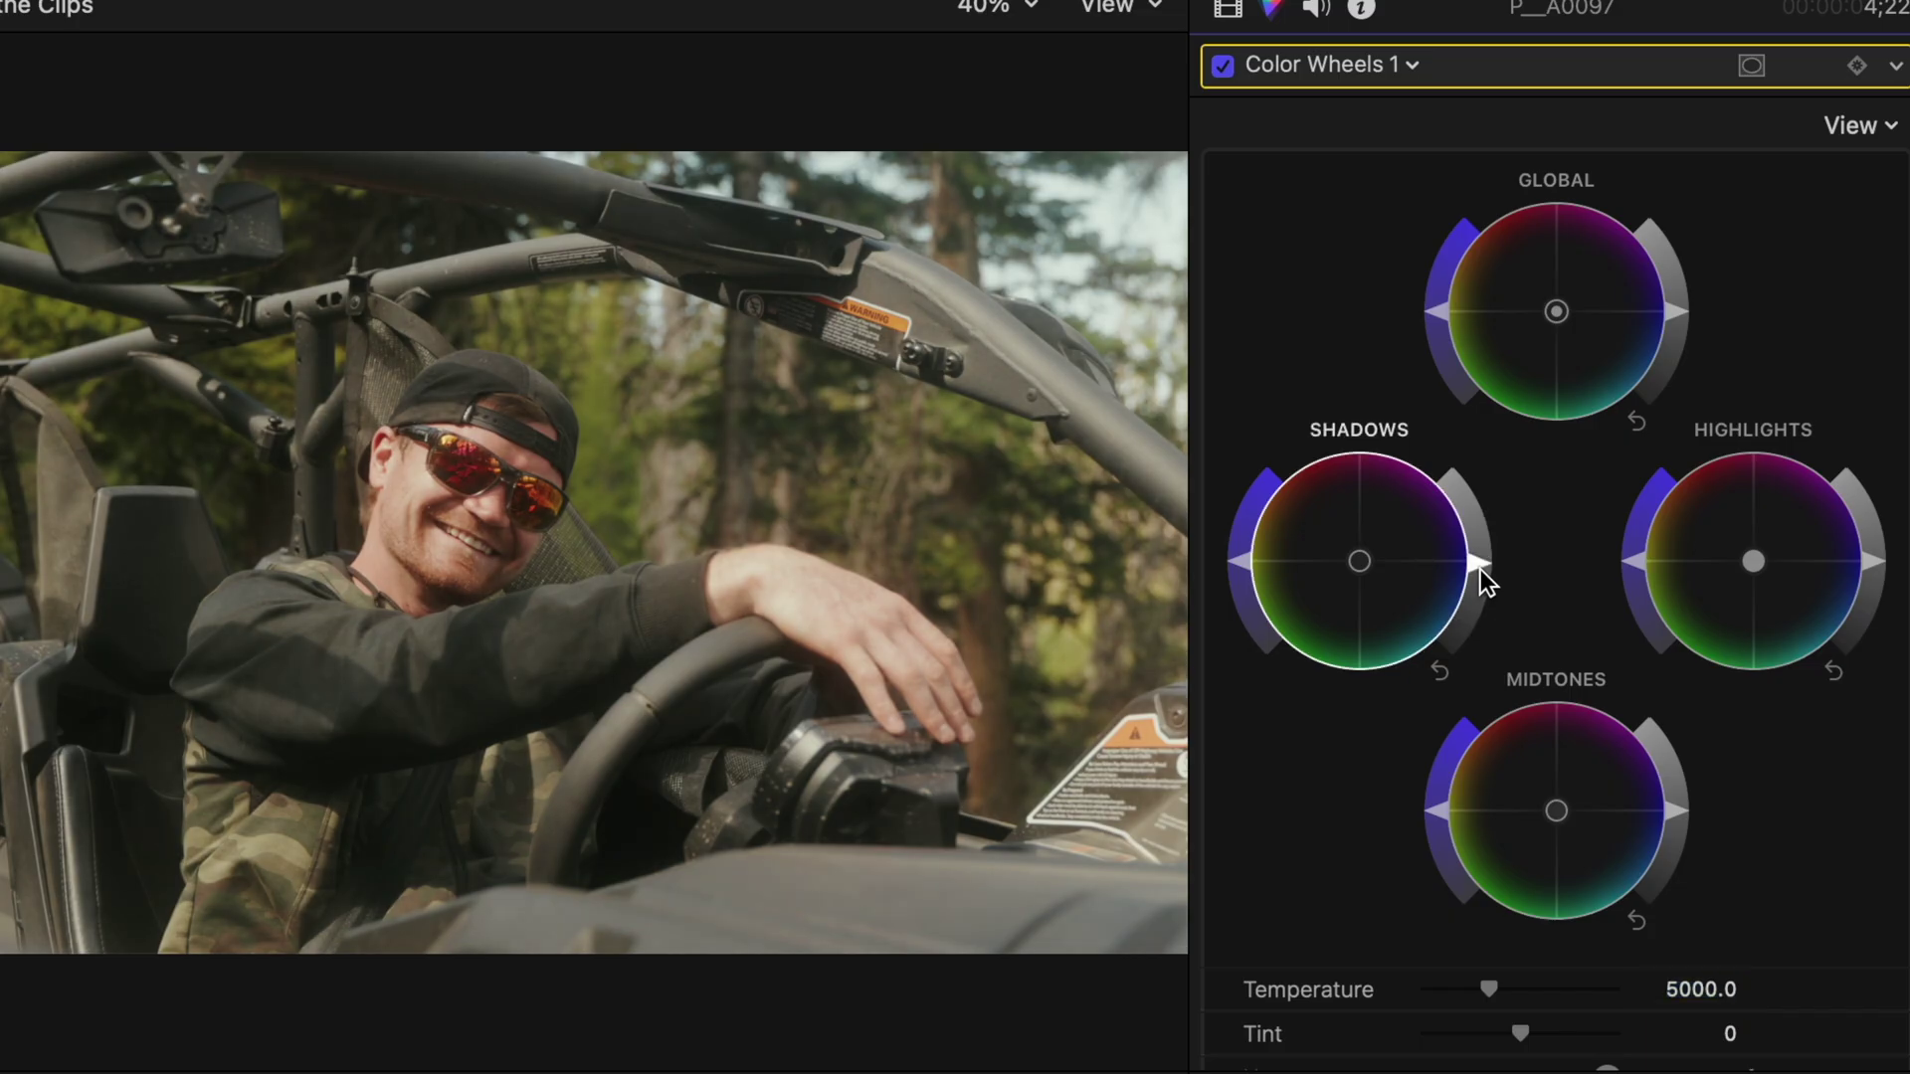
{"action": "left_click_drag", "start_coordinate": [1874, 560], "coordinate": [1870, 549]}
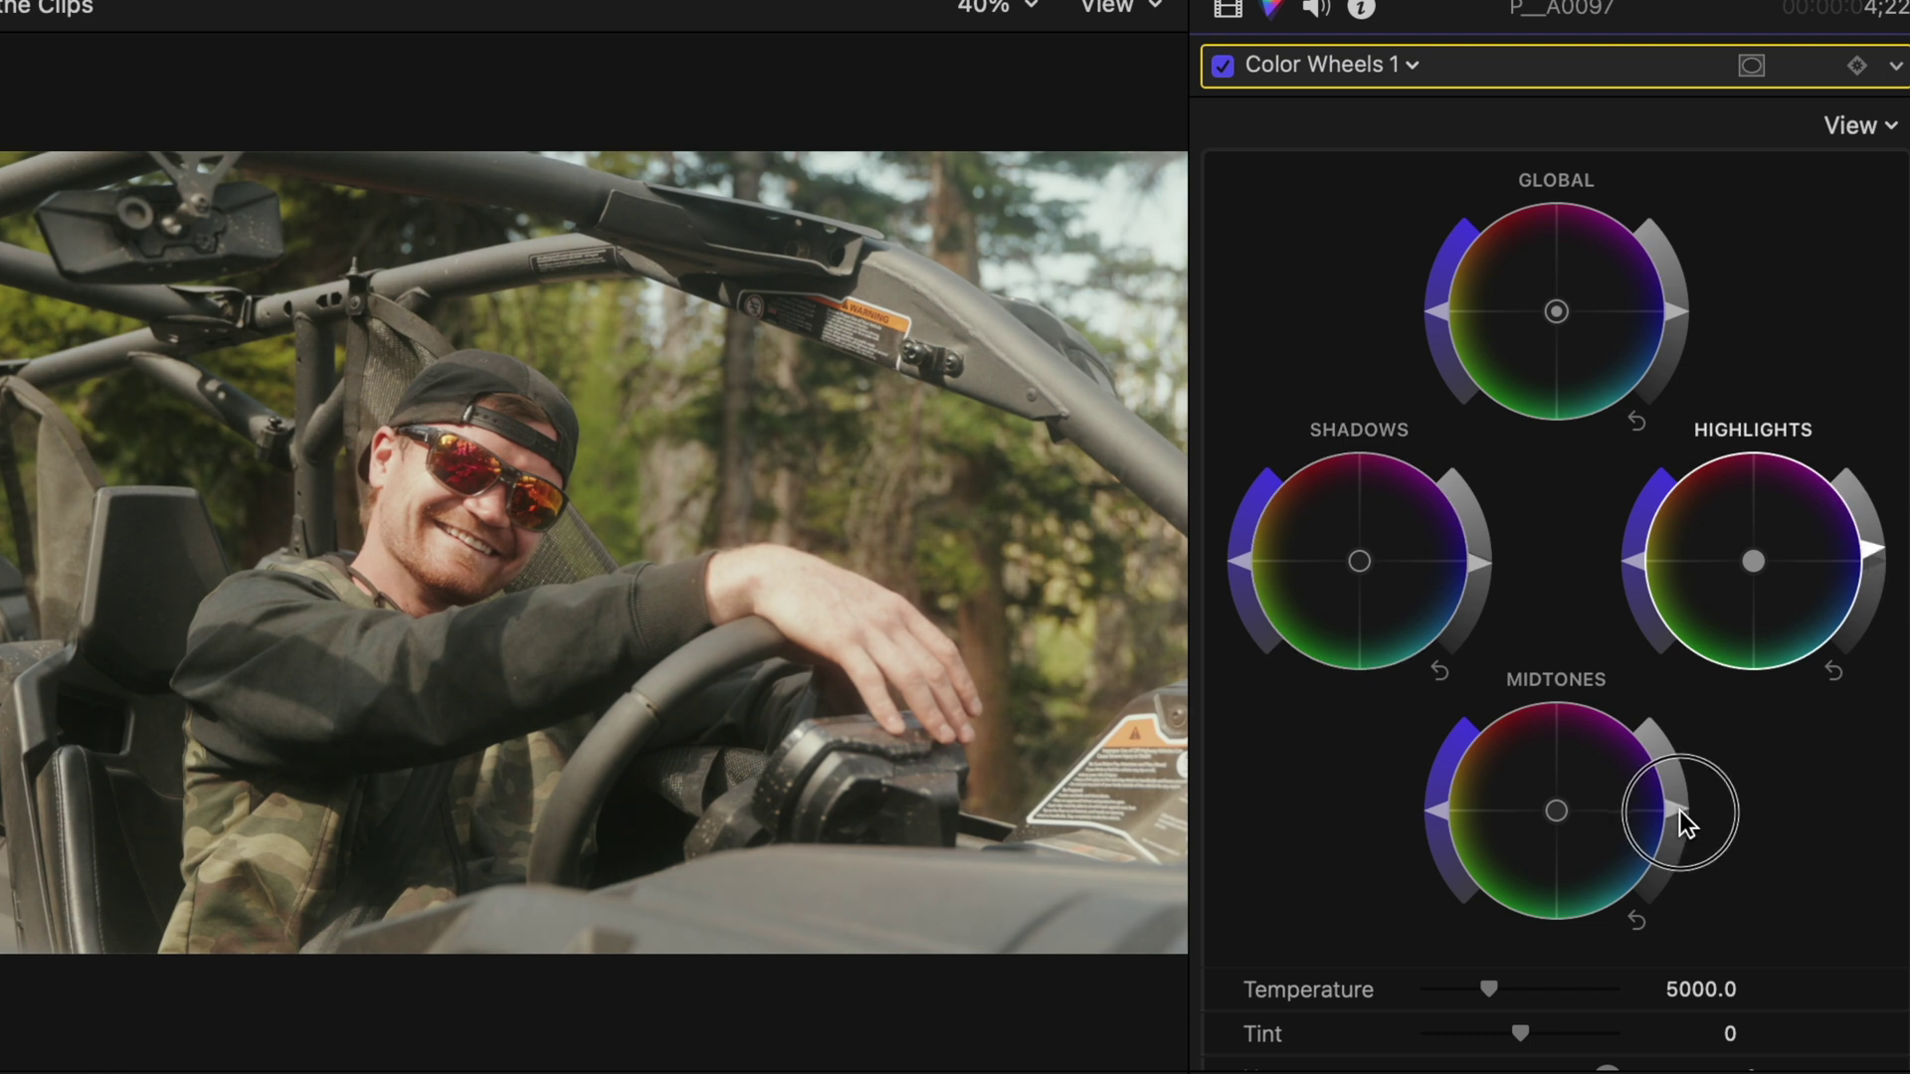
- Fine-tune the midtones brightness and set the Color Wheels 1 temperature to 4779 and tint to -2
{"action": "left_click", "coordinate": [1677, 814]}
{"action": "scroll", "coordinate": [1679, 810], "scroll_direction": "down", "scroll_amount": 3}
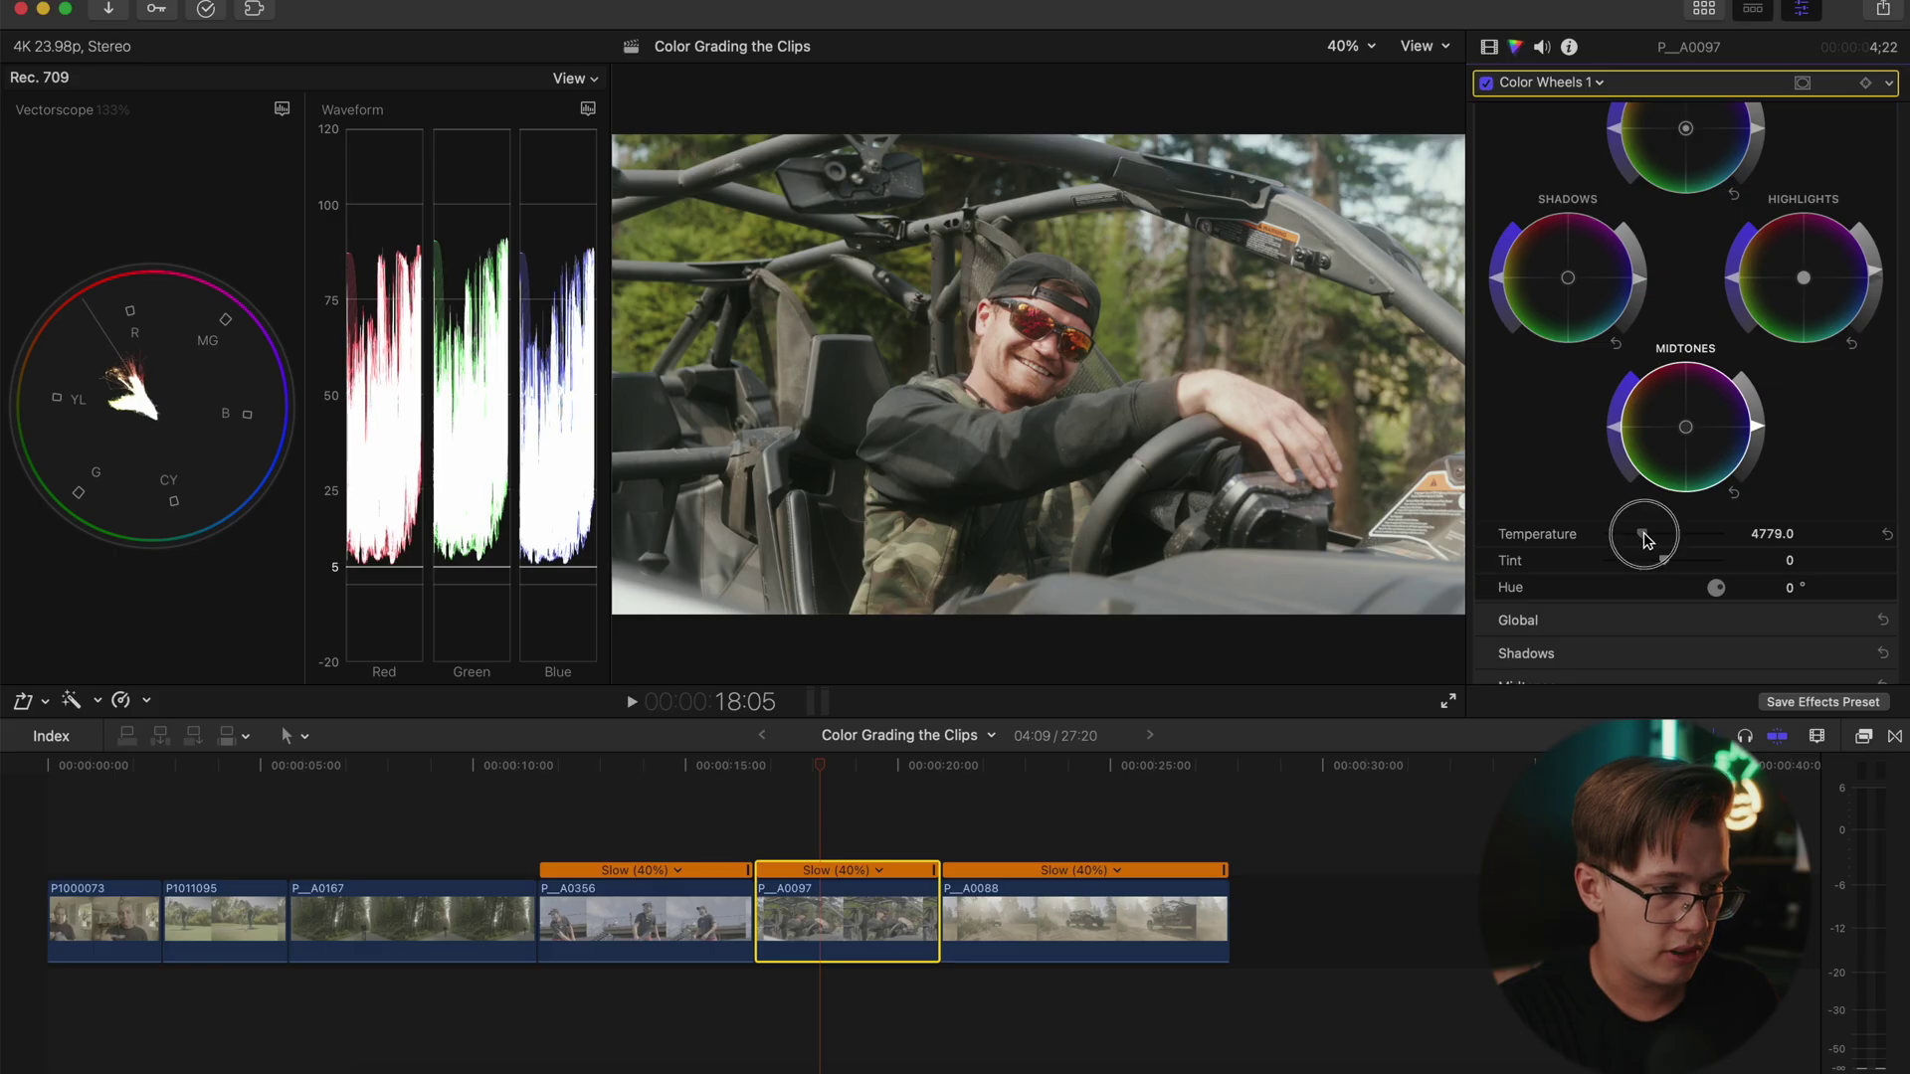
{"action": "left_click_drag", "start_coordinate": [1662, 560], "coordinate": [1663, 560]}
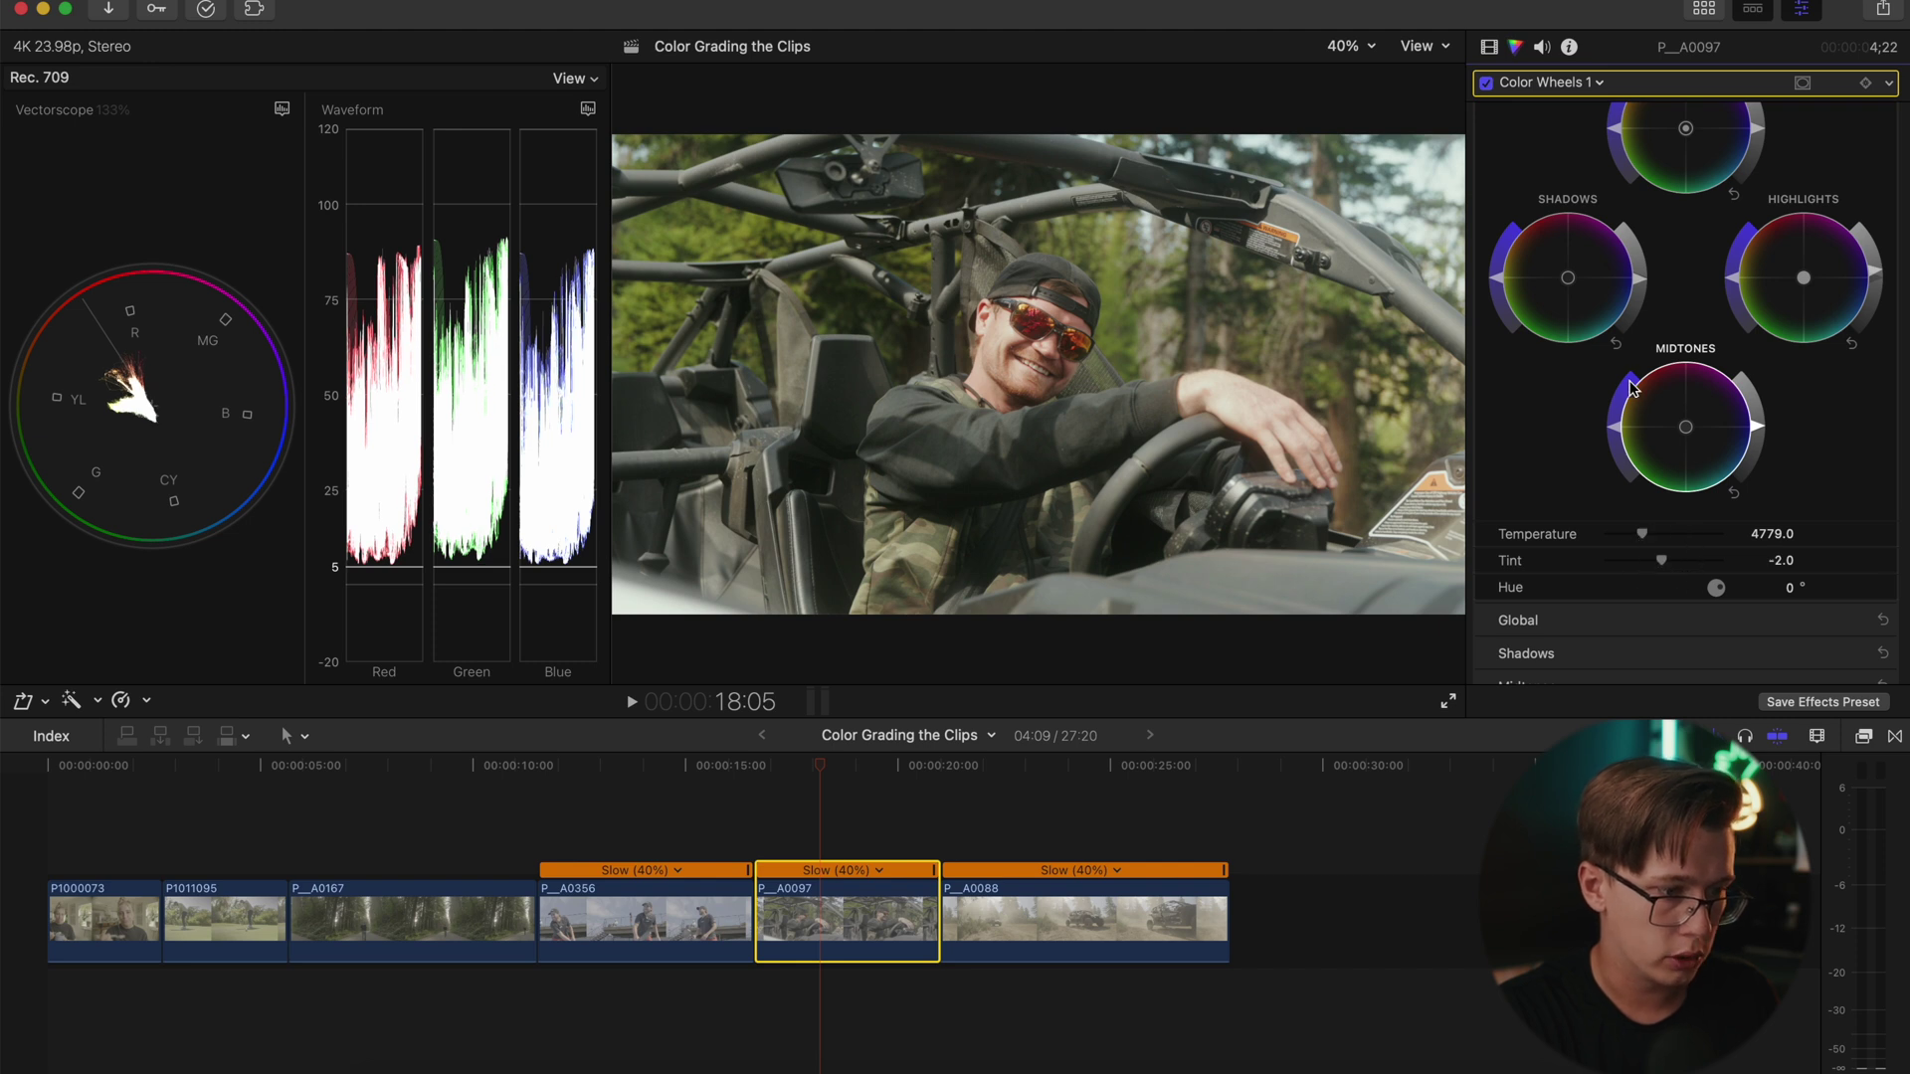
- Add control points to the lower half of the Color Curves 1 luma curve and delete the trial point in its upper half
{"action": "left_click", "coordinate": [1557, 82]}
{"action": "left_click", "coordinate": [1583, 179]}
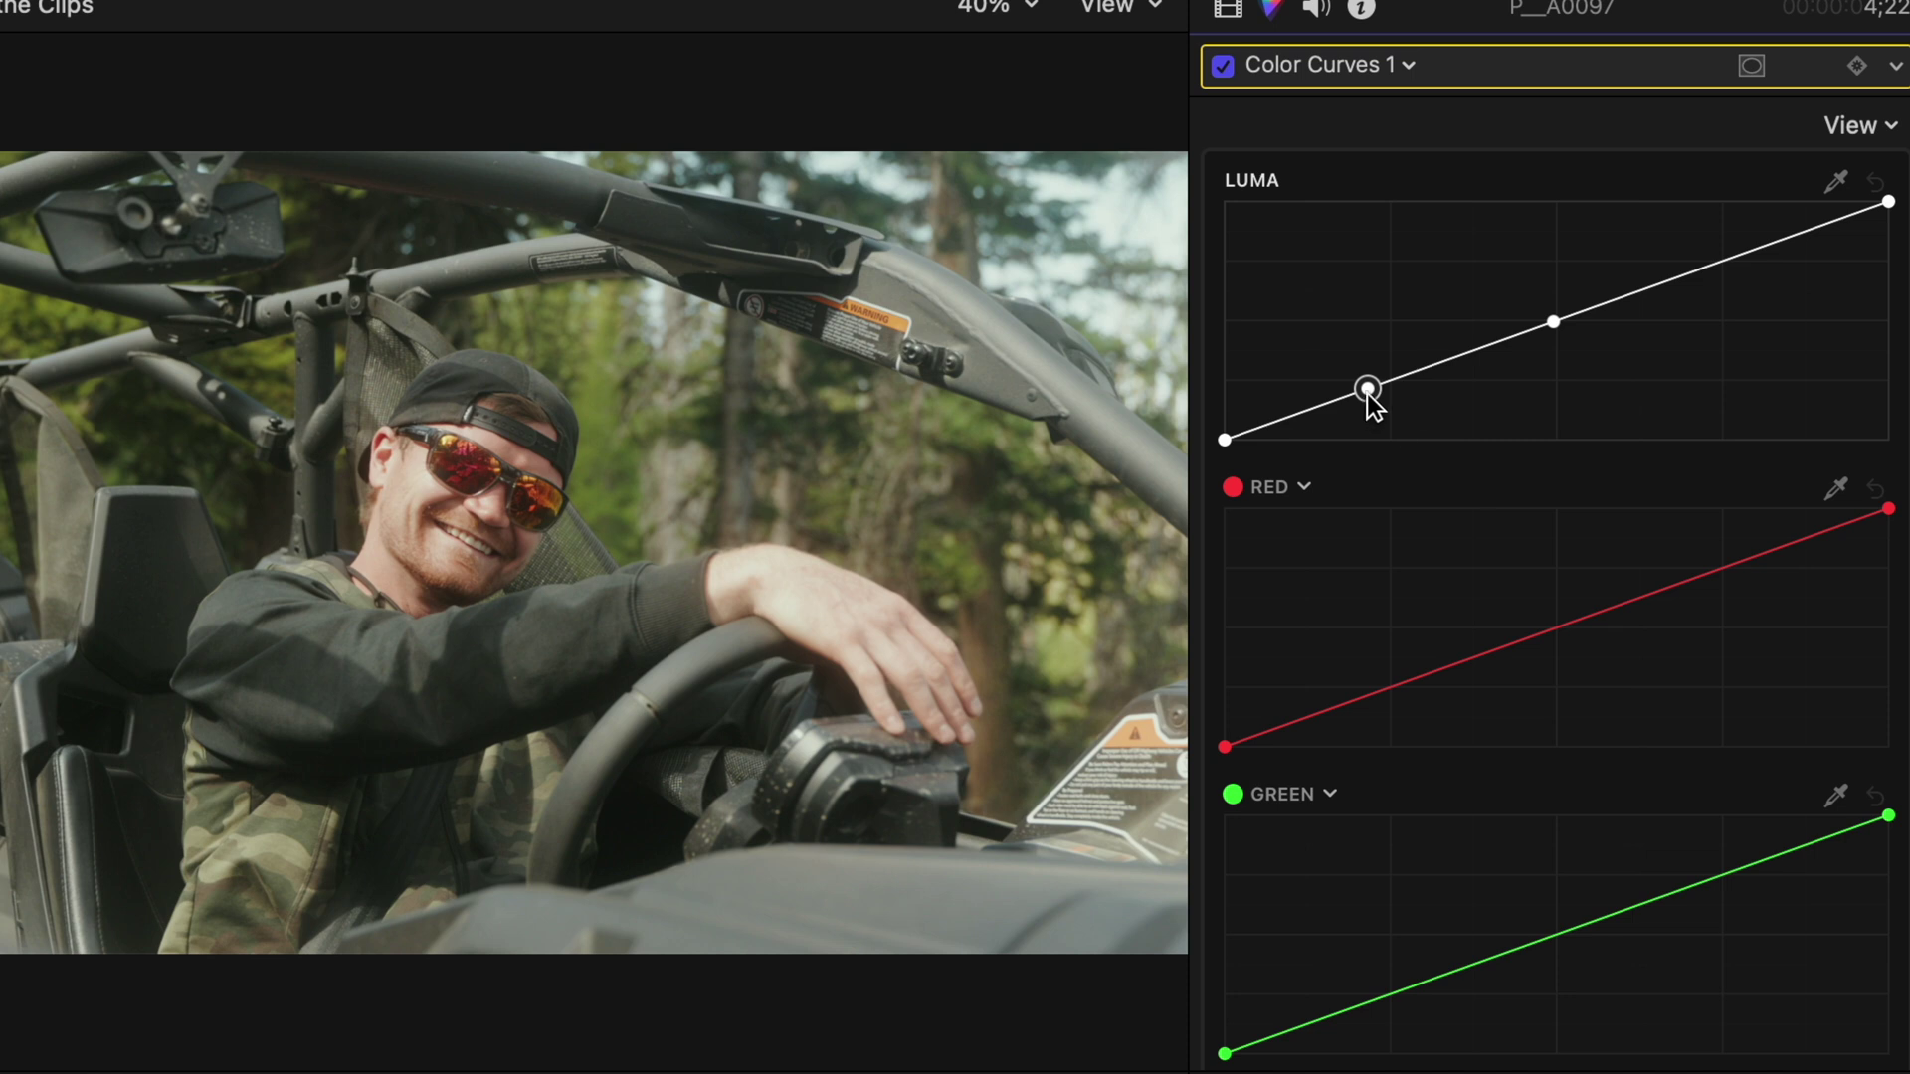
{"action": "left_click", "coordinate": [1367, 390]}
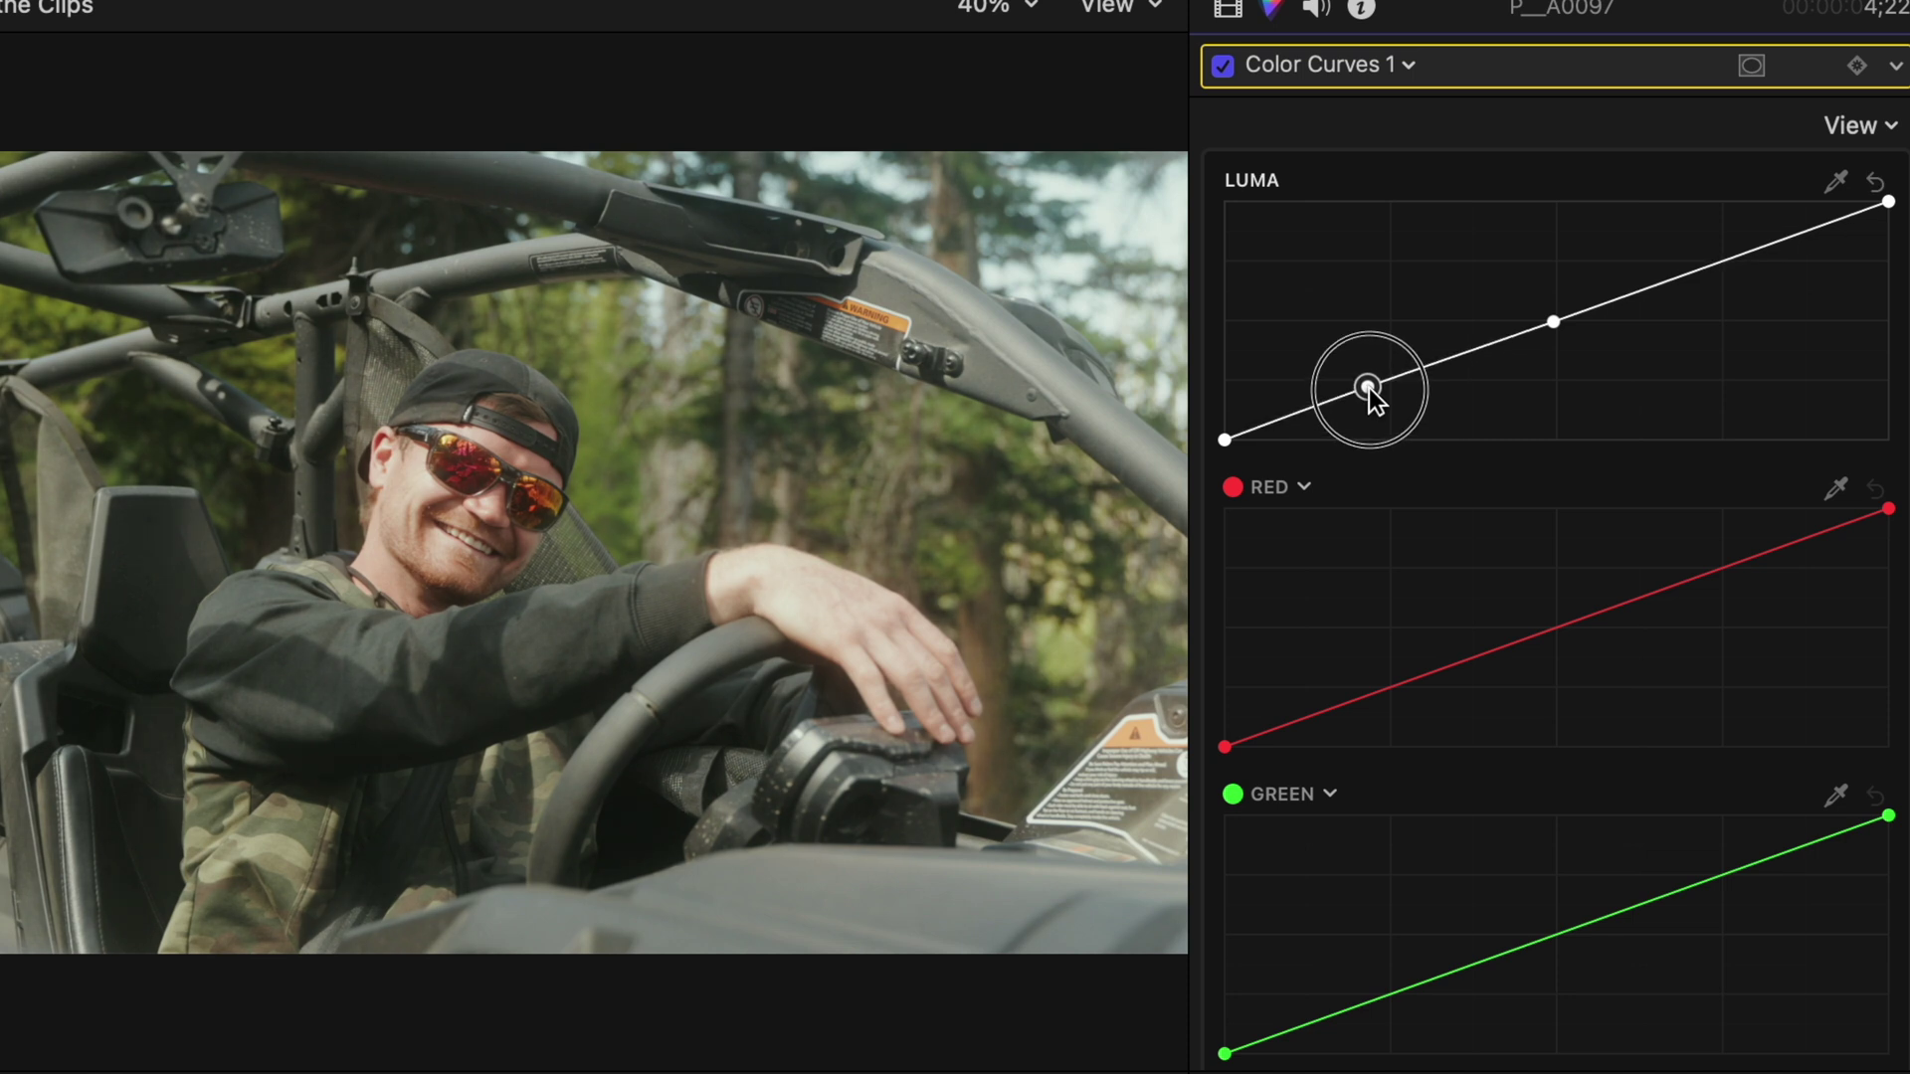
{"action": "left_click", "coordinate": [1463, 353]}
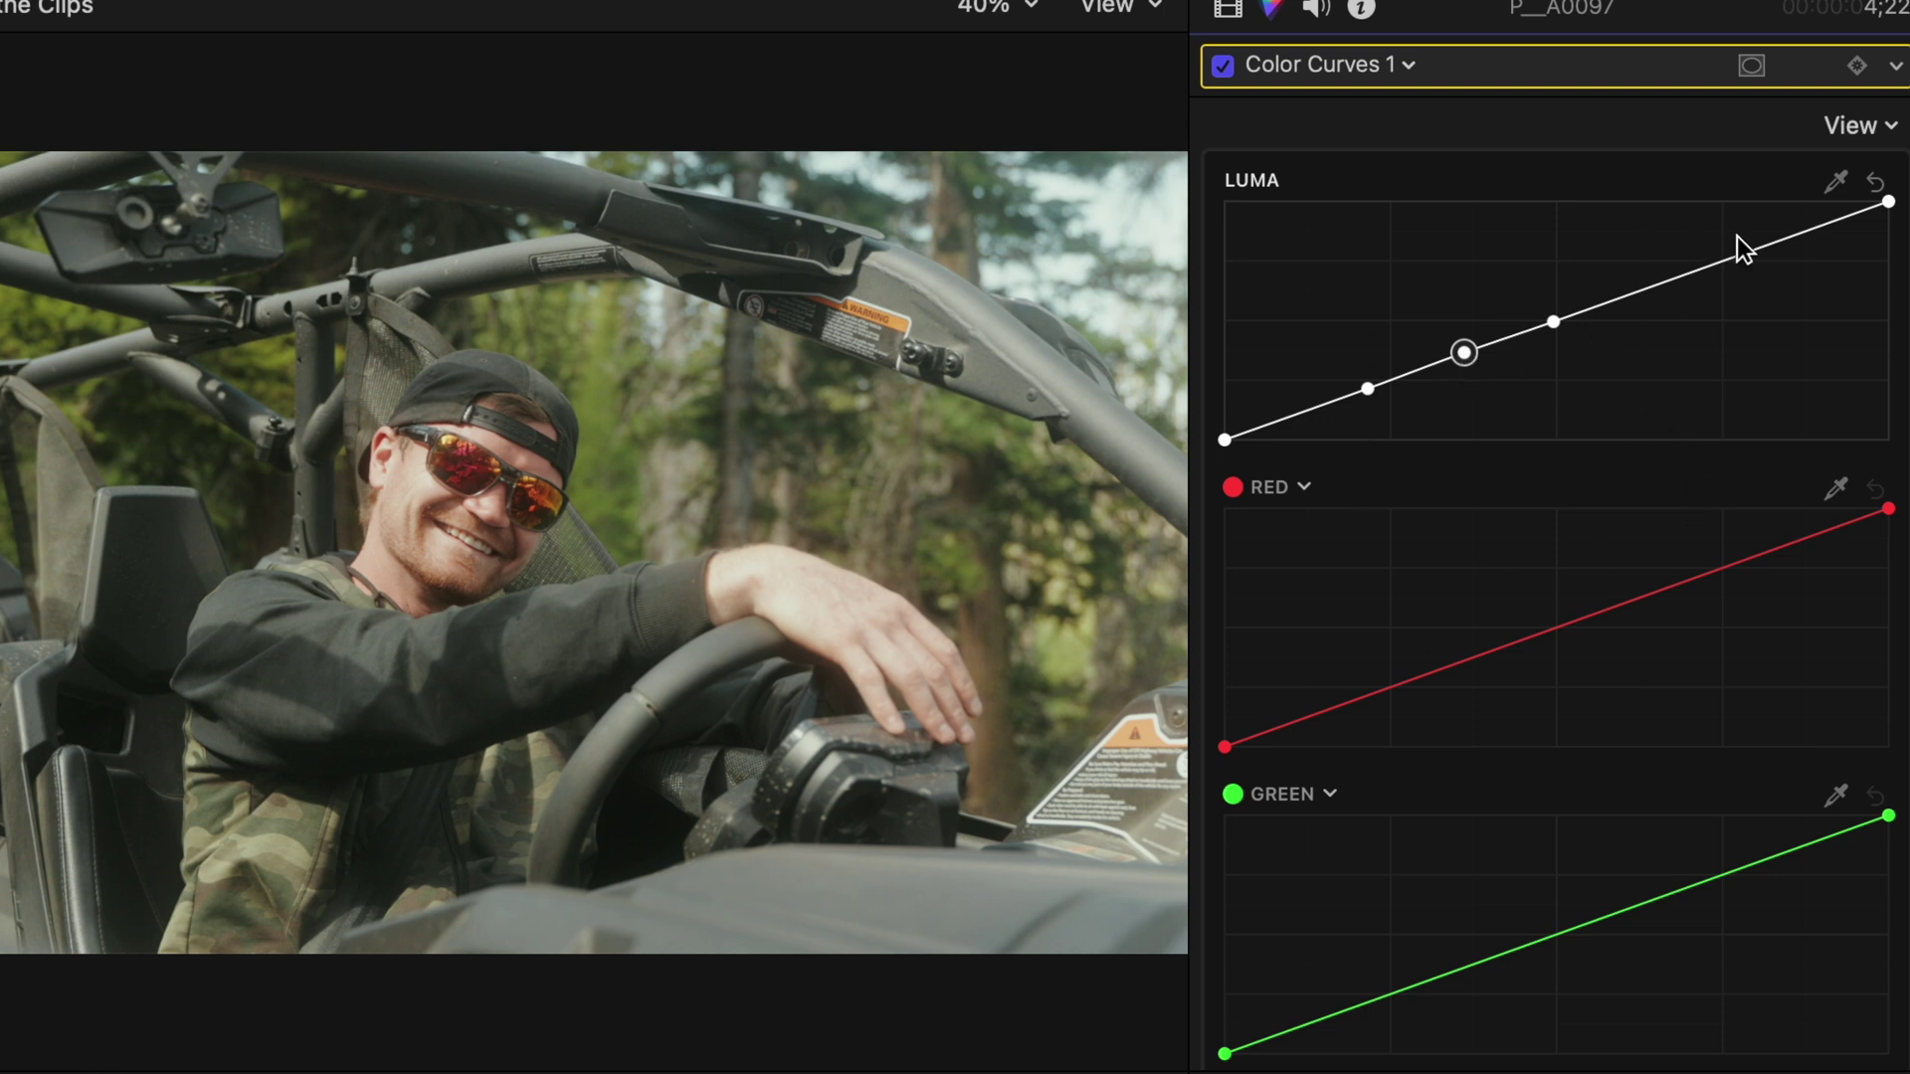
{"action": "mouse_move", "coordinate": [1718, 265]}
{"action": "left_mouse_down"}
{"action": "mouse_move", "coordinate": [1766, 331]}
{"action": "mouse_move", "coordinate": [1720, 259]}
{"action": "mouse_move", "coordinate": [1726, 301]}
{"action": "mouse_move", "coordinate": [1699, 250]}
{"action": "mouse_move", "coordinate": [1699, 277]}
{"action": "mouse_move", "coordinate": [1693, 246]}
{"action": "mouse_move", "coordinate": [1715, 295]}
{"action": "left_mouse_up"}
{"action": "key", "text": "Delete"}
- Enable the Dangyou T&O Custom LUT on clip P__A0097 and compare the image with the LUT and all effects on and off
{"action": "left_click", "coordinate": [1317, 64]}
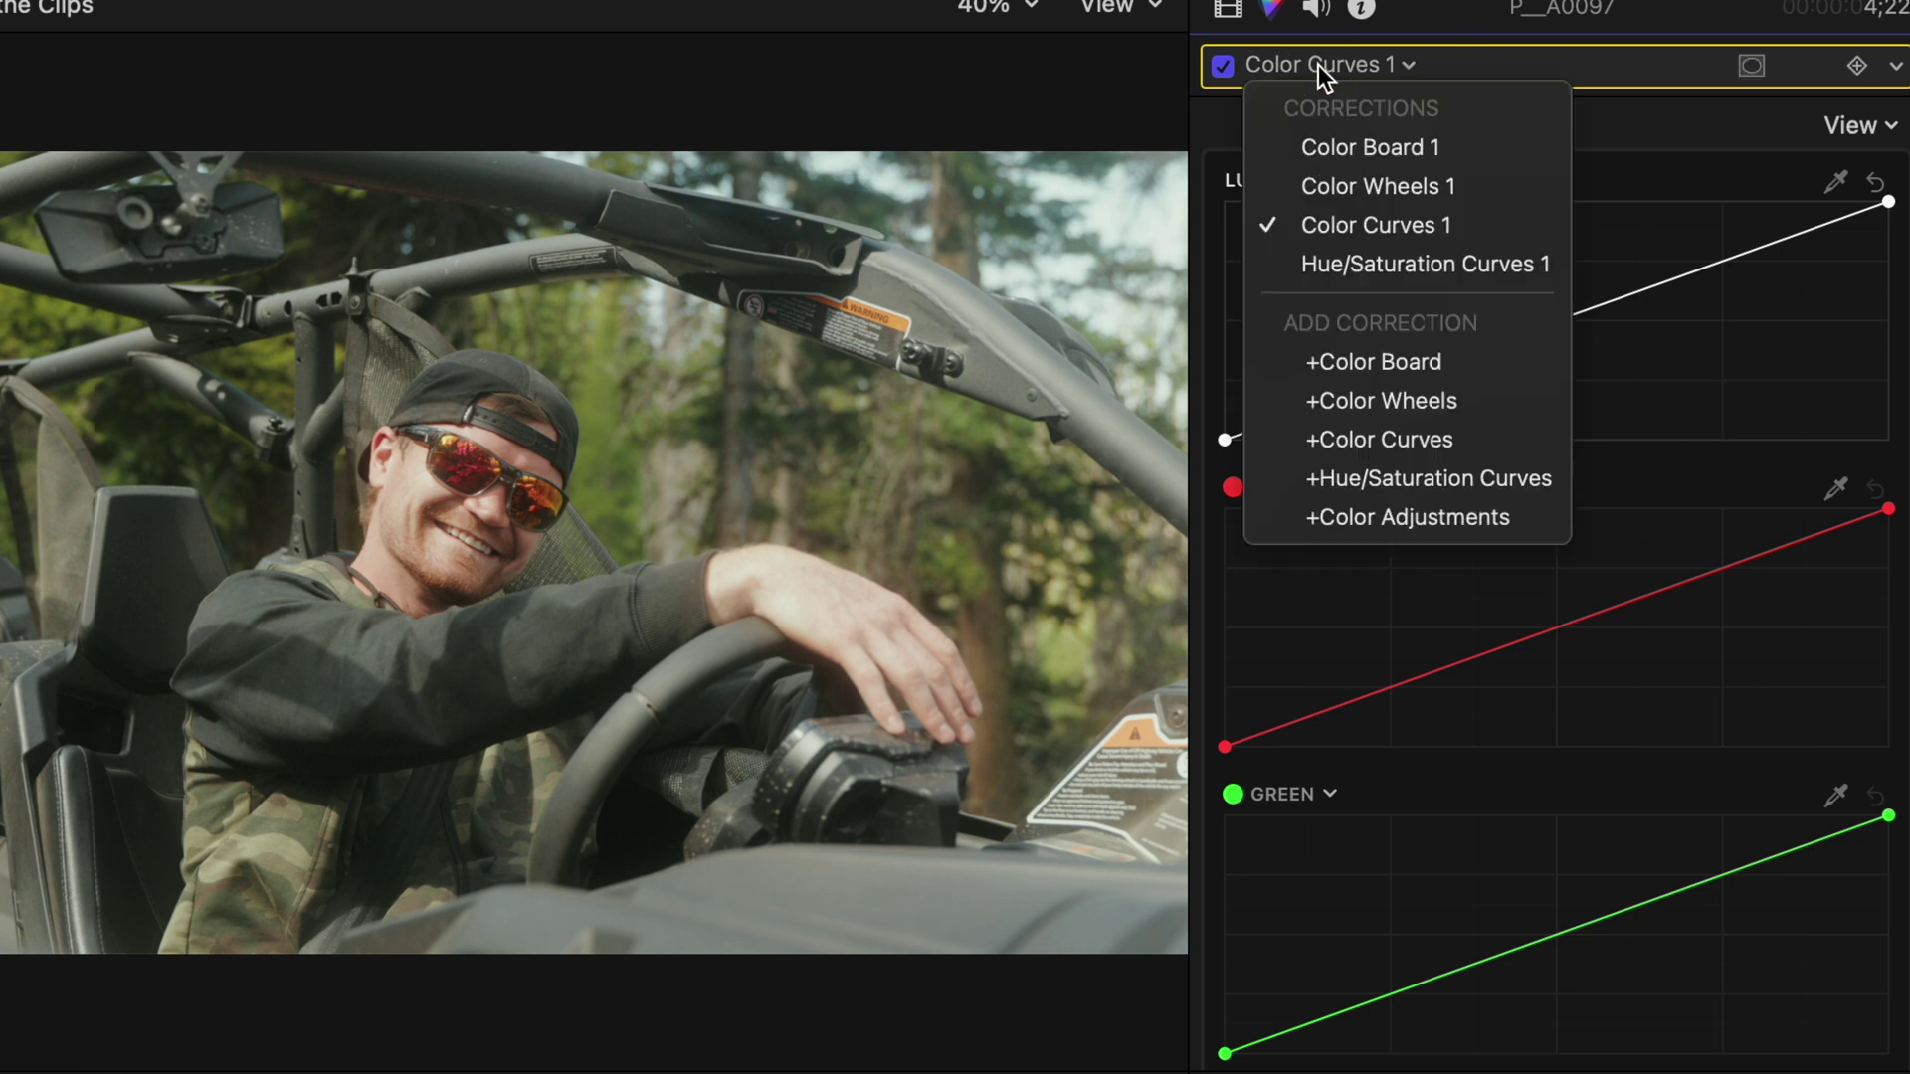
{"action": "left_click", "coordinate": [1383, 260]}
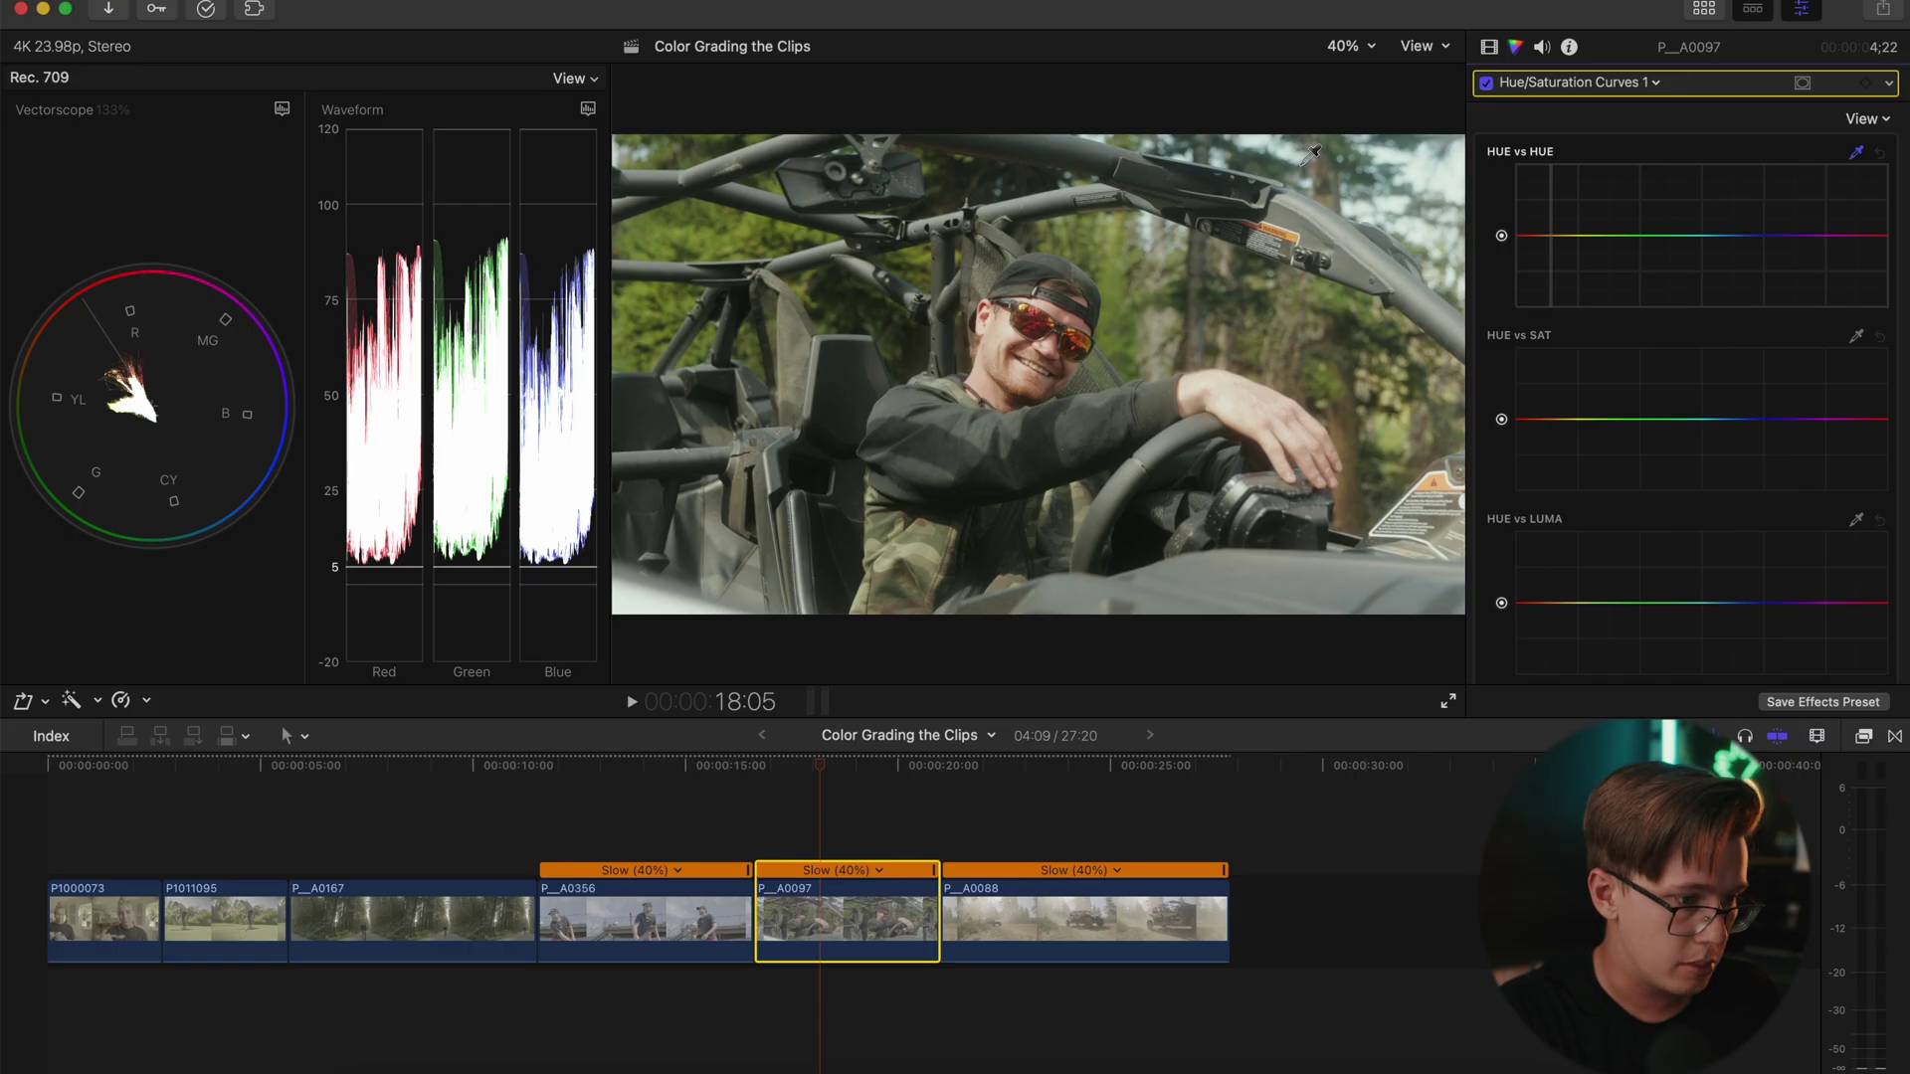
{"action": "left_click", "coordinate": [1490, 46]}
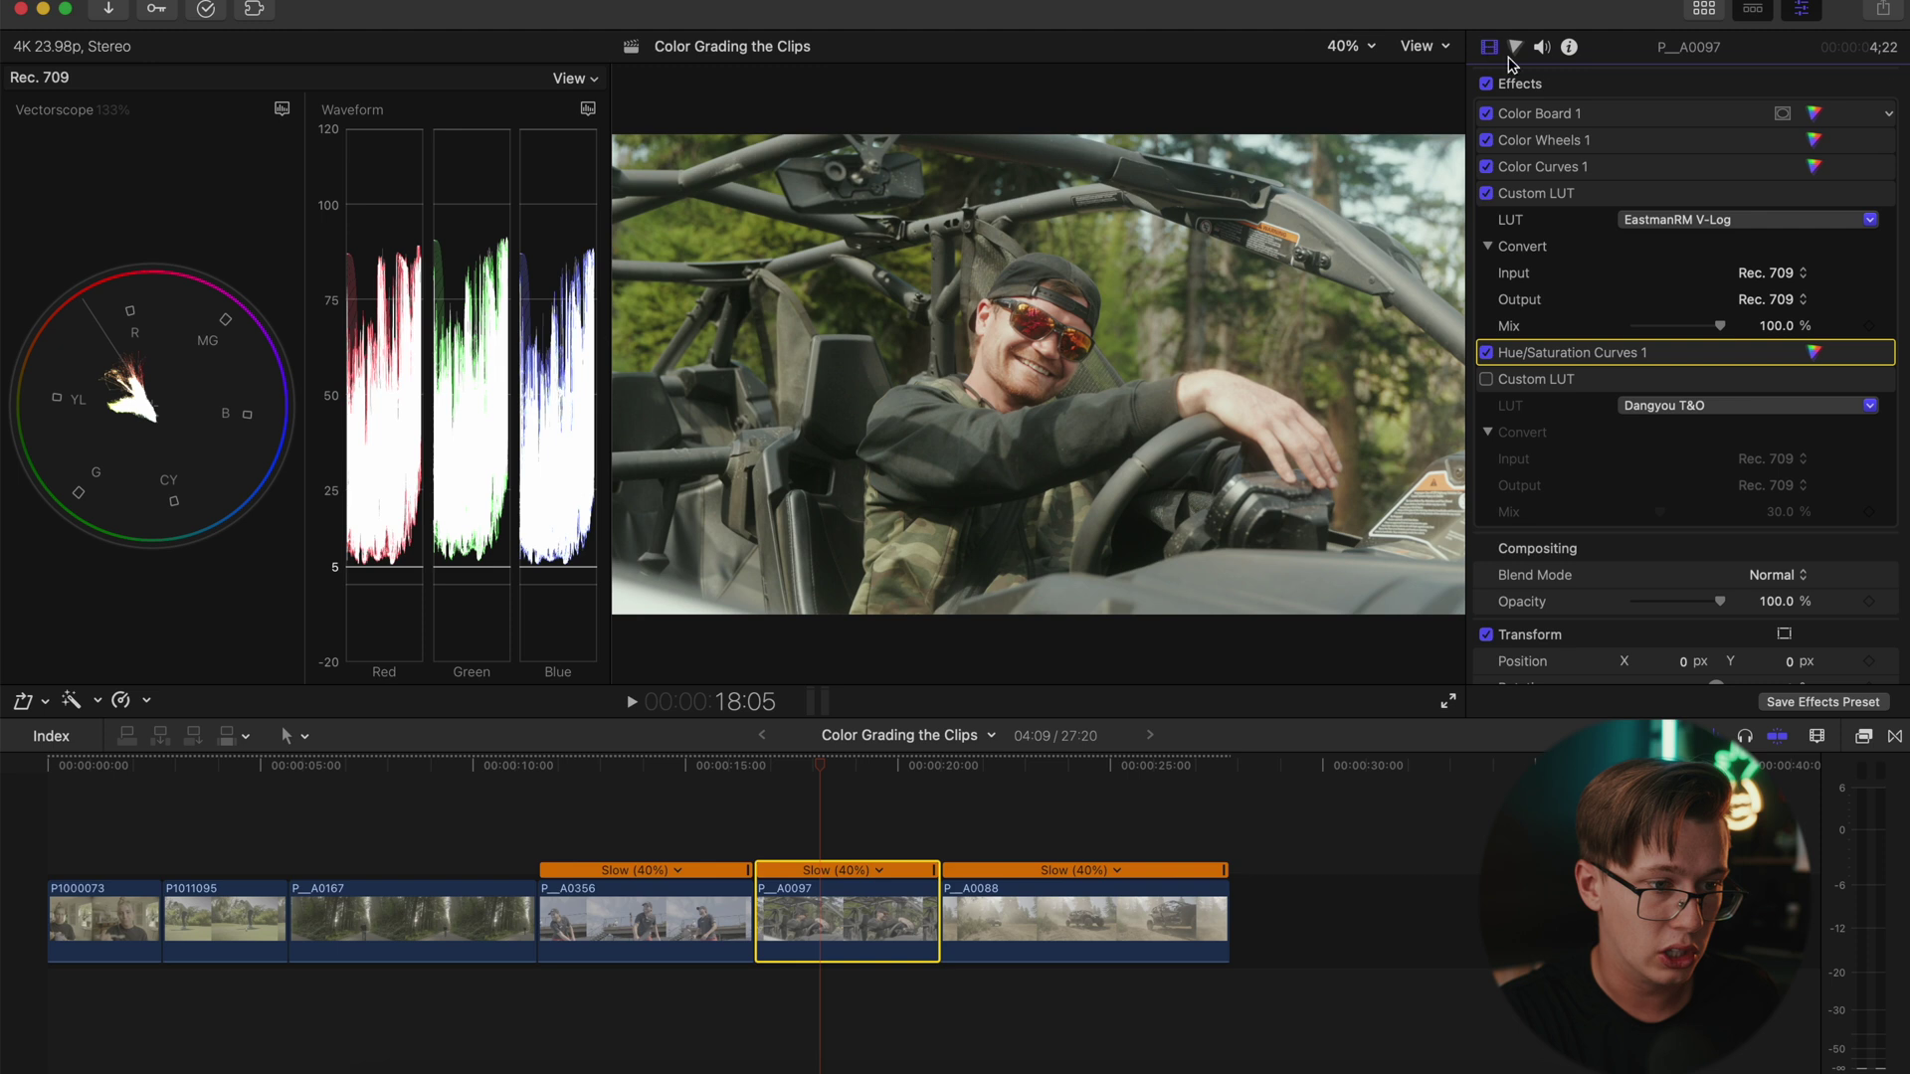
{"action": "left_click", "coordinate": [1486, 379]}
{"action": "left_click", "coordinate": [1486, 379]}
{"action": "left_click", "coordinate": [1486, 379]}
{"action": "left_click", "coordinate": [1486, 379]}
{"action": "left_click", "coordinate": [1486, 379]}
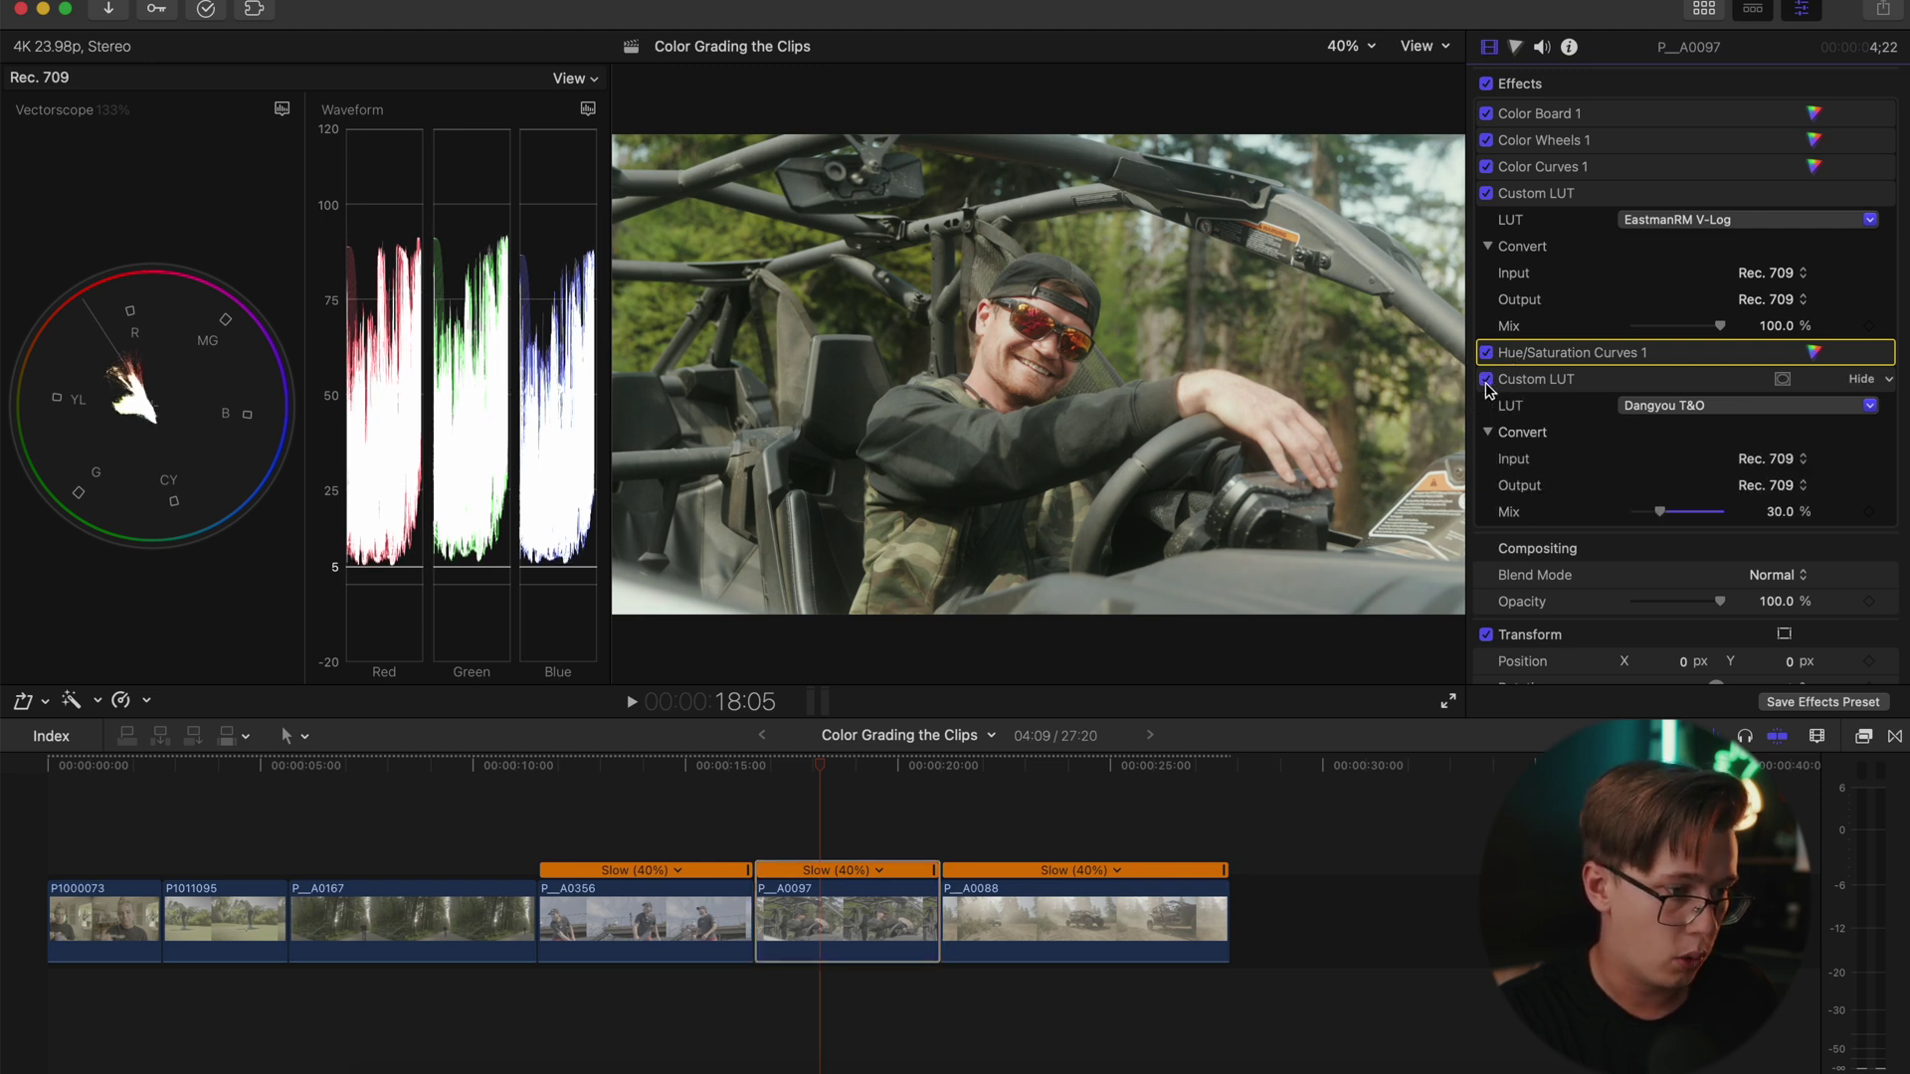
{"action": "left_click", "coordinate": [1486, 379]}
{"action": "left_click", "coordinate": [1486, 379]}
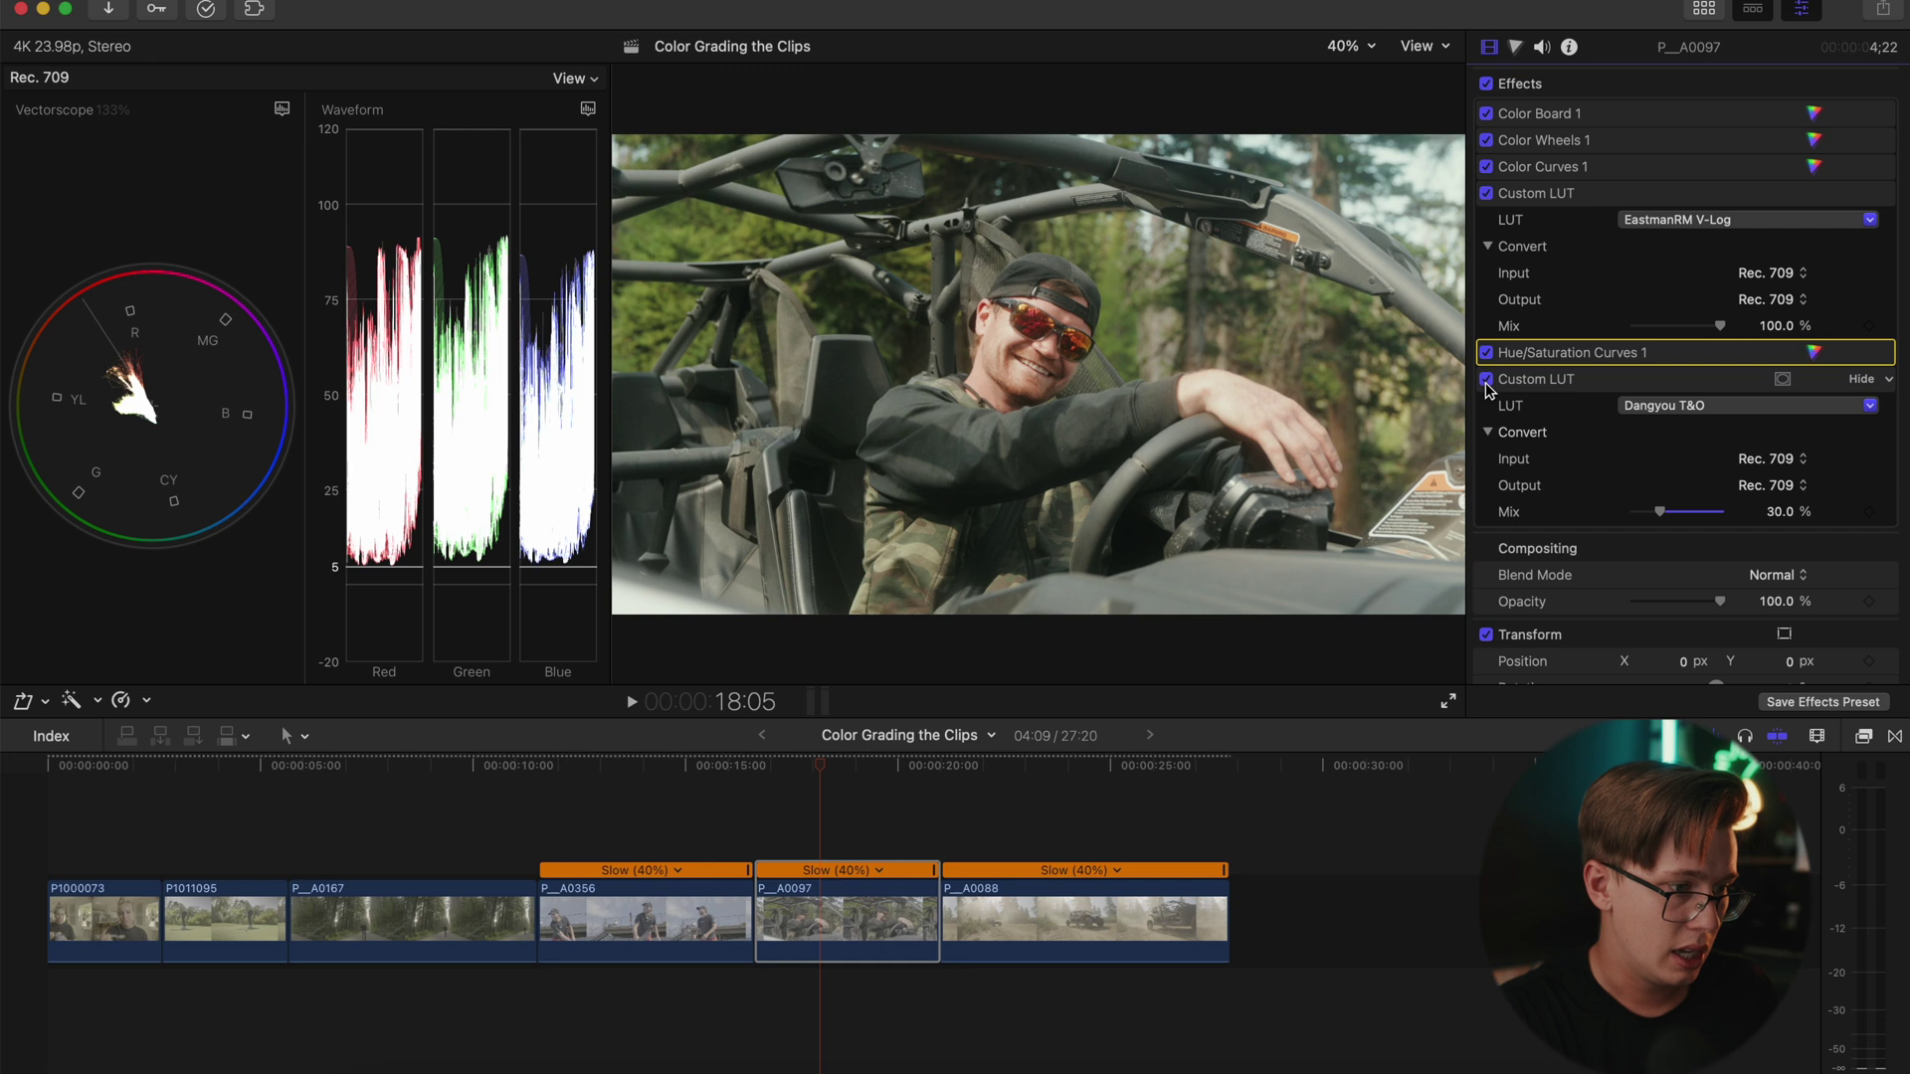
{"action": "left_click", "coordinate": [1487, 84]}
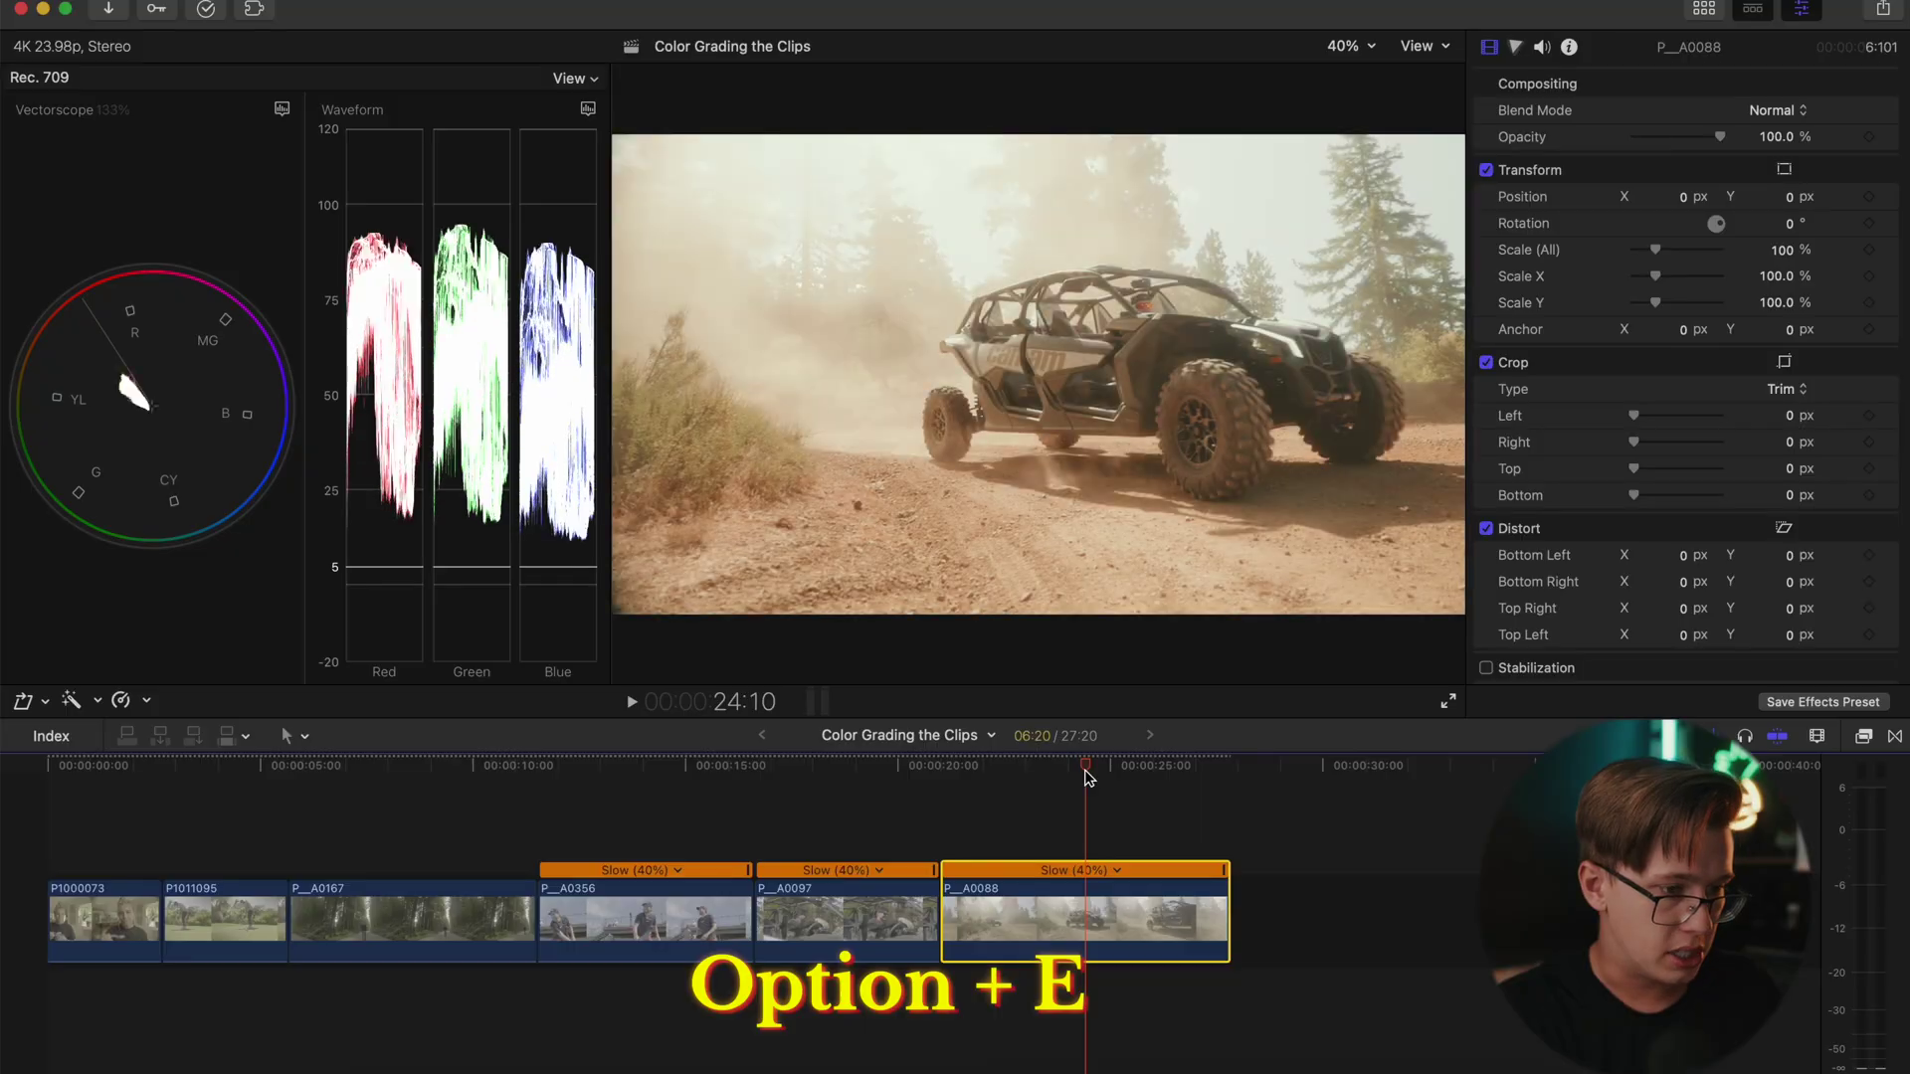
- Apply the color grading preset to clip P__A0088 and set its Color Board 1 exposure to -9% shadows, 4% midtones and -12% highlights
{"action": "key", "text": "alt+e"}
{"action": "left_click_drag", "start_coordinate": [1597, 277], "coordinate": [1590, 289]}
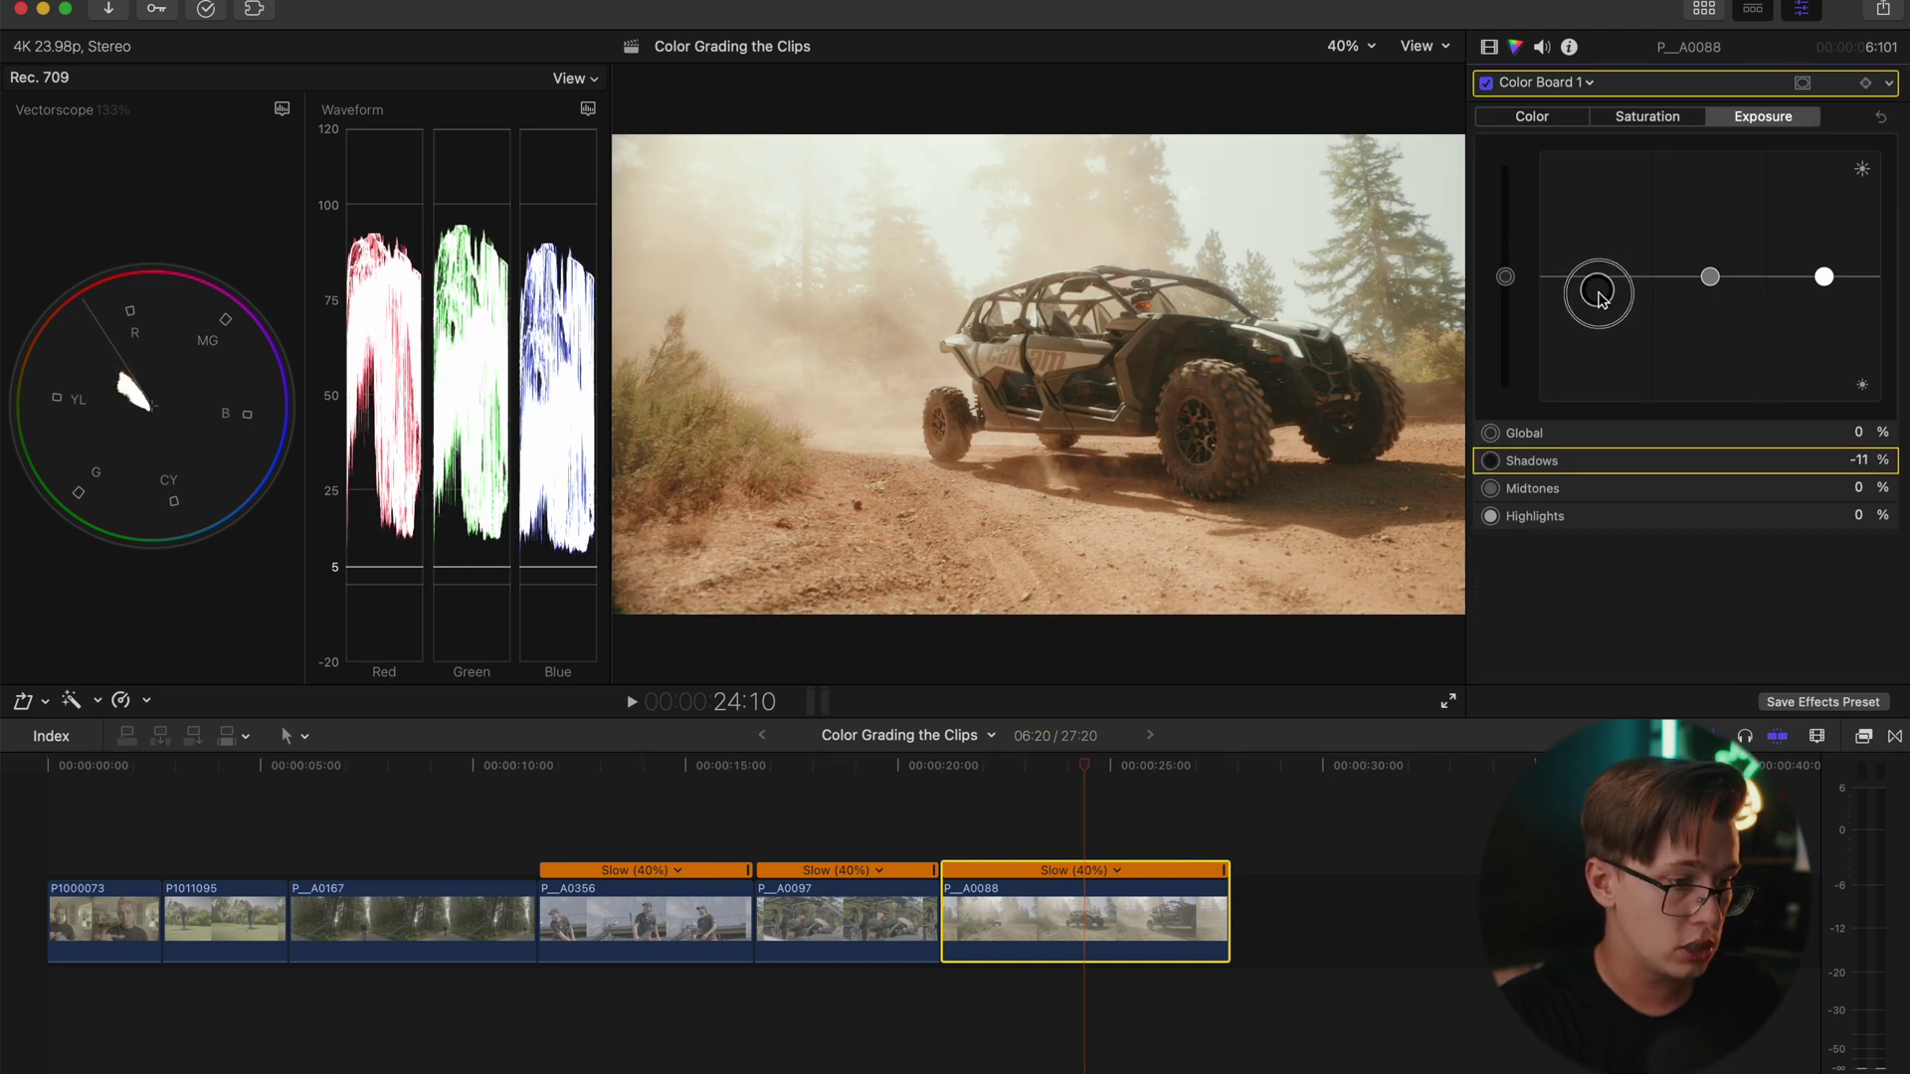
{"action": "left_click_drag", "start_coordinate": [1710, 277], "coordinate": [1825, 289]}
- In Color Wheels 1 of clip P__A0088, slightly lower the shadows and midtones brightness and raise the highlights brightness
{"action": "left_click", "coordinate": [1590, 82]}
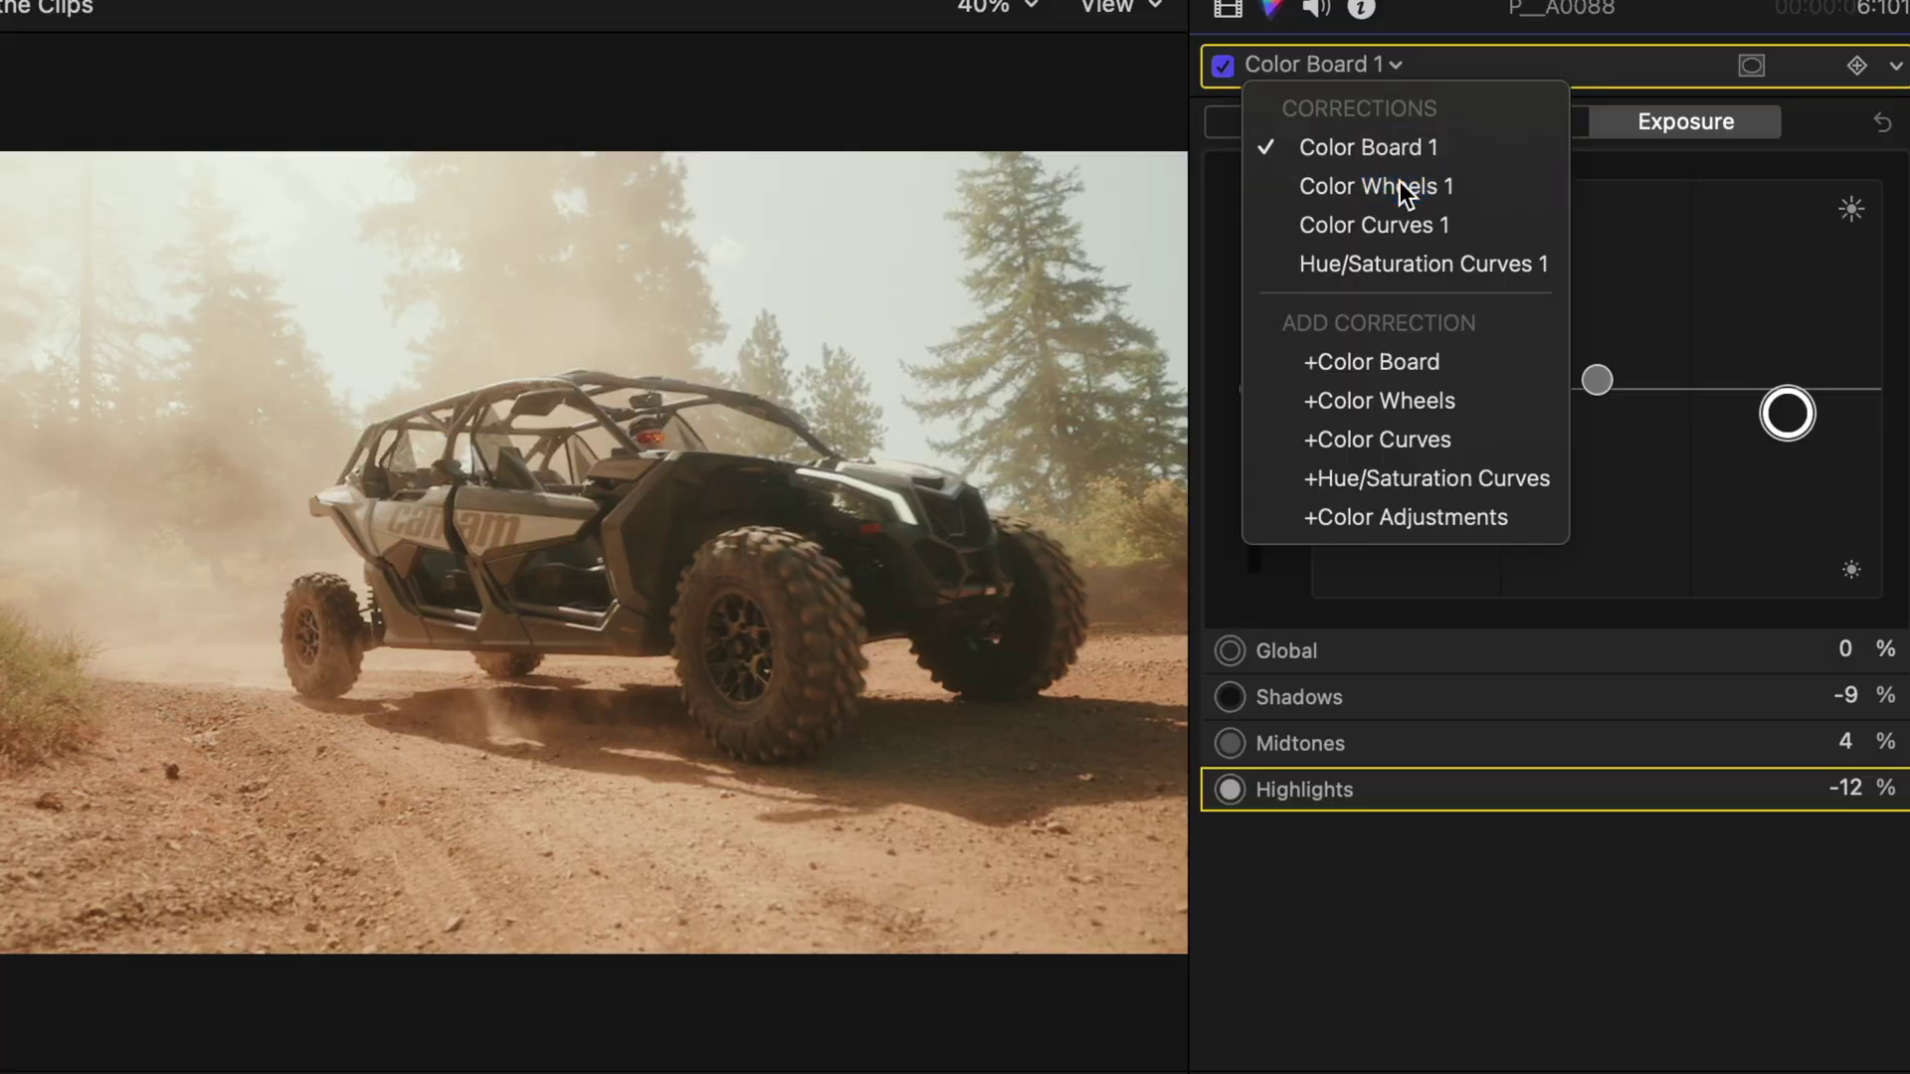
{"action": "left_click", "coordinate": [1399, 186]}
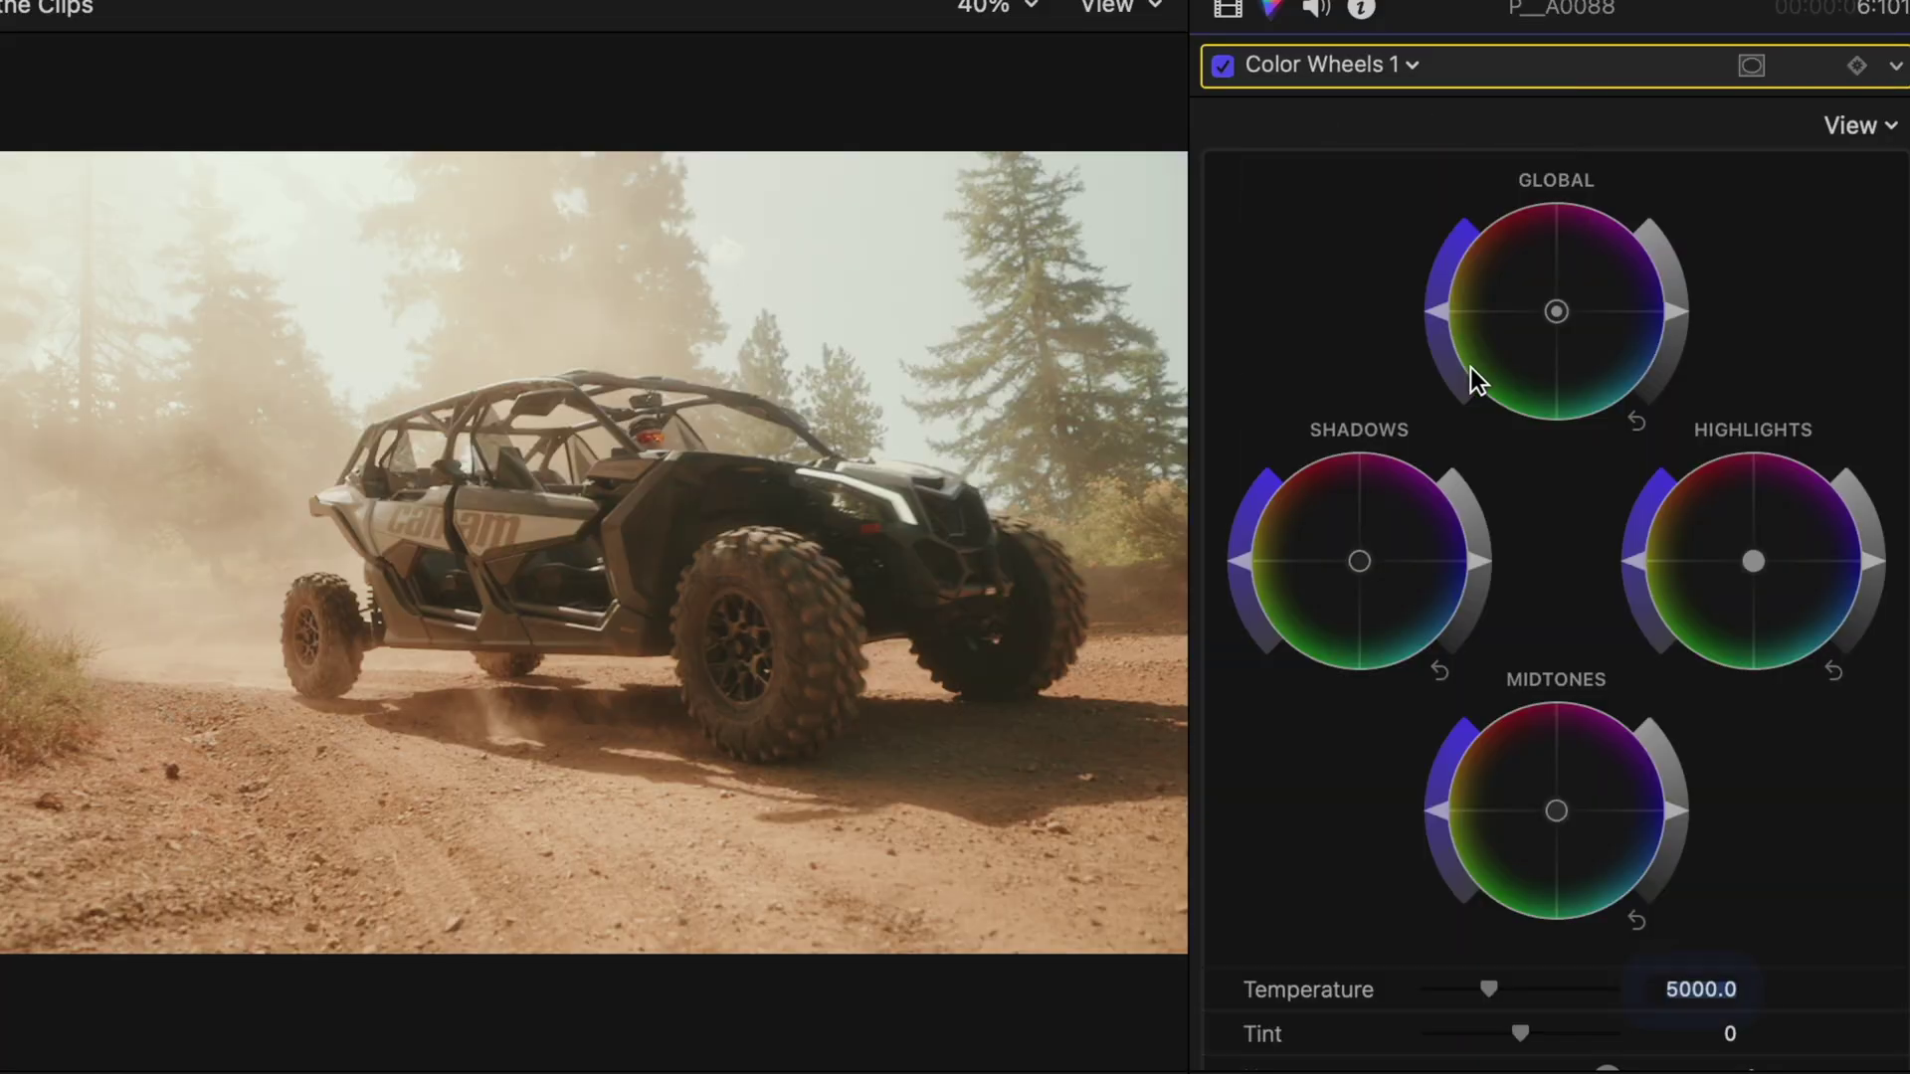
{"action": "left_click", "coordinate": [1482, 582]}
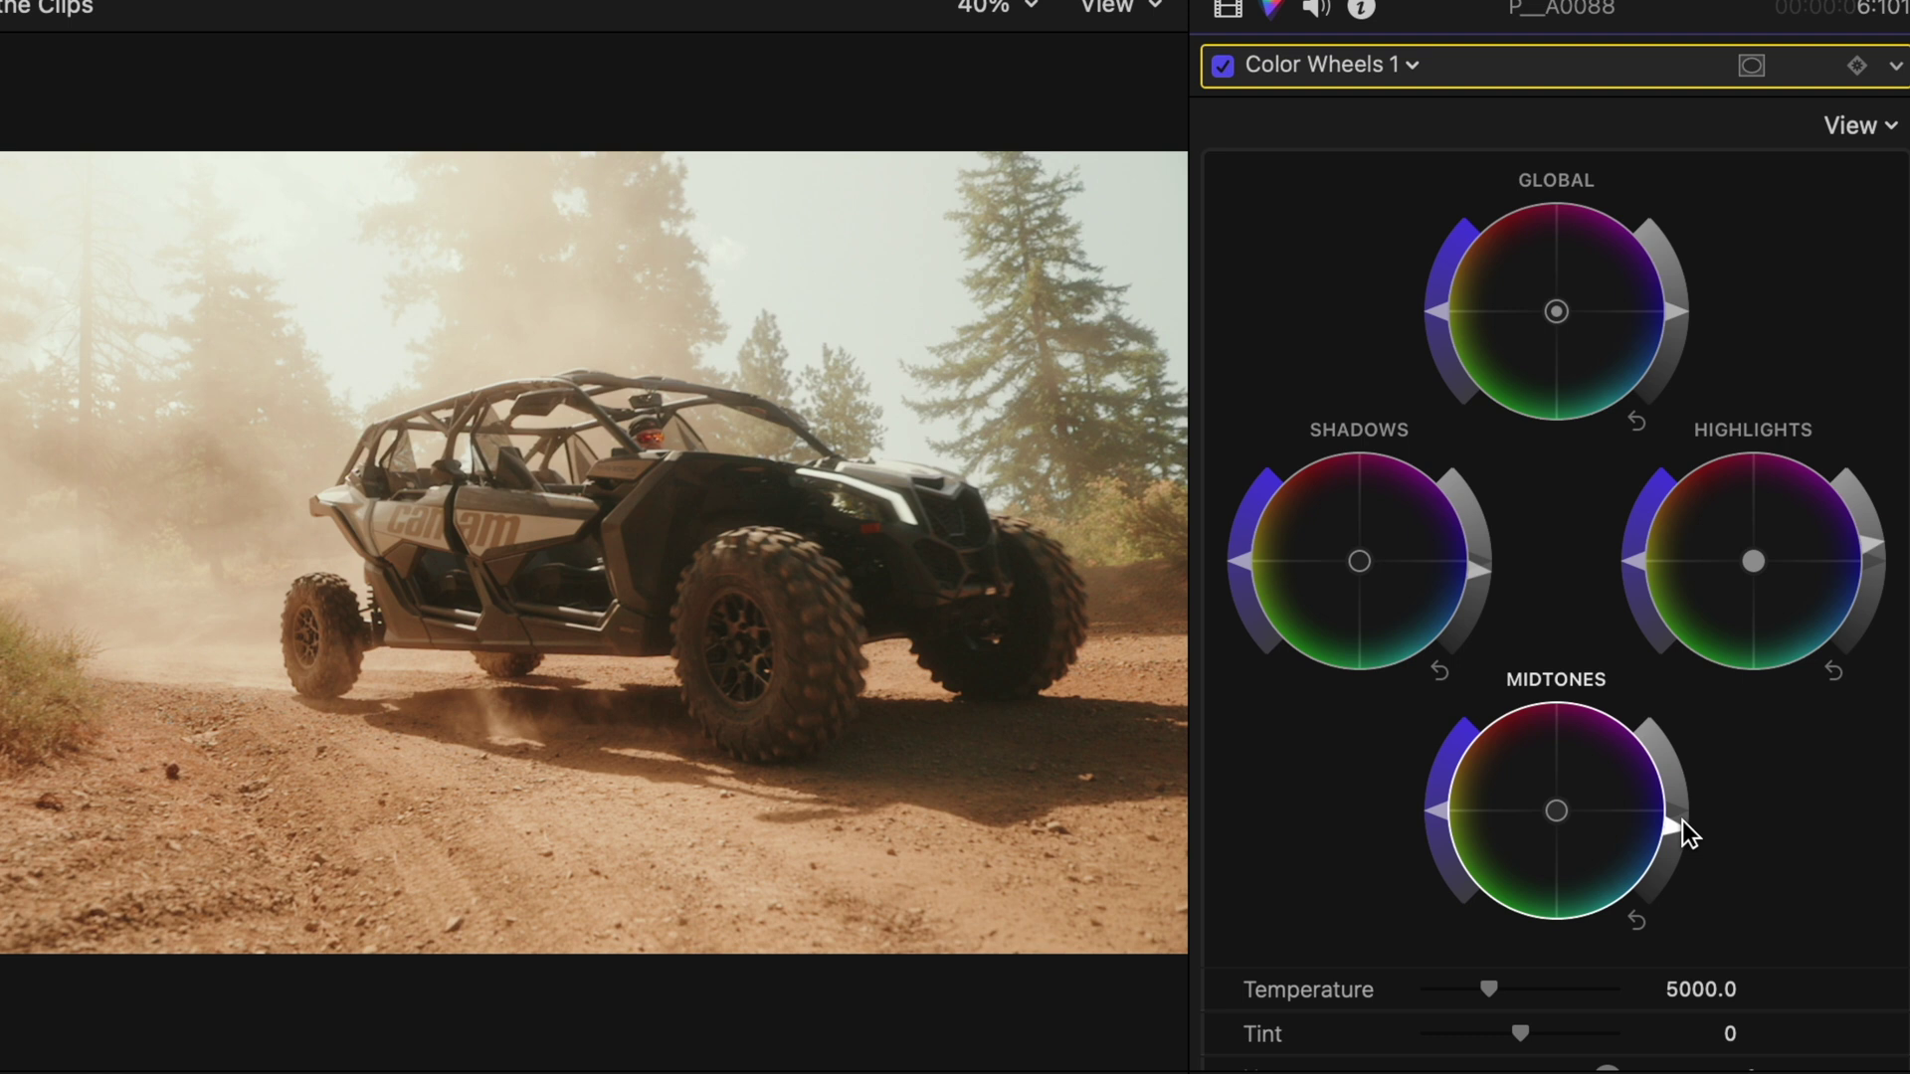
- Set the Color Wheels 1 temperature to 4337 and tint to -3, and lower the shadows brightness a little further
{"action": "scroll", "coordinate": [1681, 821], "scroll_direction": "down", "scroll_amount": 5}
{"action": "left_click", "coordinate": [1498, 760]}
{"action": "mouse_move", "coordinate": [1498, 759]}
{"action": "left_mouse_down"}
{"action": "mouse_move", "coordinate": [1478, 767]}
{"action": "mouse_move", "coordinate": [1532, 805]}
{"action": "mouse_move", "coordinate": [1505, 808]}
{"action": "mouse_move", "coordinate": [1473, 762]}
{"action": "left_mouse_up"}
{"action": "left_click", "coordinate": [1512, 806]}
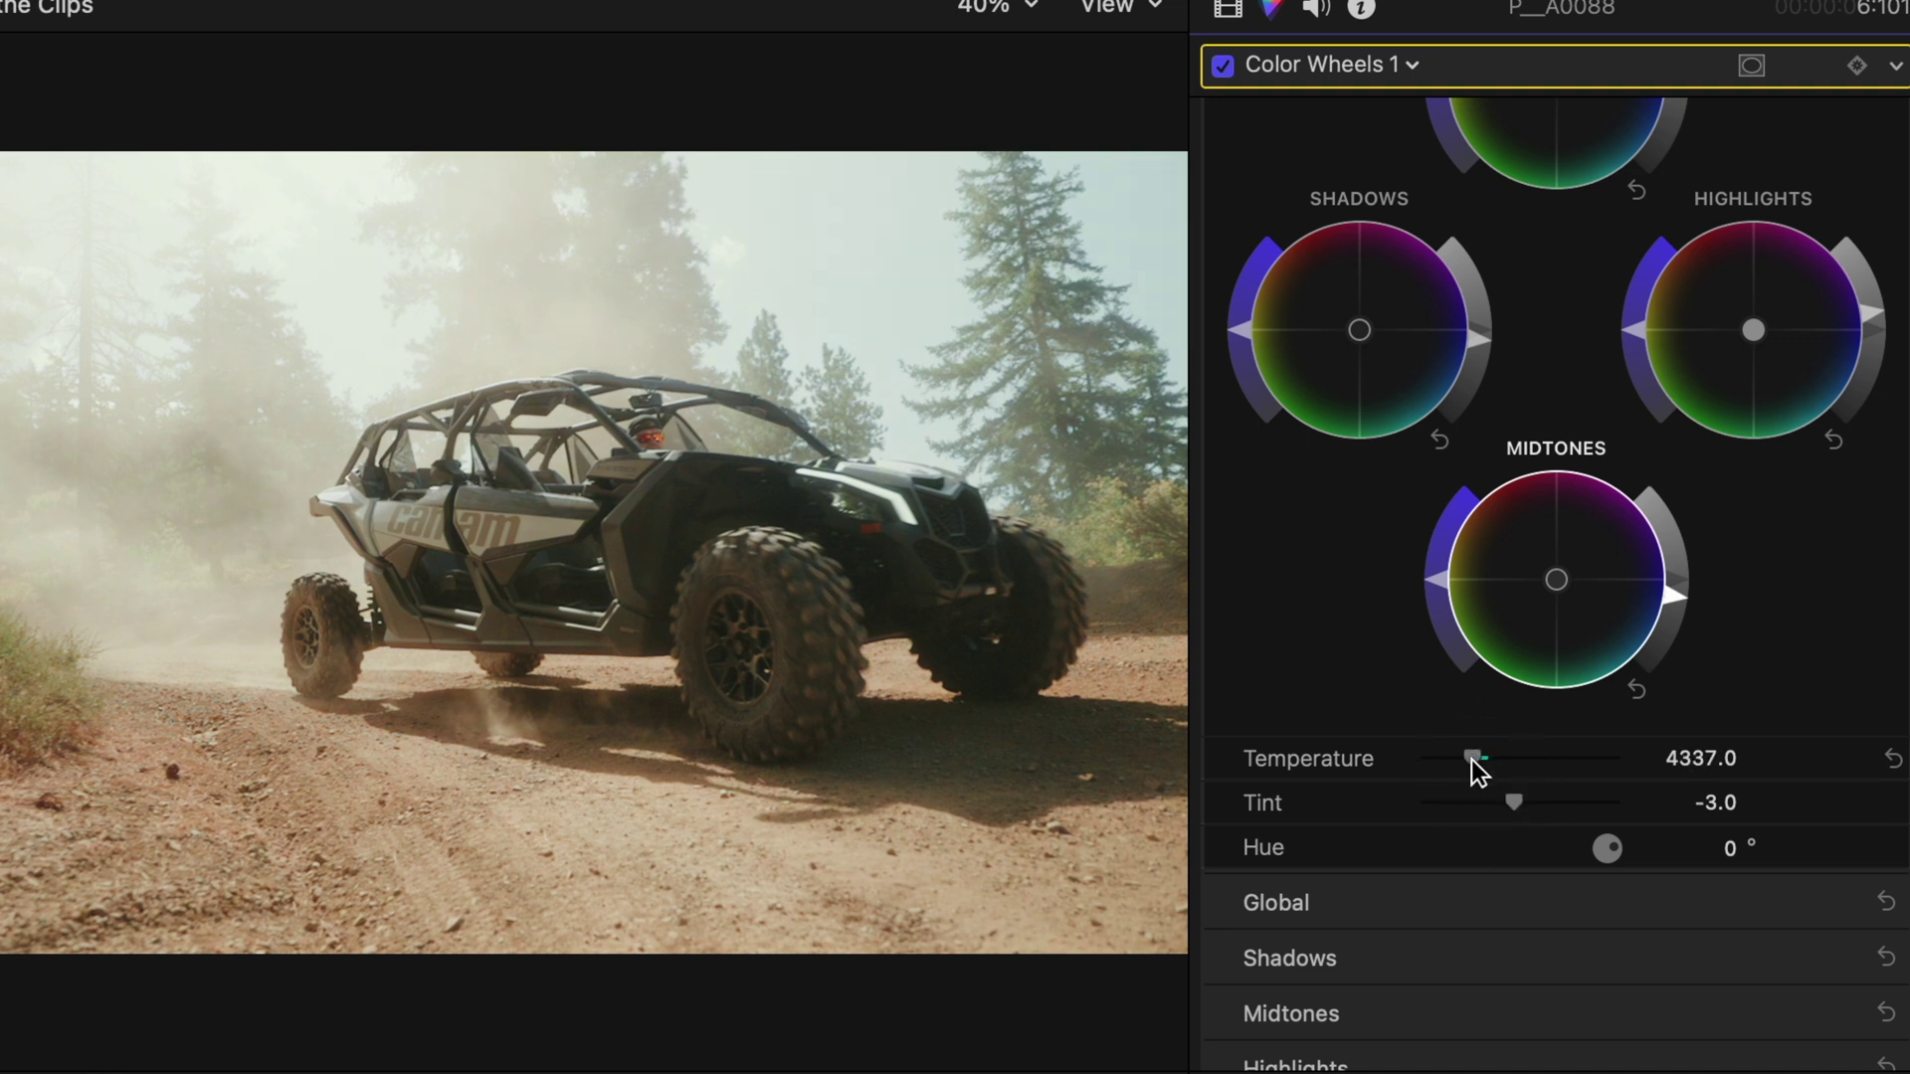
{"action": "left_click_drag", "start_coordinate": [1482, 340], "coordinate": [1489, 353]}
{"action": "left_click", "coordinate": [1489, 368]}
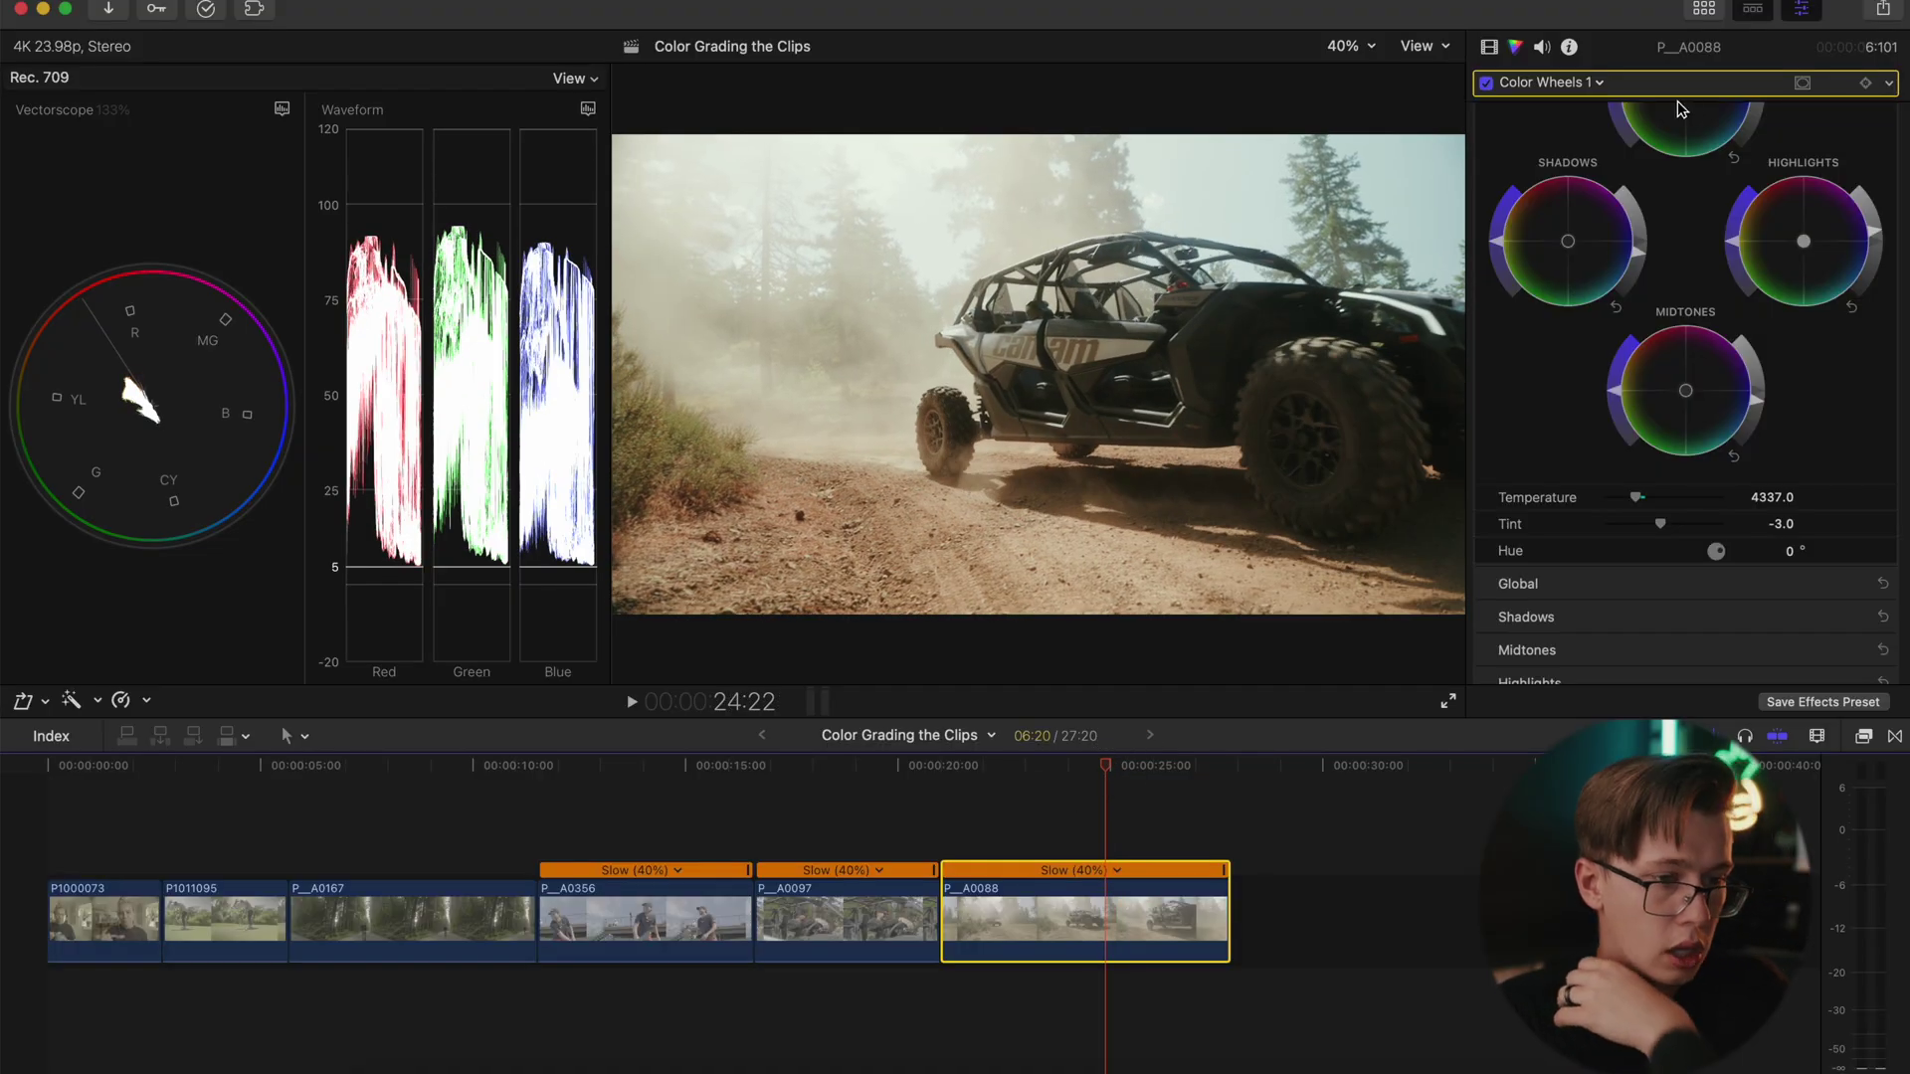
- Try a shadows tint in Color Board 1 of clip P__A0088, reset it, and set the shadows color to 201° at -1%
{"action": "left_click", "coordinate": [1550, 82]}
{"action": "left_click", "coordinate": [1566, 126]}
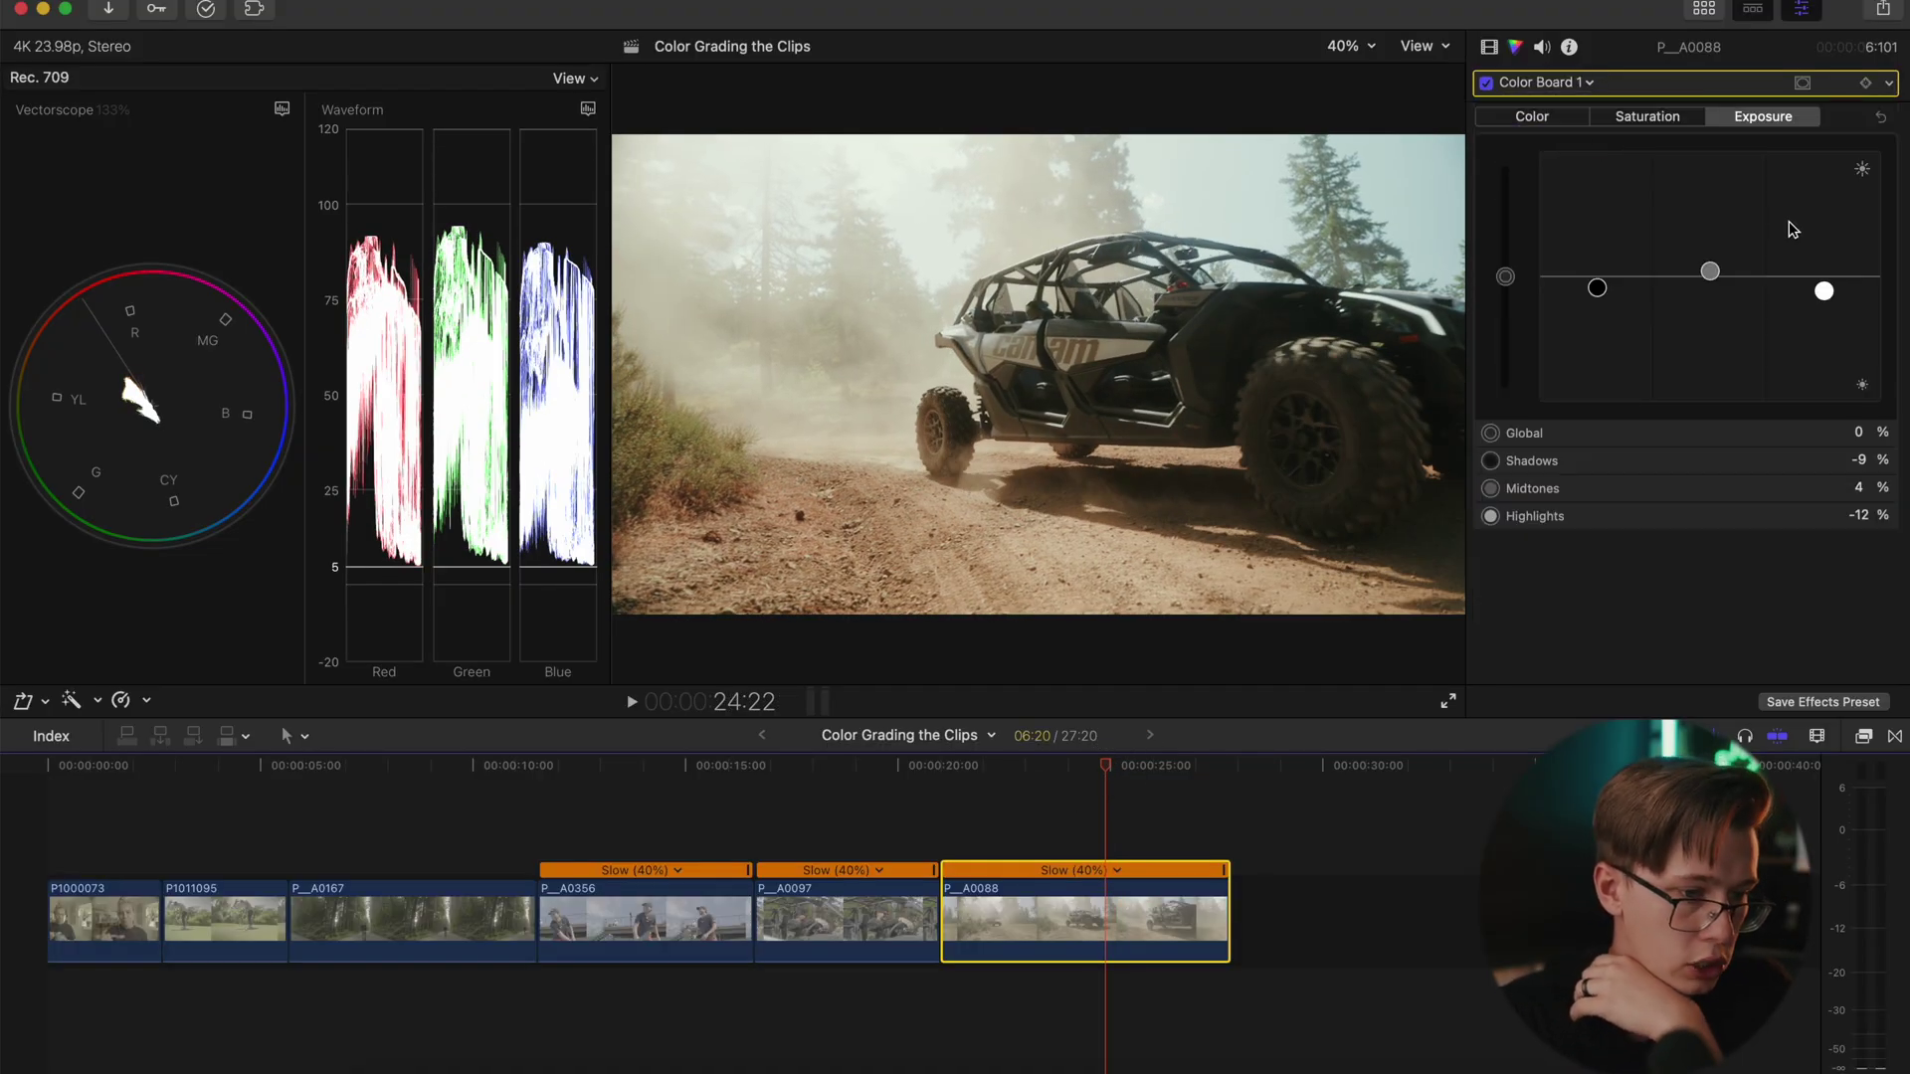
{"action": "left_click", "coordinate": [1532, 117]}
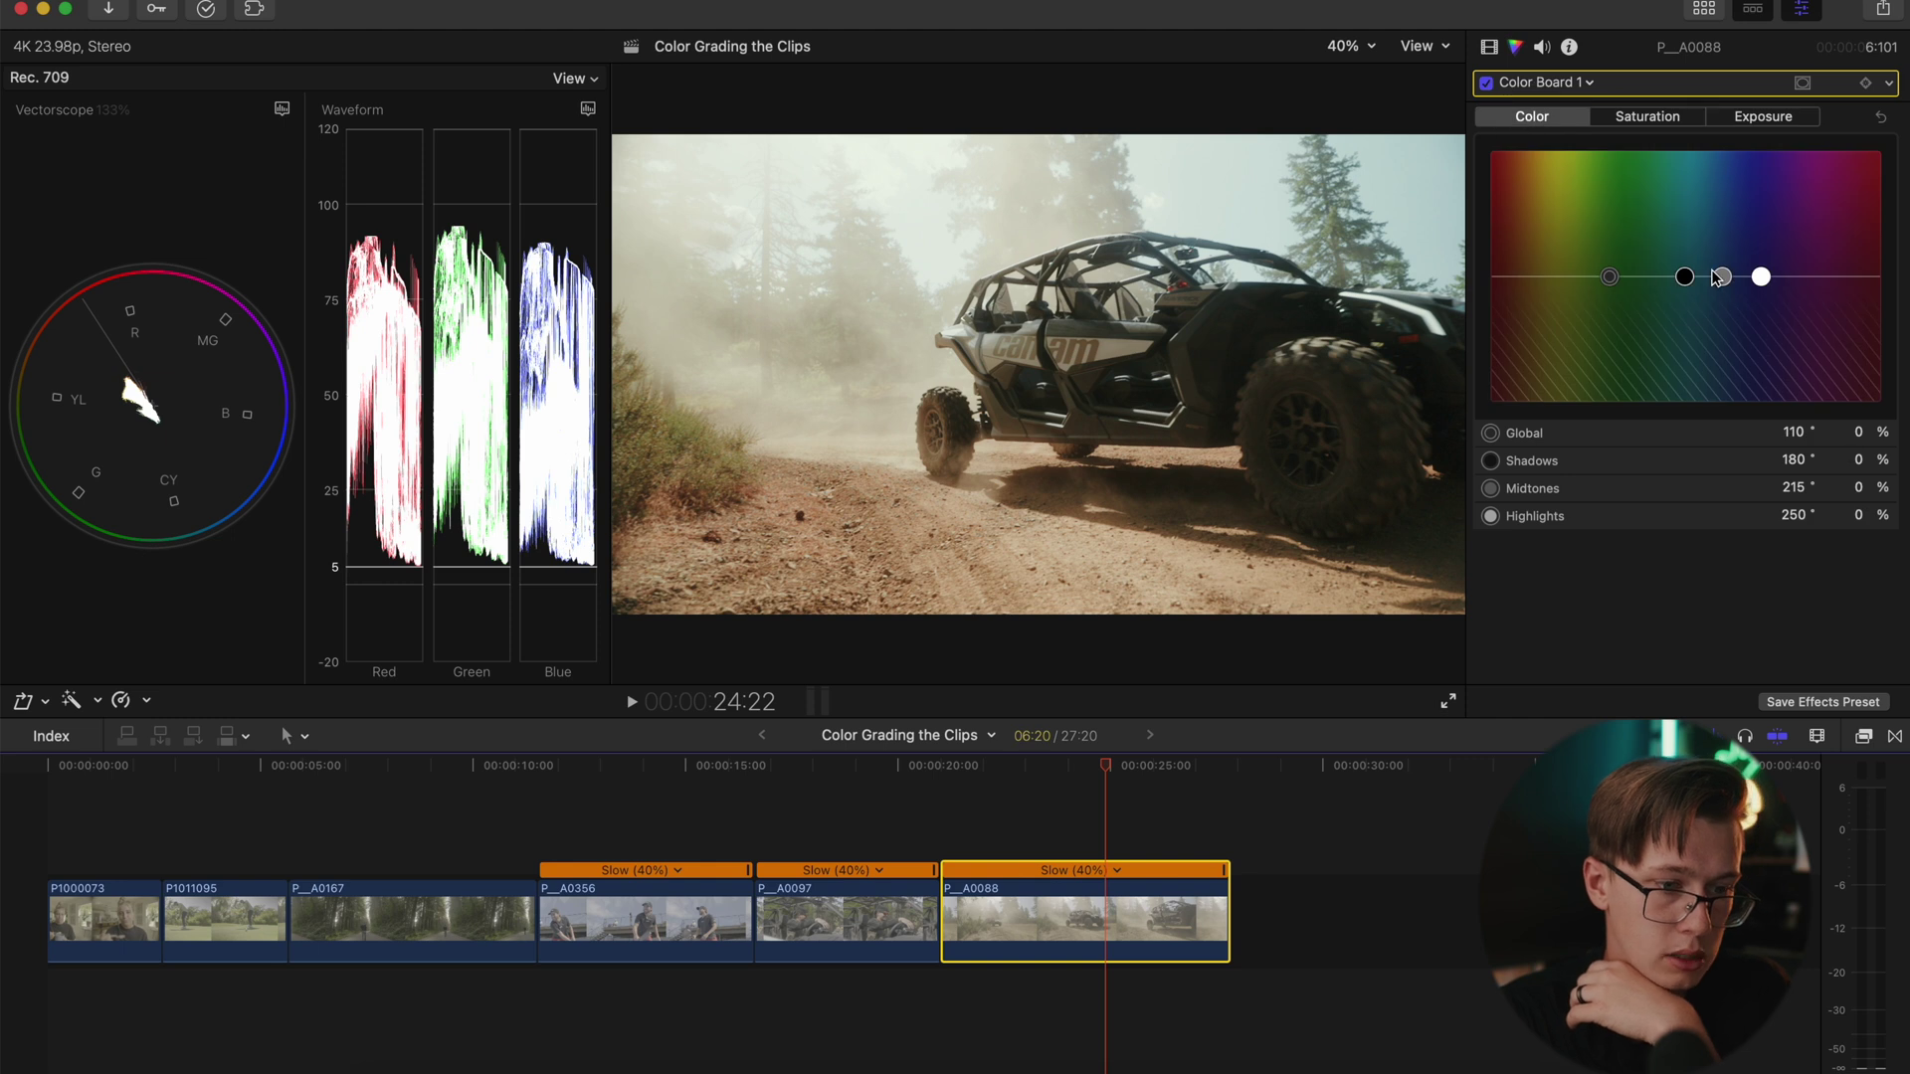
{"action": "mouse_move", "coordinate": [1686, 281]}
{"action": "left_mouse_down"}
{"action": "mouse_move", "coordinate": [1722, 280]}
{"action": "mouse_move", "coordinate": [1695, 288]}
{"action": "left_mouse_up"}
{"action": "left_click", "coordinate": [1883, 120]}
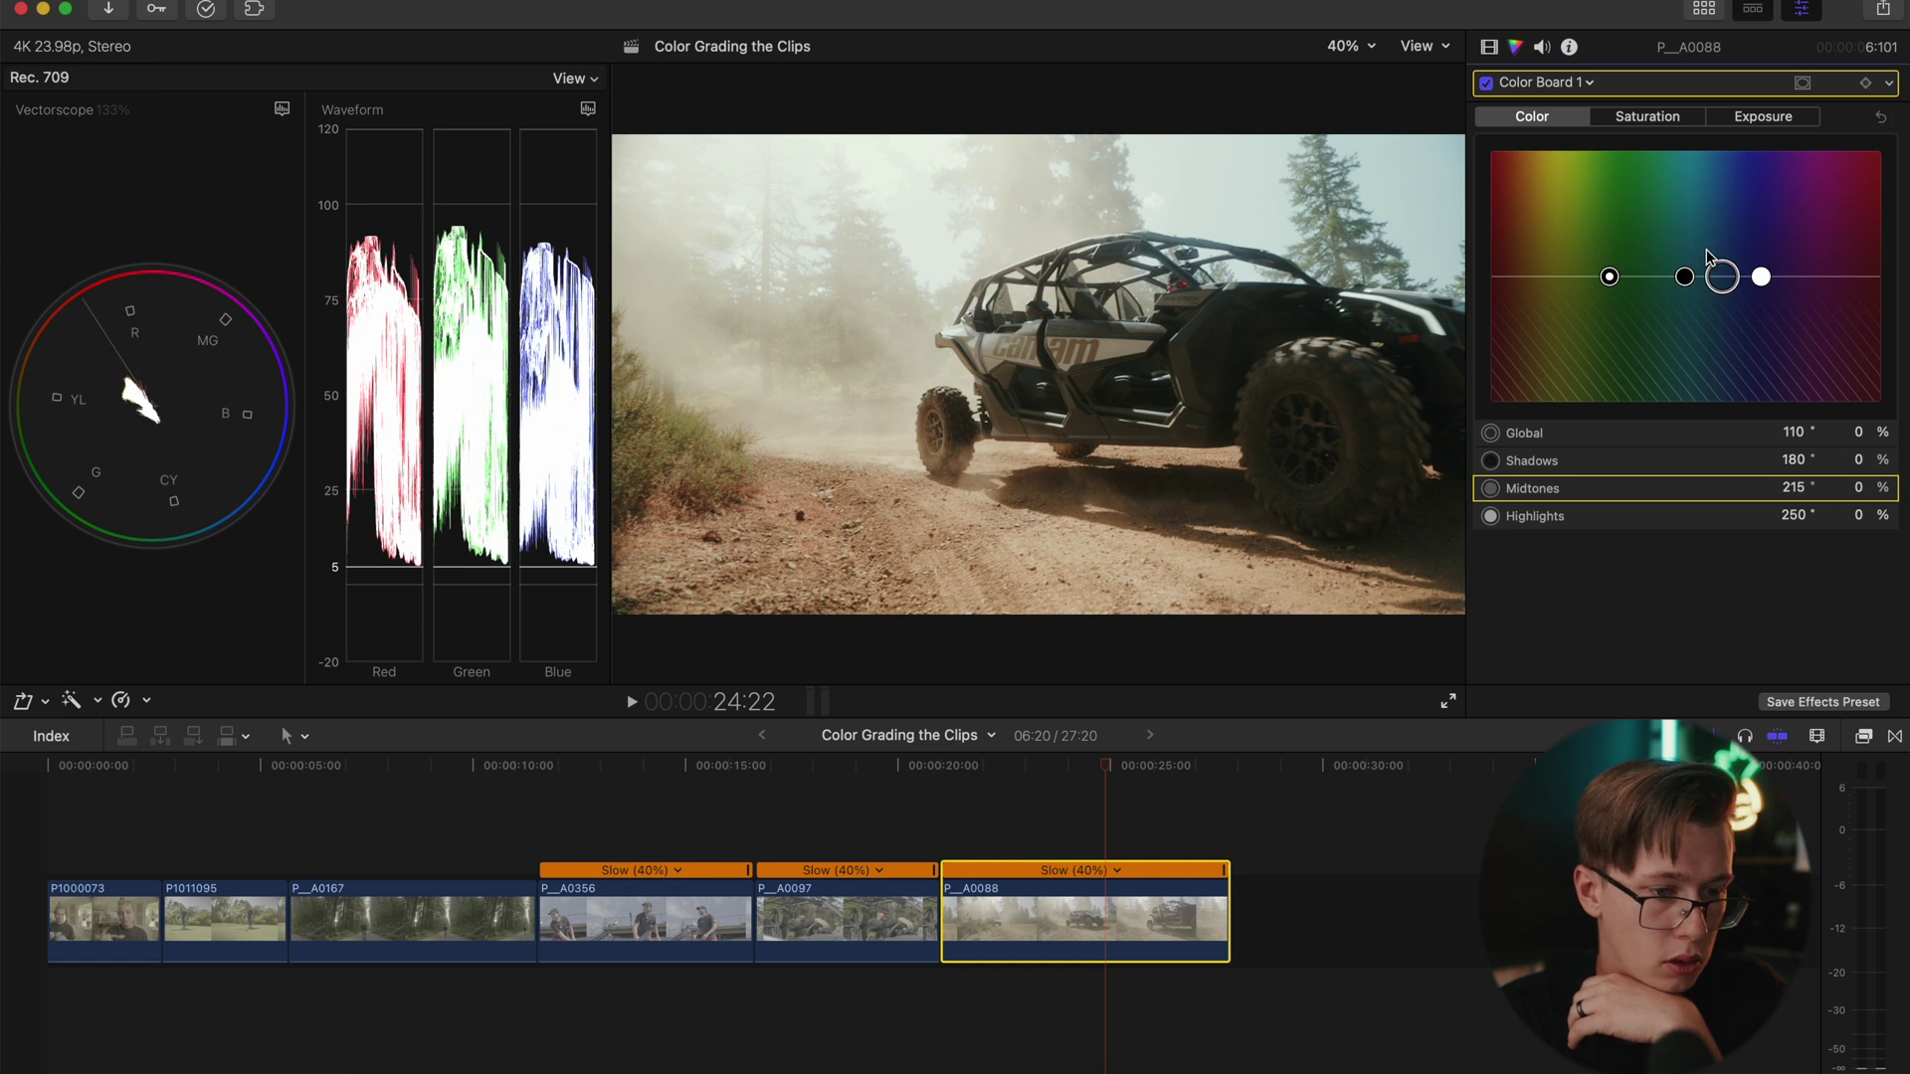
{"action": "left_click", "coordinate": [1709, 282]}
{"action": "left_click_drag", "start_coordinate": [1709, 279], "coordinate": [1708, 282]}
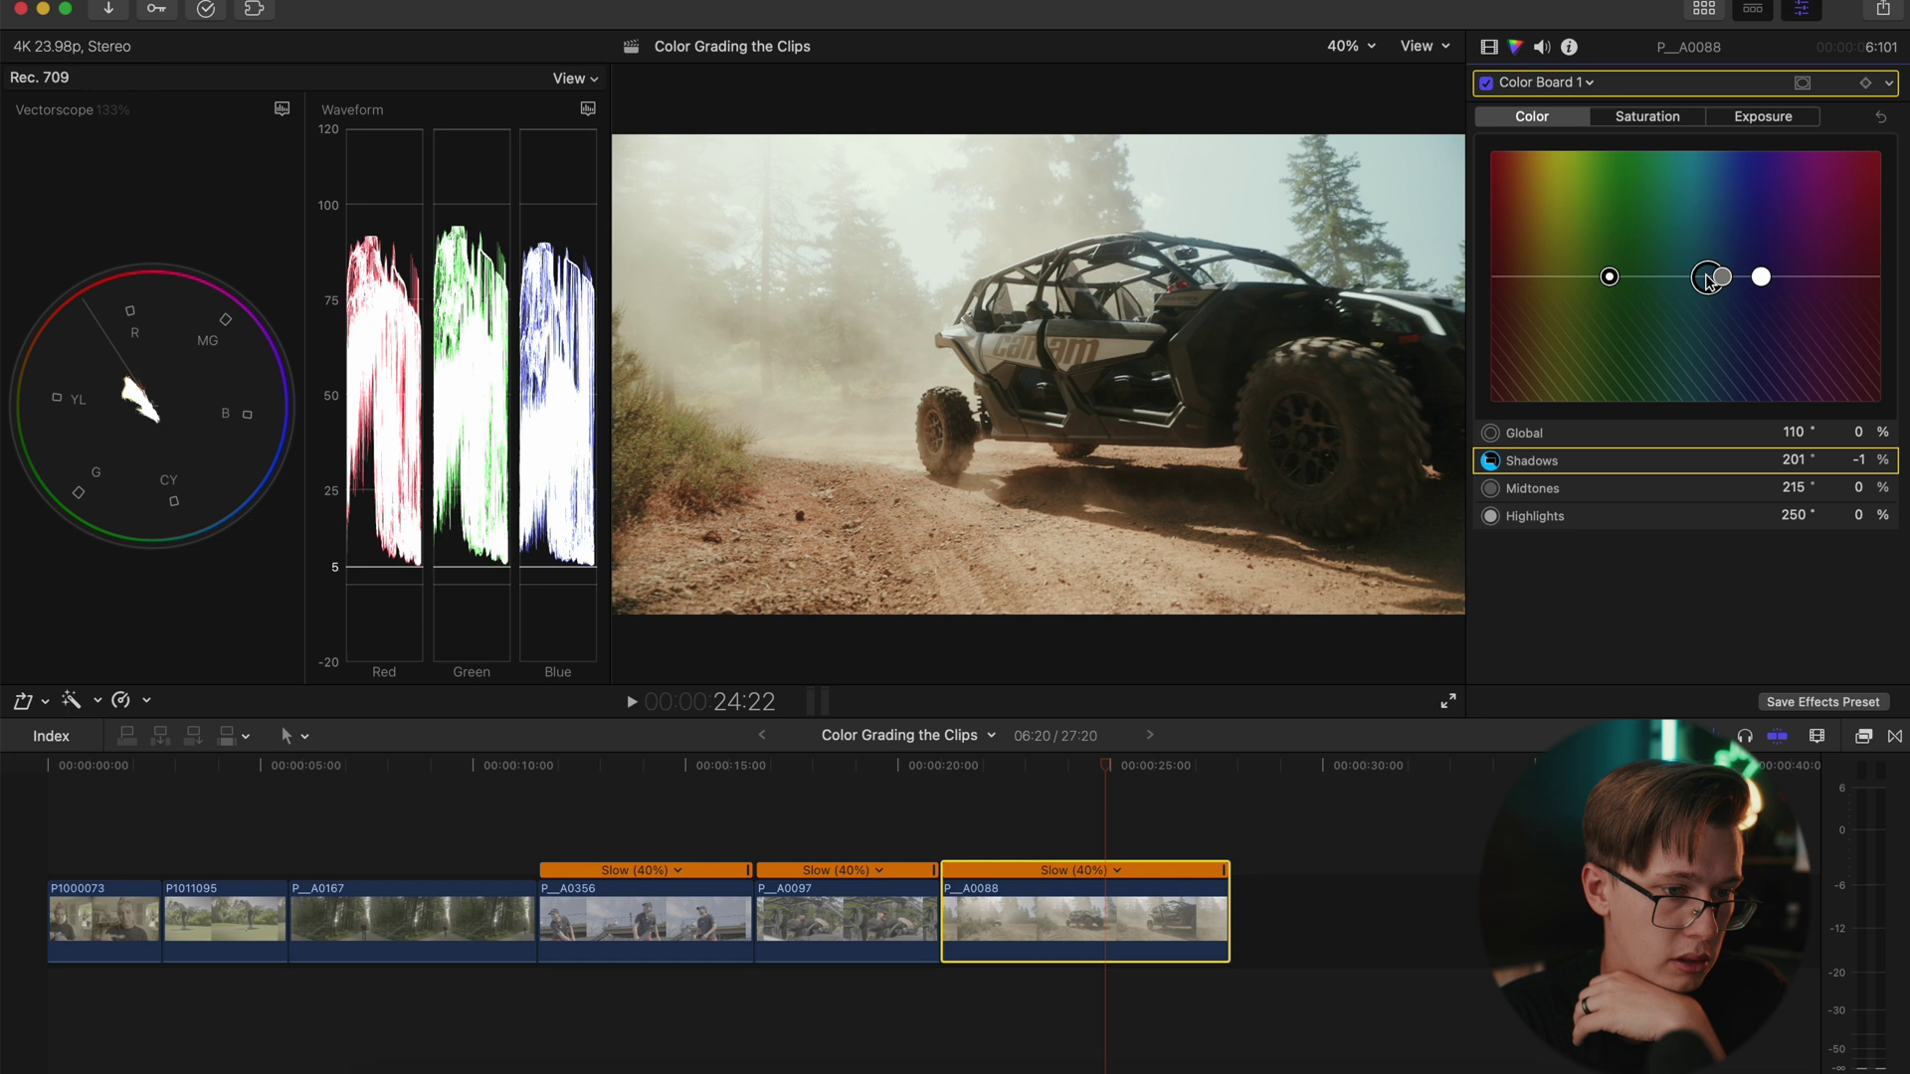
- In Hue/Saturation Curves 1, sample the pine tree's color for Hue vs Hue and lower its yellow point slightly
{"action": "left_click", "coordinate": [1603, 84]}
{"action": "left_click", "coordinate": [1604, 201]}
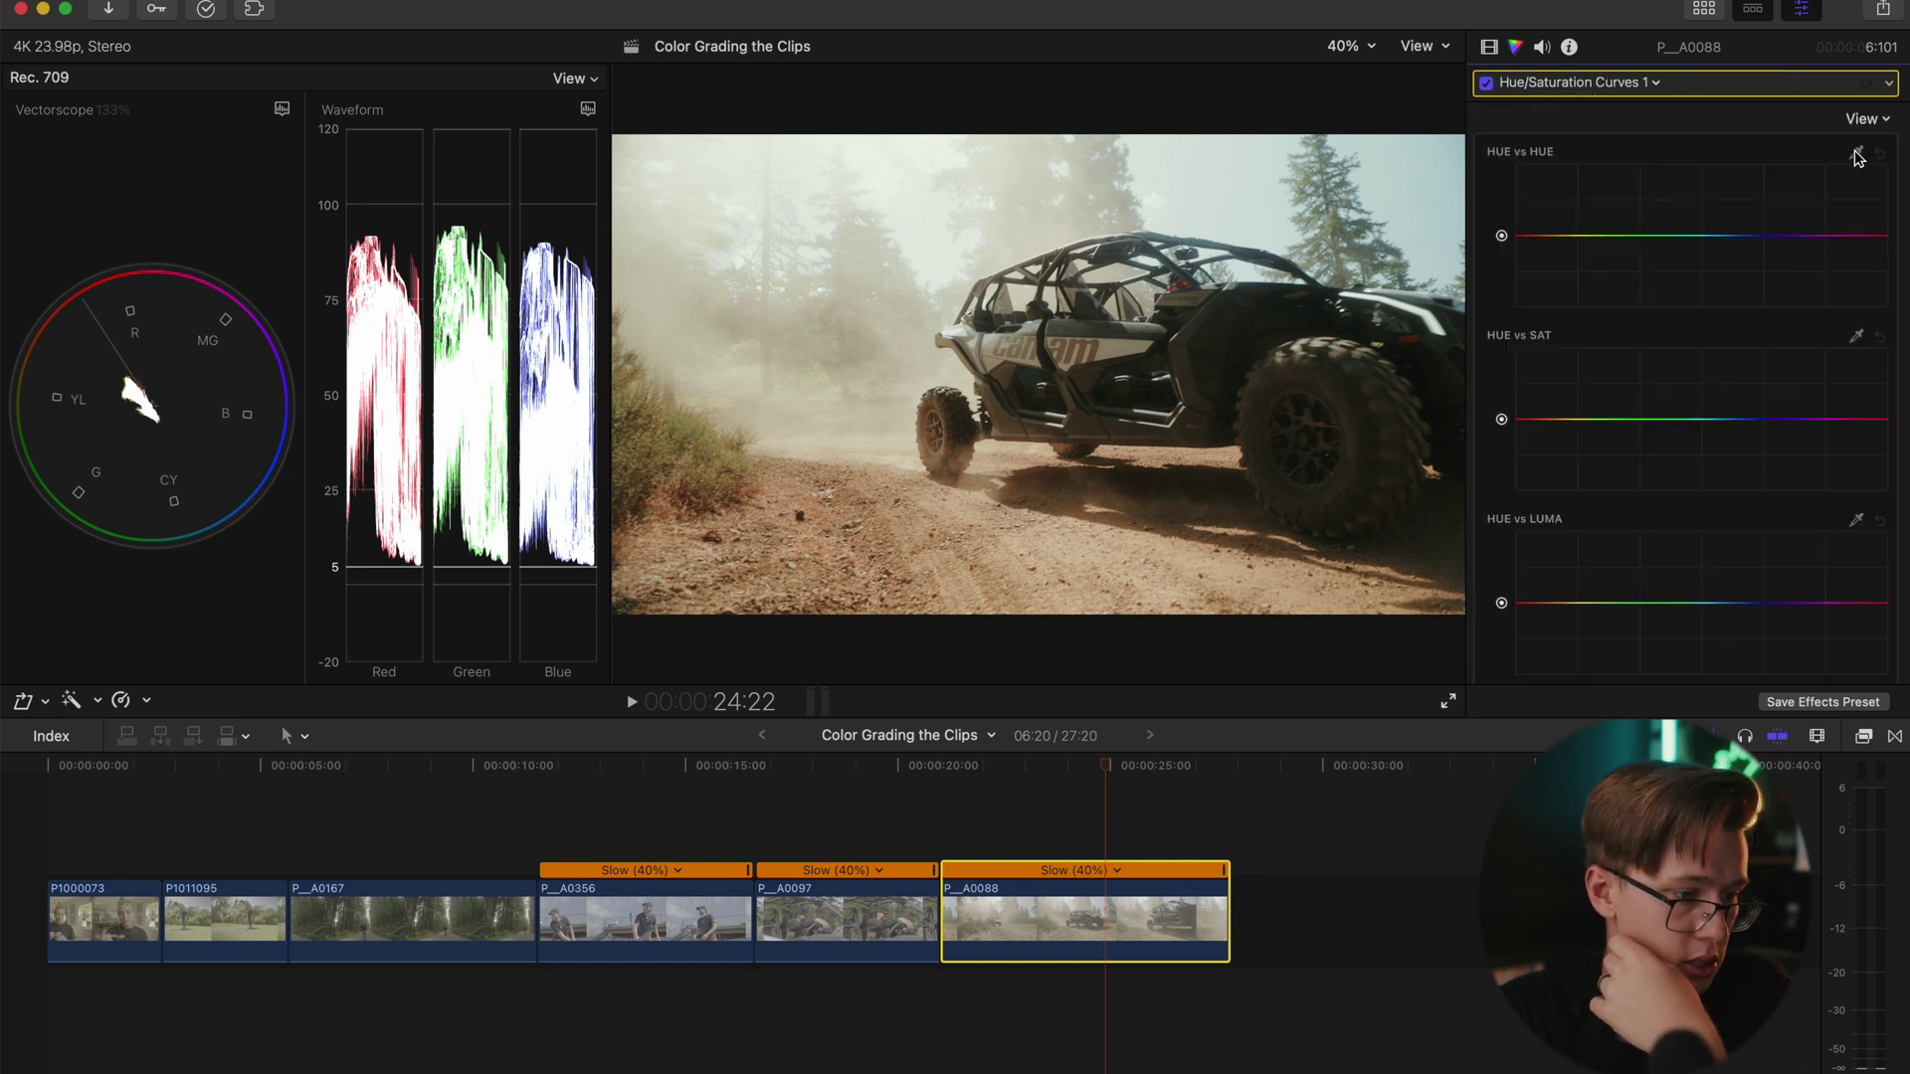
{"action": "left_click", "coordinate": [1322, 208]}
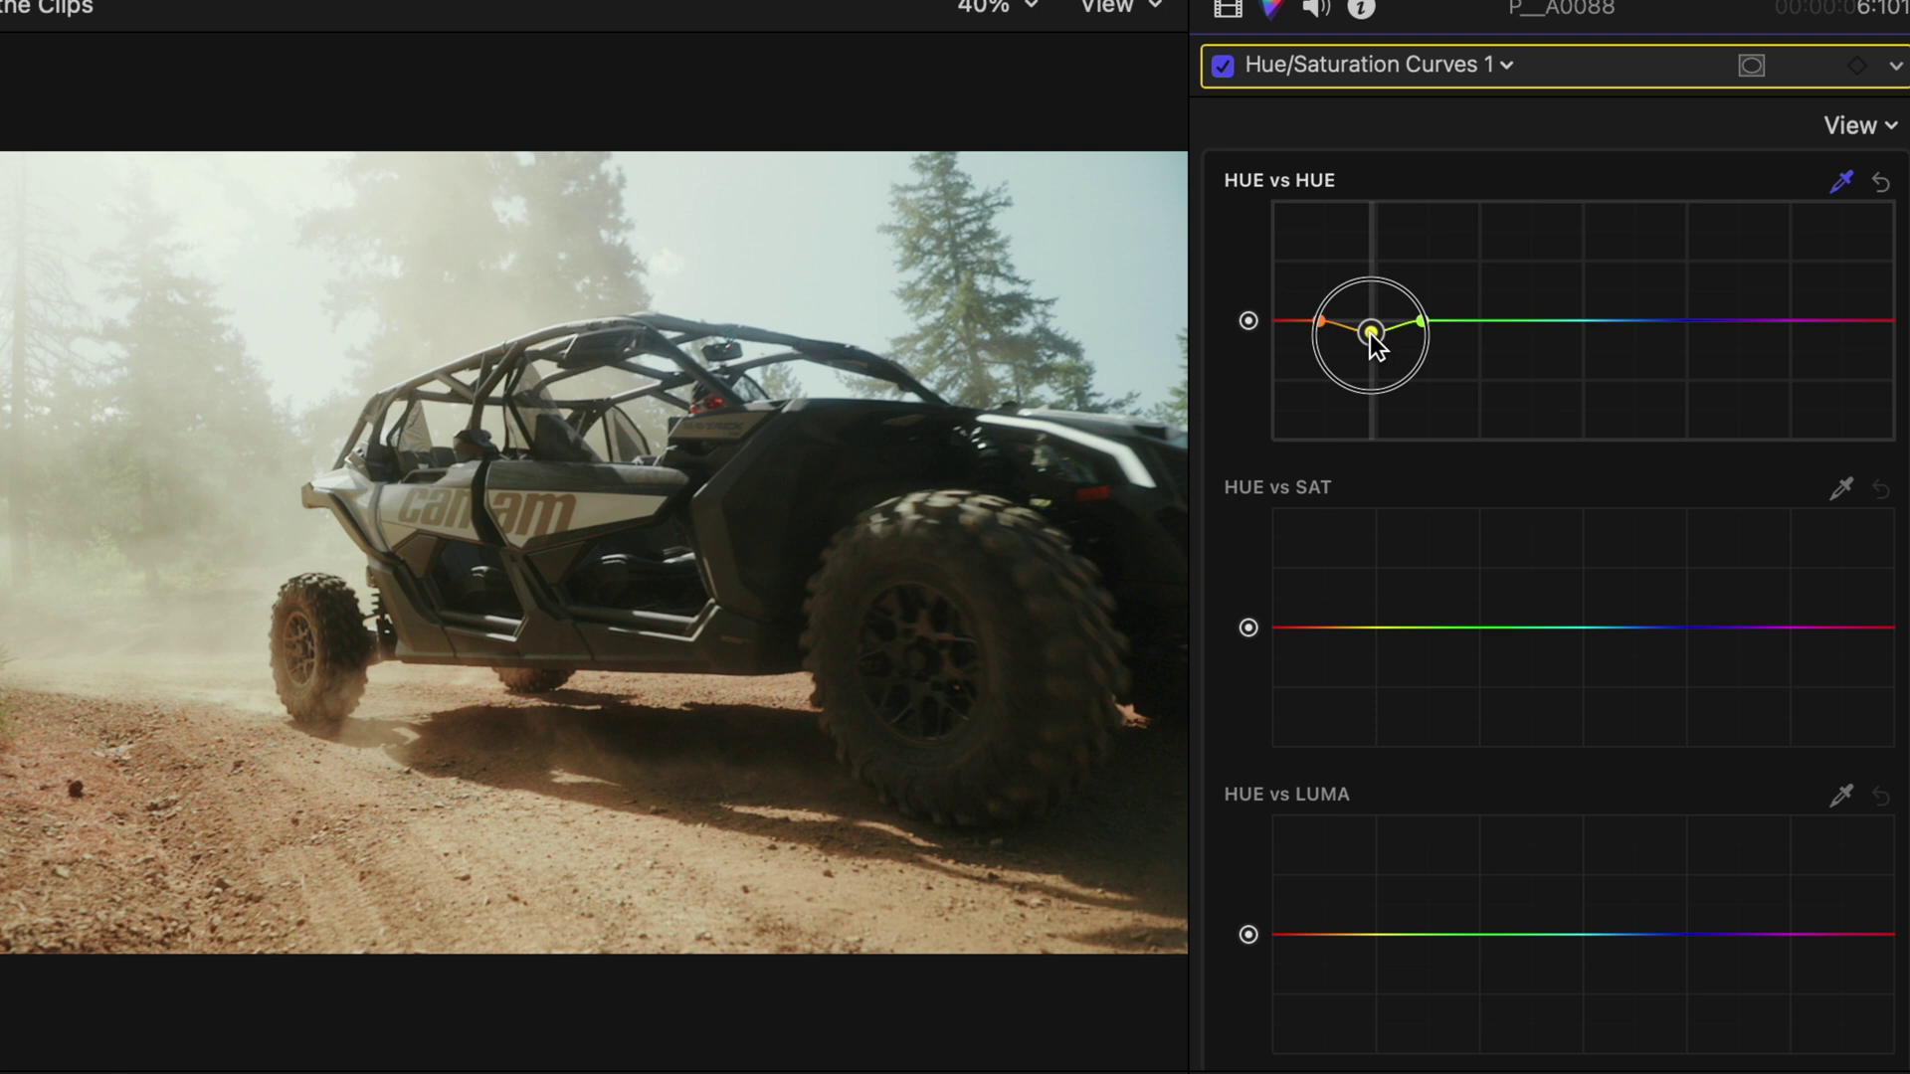
{"action": "left_click_drag", "start_coordinate": [1370, 330], "coordinate": [1369, 327]}
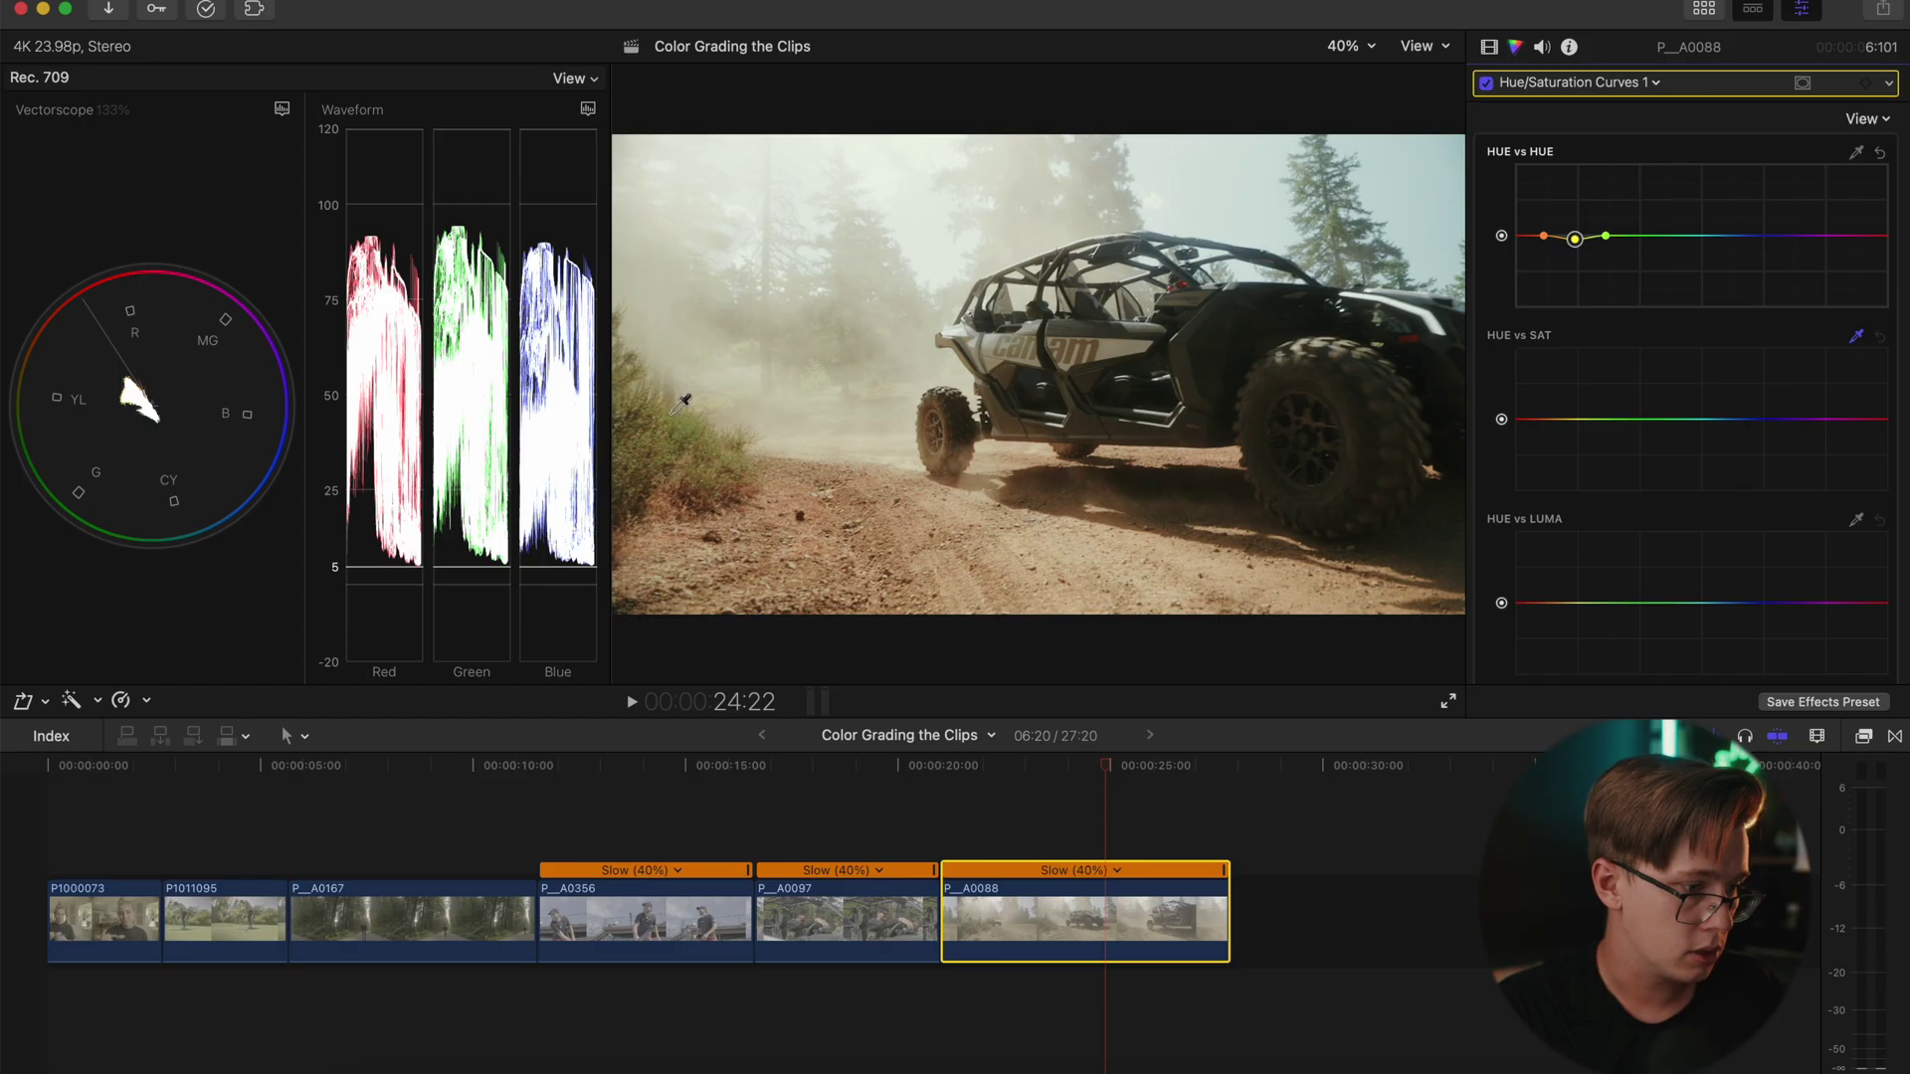
- Sample the grass for Hue vs Sat, raise the yellow and orange points to boost saturation, and return to the clip's effects list
{"action": "left_click", "coordinate": [681, 404]}
{"action": "left_click_drag", "start_coordinate": [1567, 418], "coordinate": [1570, 409]}
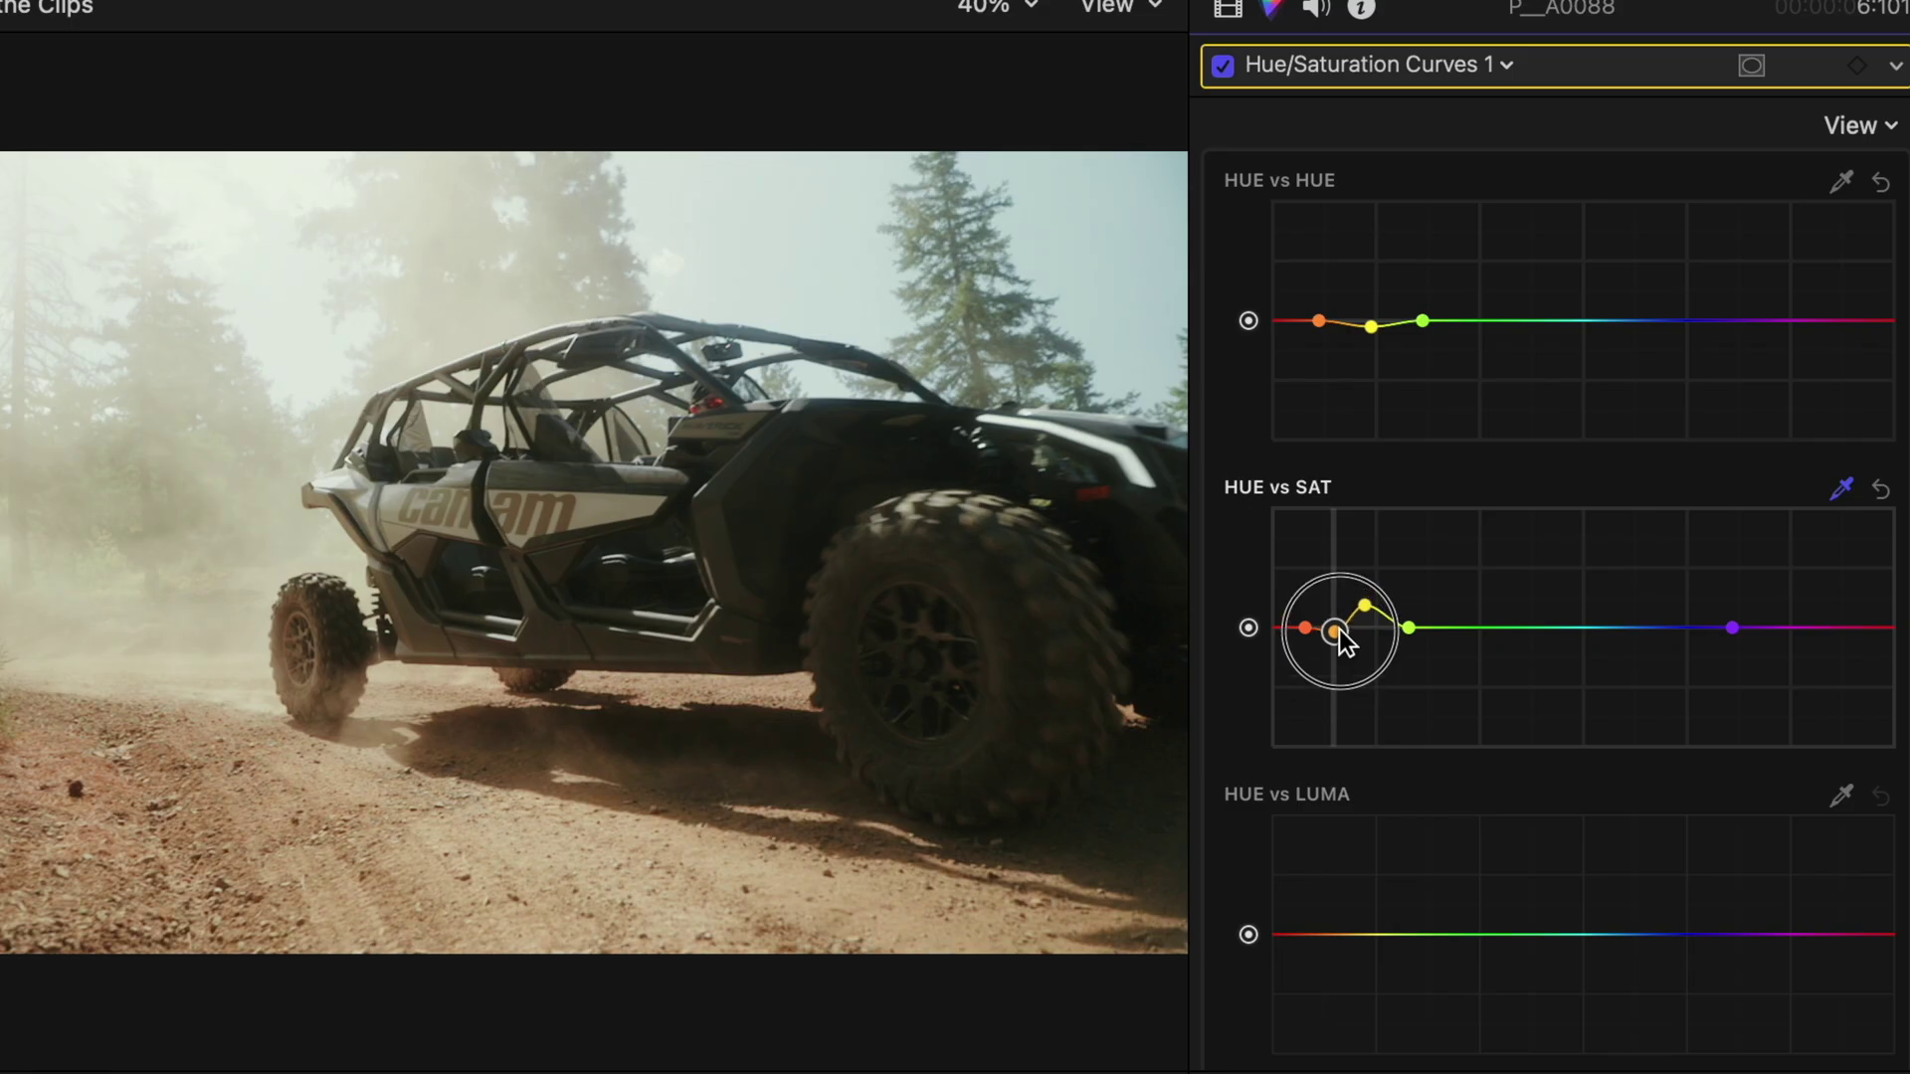
{"action": "mouse_move", "coordinate": [1339, 625]}
{"action": "left_mouse_down"}
{"action": "mouse_move", "coordinate": [1339, 547]}
{"action": "mouse_move", "coordinate": [1335, 607]}
{"action": "left_mouse_up"}
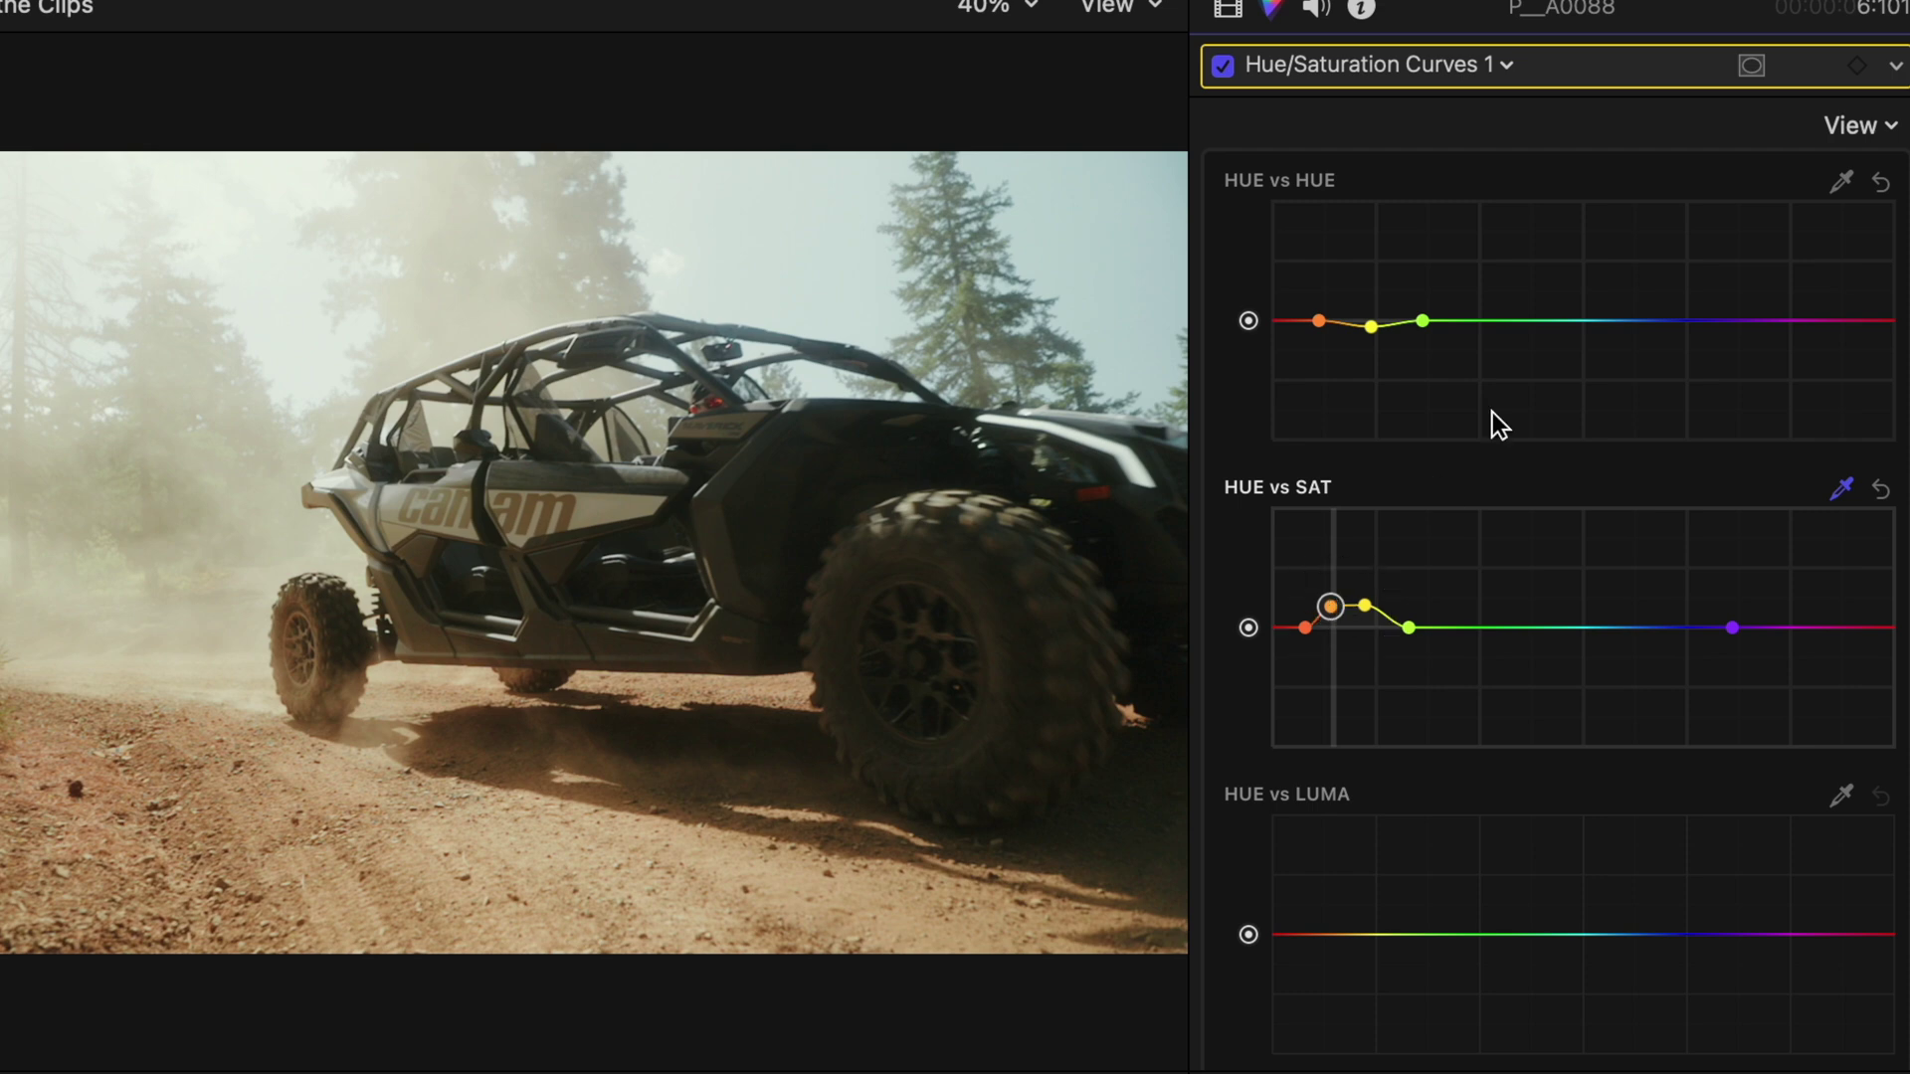
{"action": "left_click", "coordinate": [1227, 10]}
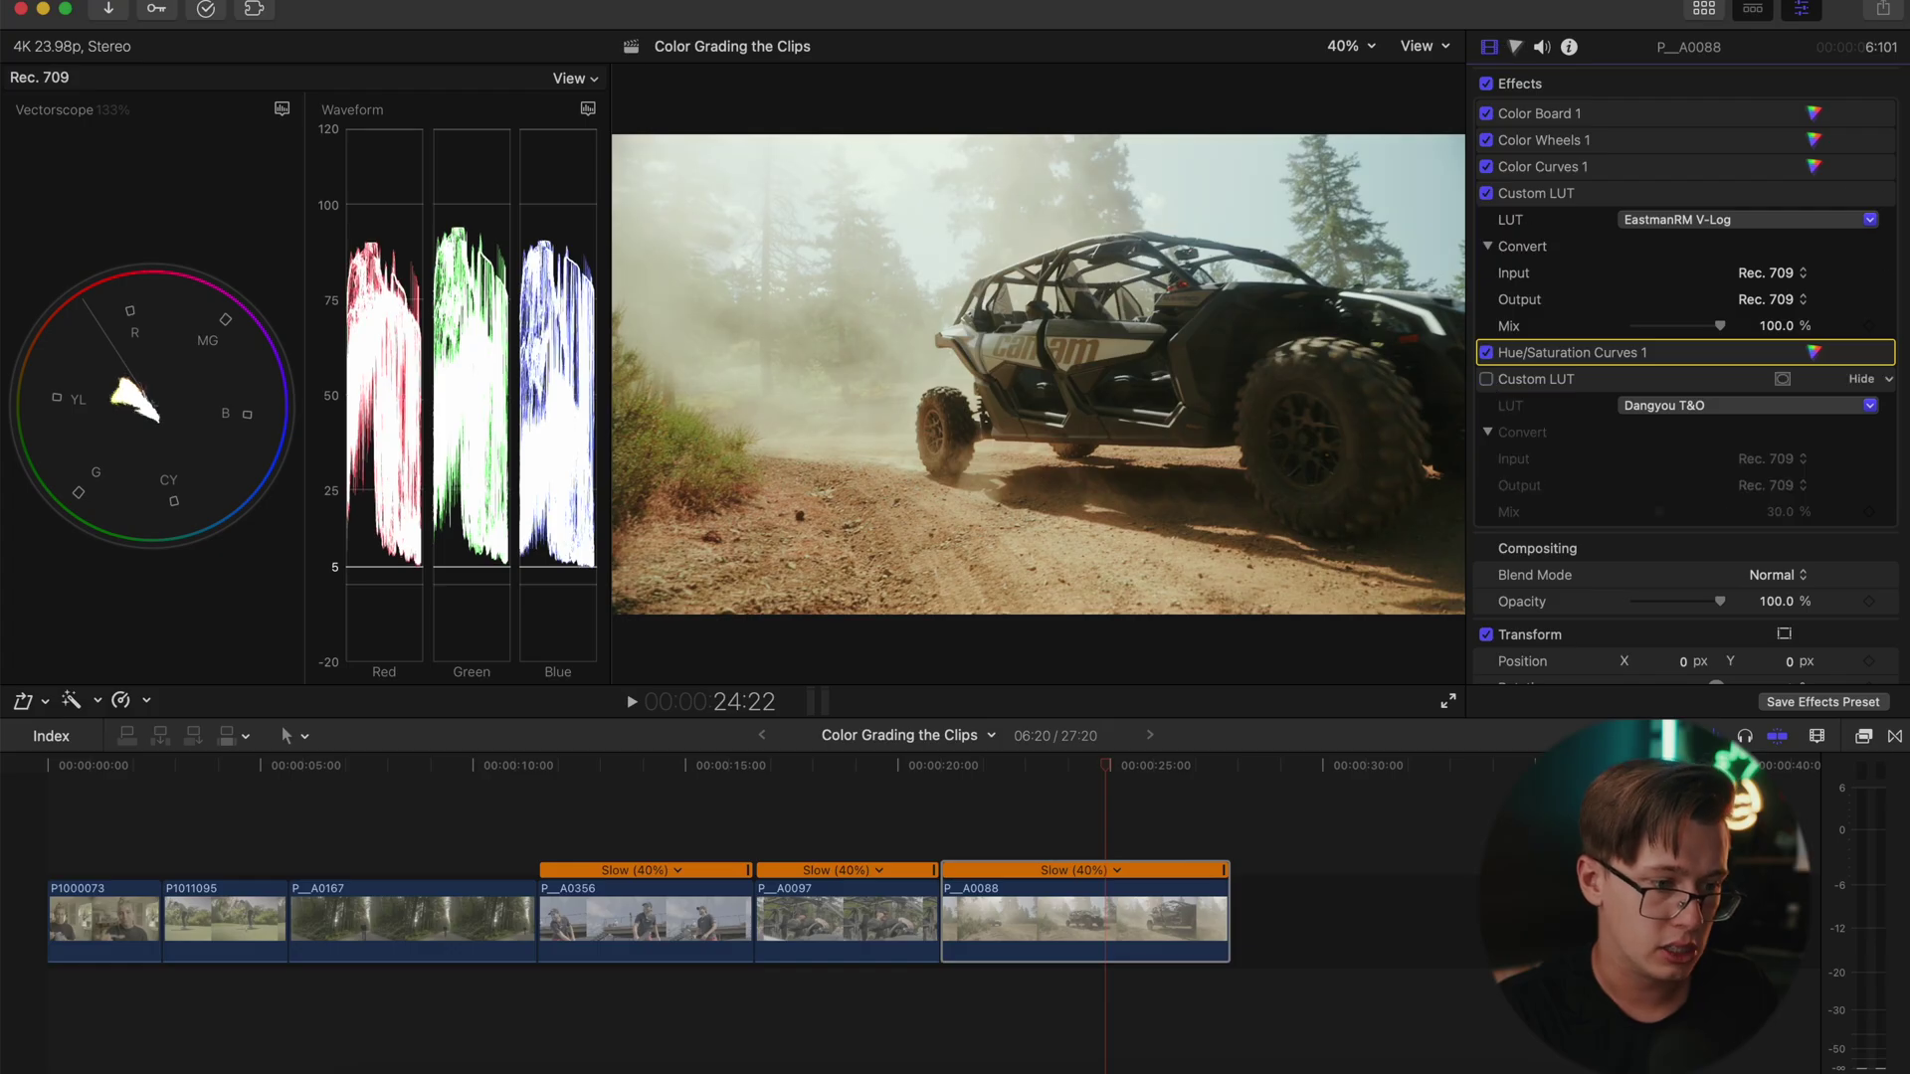